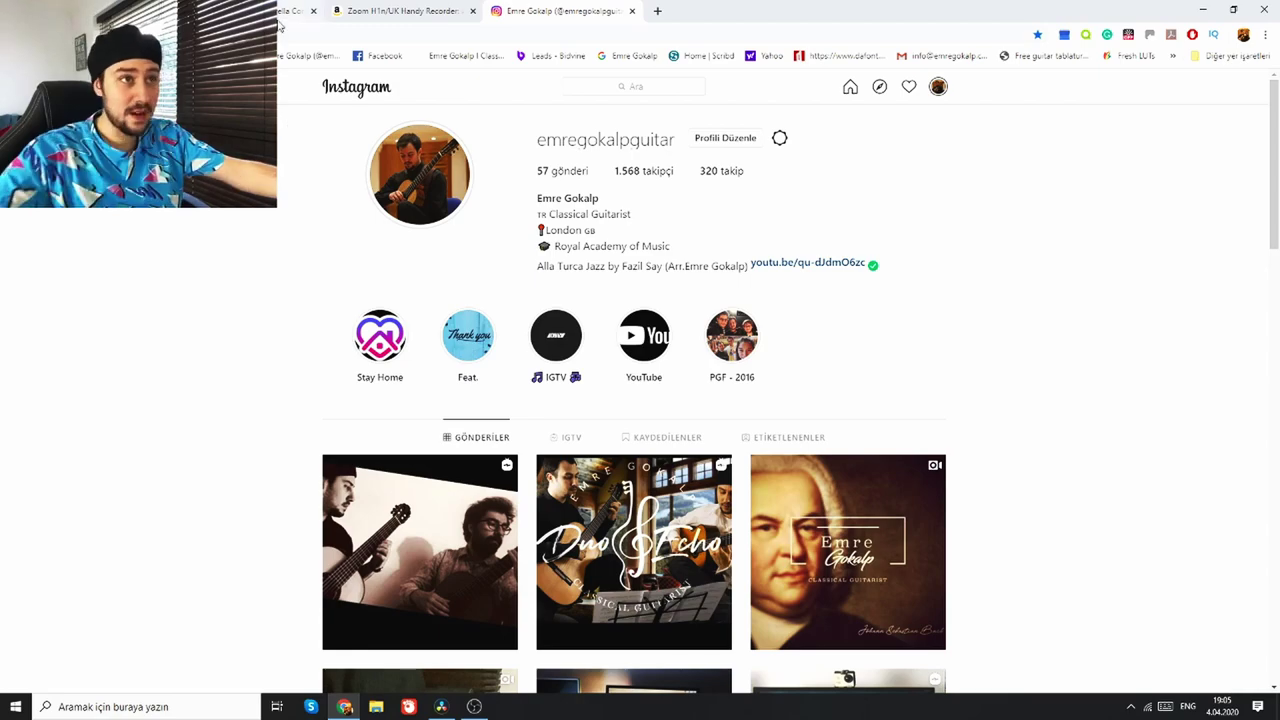
Step: Go back from the guitarist's Instagram profile to the Amazon umbrella lighting backdrop kit page
click(16, 34)
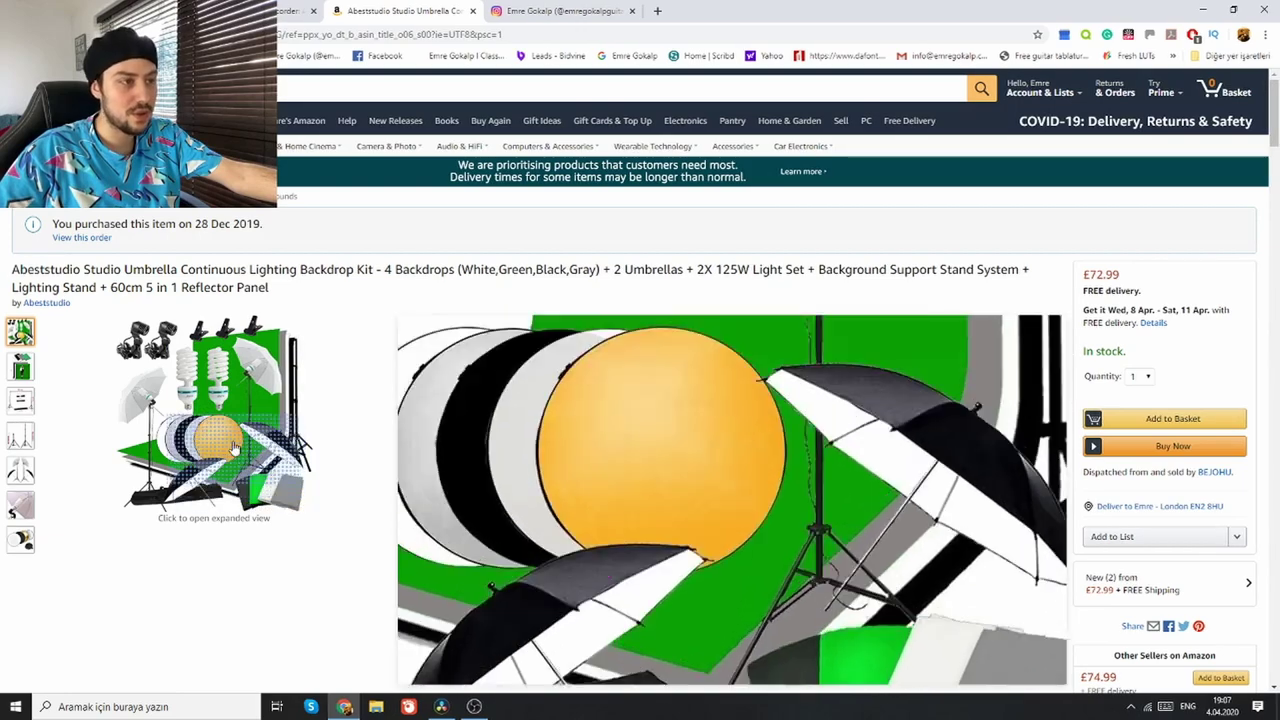
Step: Show the kit's second product photo, which displays the green backdrops
click(20, 368)
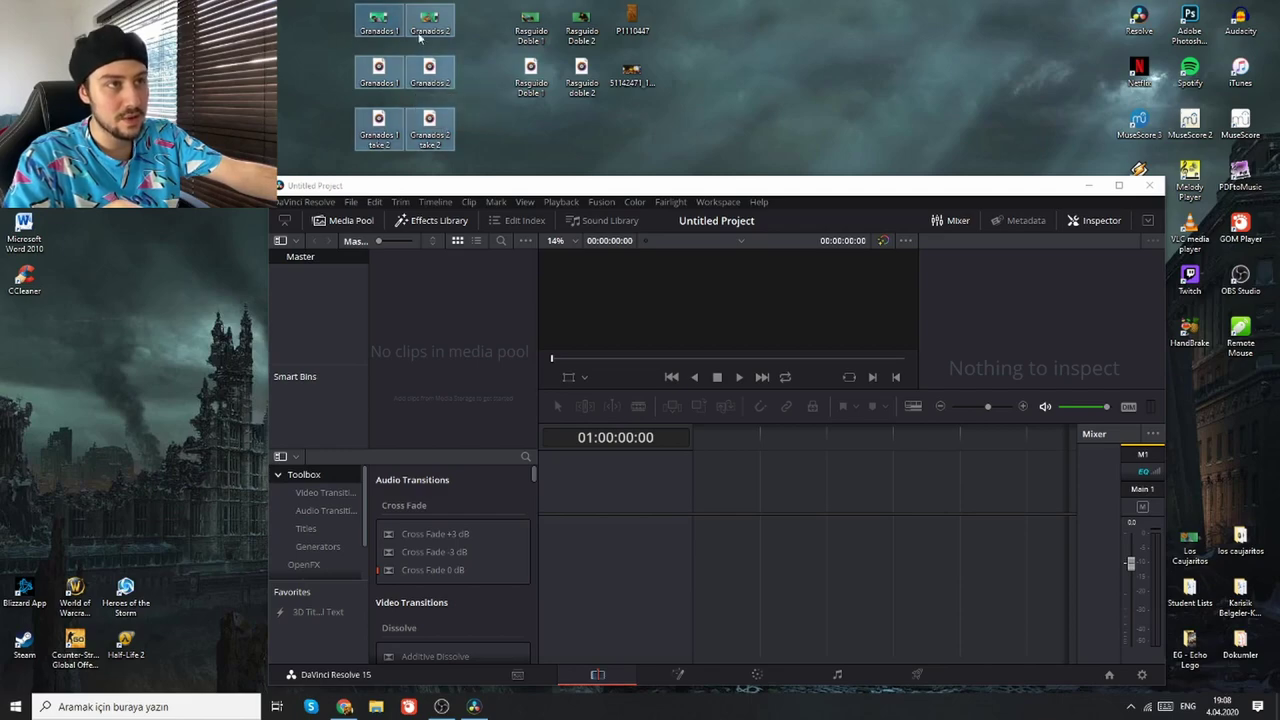
Step: Import the Granados clips and scrub Granados 1 to 01:00:17:43, where the playing begins
drag(430, 17, 462, 300)
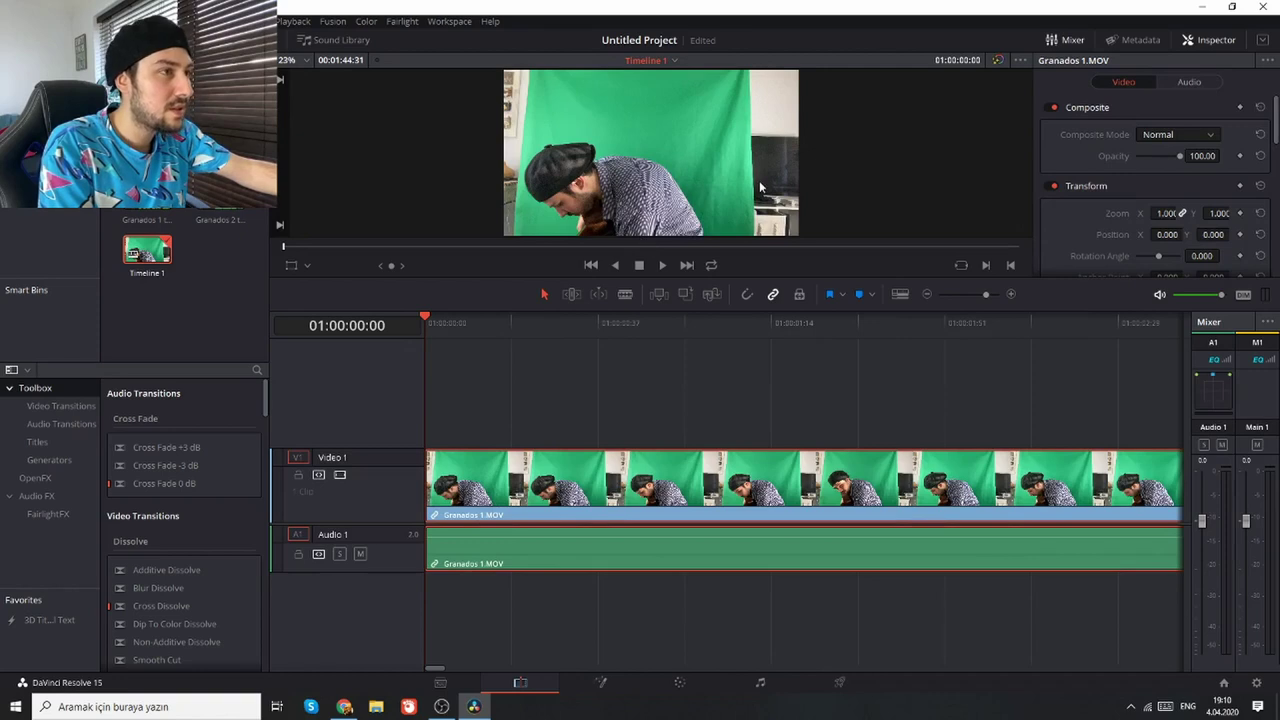
scroll(759, 184, down, 1)
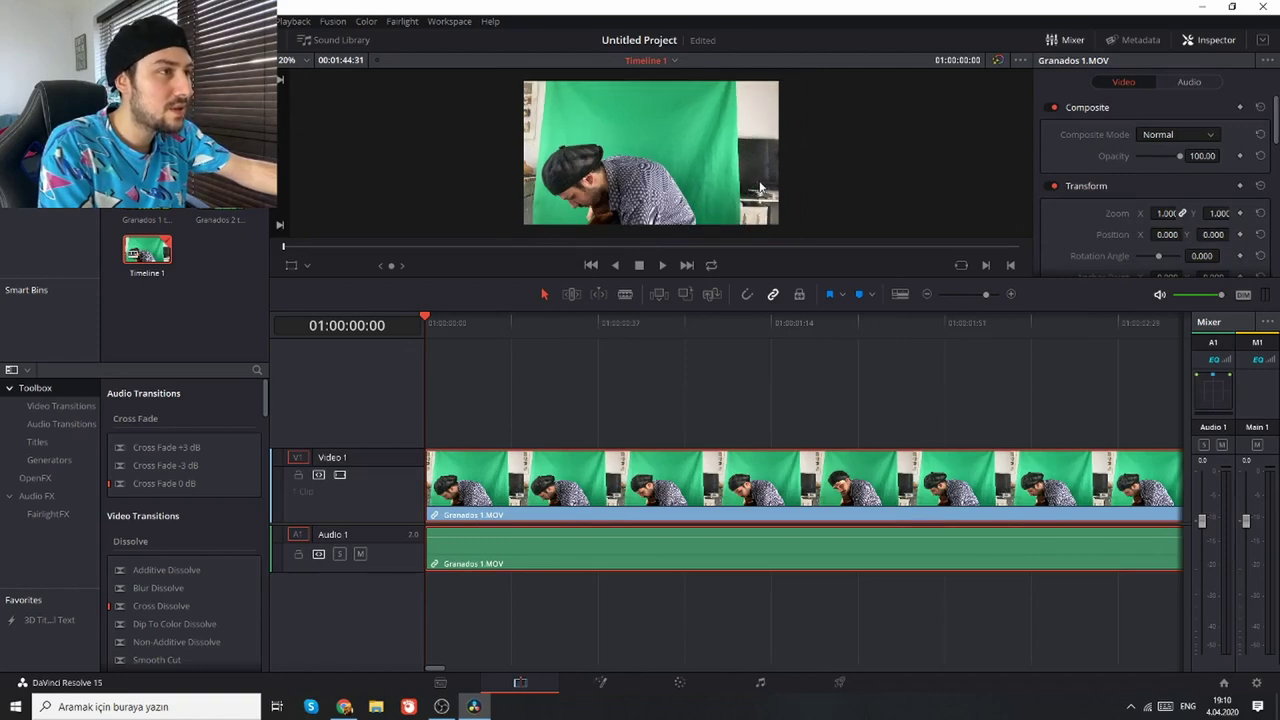
click(468, 336)
scroll(490, 440, down, 3)
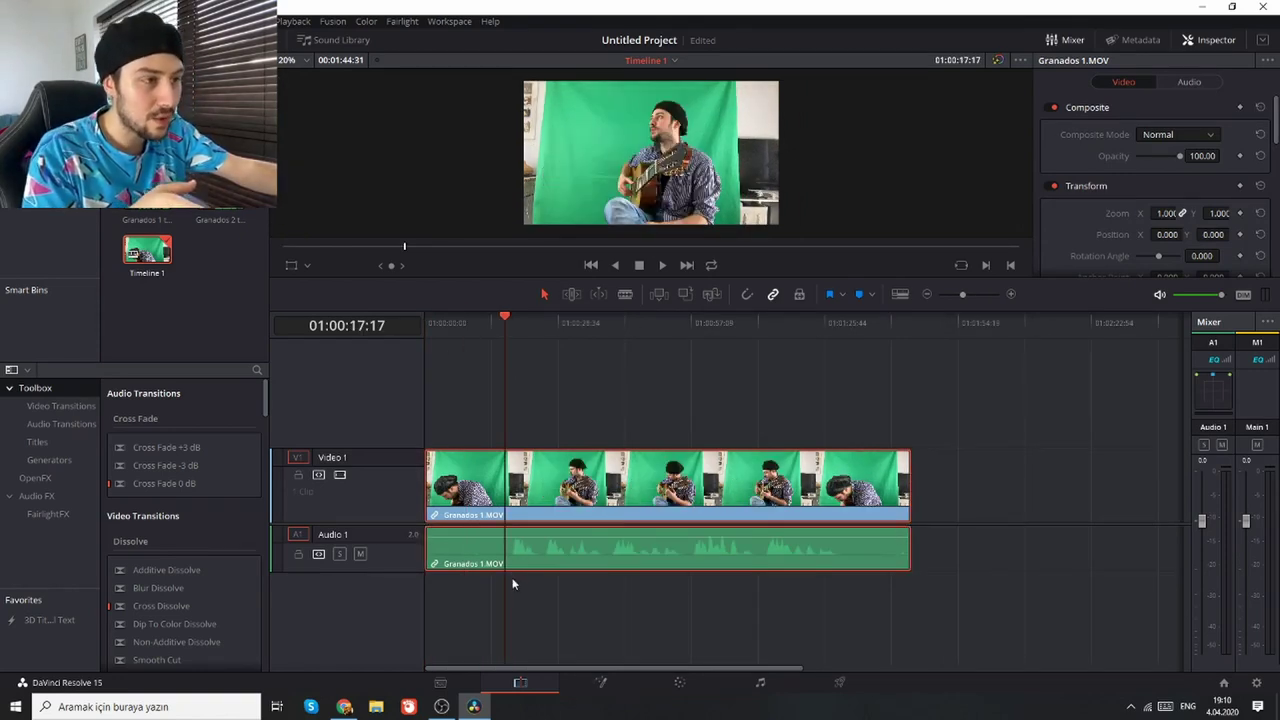
click(511, 320)
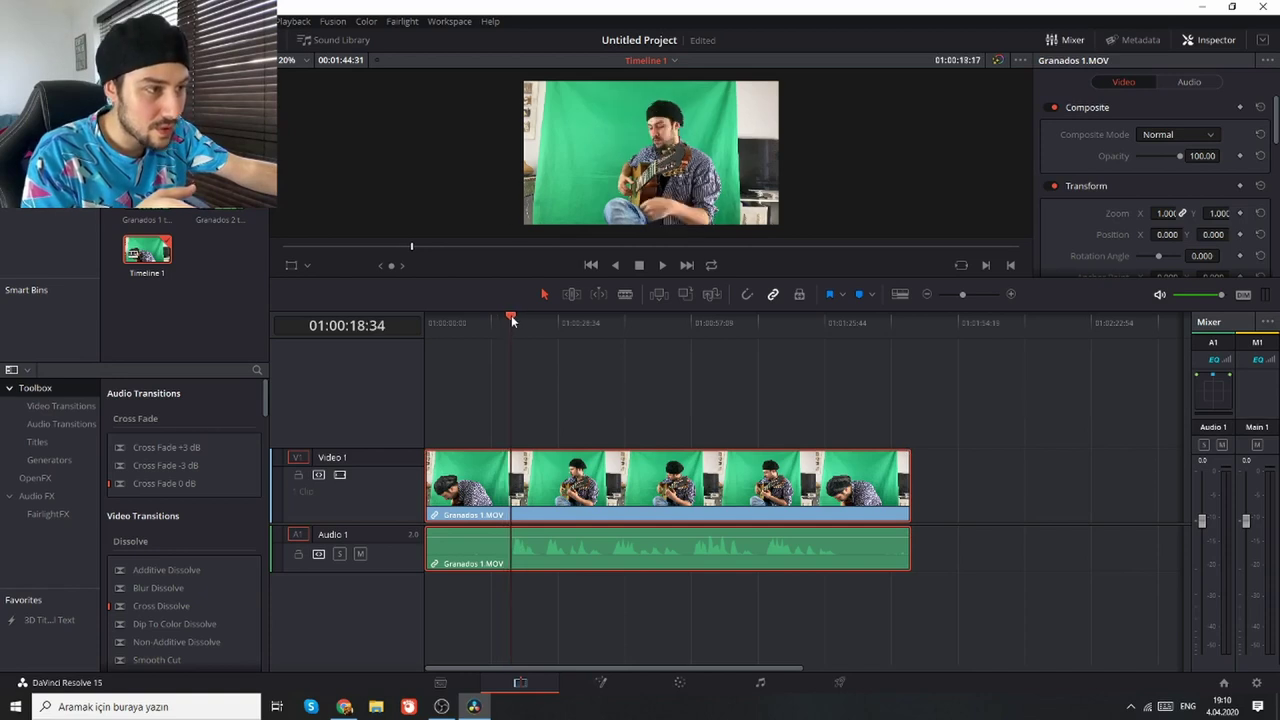
mouse_move(511, 320)
mouse_down()
mouse_move(492, 399)
mouse_move(507, 330)
mouse_up()
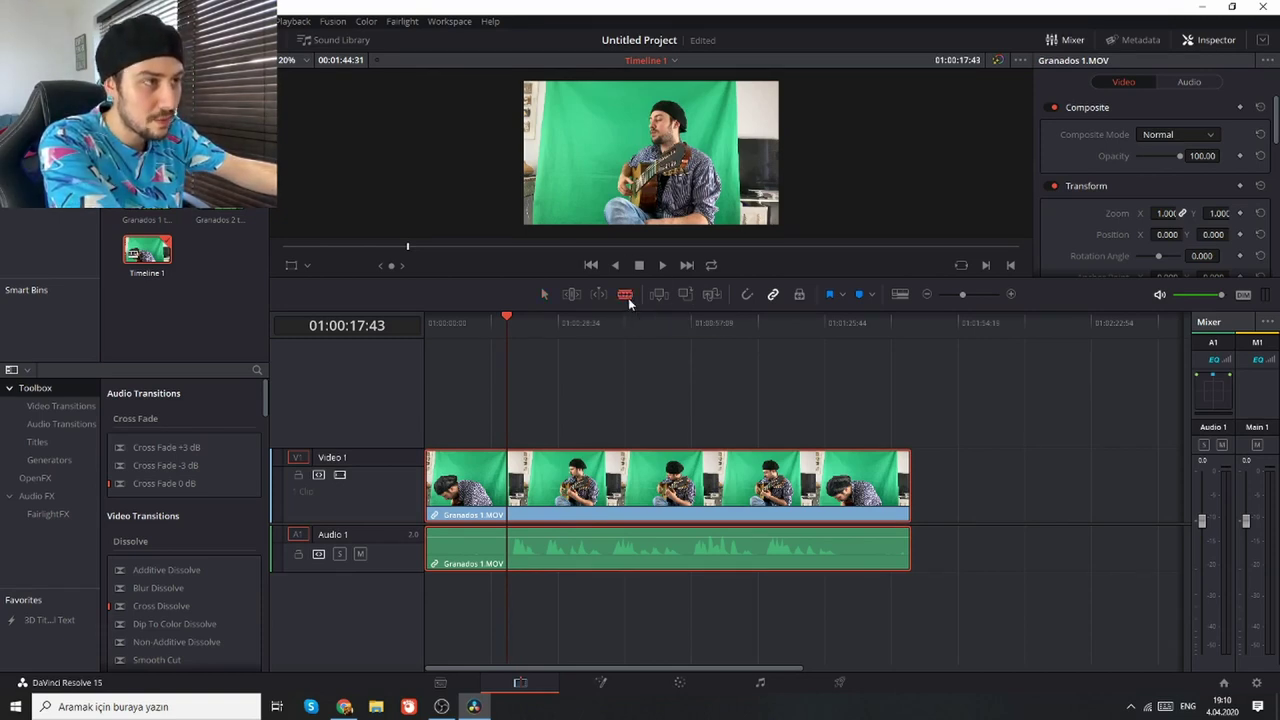
Step: Blade Granados 1 there, then delete the opening piece and close the gap
click(512, 497)
click(542, 290)
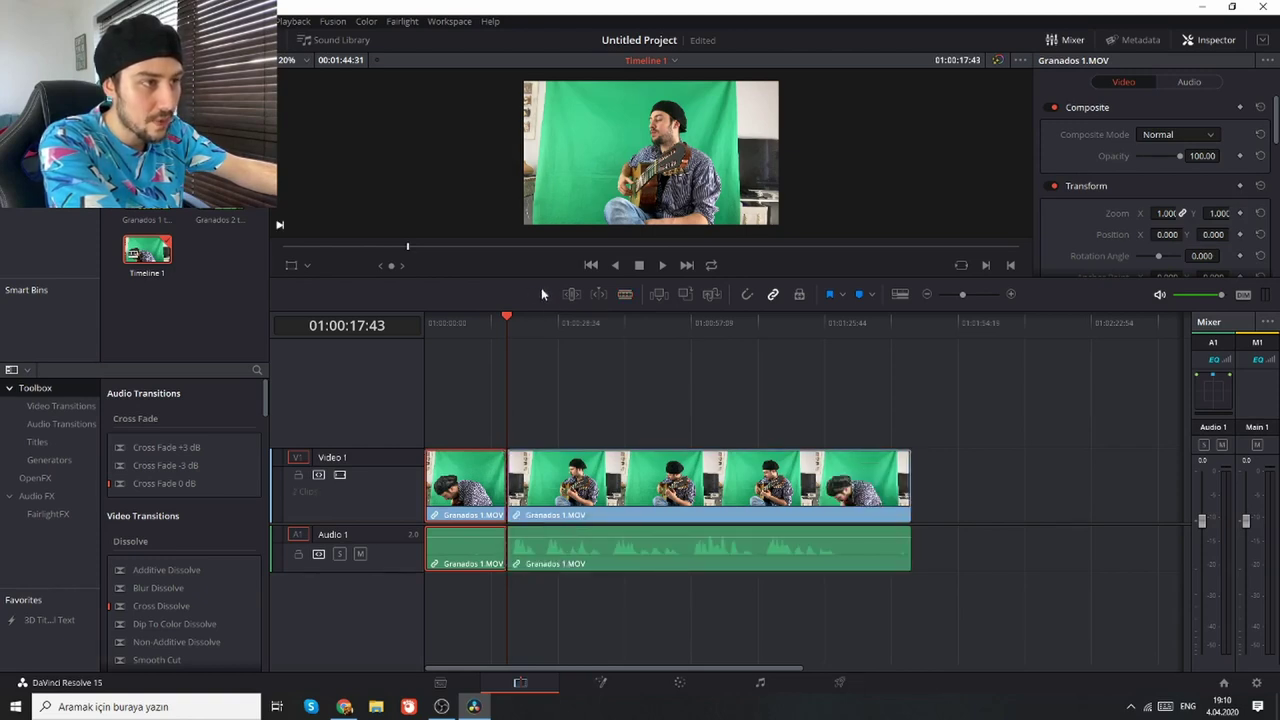
key(Delete)
click(444, 474)
key(Delete)
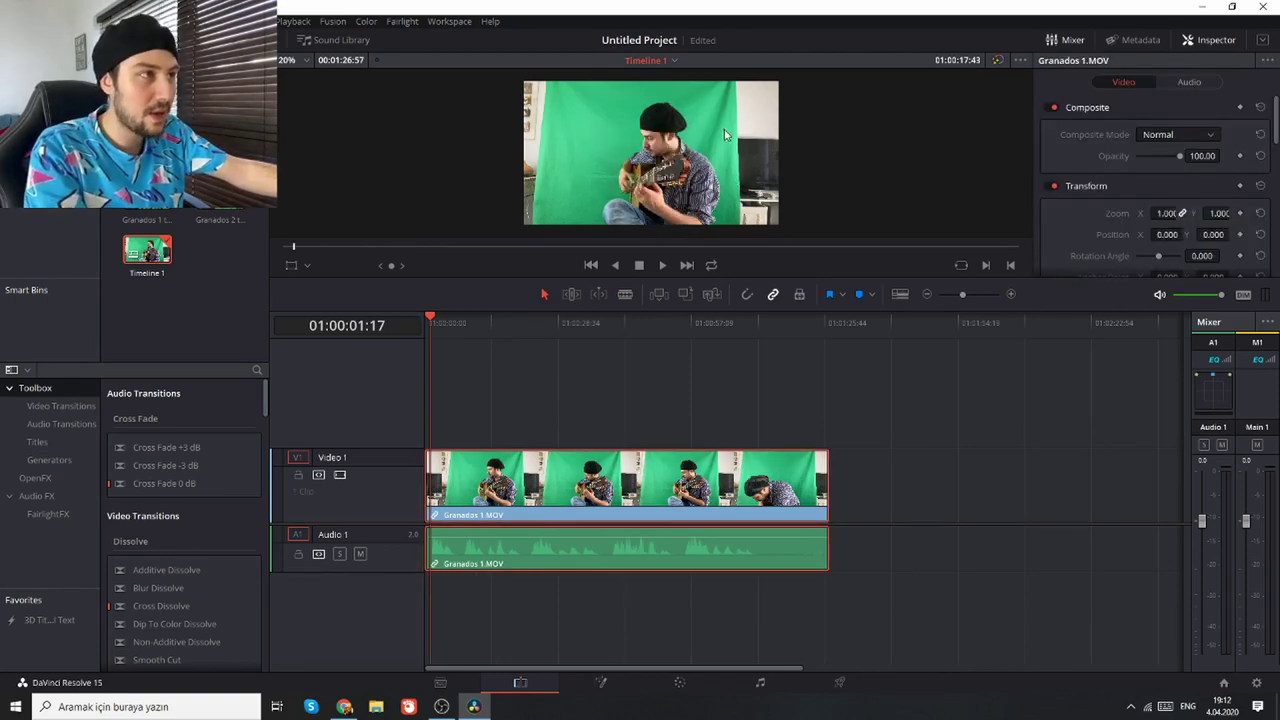
Step: Crop Granados 1 to Left 478 and Right 426, then place Granados 2 above it
scroll(688, 180, down, 1)
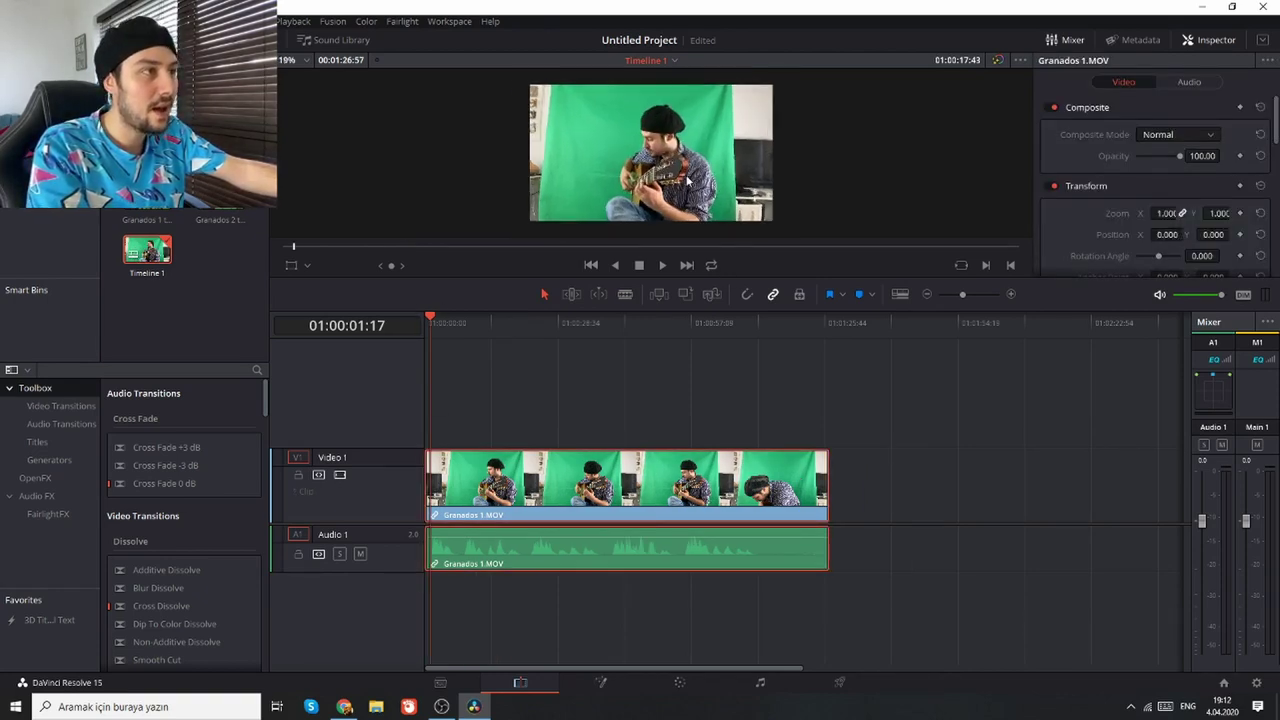
scroll(688, 180, up, 1)
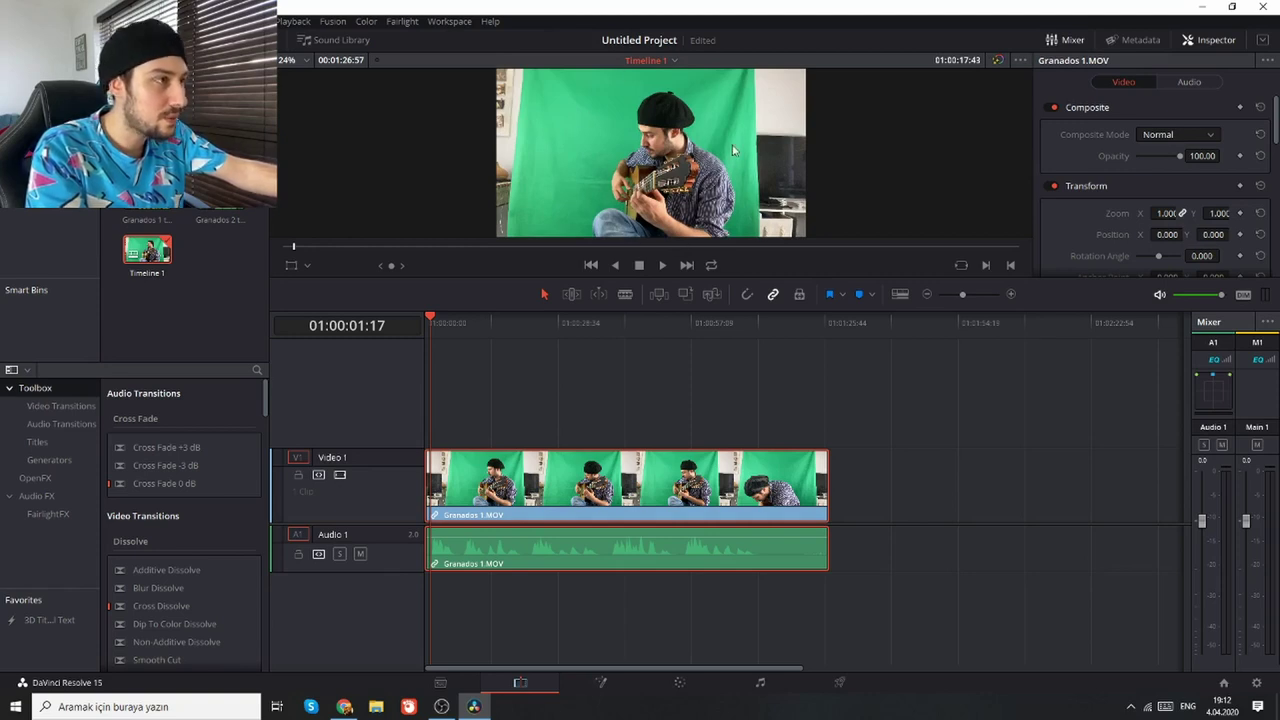
scroll(1184, 204, down, 5)
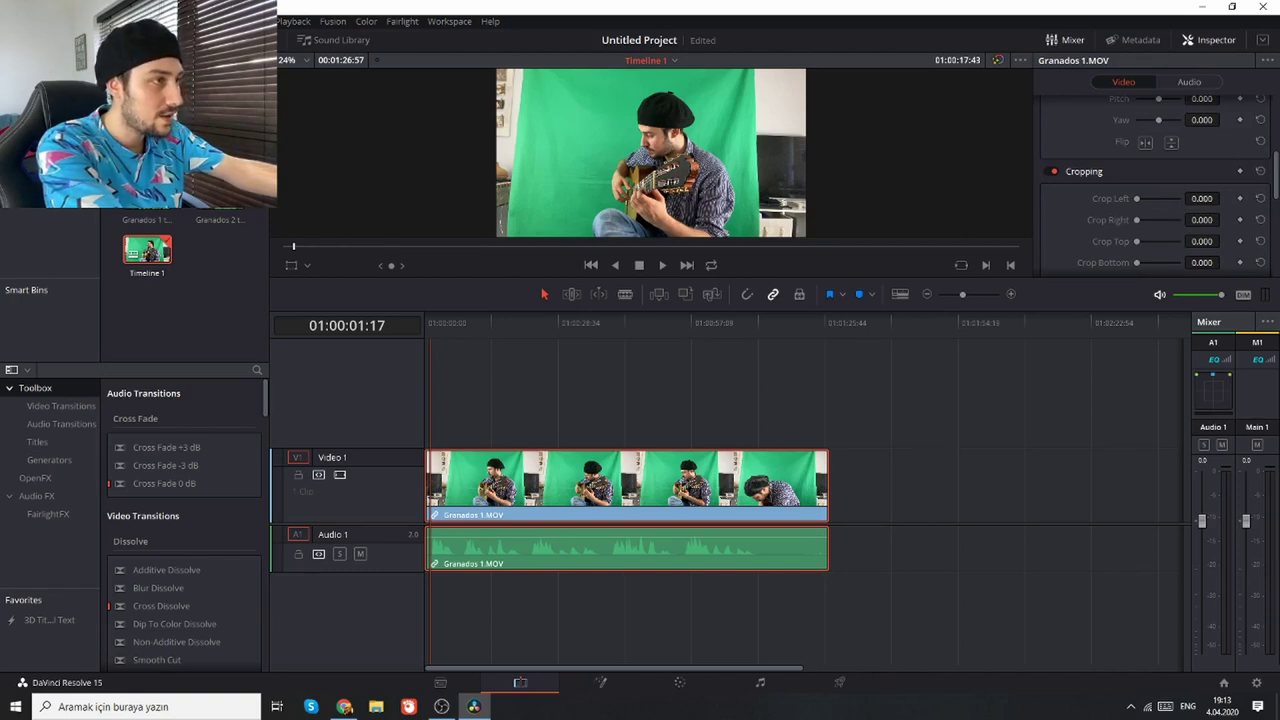
scroll(1223, 198, up, 1)
scroll(1223, 198, up, 20)
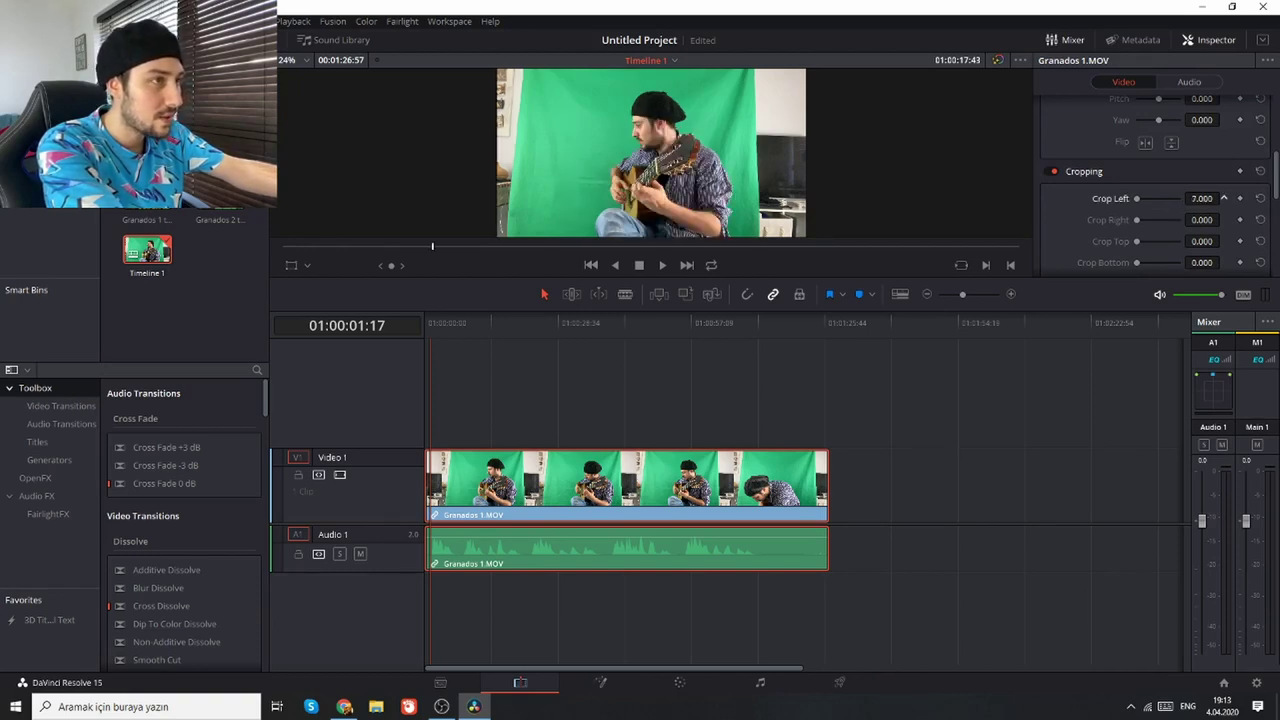
scroll(1223, 198, up, 20)
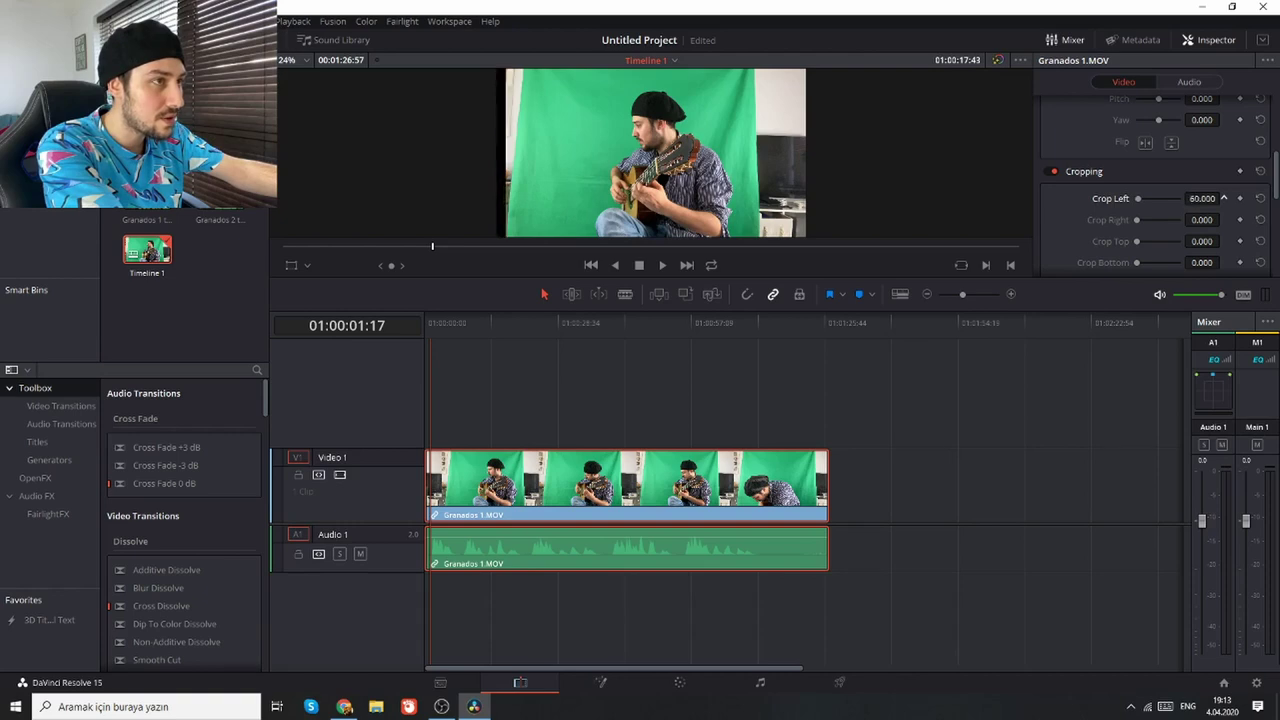
scroll(1223, 198, down, 3)
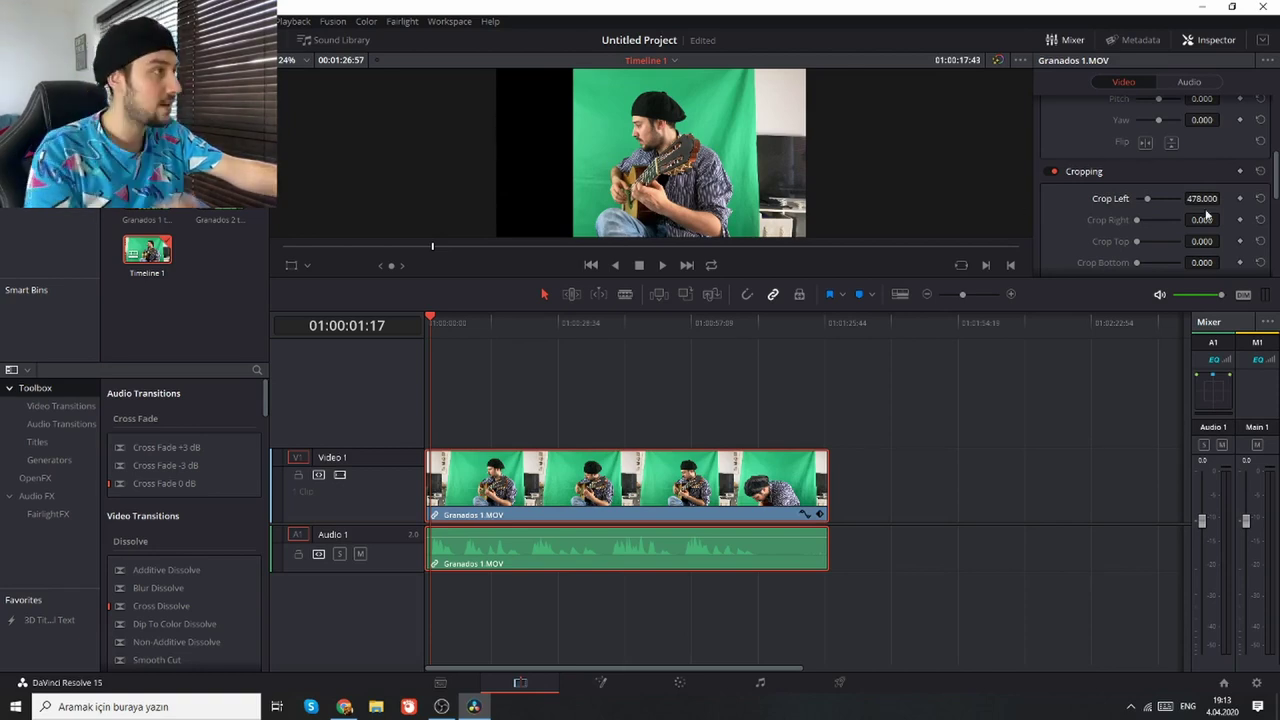
drag(1205, 220, 1224, 220)
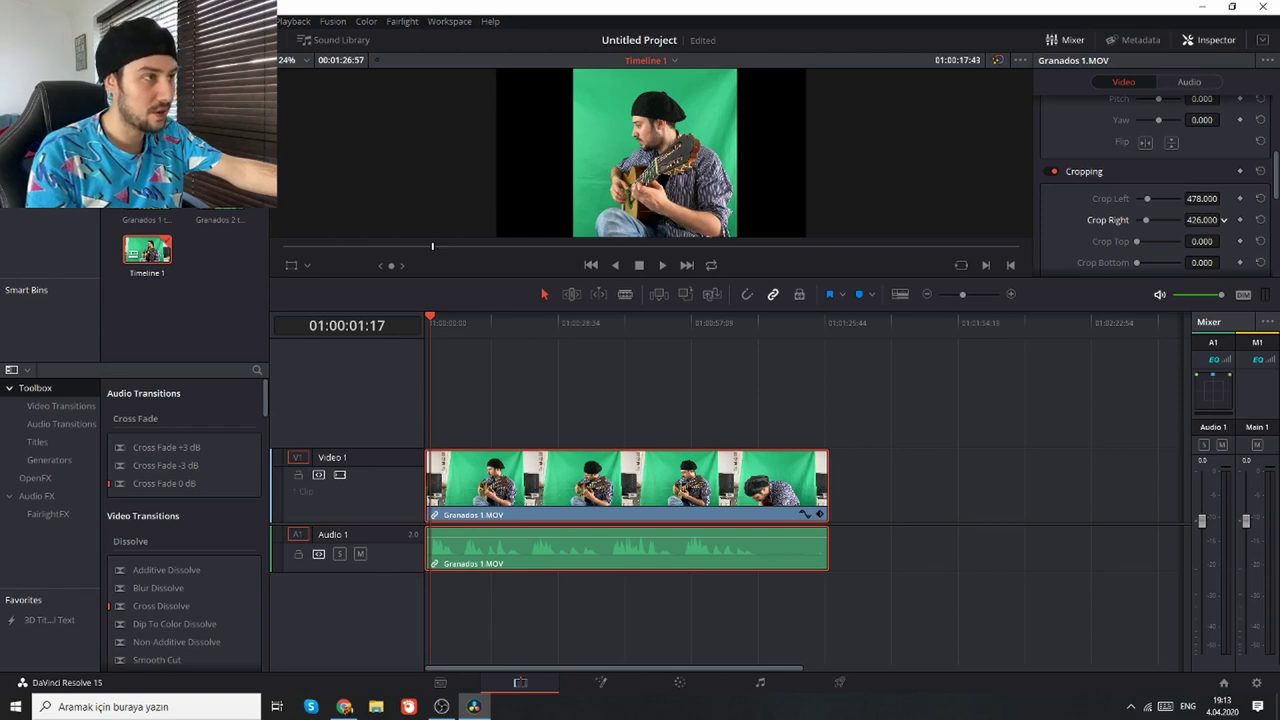
scroll(1207, 236, up, 3)
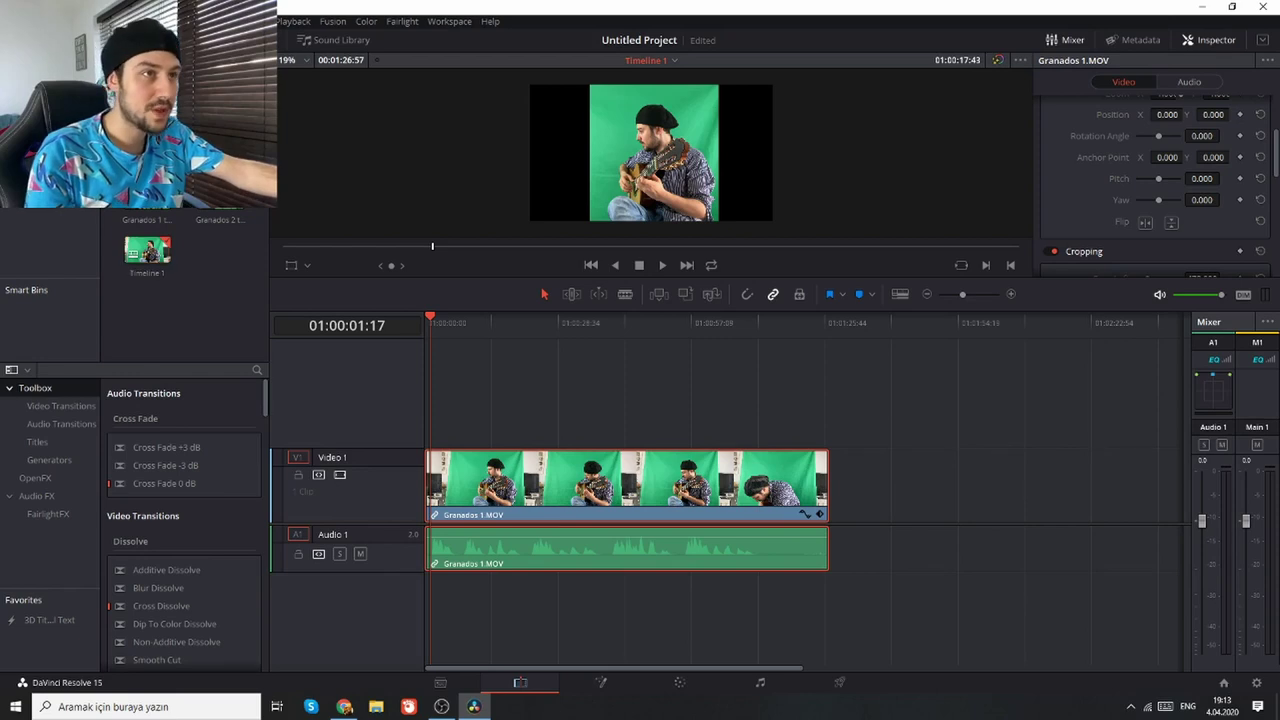
drag(276, 160, 432, 428)
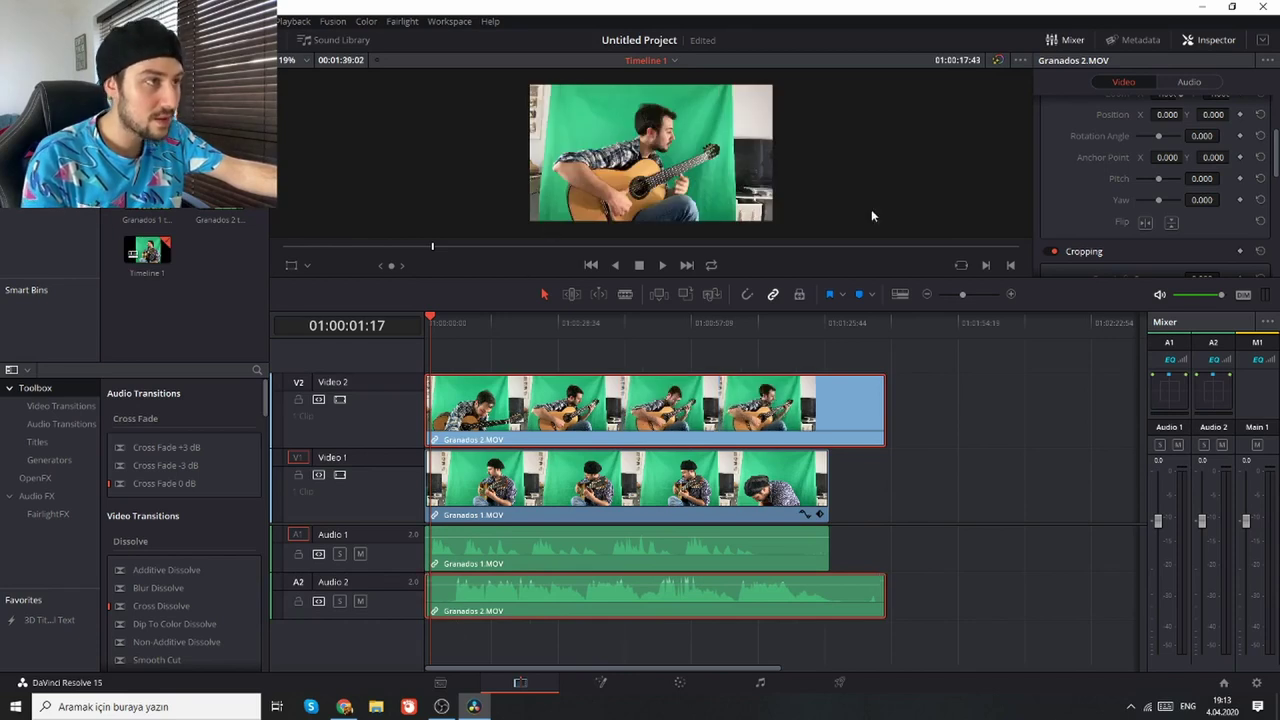
Step: Unmute Granados 2's audio and slide Granados 1 to sync with it at the timeline start
mouse_move(428, 347)
mouse_down()
mouse_move(461, 336)
mouse_move(447, 350)
mouse_up()
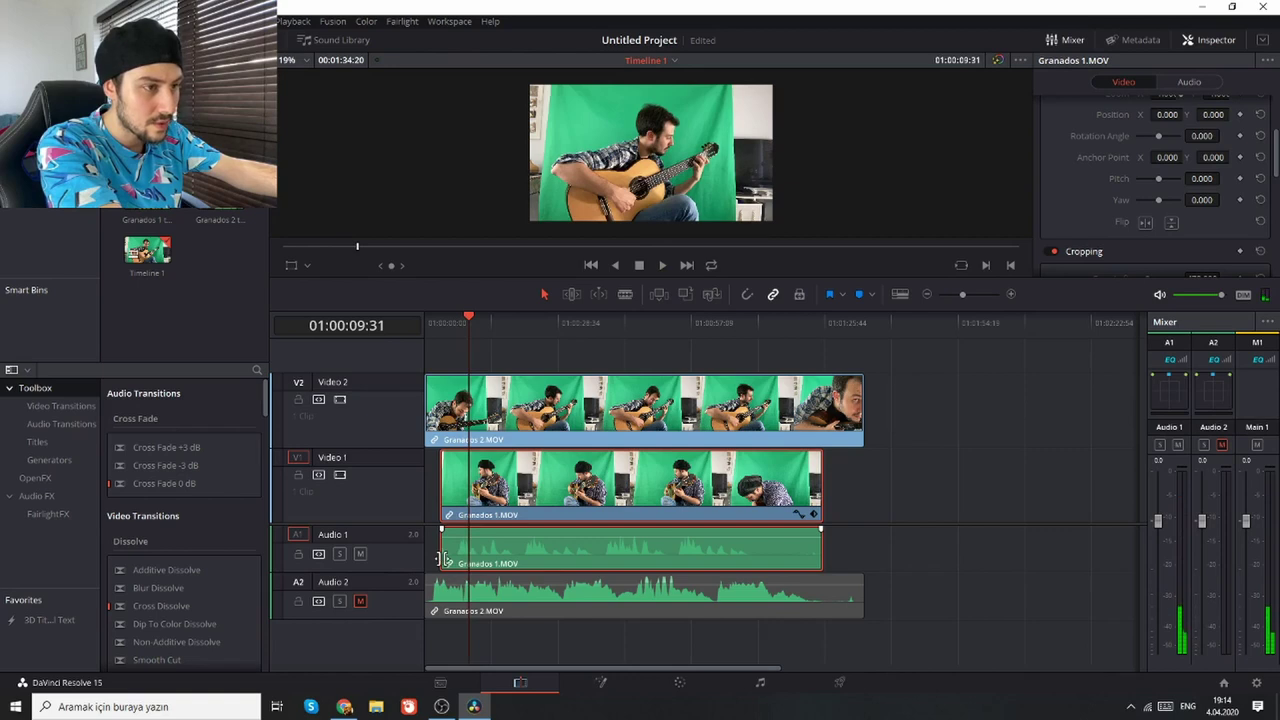
key(ctrl+z)
drag(440, 557, 426, 557)
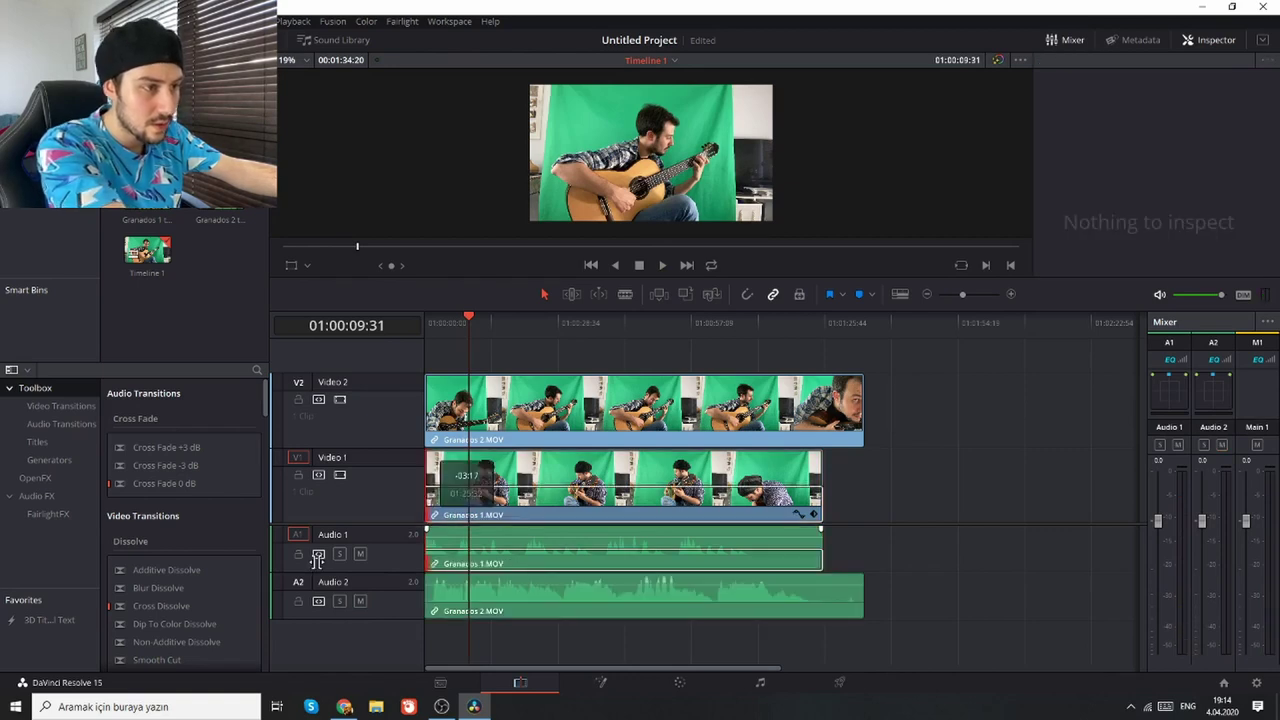
drag(525, 532, 544, 513)
click(492, 558)
click(781, 340)
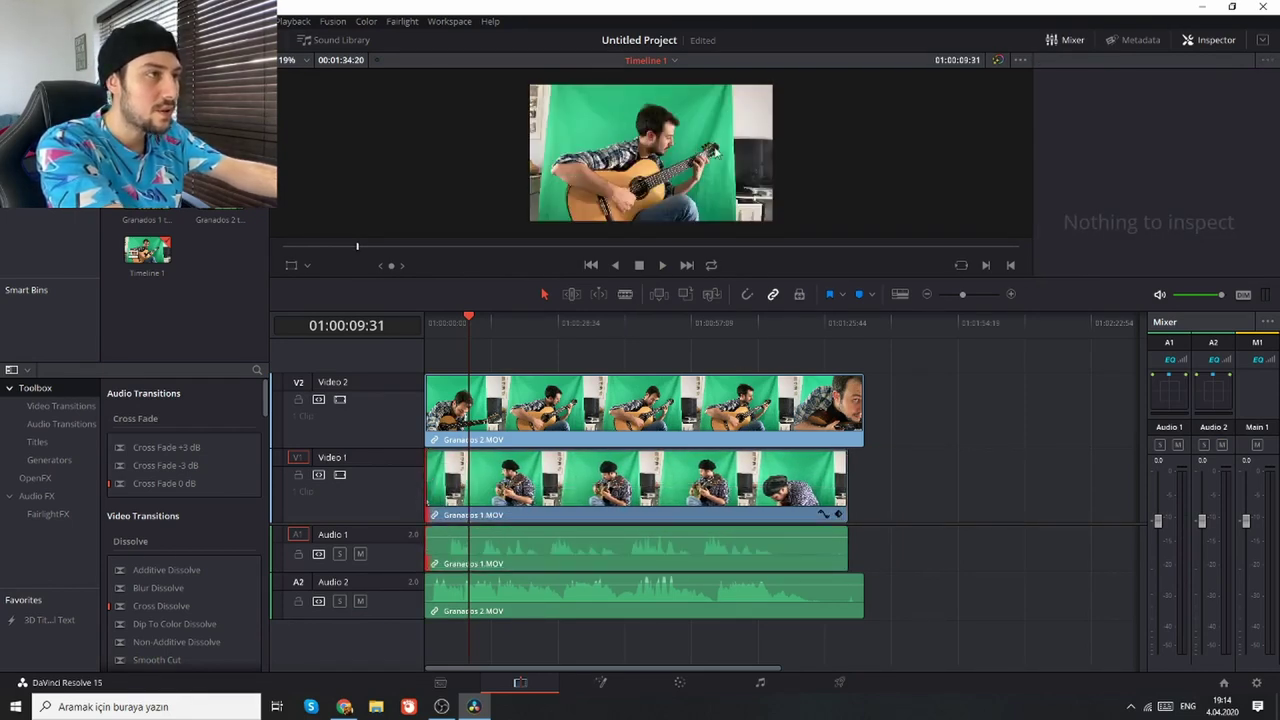
Step: Crop Granados 2 to 147.7 on the left and 441 on the right
click(545, 409)
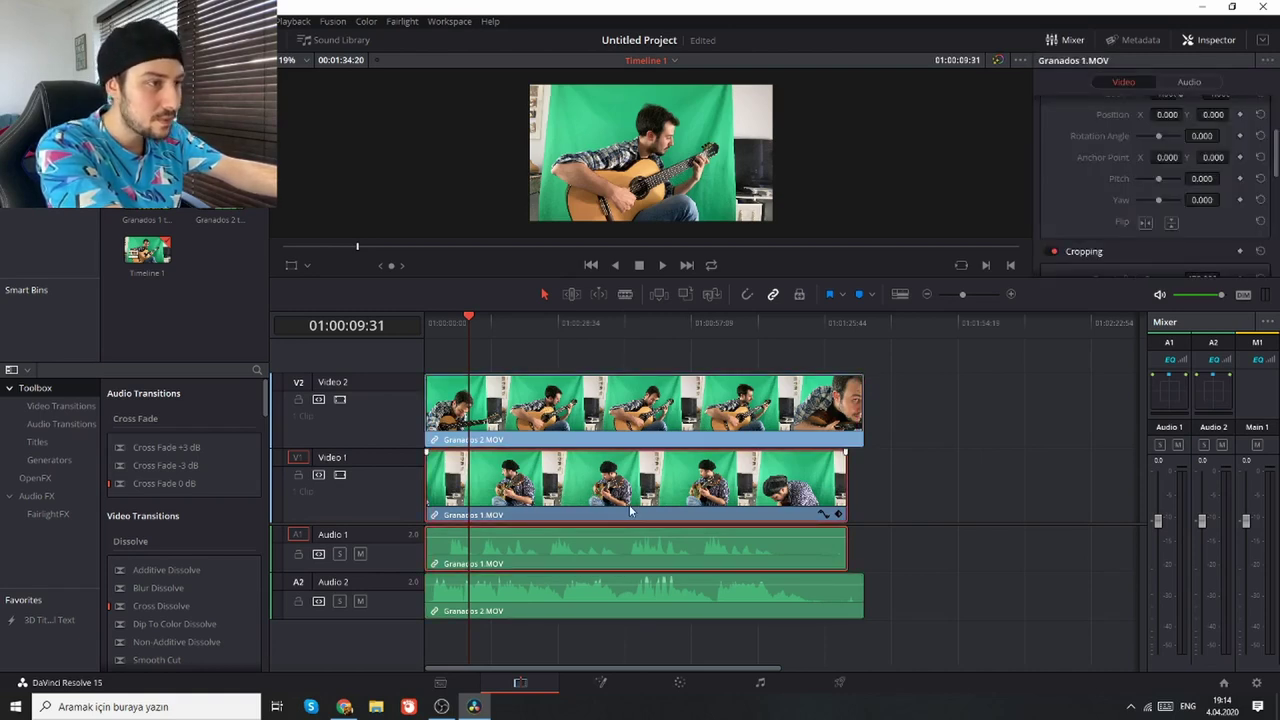
scroll(1150, 180, down, 3)
drag(1200, 158, 1222, 180)
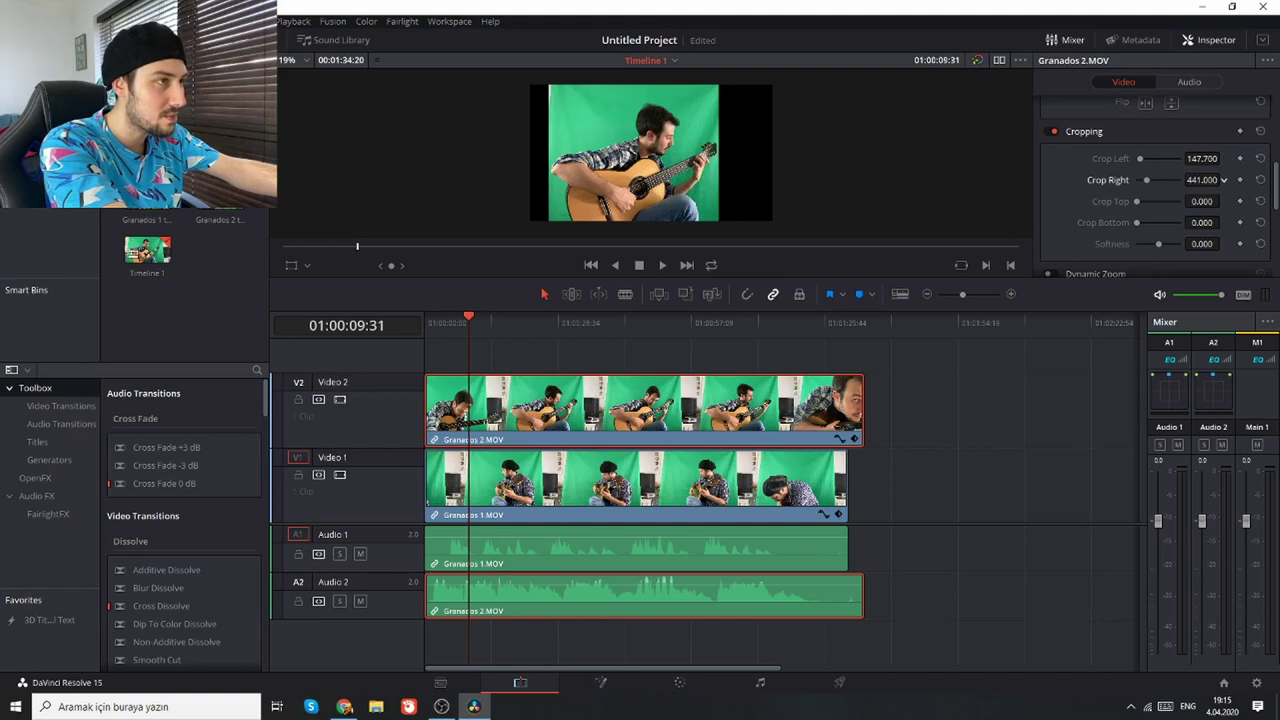
Step: Enlarge Granados 2 and shift it left, then move Granados 1 to Position X 437
drag(1222, 180, 1222, 180)
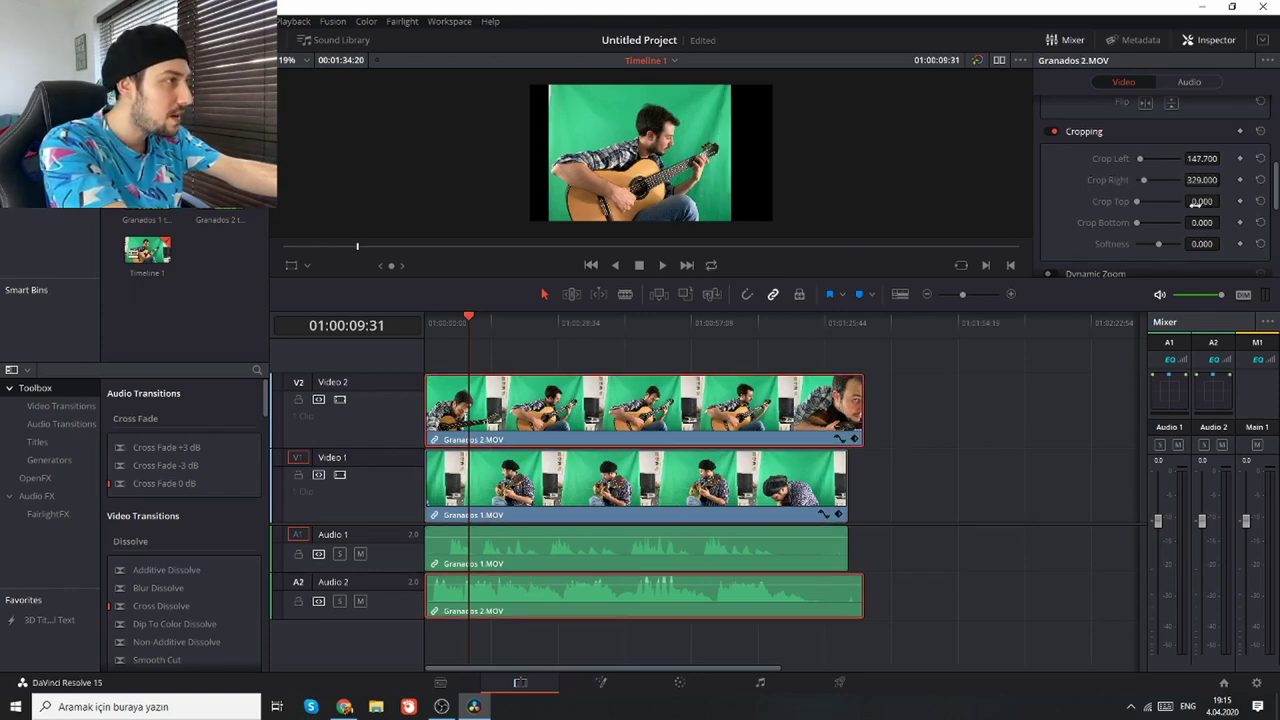
scroll(1195, 205, up, 3)
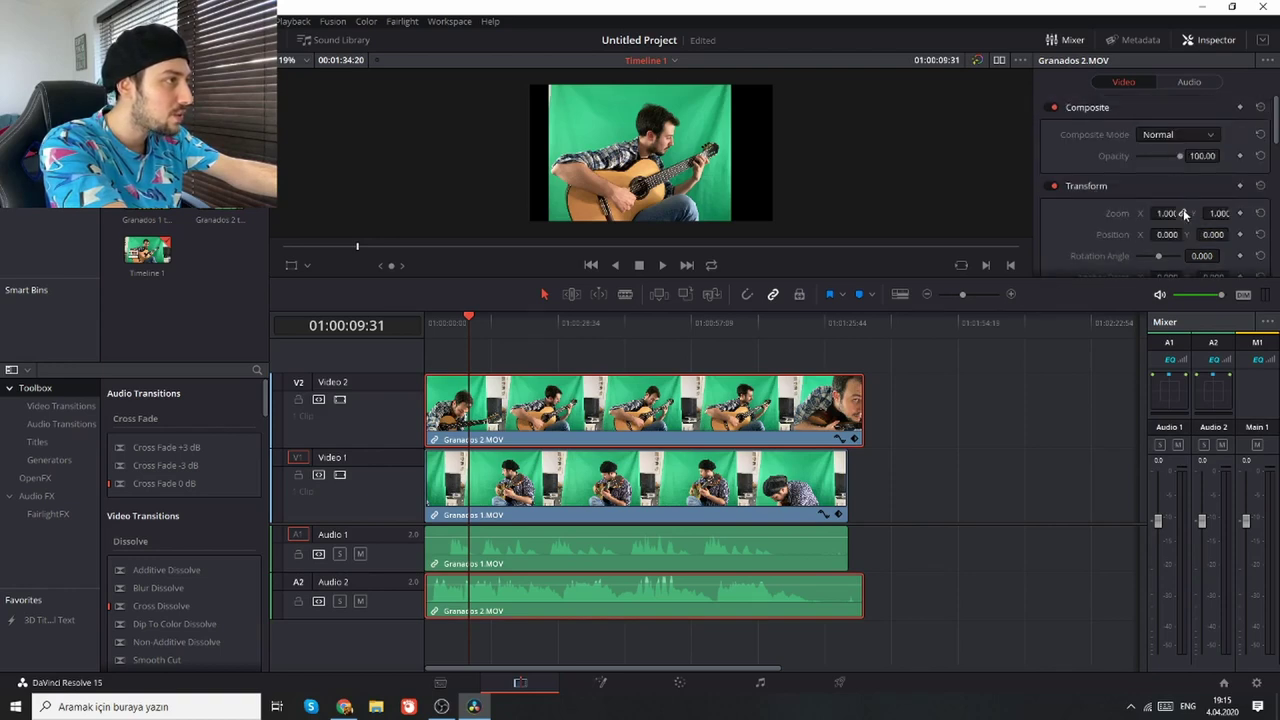
scroll(1183, 209, down, 1)
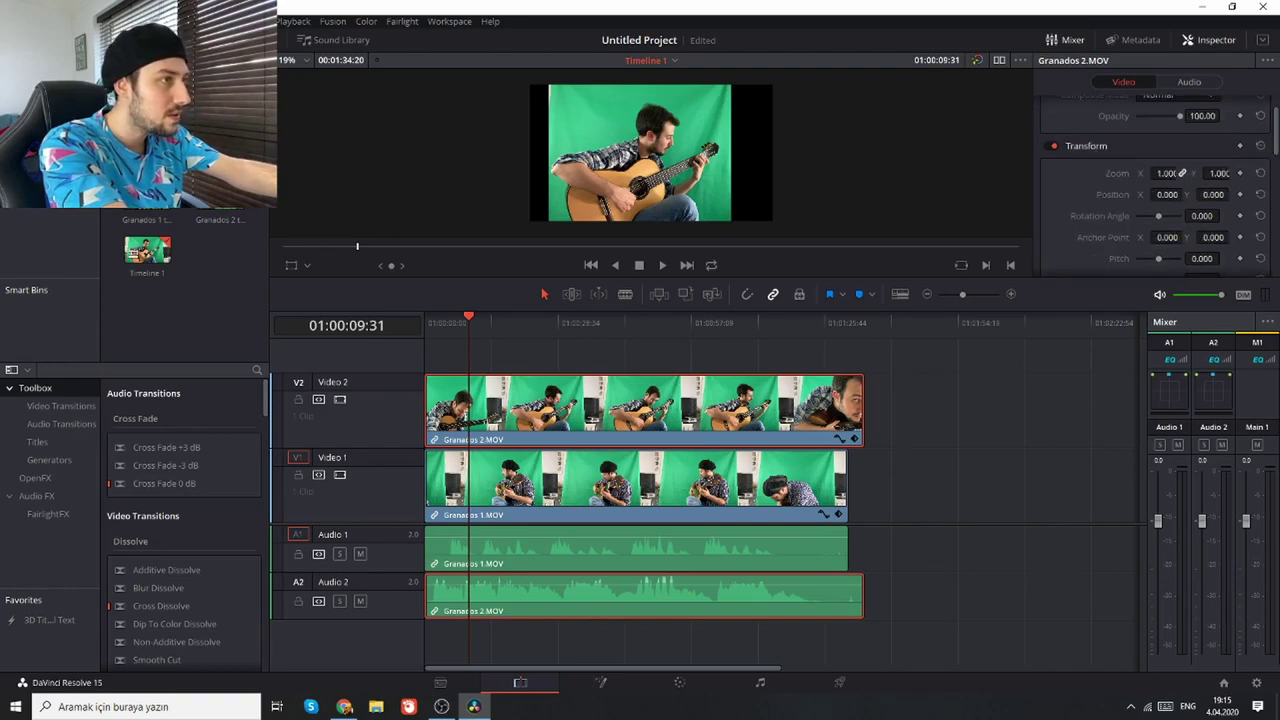
drag(1182, 173, 1182, 173)
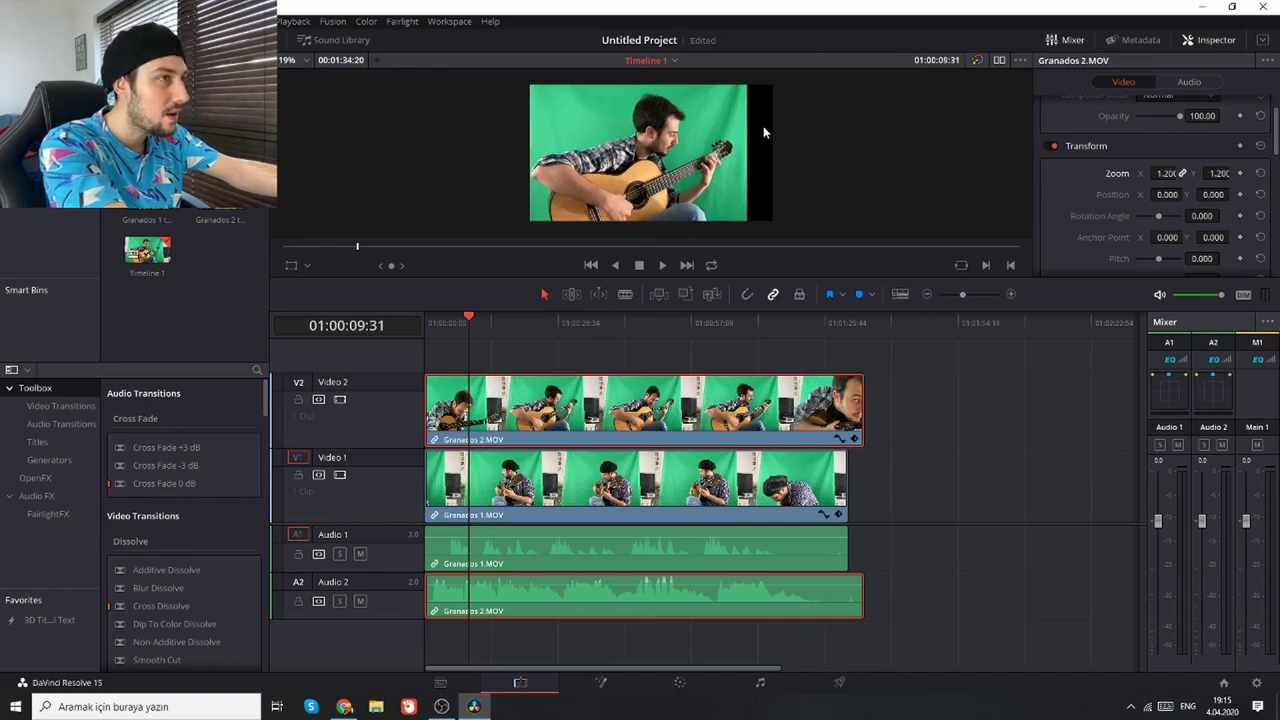
drag(763, 126, 693, 128)
click(638, 486)
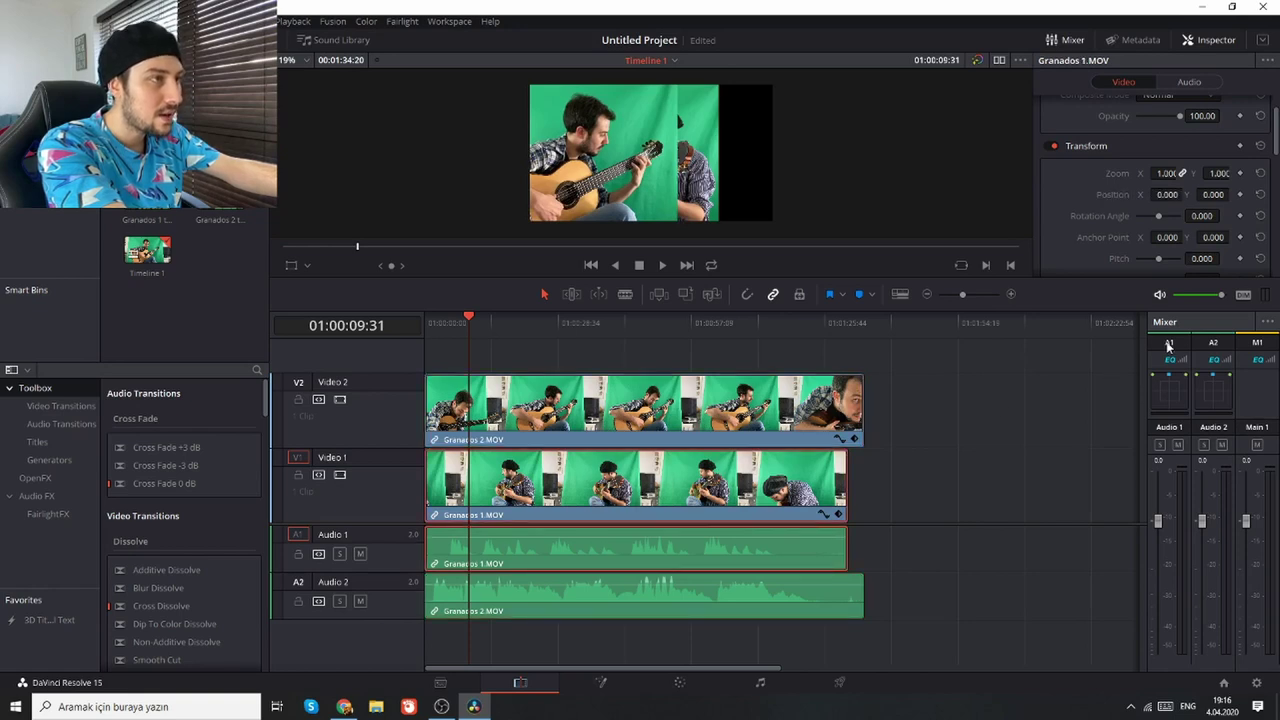
drag(1167, 194, 1183, 173)
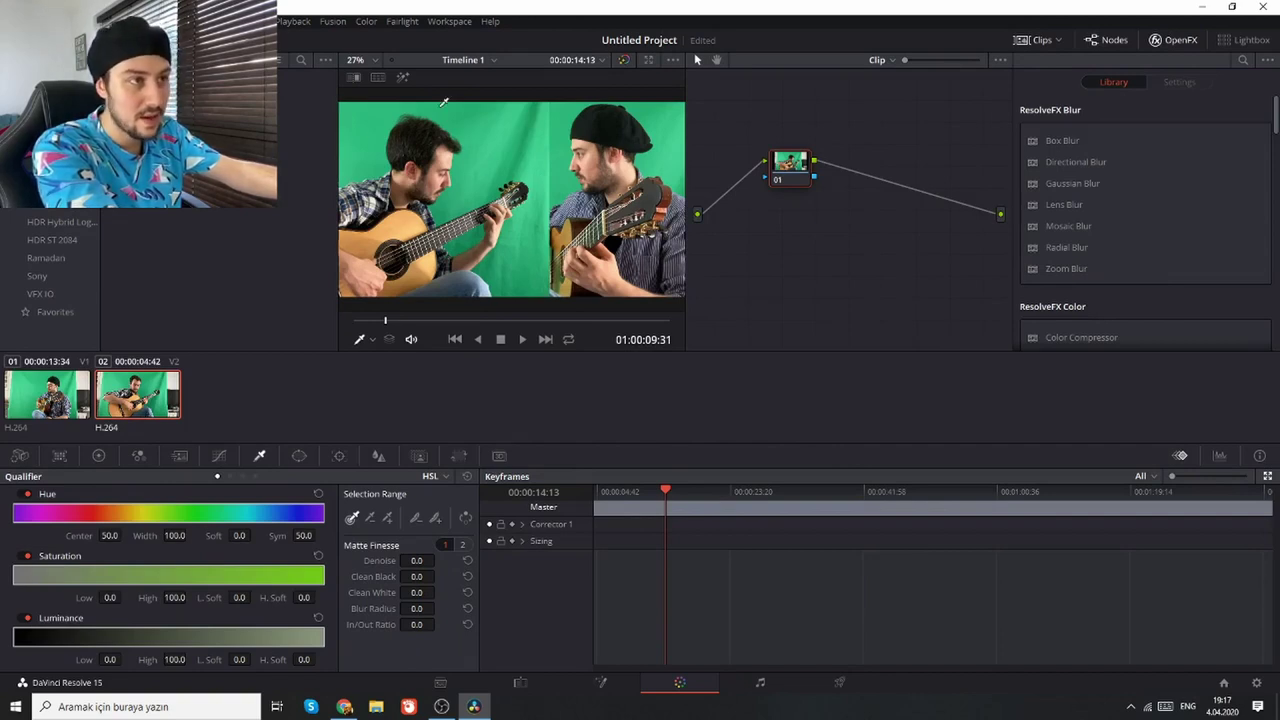
Step: Set clip 02's qualifier to 3D and stroke samples across the green screen behind the guitarist
click(447, 477)
click(440, 535)
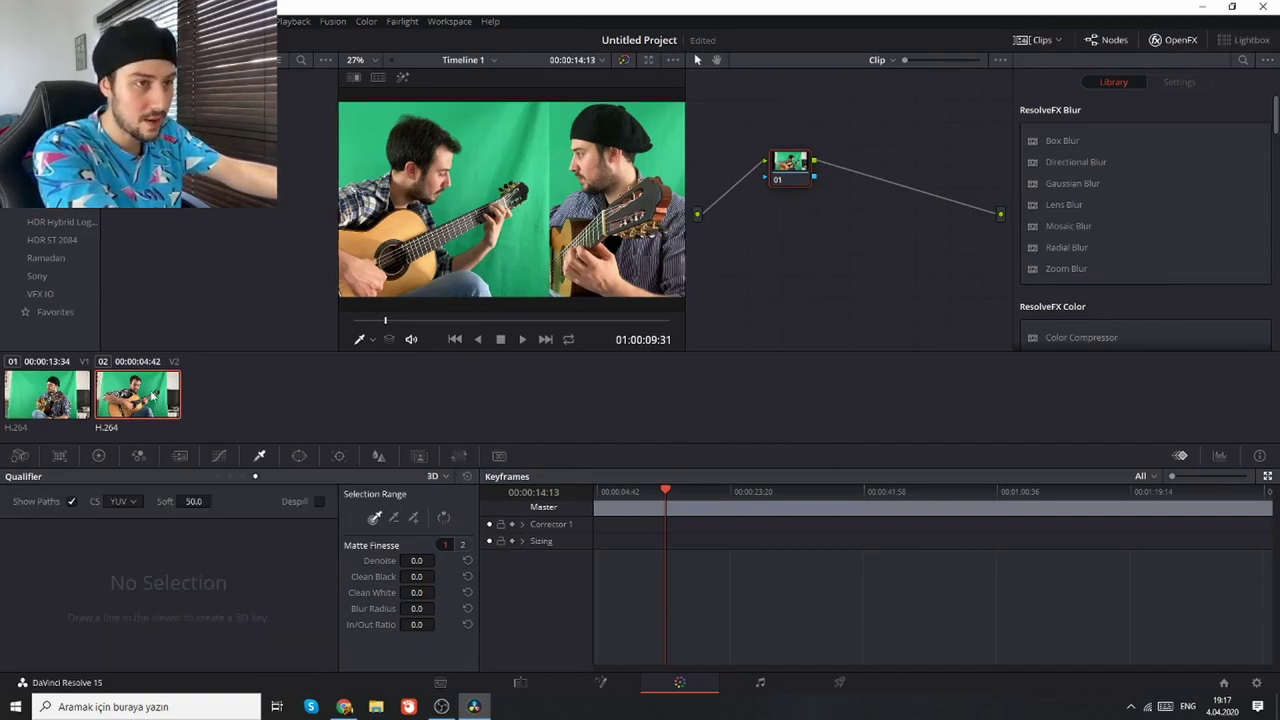
click(64, 401)
click(145, 395)
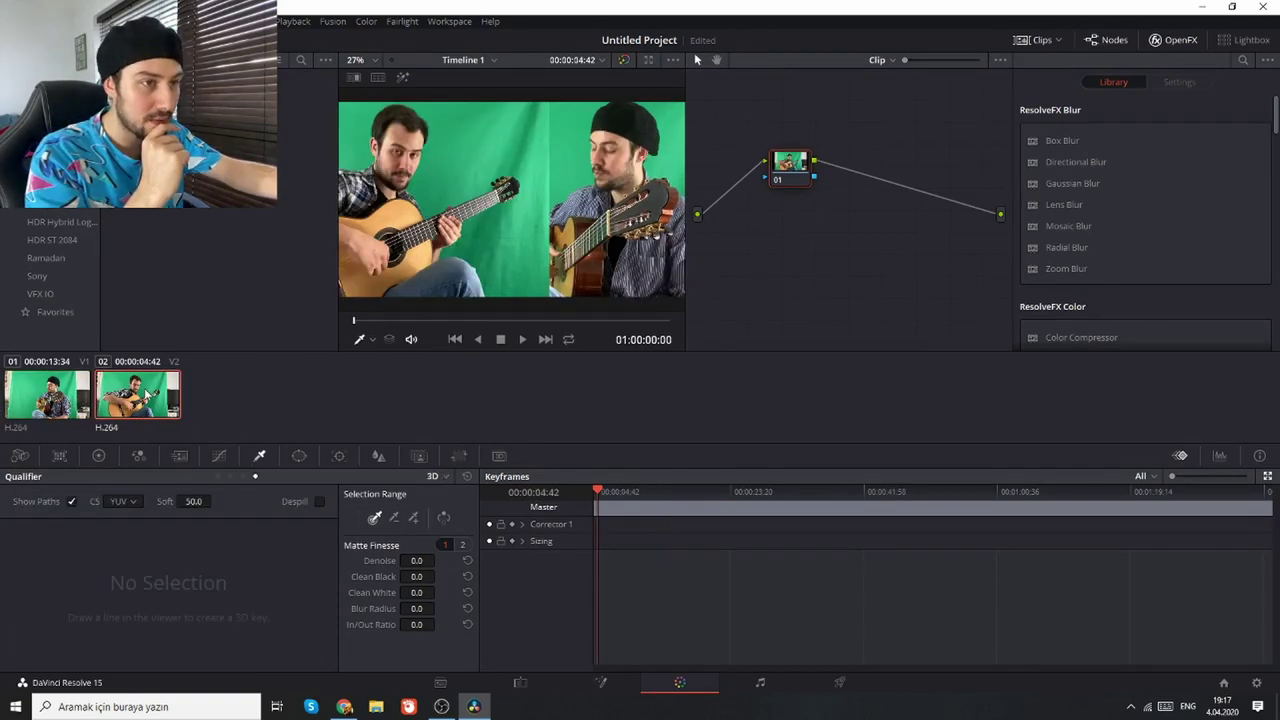
click(443, 477)
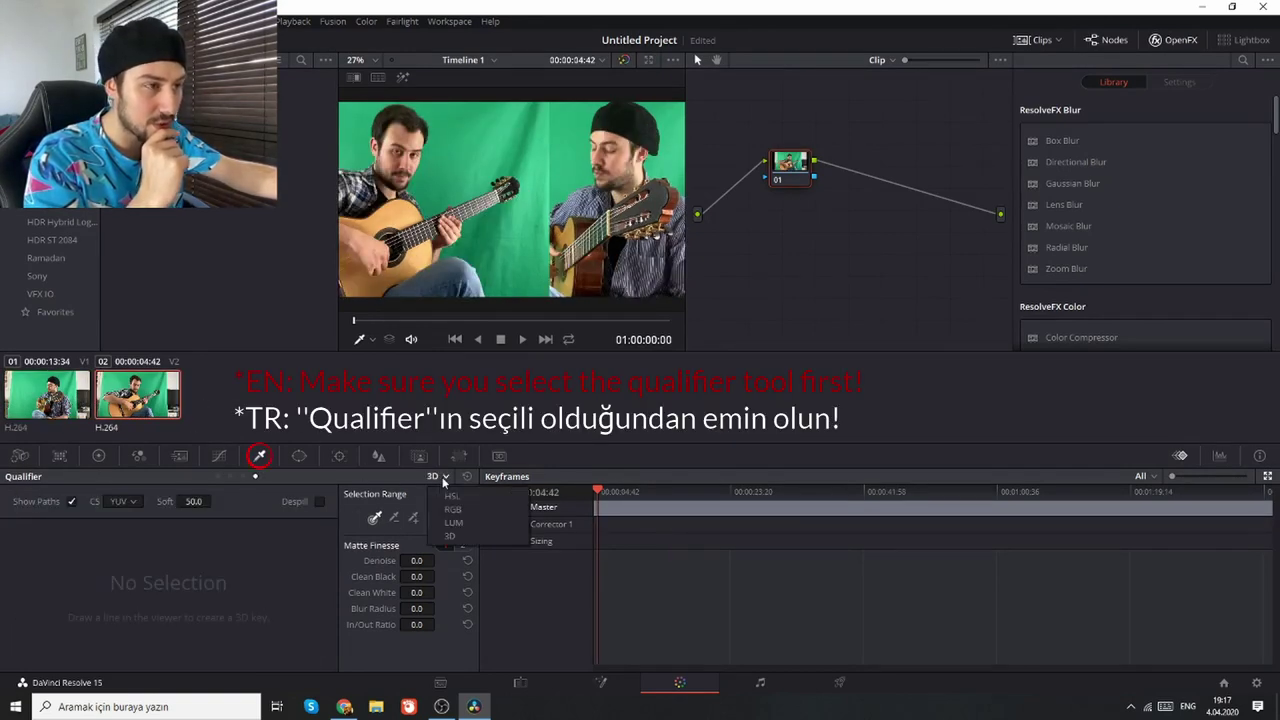
click(460, 537)
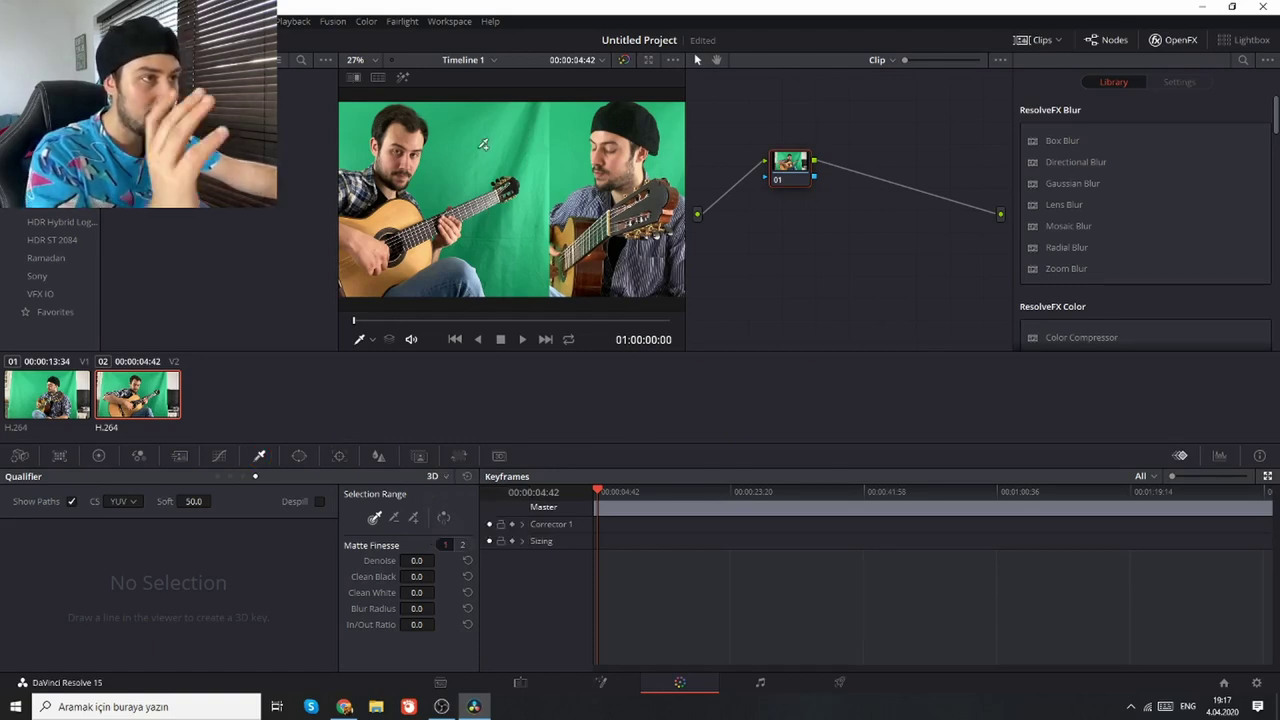
mouse_move(462, 167)
mouse_down()
mouse_move(505, 125)
mouse_move(533, 248)
mouse_move(559, 265)
mouse_up()
drag(500, 232, 503, 290)
drag(343, 115, 350, 140)
drag(452, 176, 468, 118)
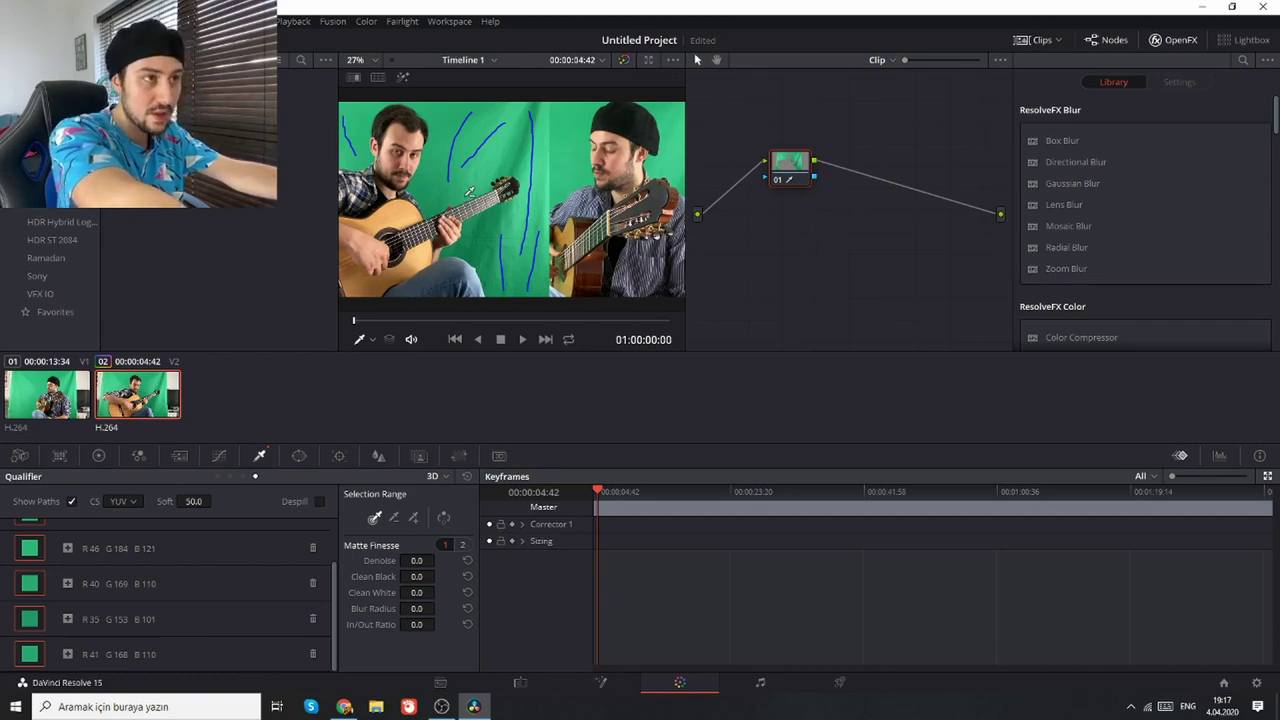
Step: In Highlight view, add extra green samples until the matte is a clean silhouette
key(shift+h)
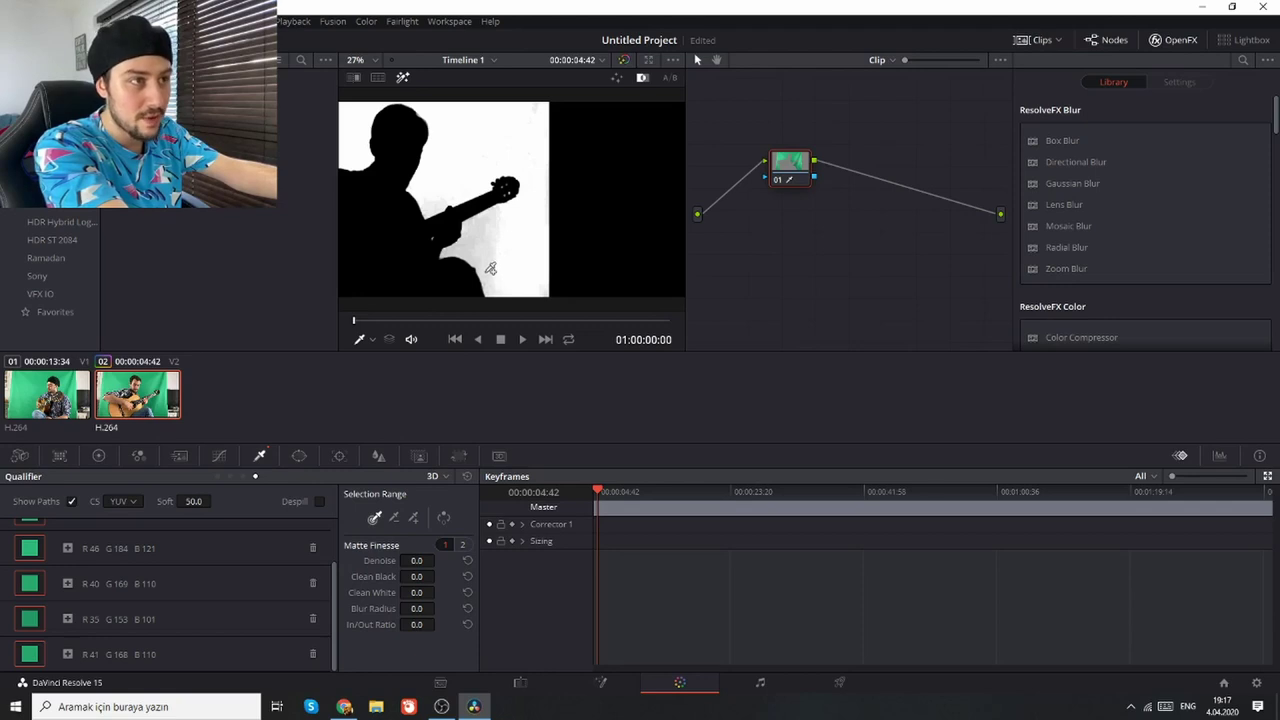
click(477, 226)
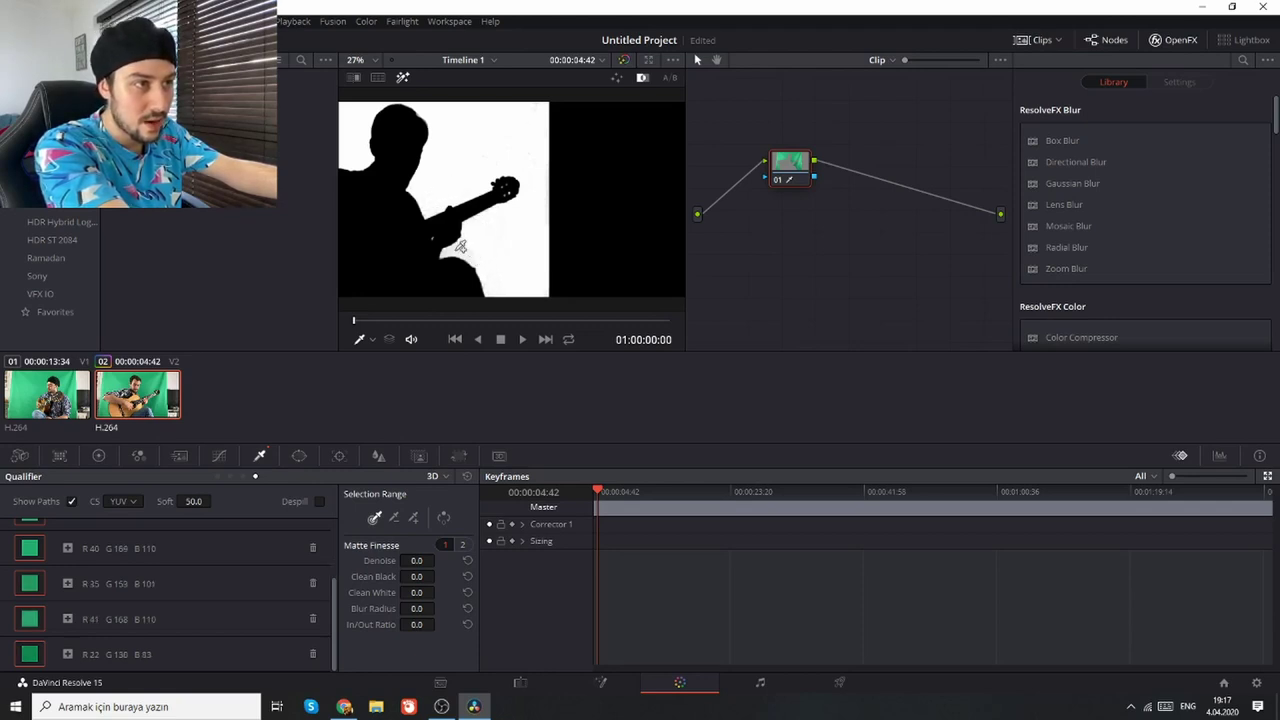
click(529, 236)
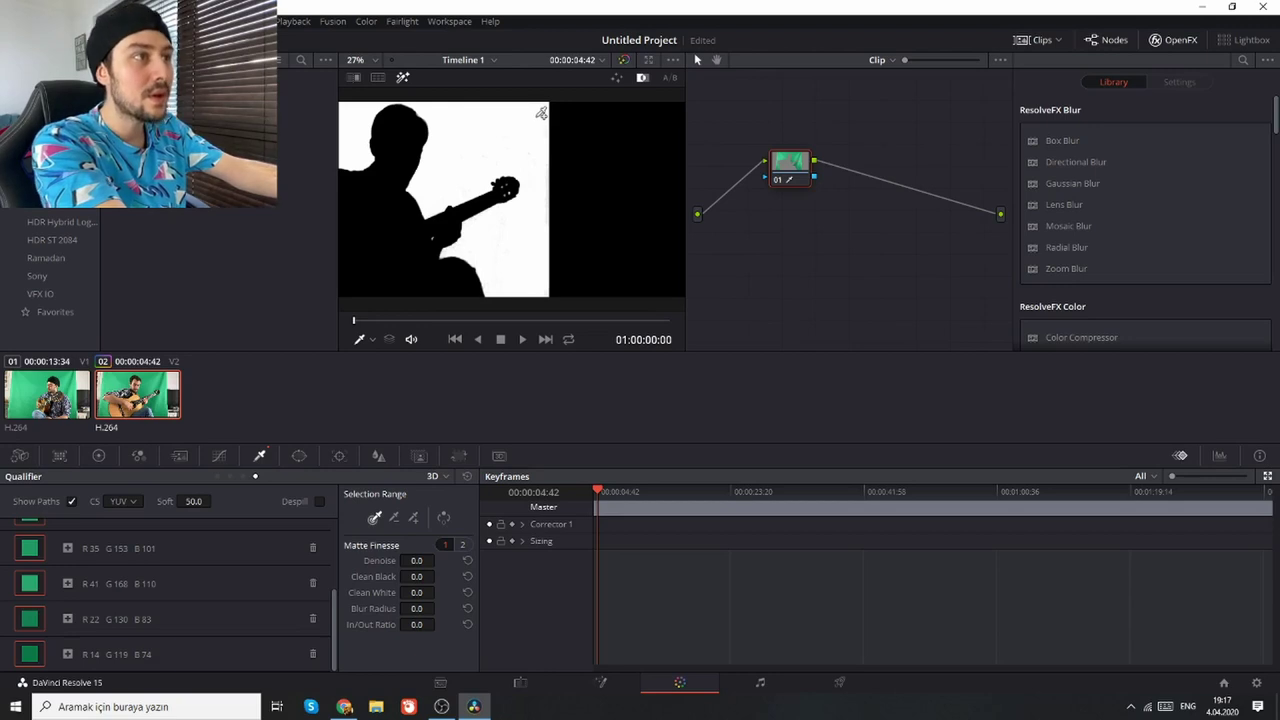
click(386, 321)
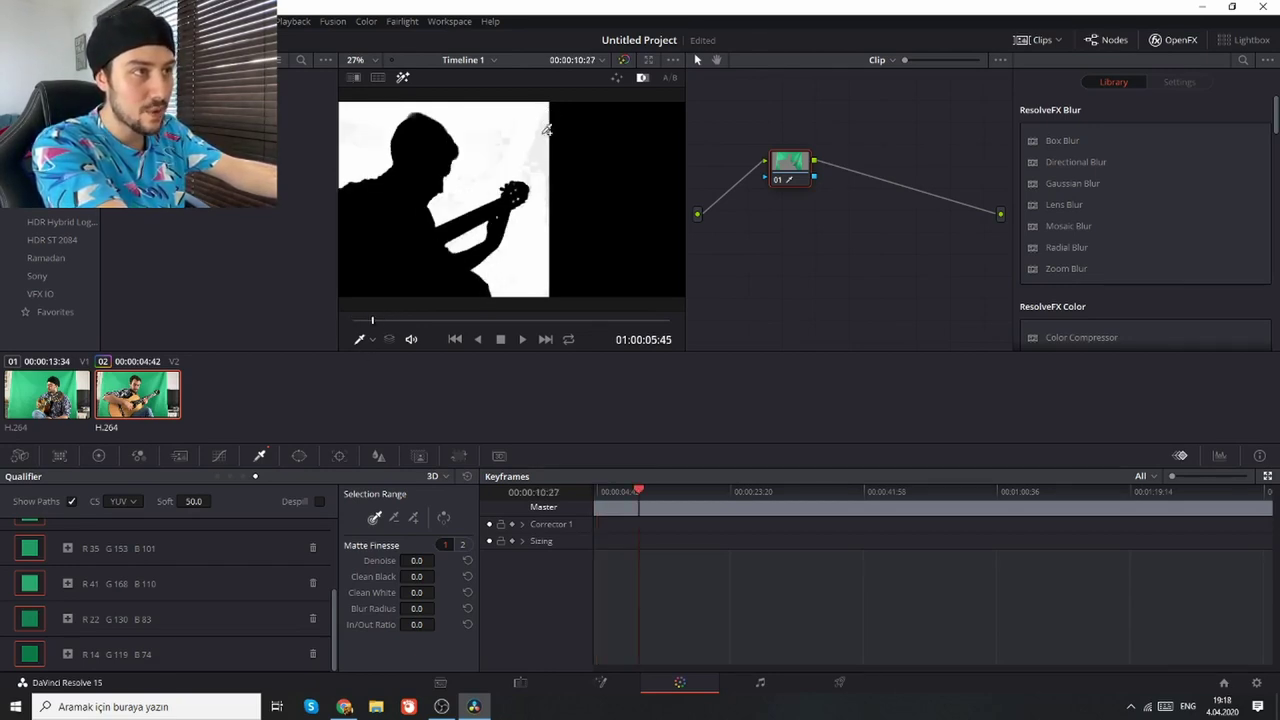
click(504, 160)
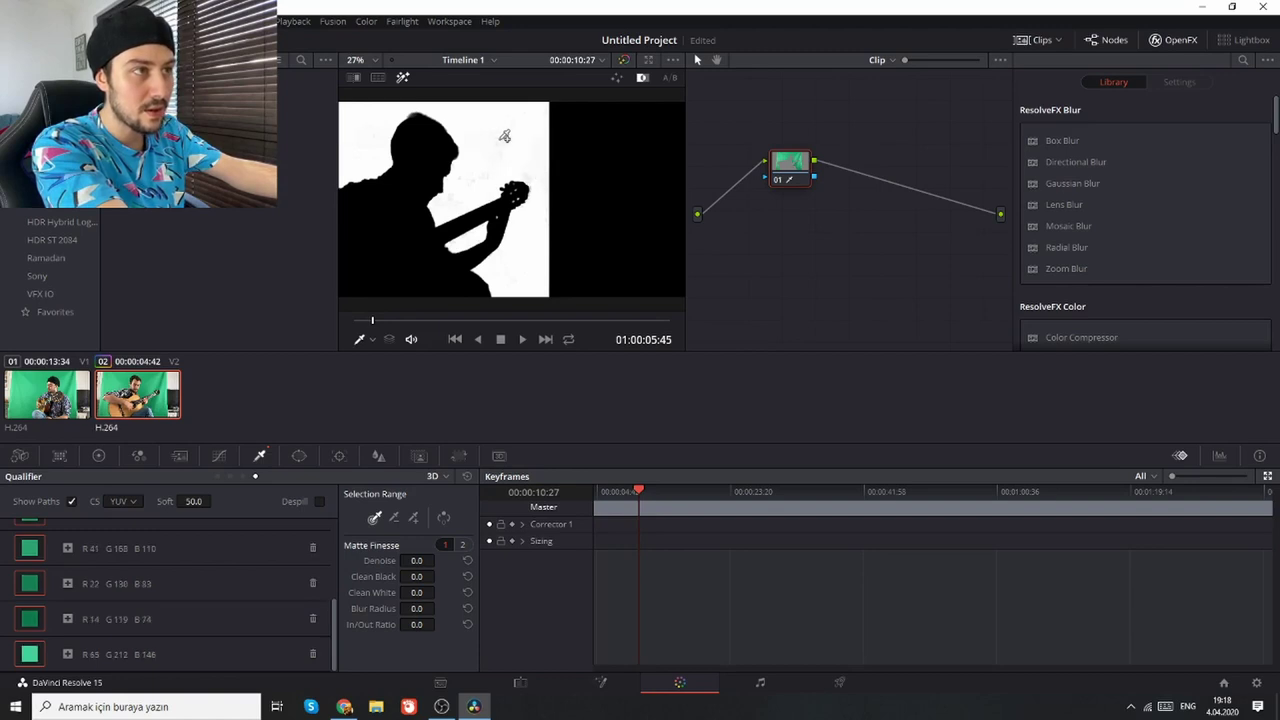
click(536, 166)
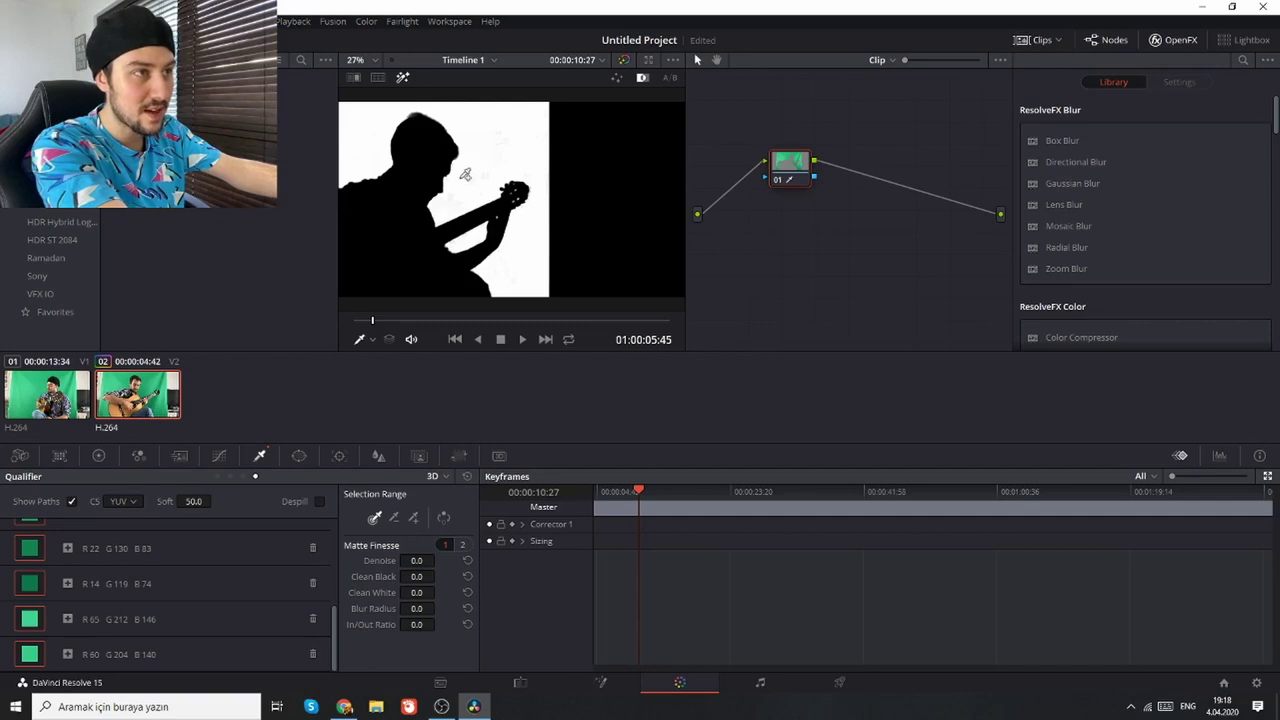
click(525, 168)
click(455, 197)
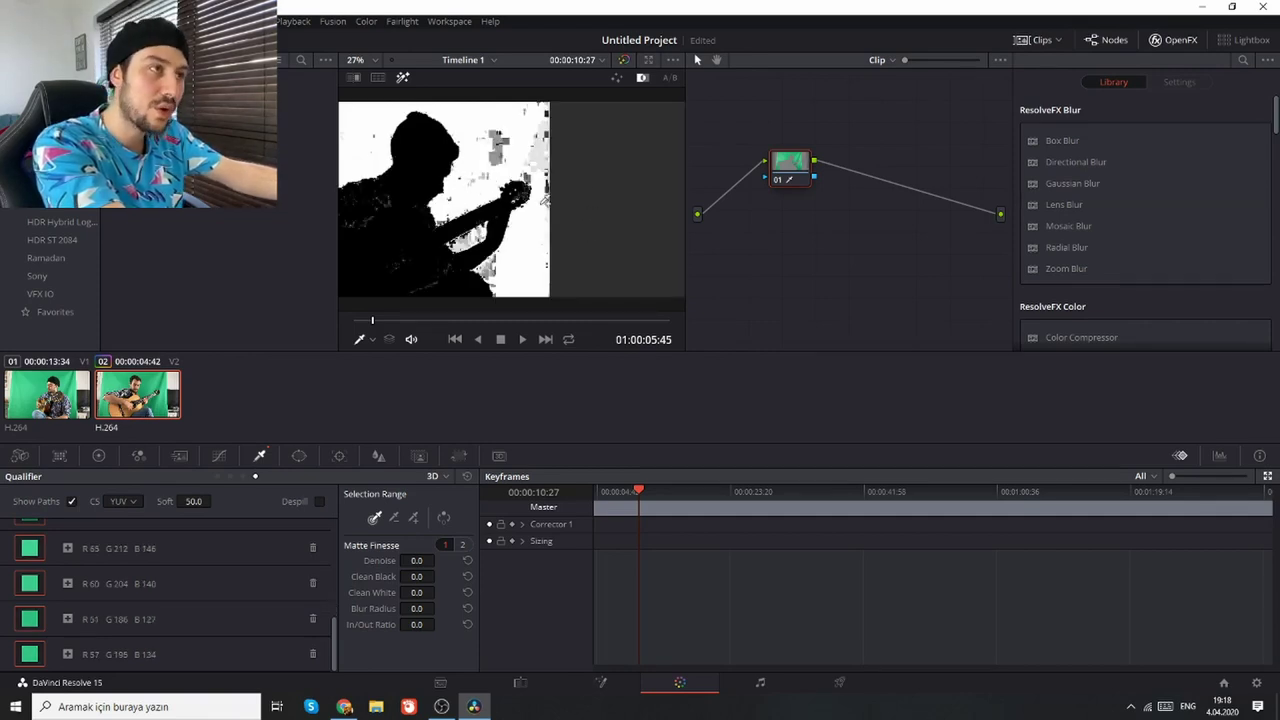
click(543, 200)
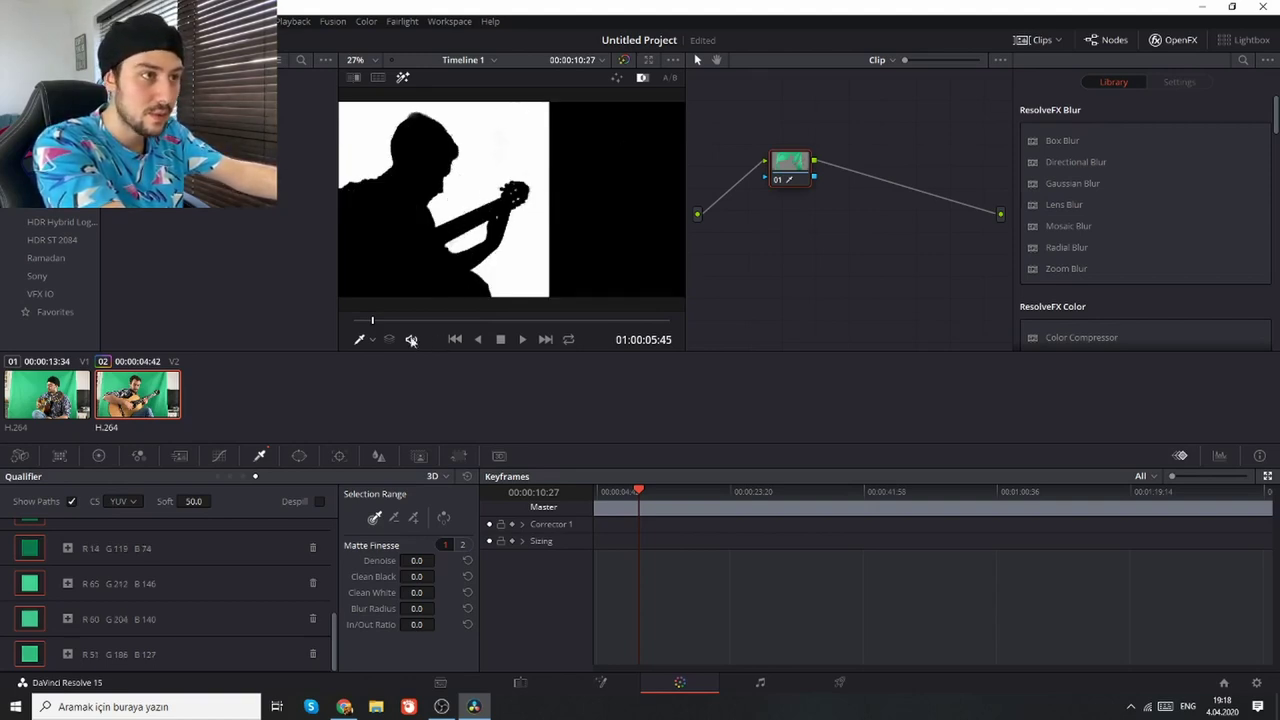
drag(380, 328, 440, 322)
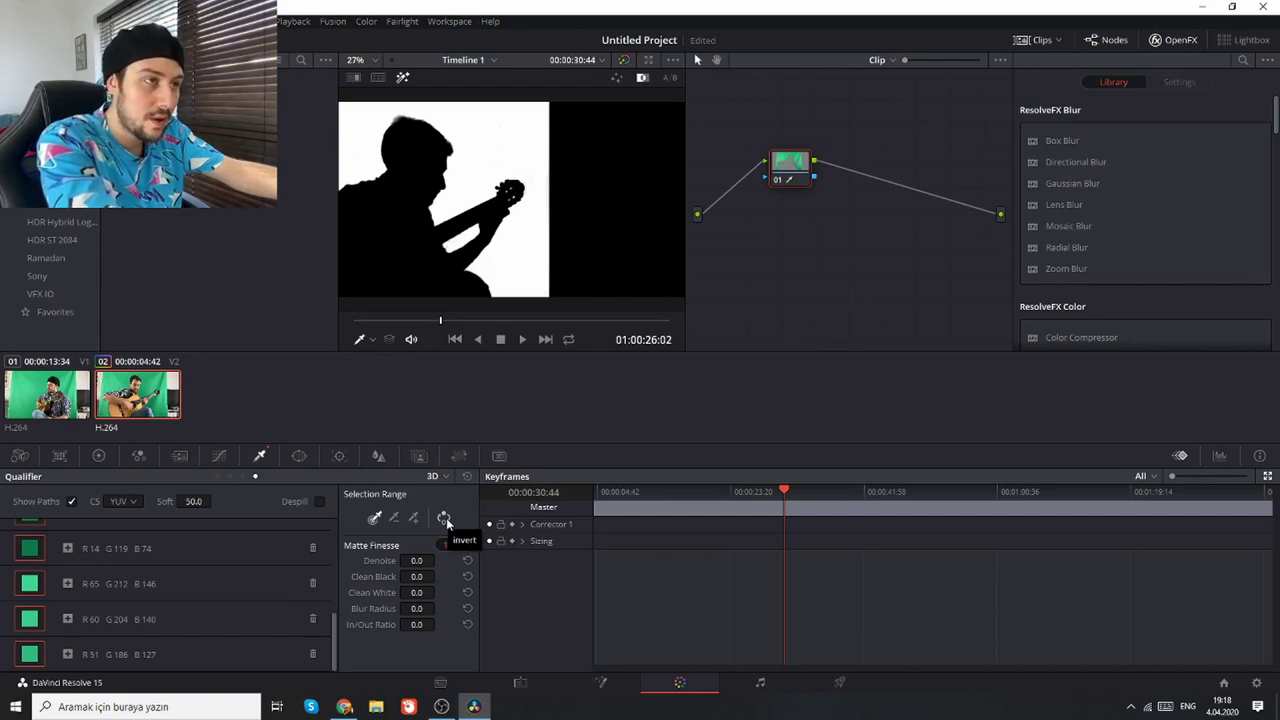
Step: Invert clip 02's qualifier matte and route it to an added Alpha Output
click(444, 518)
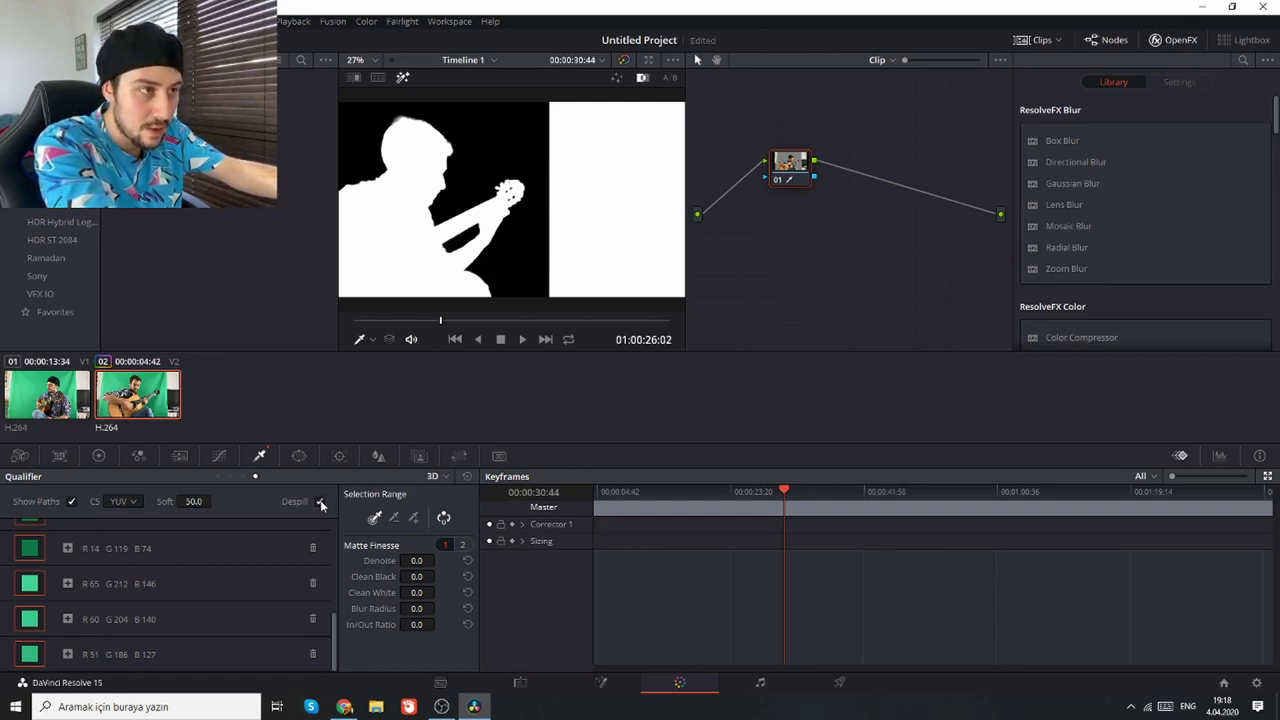
right_click(790, 231)
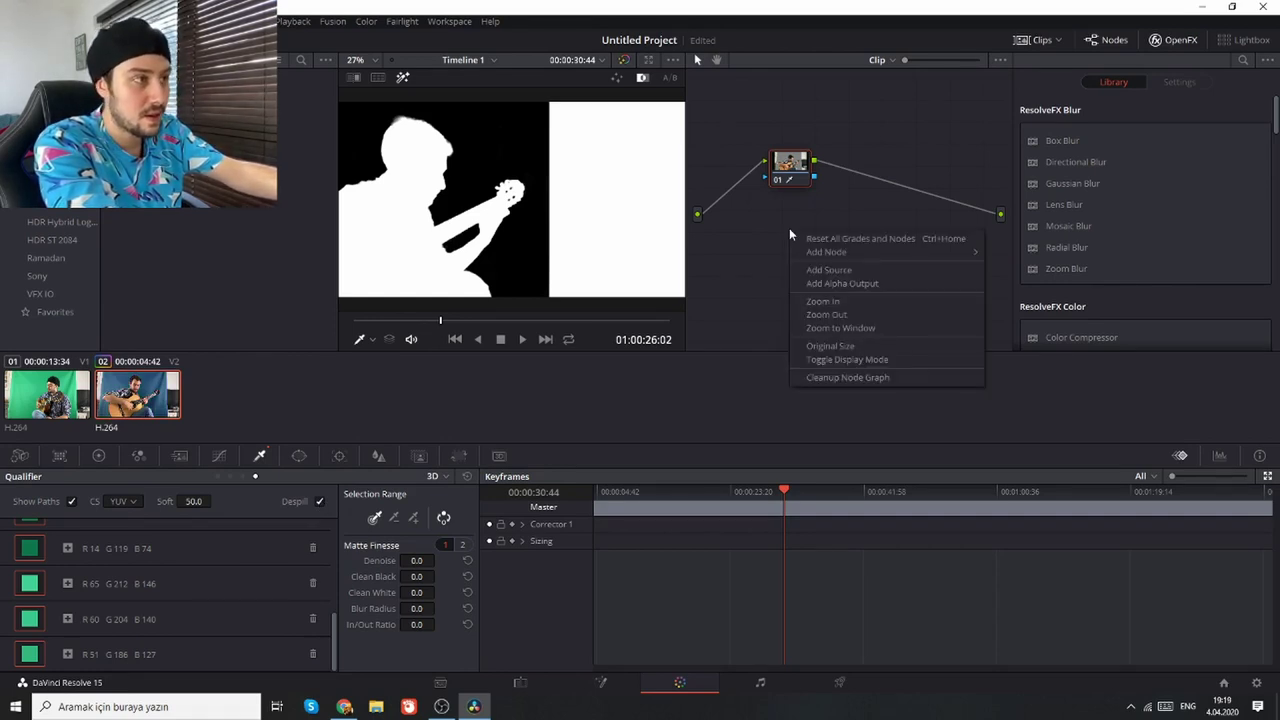
click(841, 284)
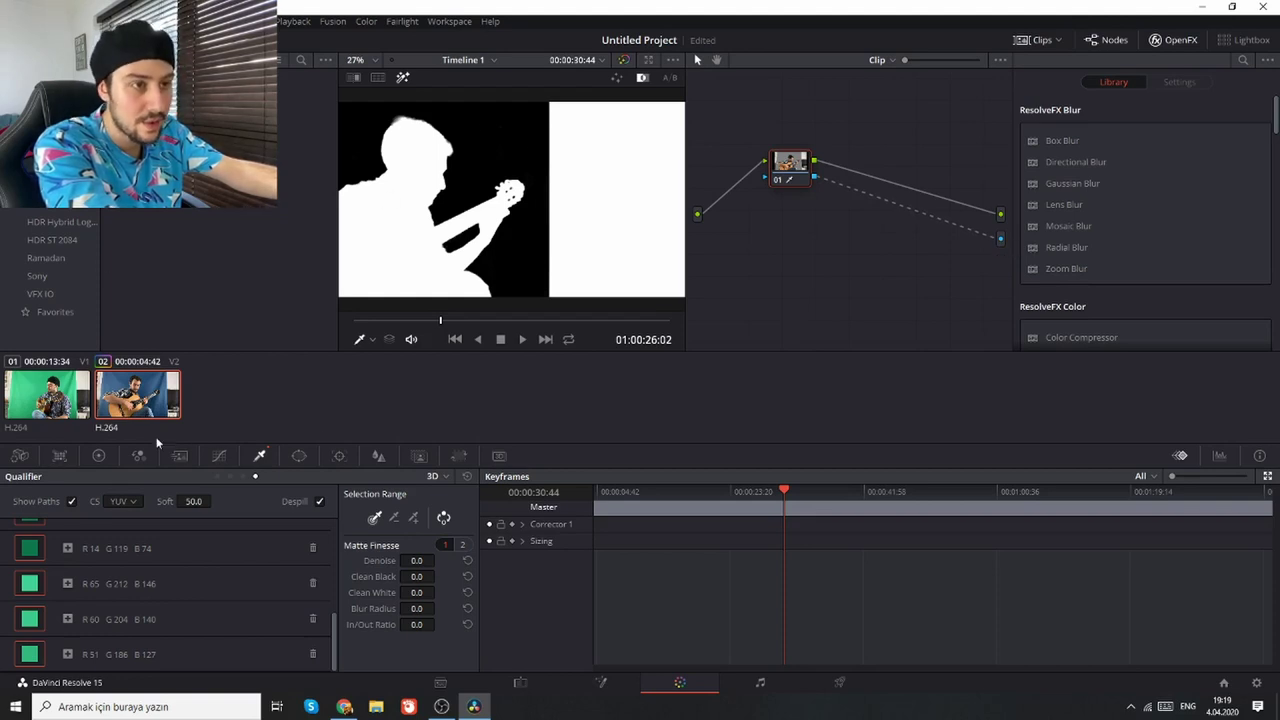
key(Up)
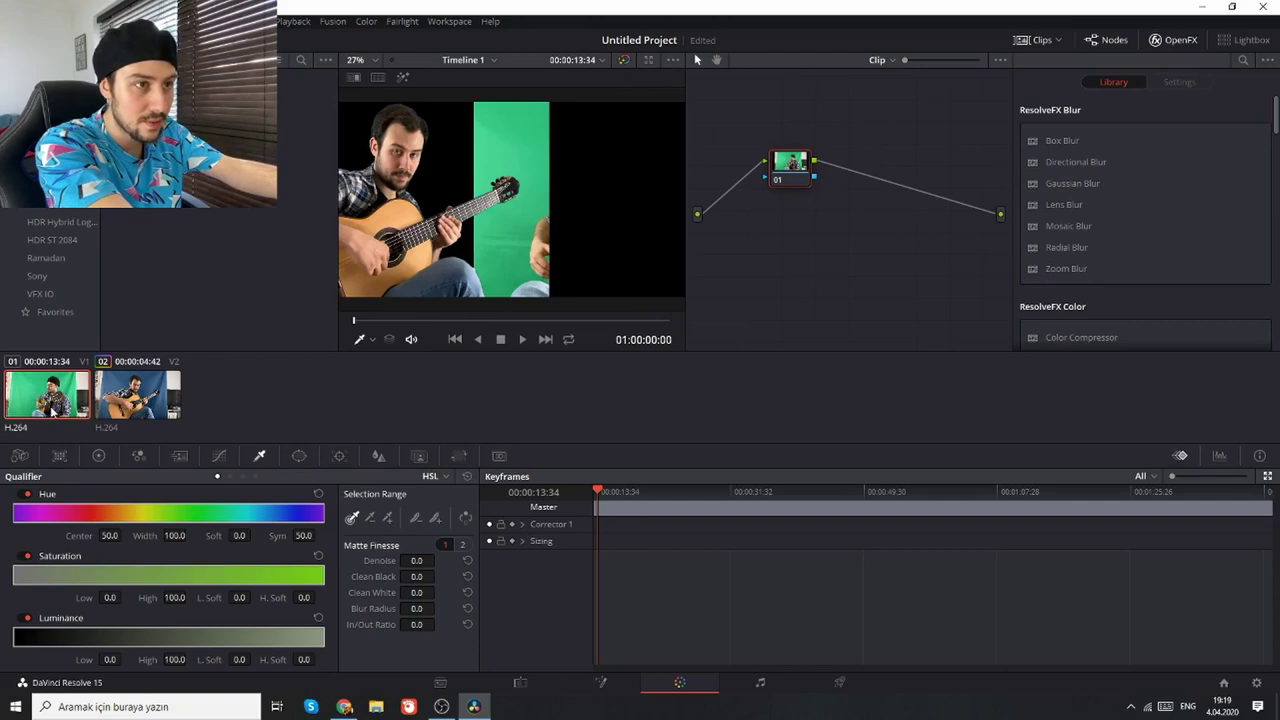
Step: Set clip 01's qualifier to 3D and sample the green screen behind the hat-wearing guitarist
key(shift+4)
scroll(553, 360, down, 2)
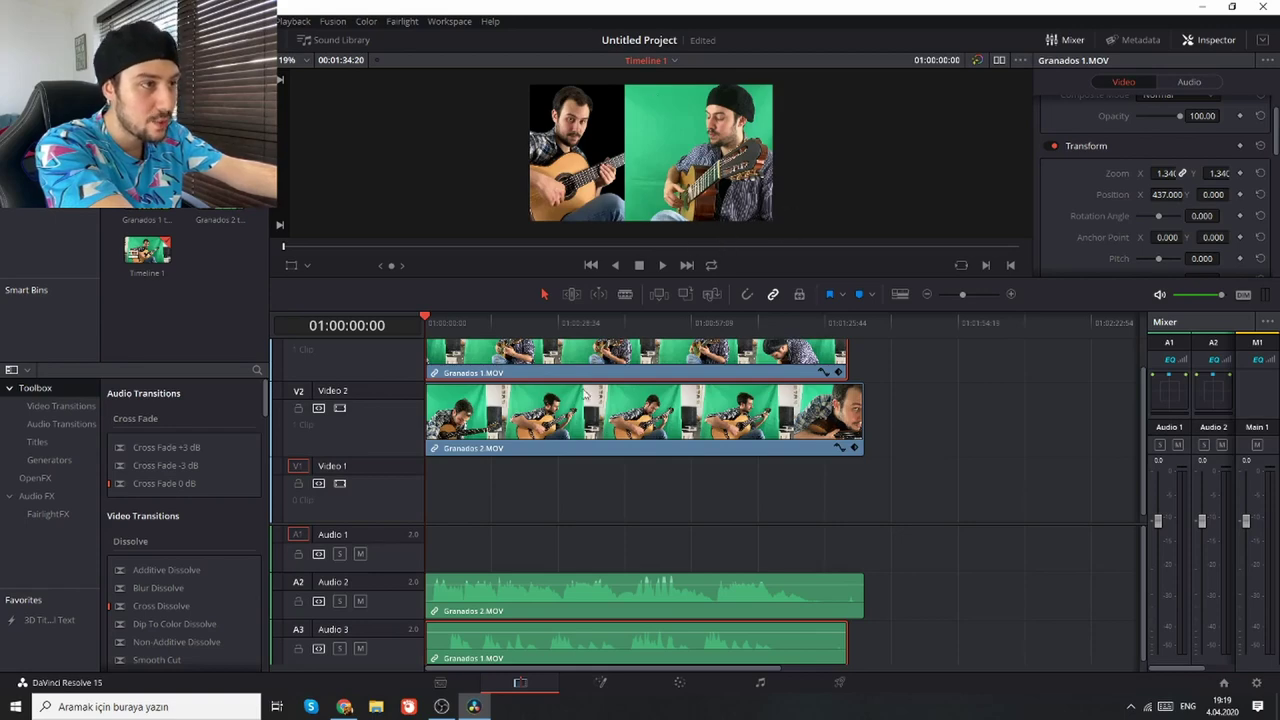
click(687, 690)
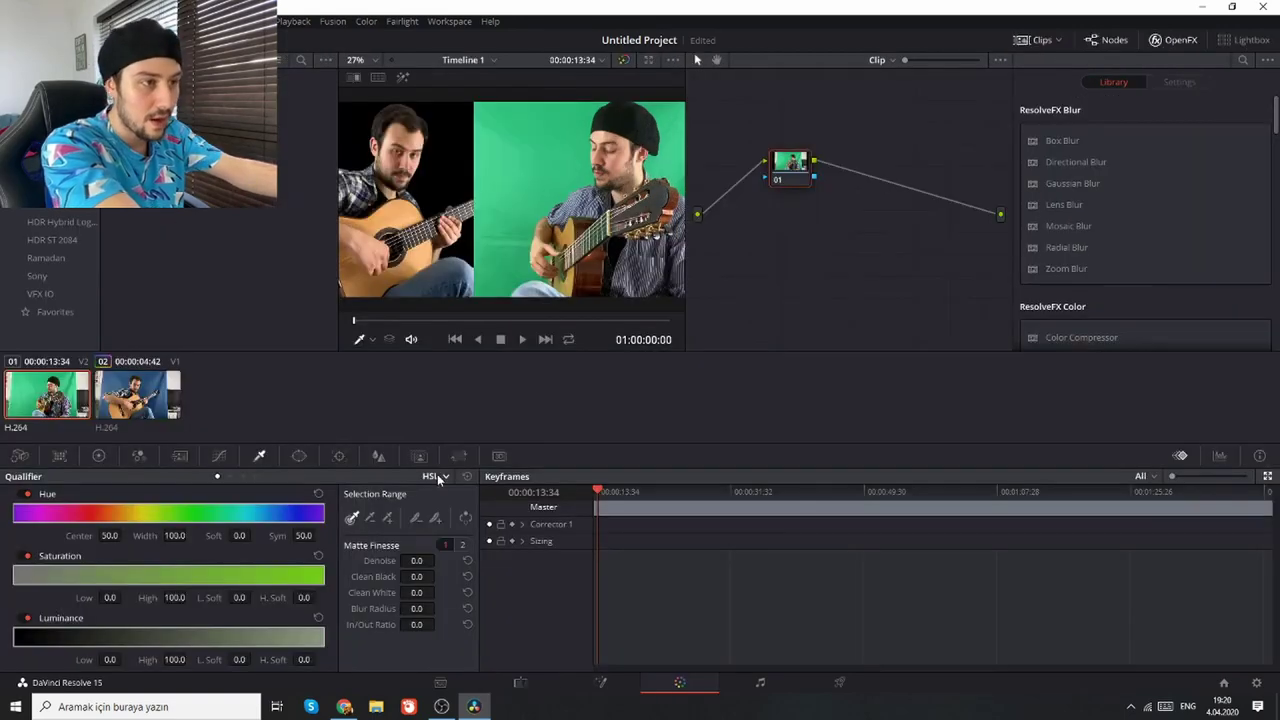
click(437, 476)
click(446, 536)
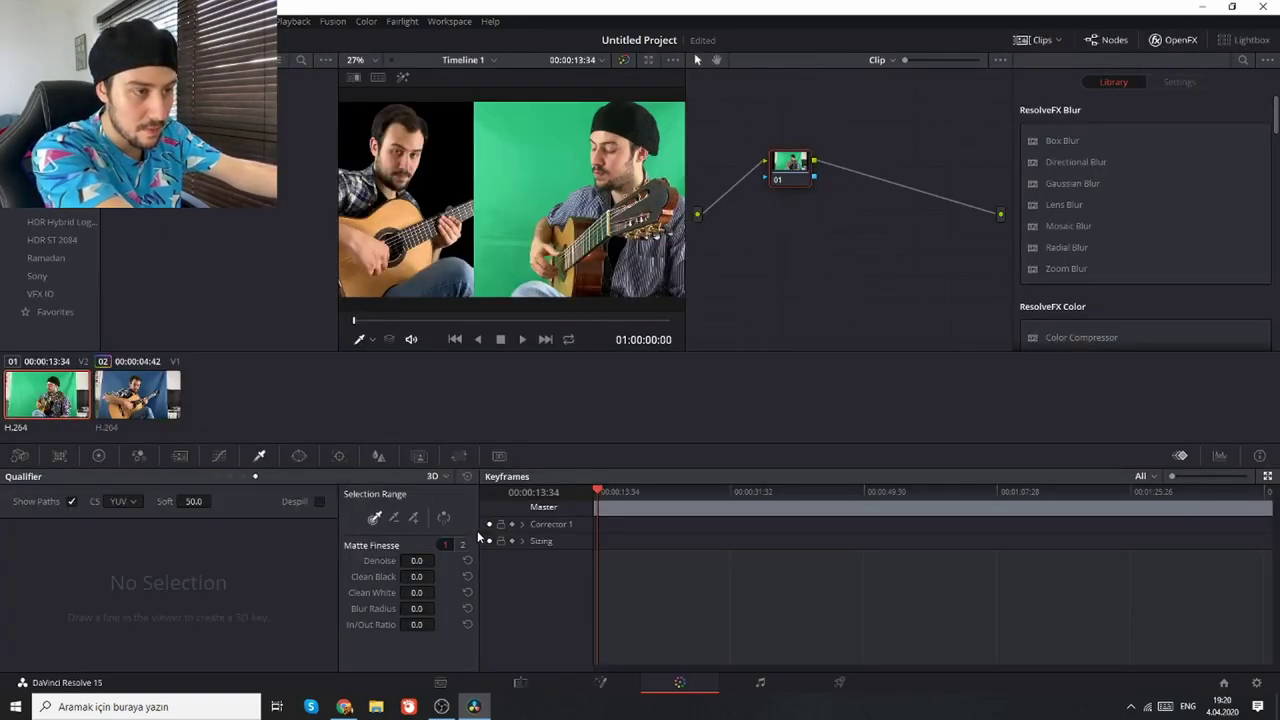
drag(498, 123, 538, 163)
drag(497, 284, 510, 202)
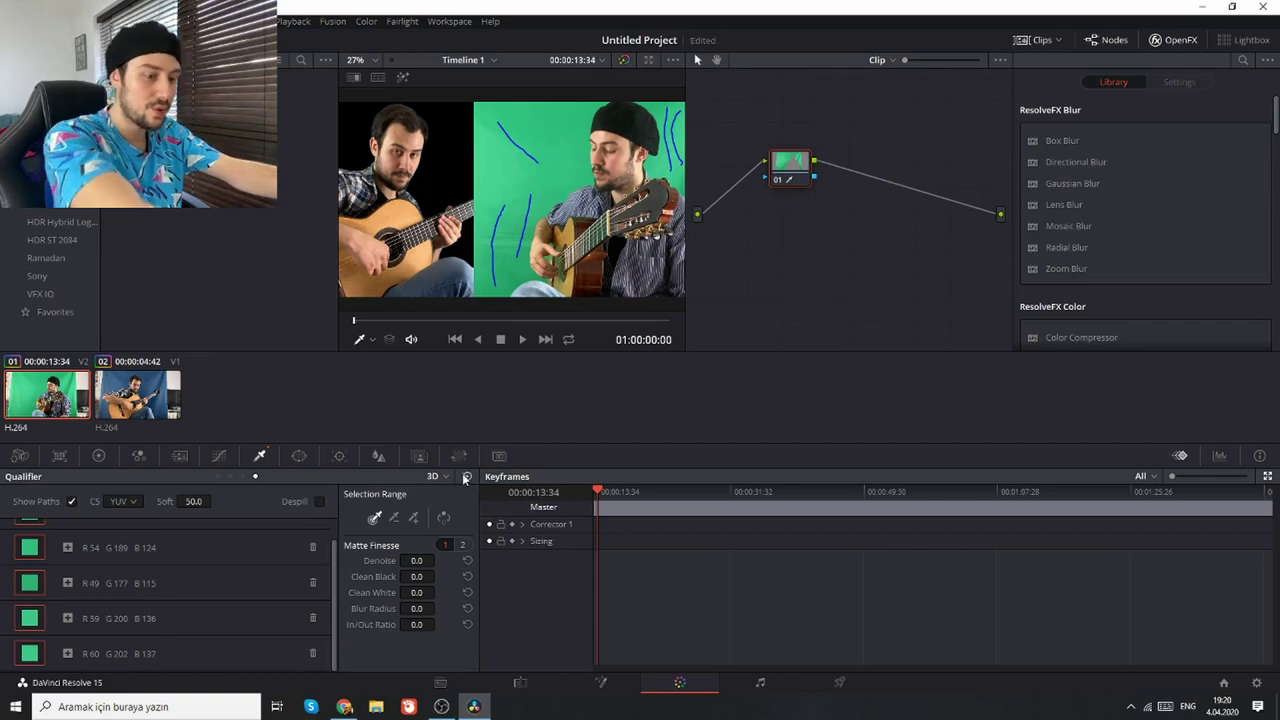
Step: Refine clip 01's matte in Highlight view, adding green shades and checking later frames
key(shift+h)
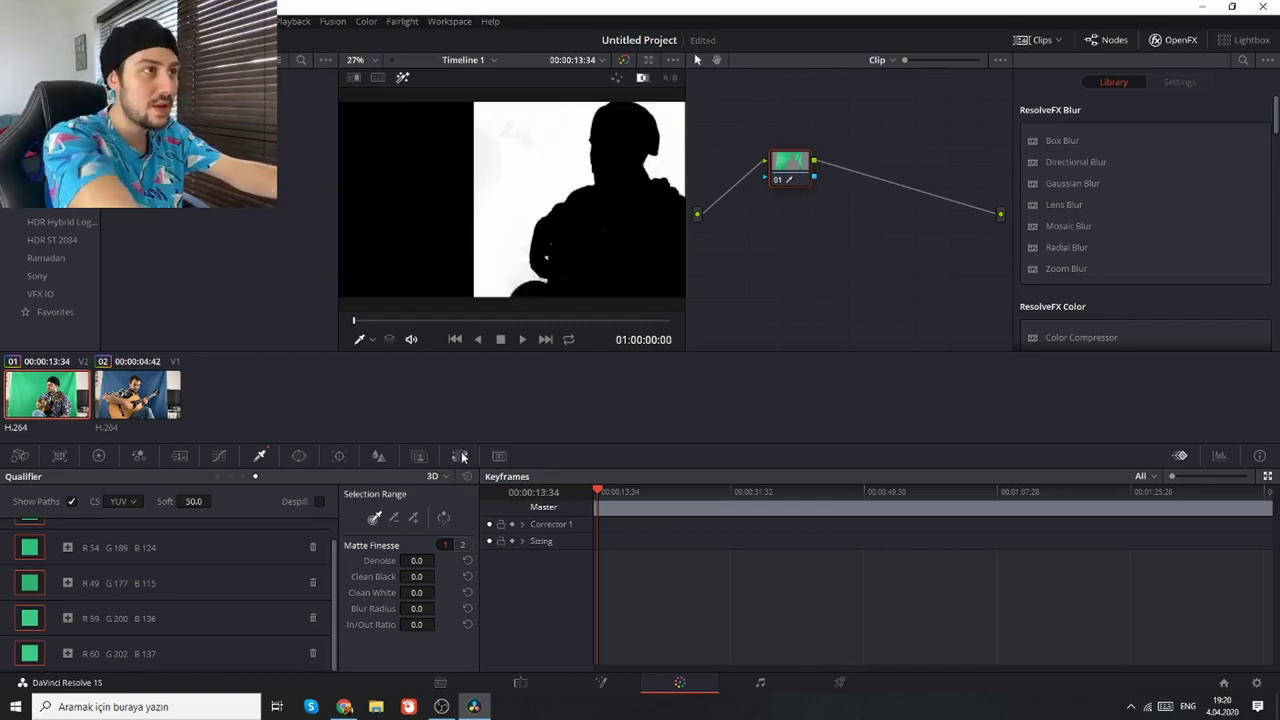
click(523, 177)
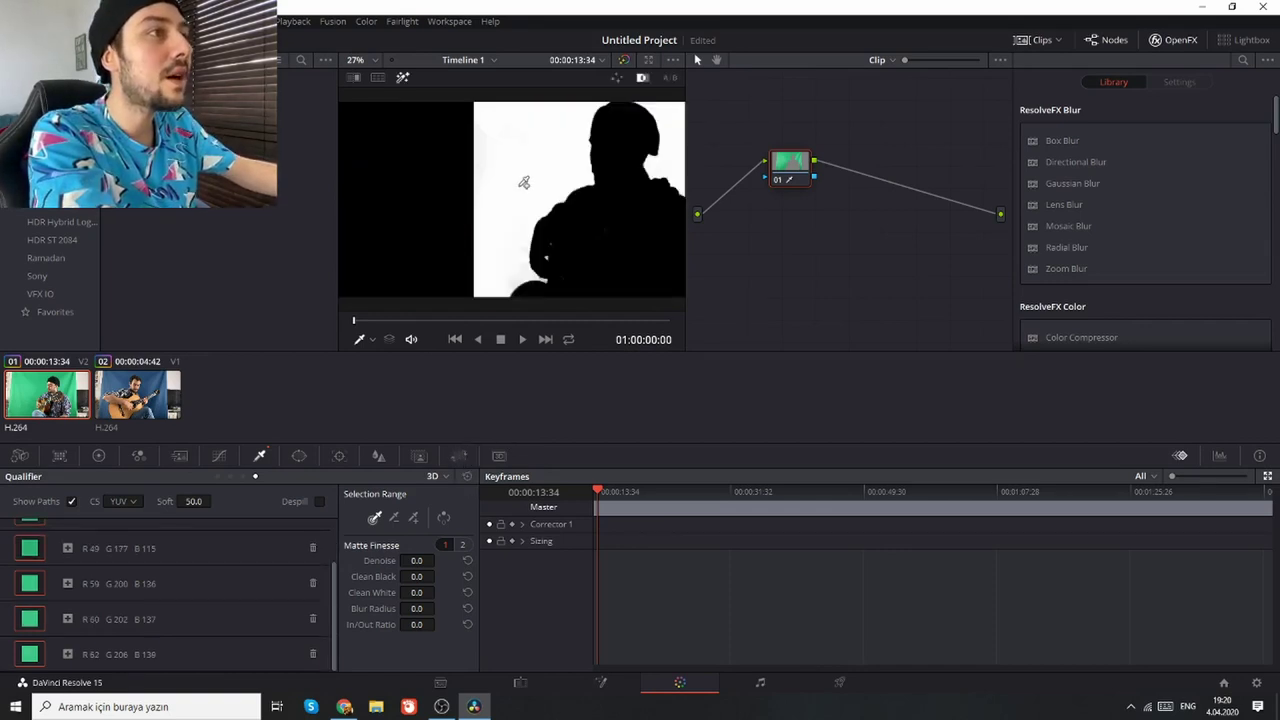
click(400, 321)
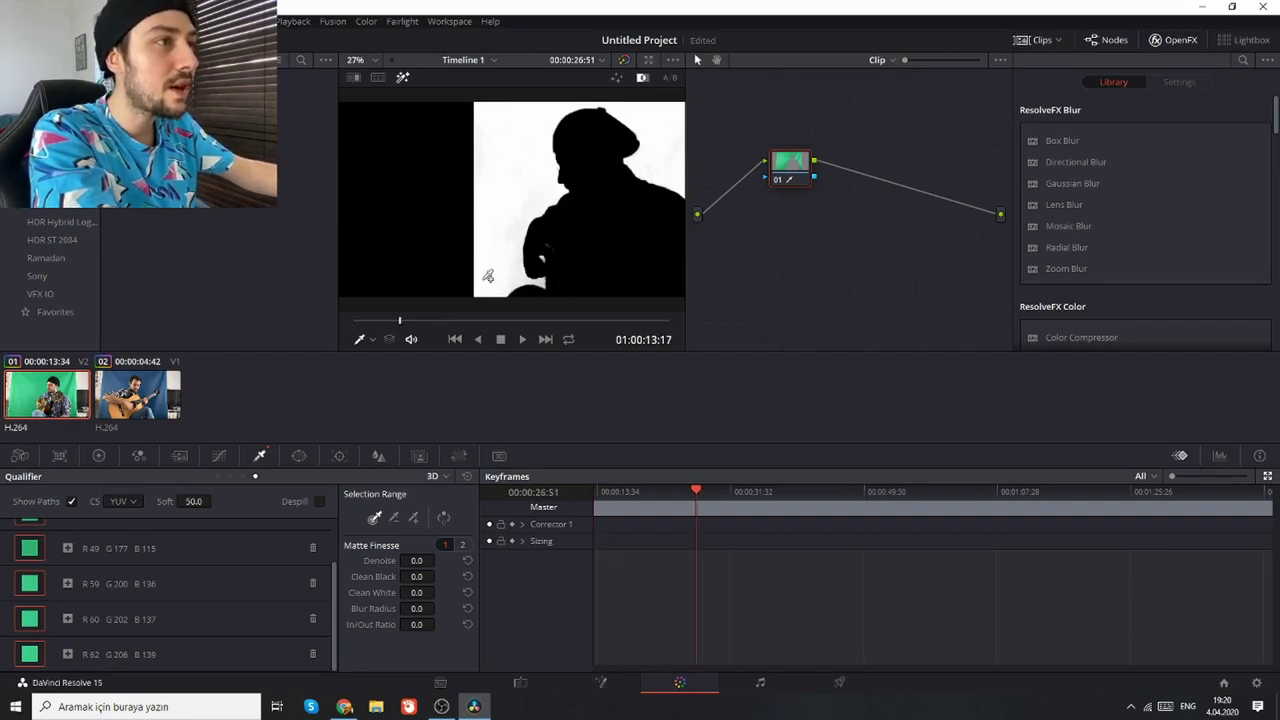
click(481, 229)
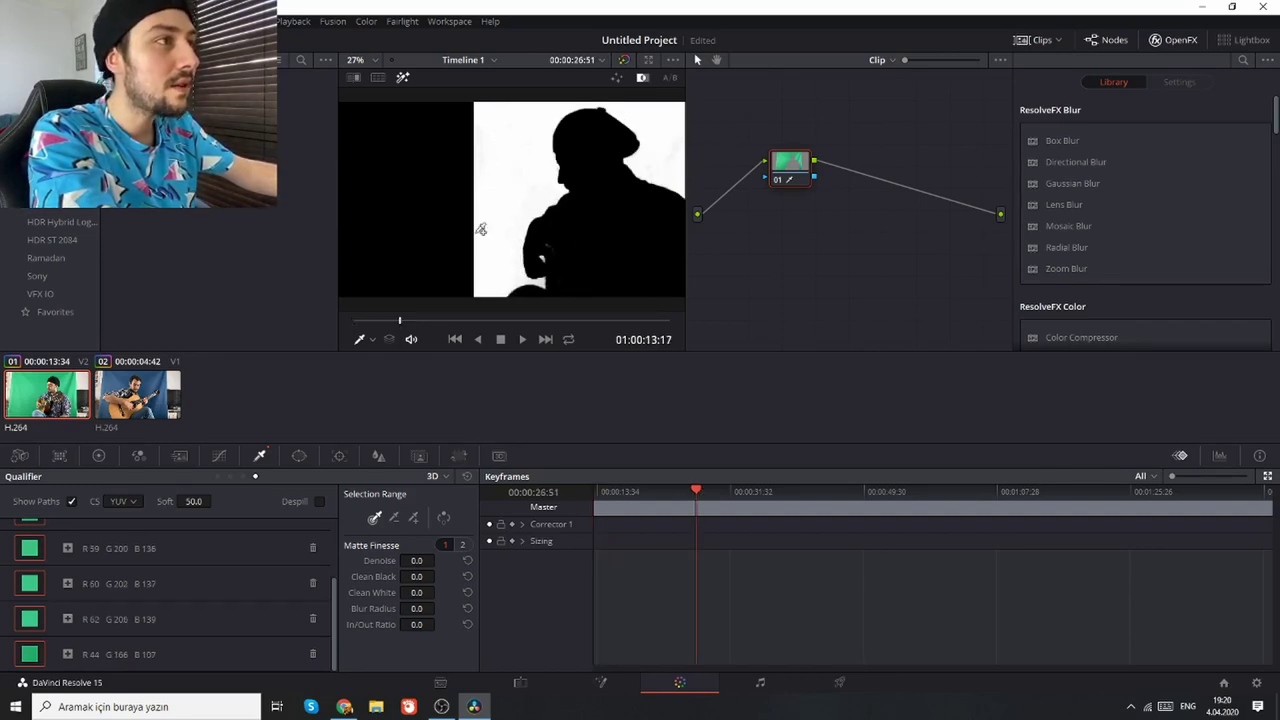
click(461, 321)
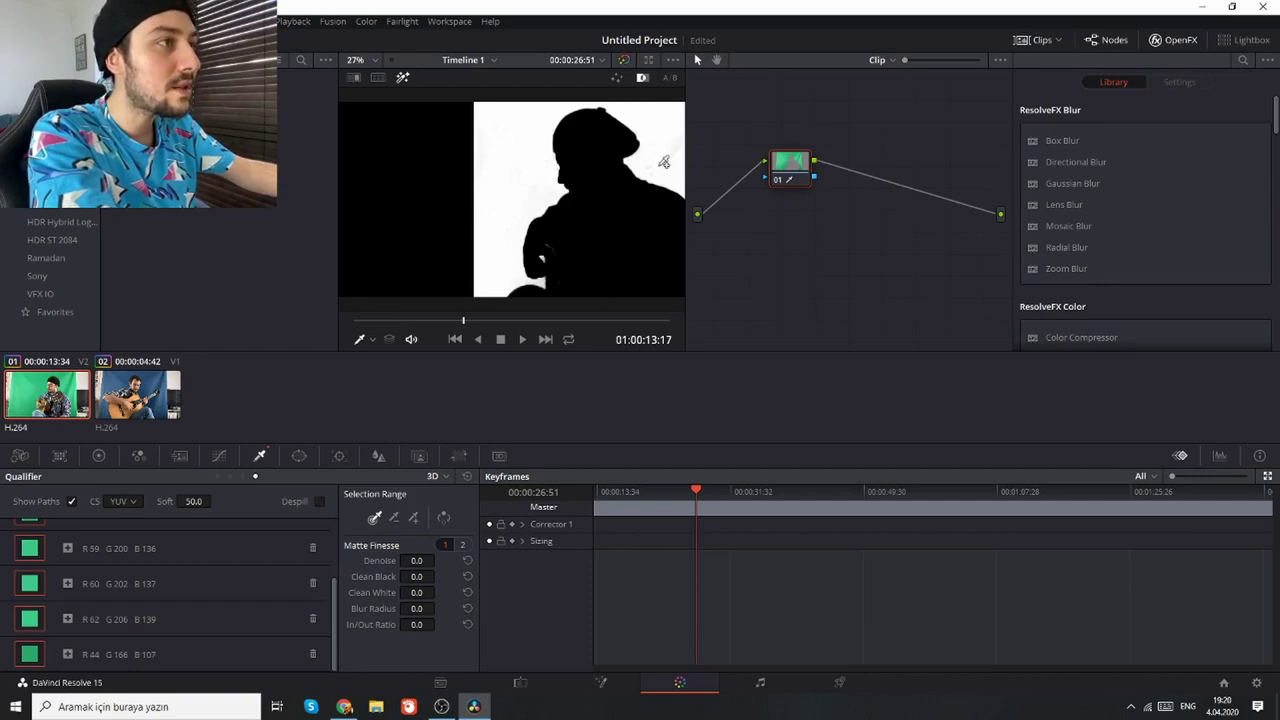
click(595, 321)
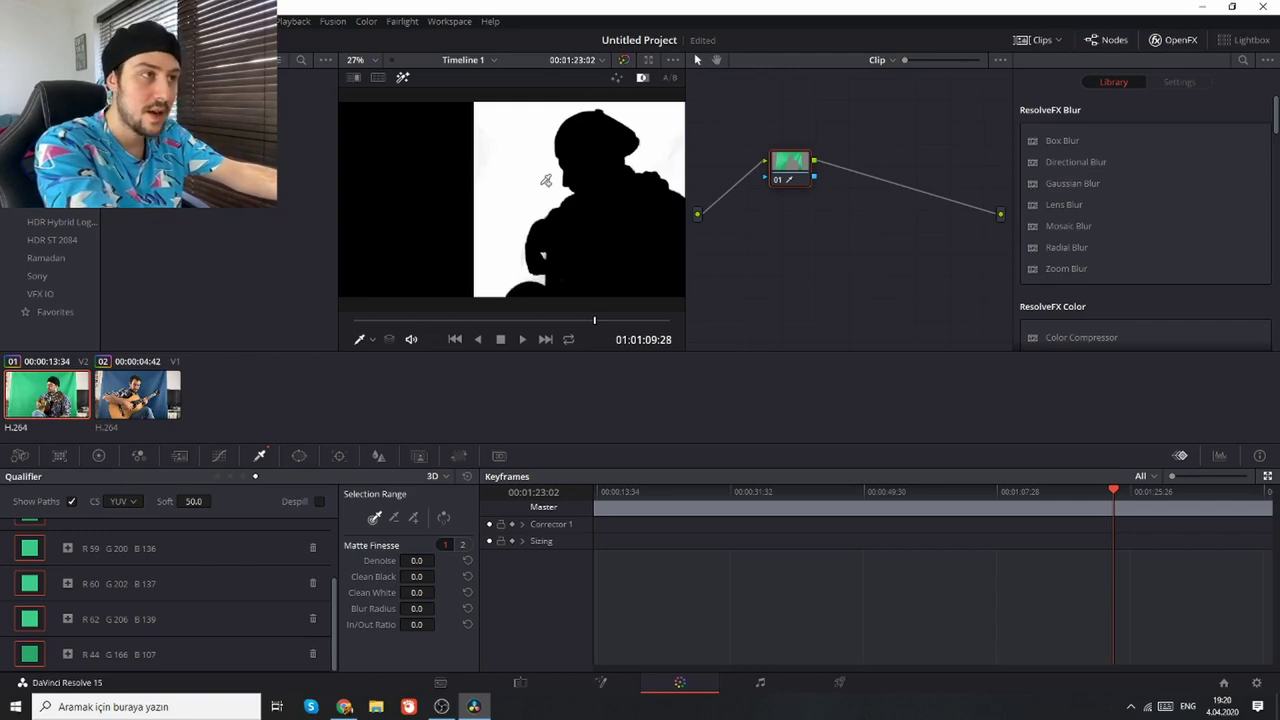
Step: Invert clip 01's matte, enable Despill, and connect its key to a new Alpha Output
click(441, 517)
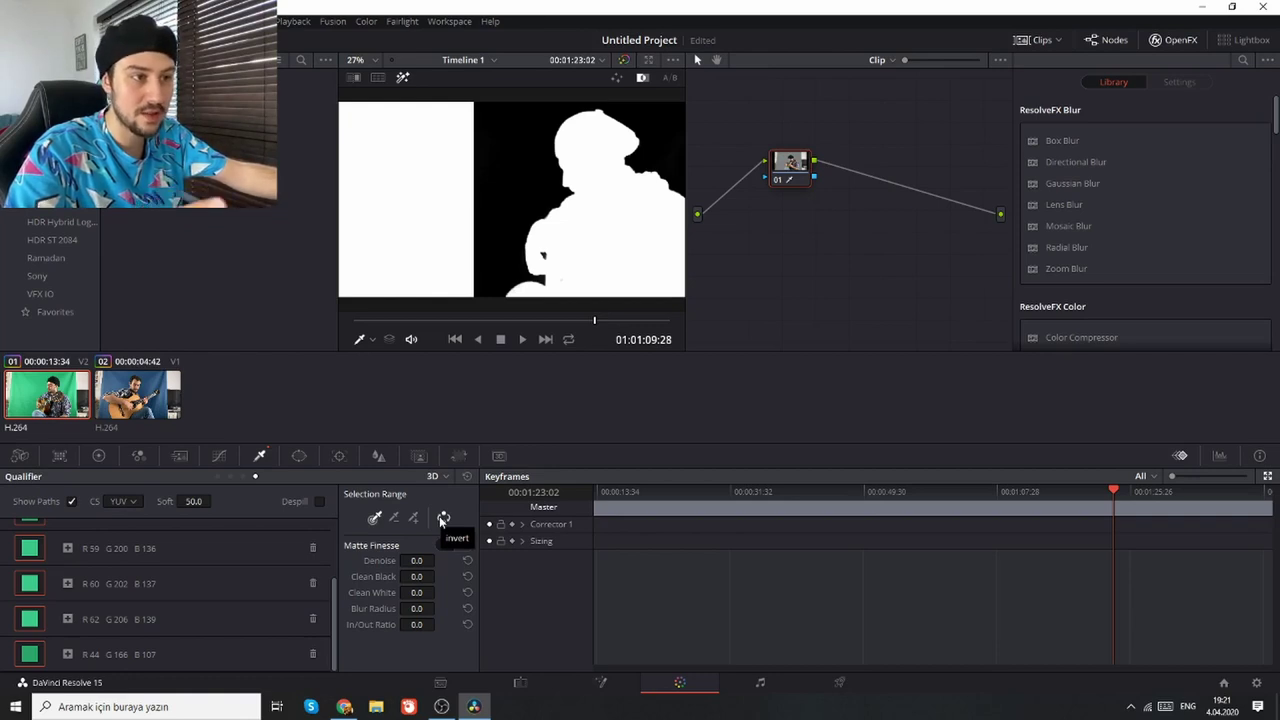
click(320, 502)
right_click(868, 218)
click(940, 270)
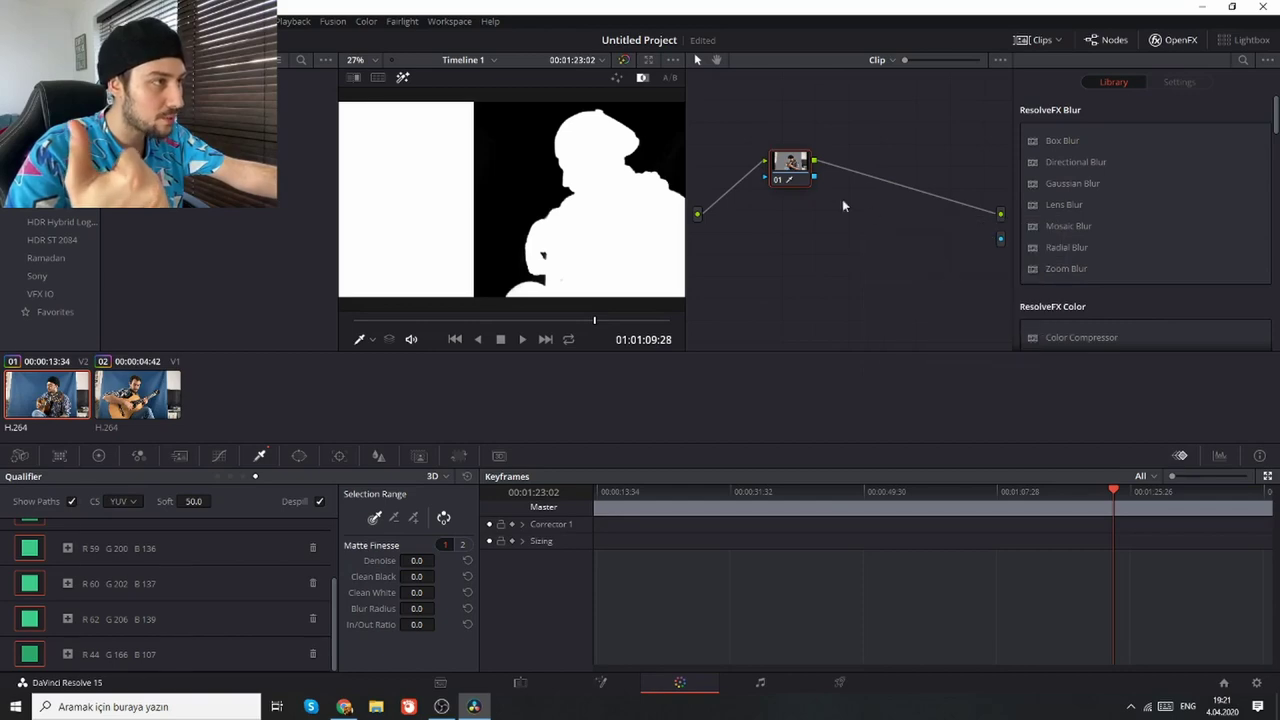
drag(815, 176, 1000, 238)
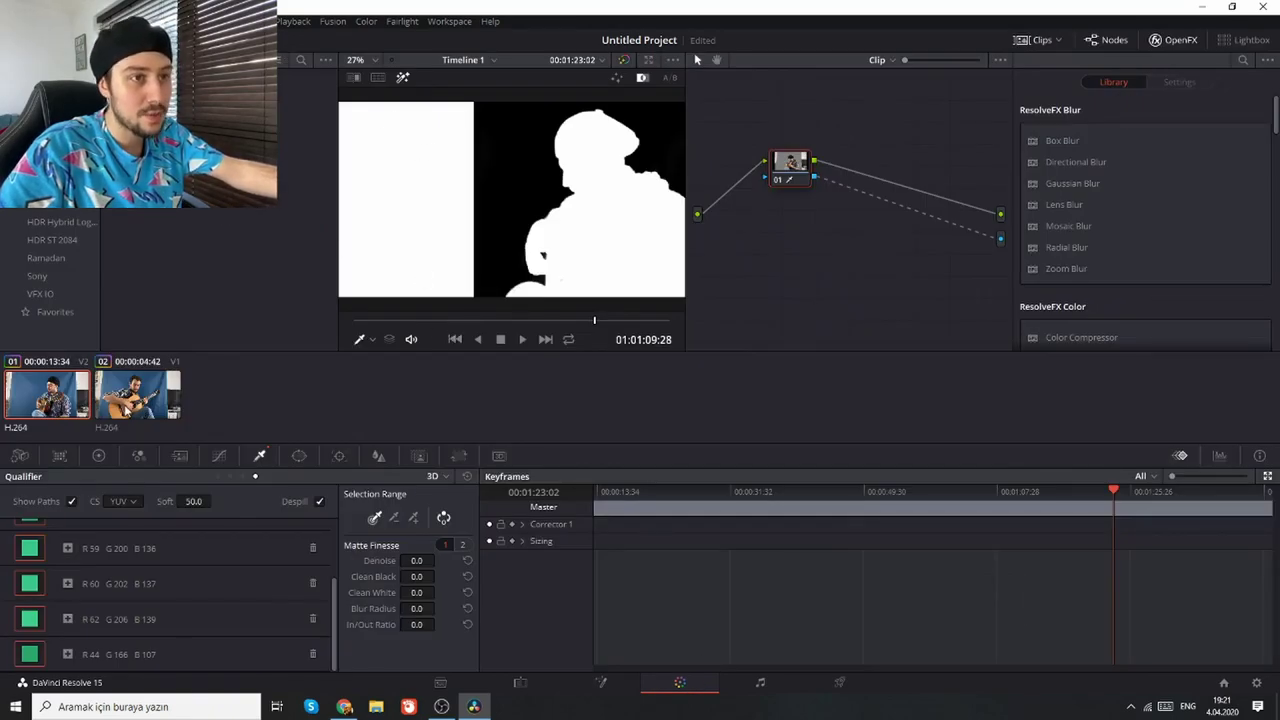
click(137, 394)
click(299, 456)
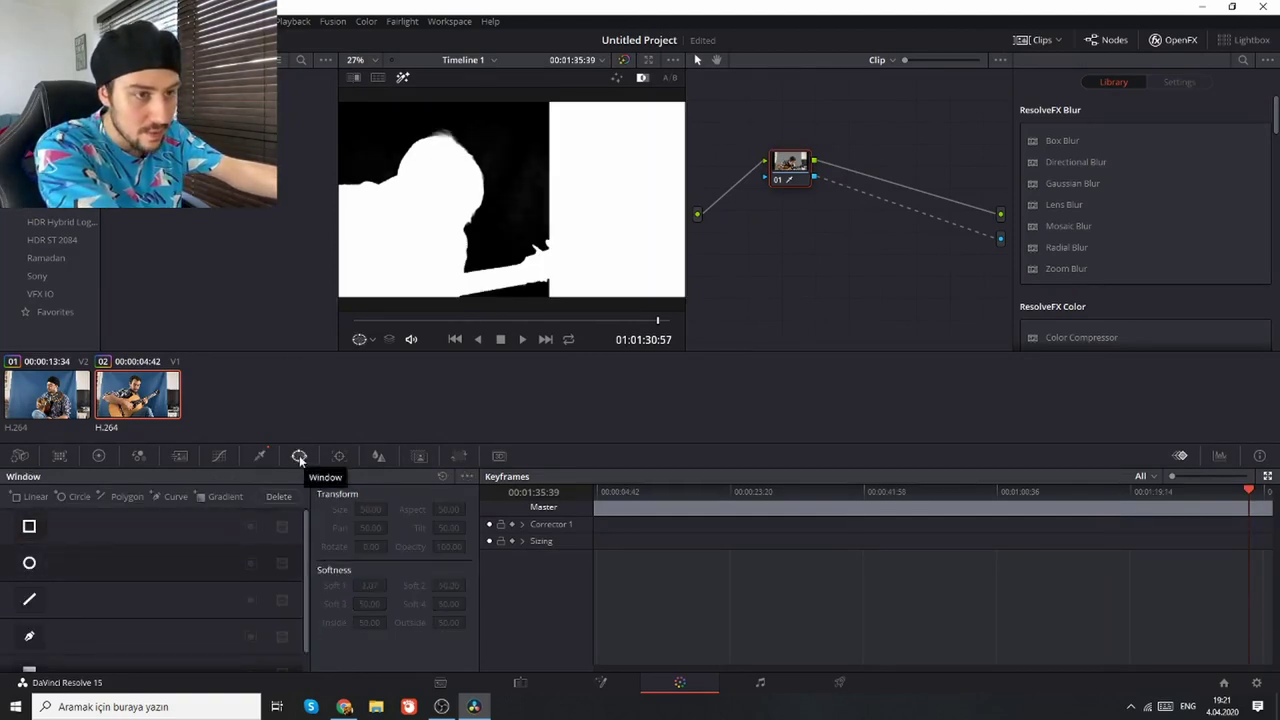
Step: Add a rectangular window over clip 02's matte and enlarge it to cover the guitarist
click(30, 527)
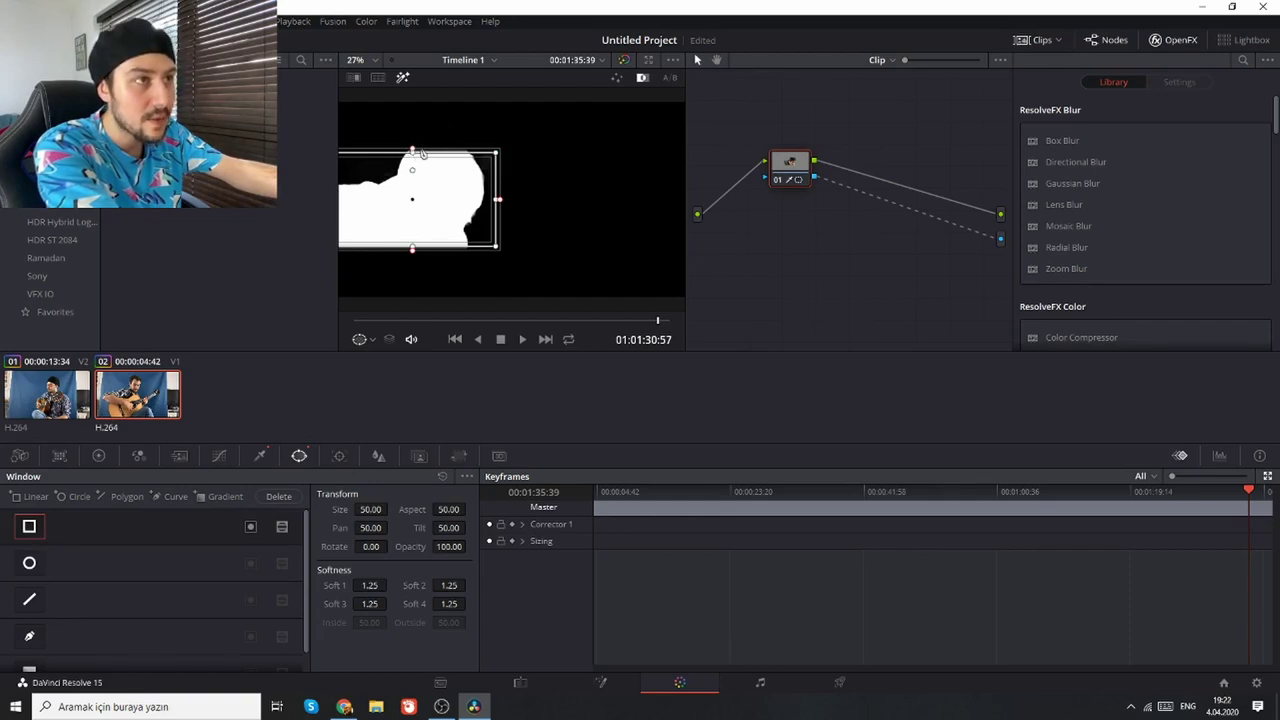
key(shift+z)
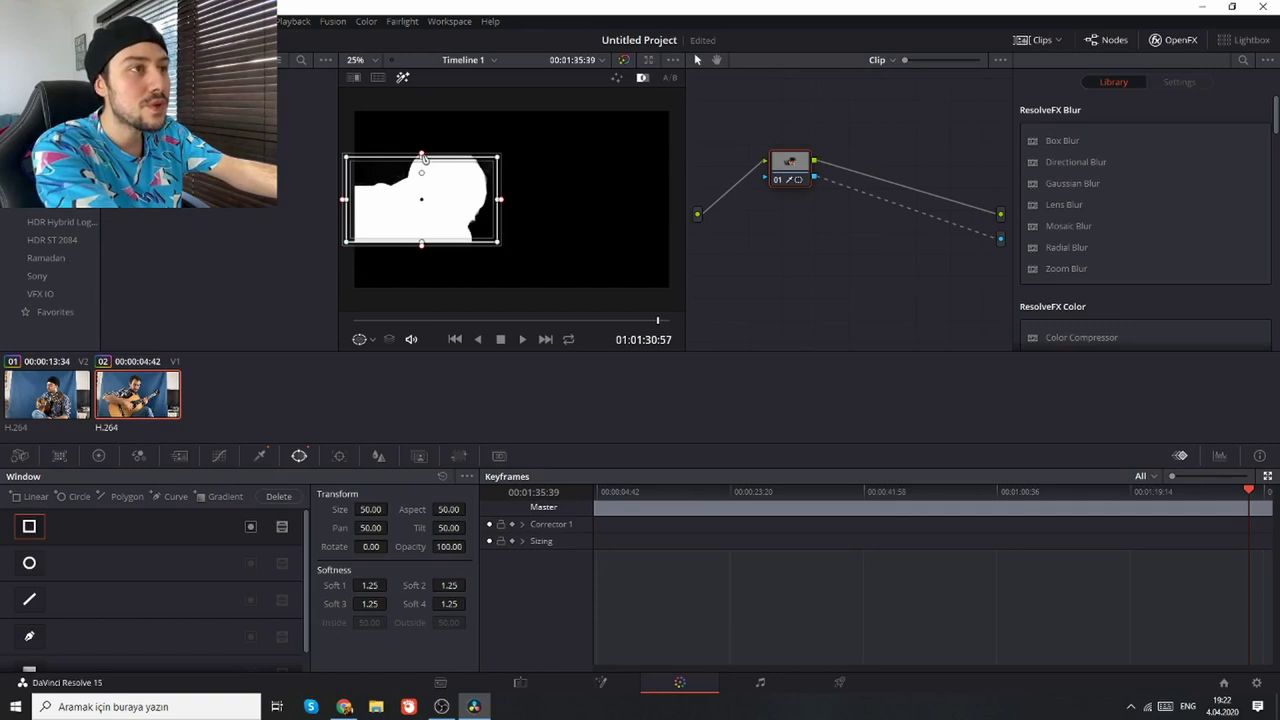
drag(421, 157, 420, 103)
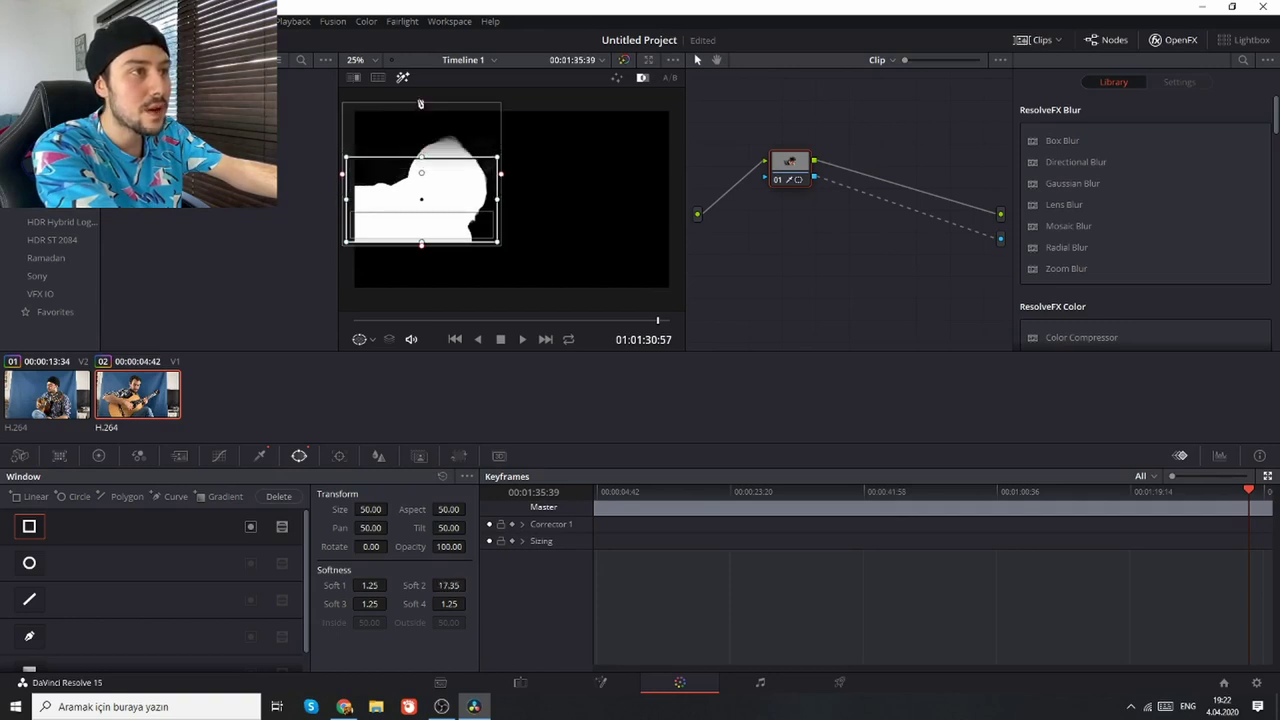
key(ctrl+z)
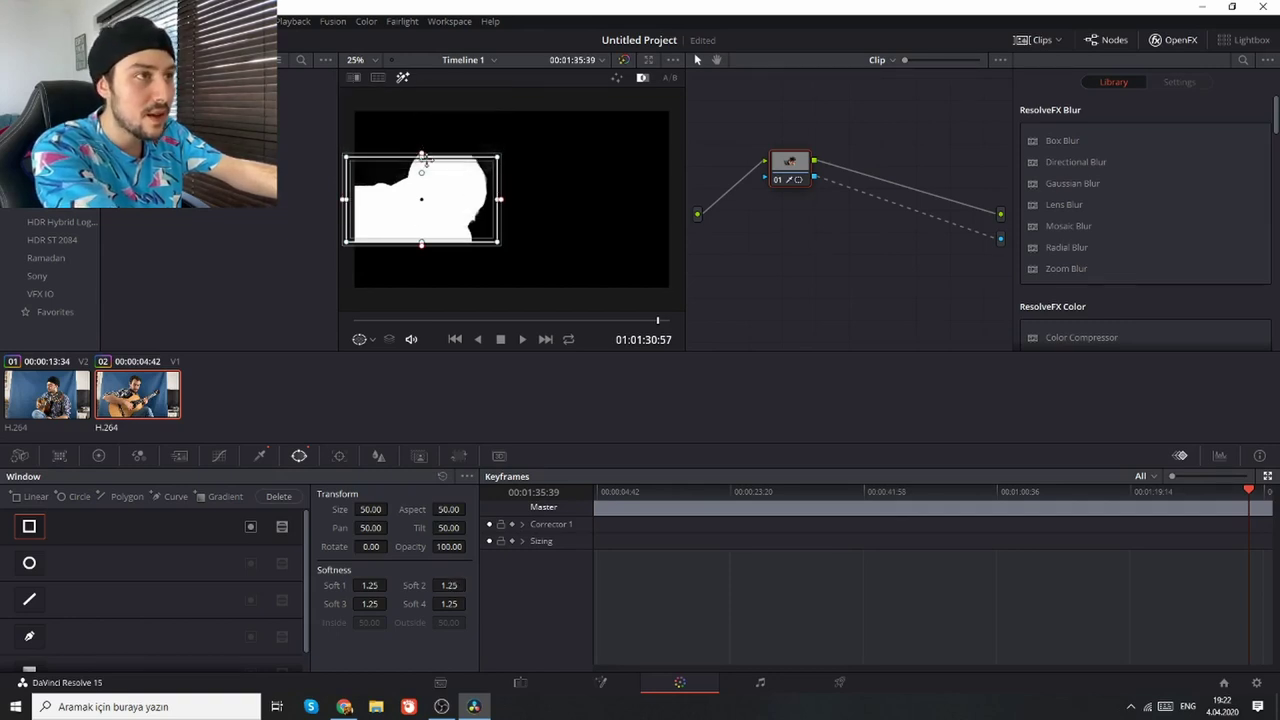
key(ctrl+z)
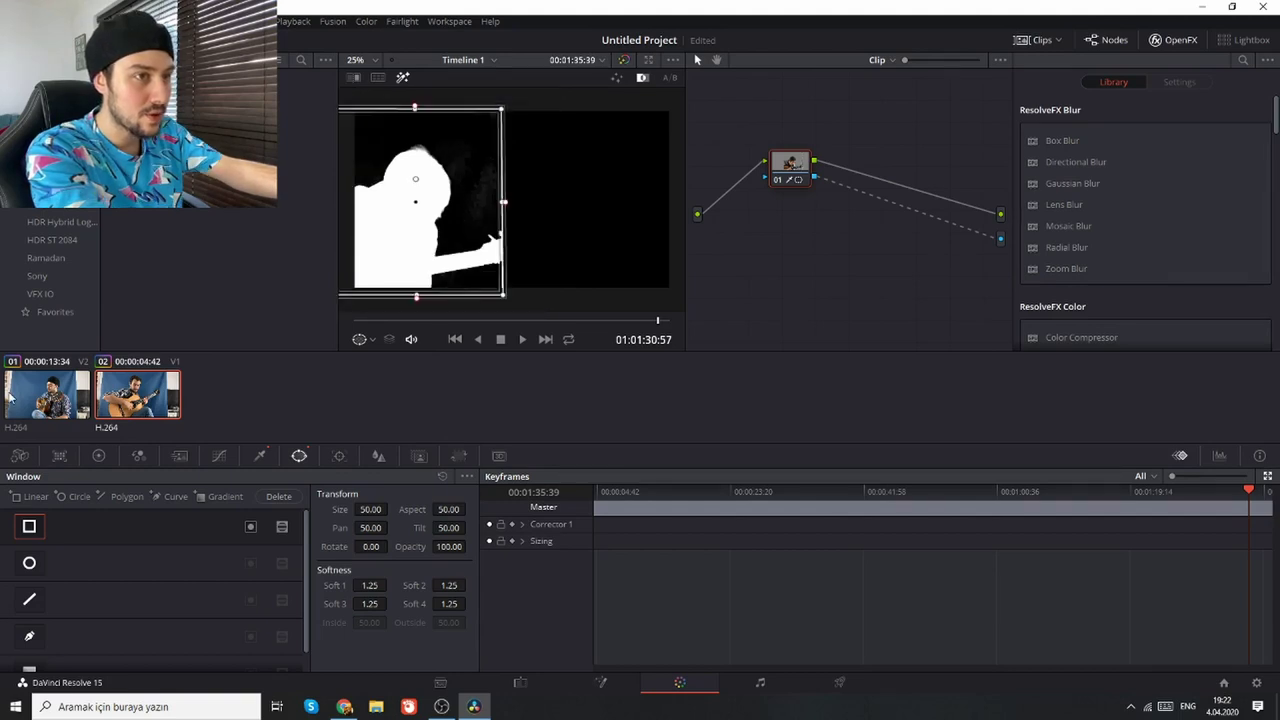
click(60, 400)
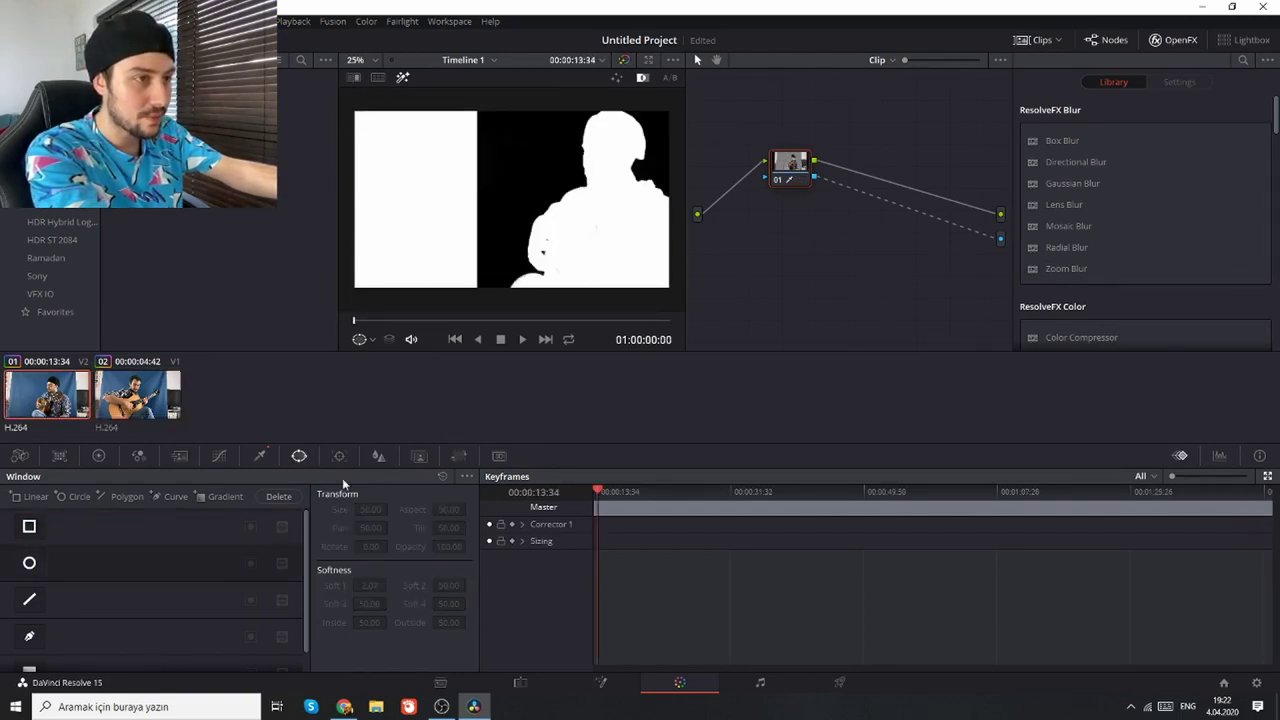
Step: Add a rectangular window to clip 01, then bring up Master Settings showing the 1920 x 1080 timeline
click(36, 528)
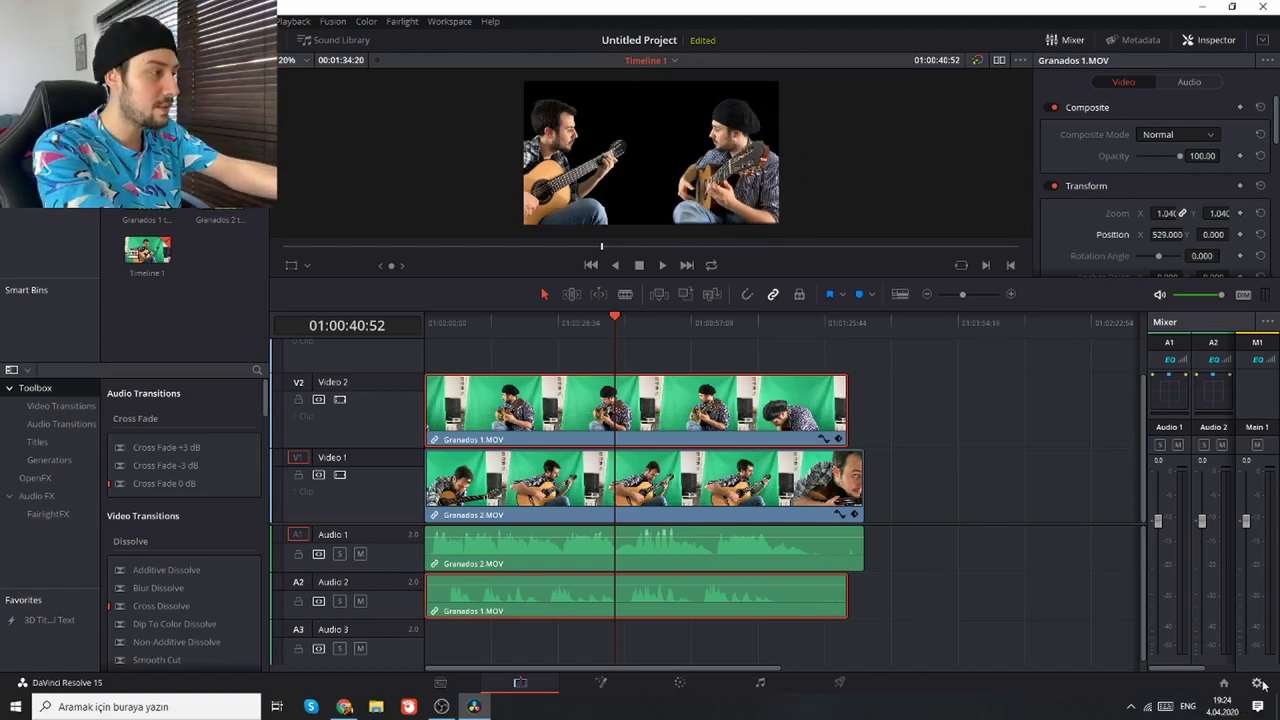
click(1262, 685)
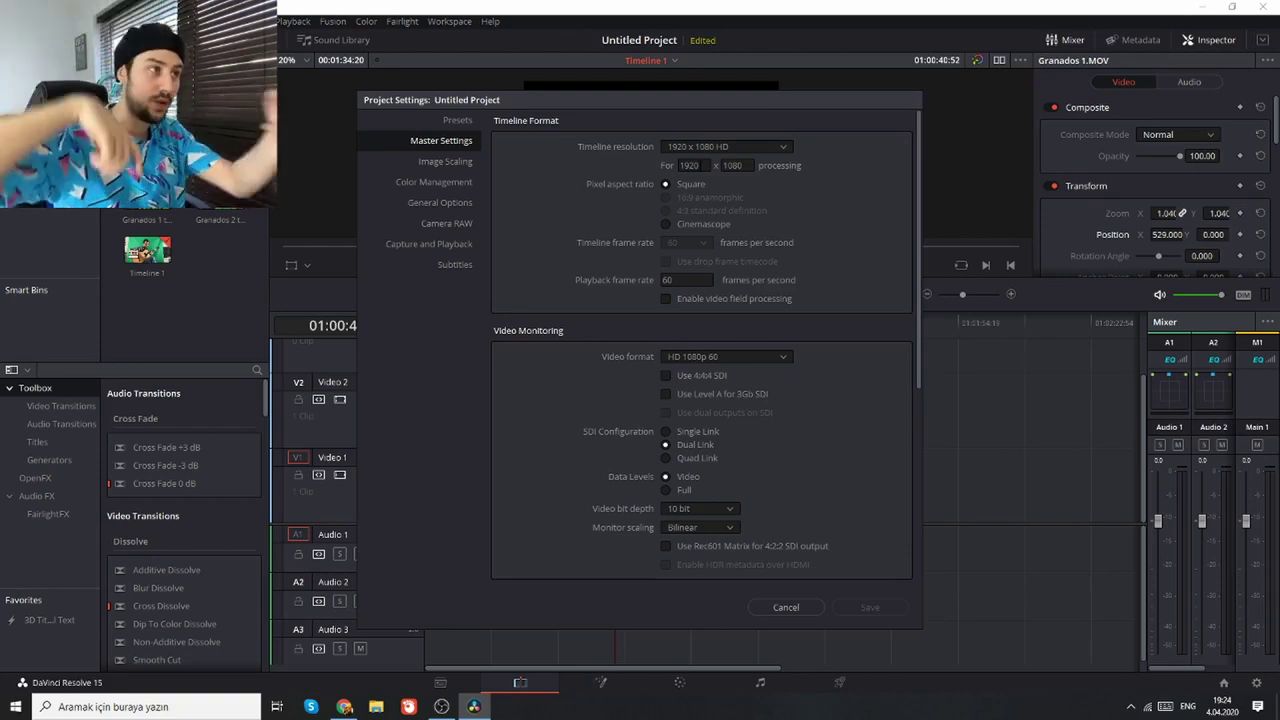
Step: Change the timeline resolution from 1920 x 1080 to a square 1080 x 1080
click(689, 165)
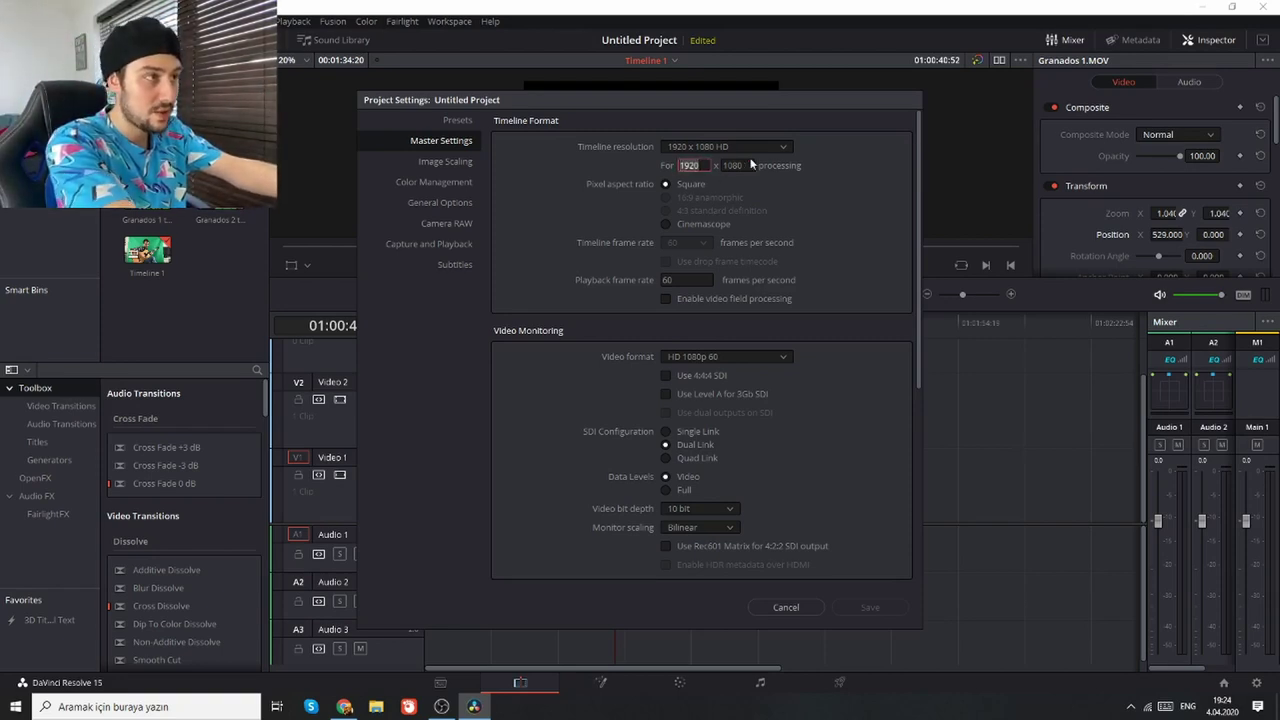
key(Tab)
text(1920)
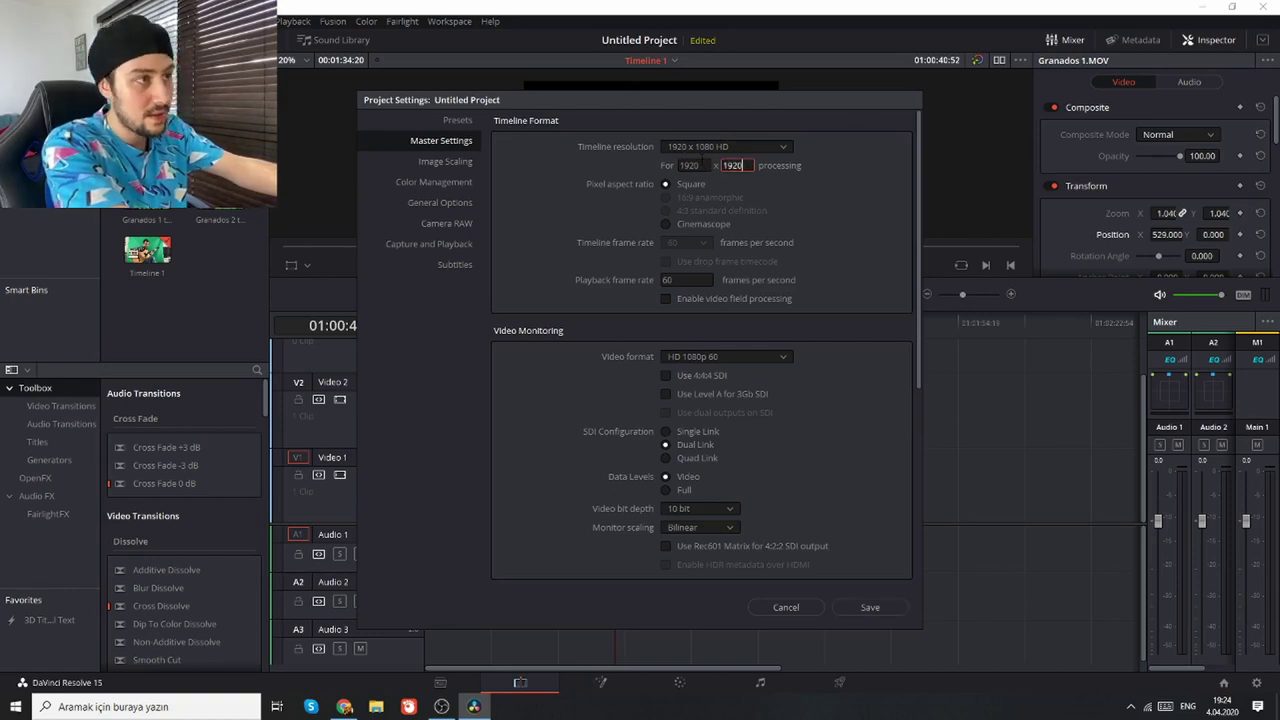
click(681, 165)
key(Tab)
text(1)
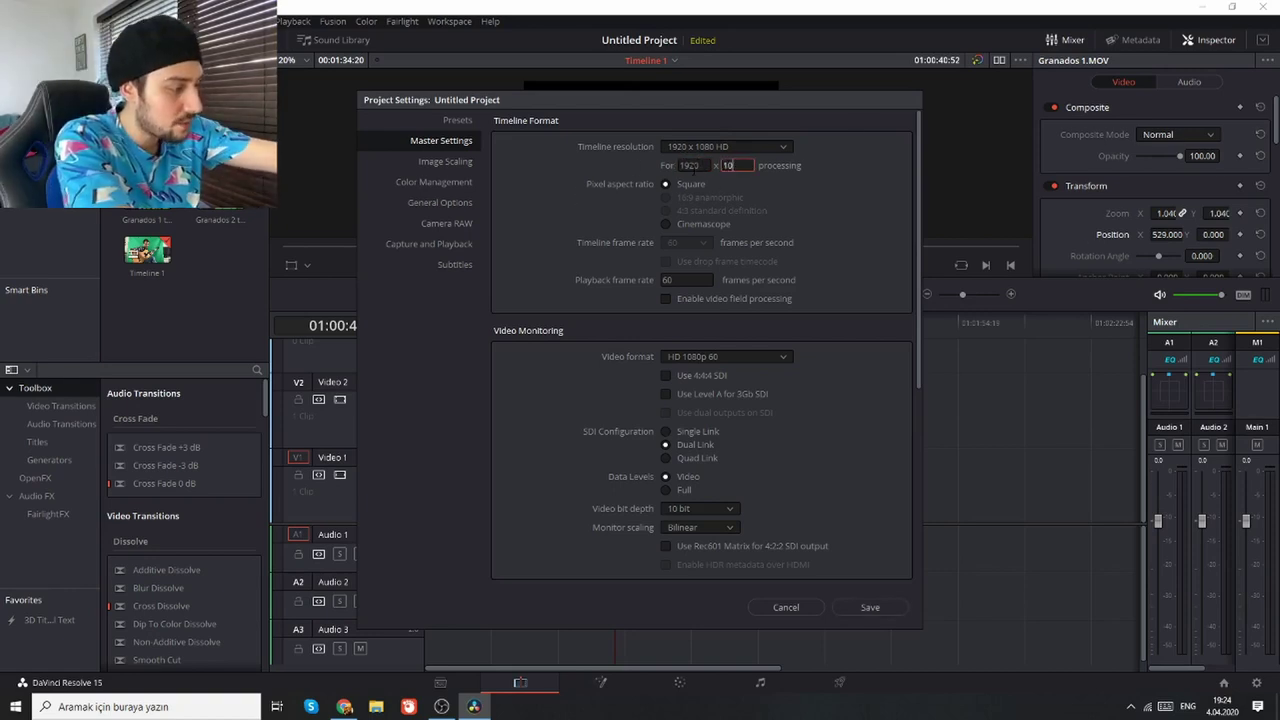
click(694, 167)
text(108)
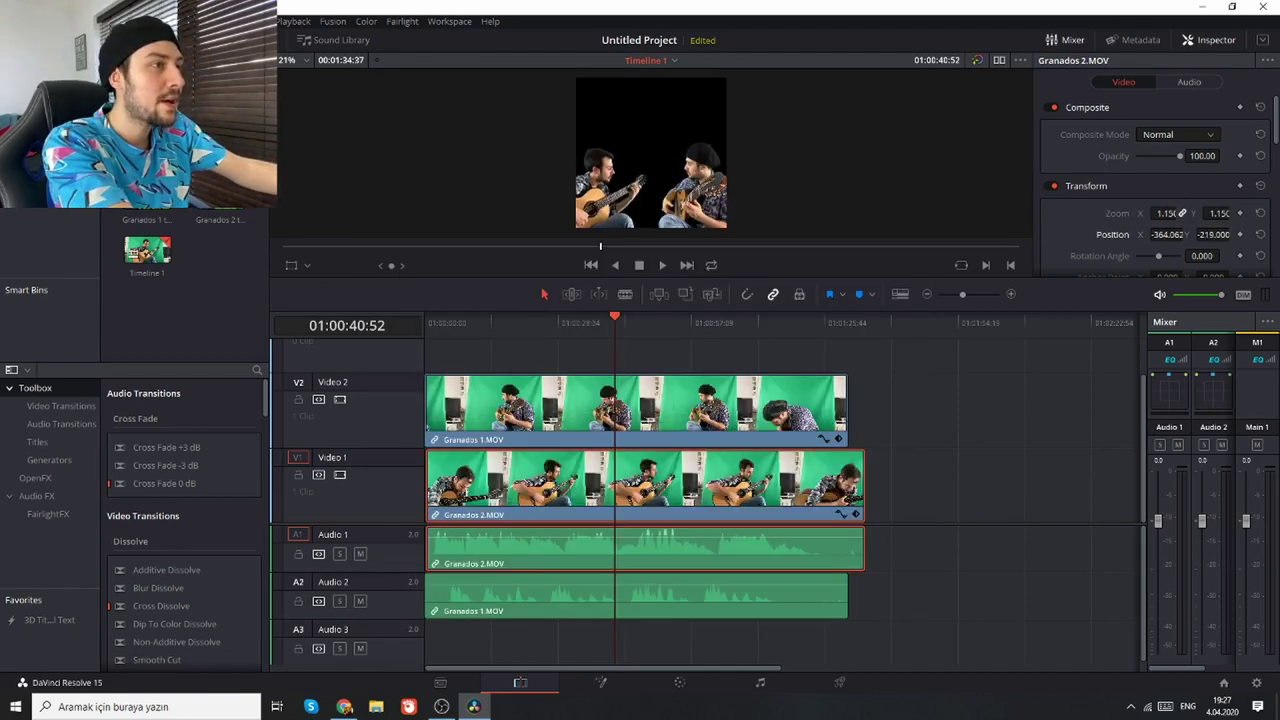
Step: Trim 4 seconds off the Video 1 clip's end and select the Granados 1.MOV clip on Video 2
scroll(665, 152, up, 5)
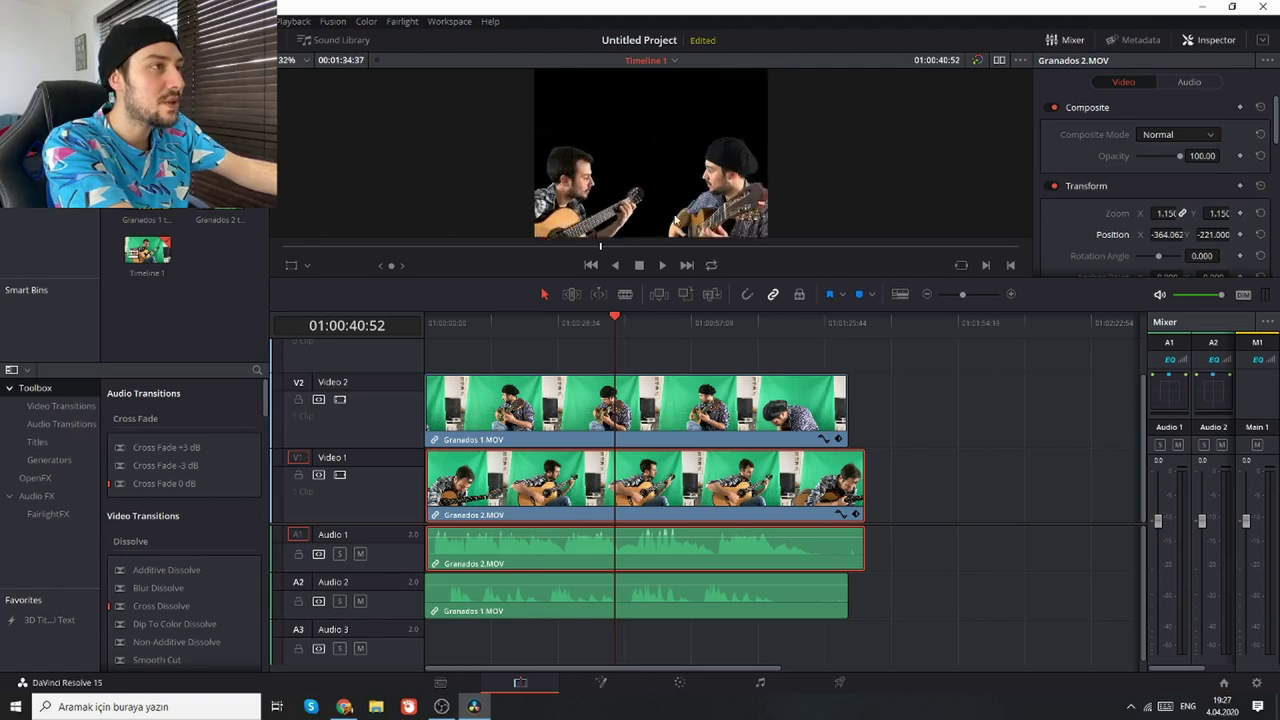
scroll(665, 152, down, 5)
drag(862, 497, 846, 497)
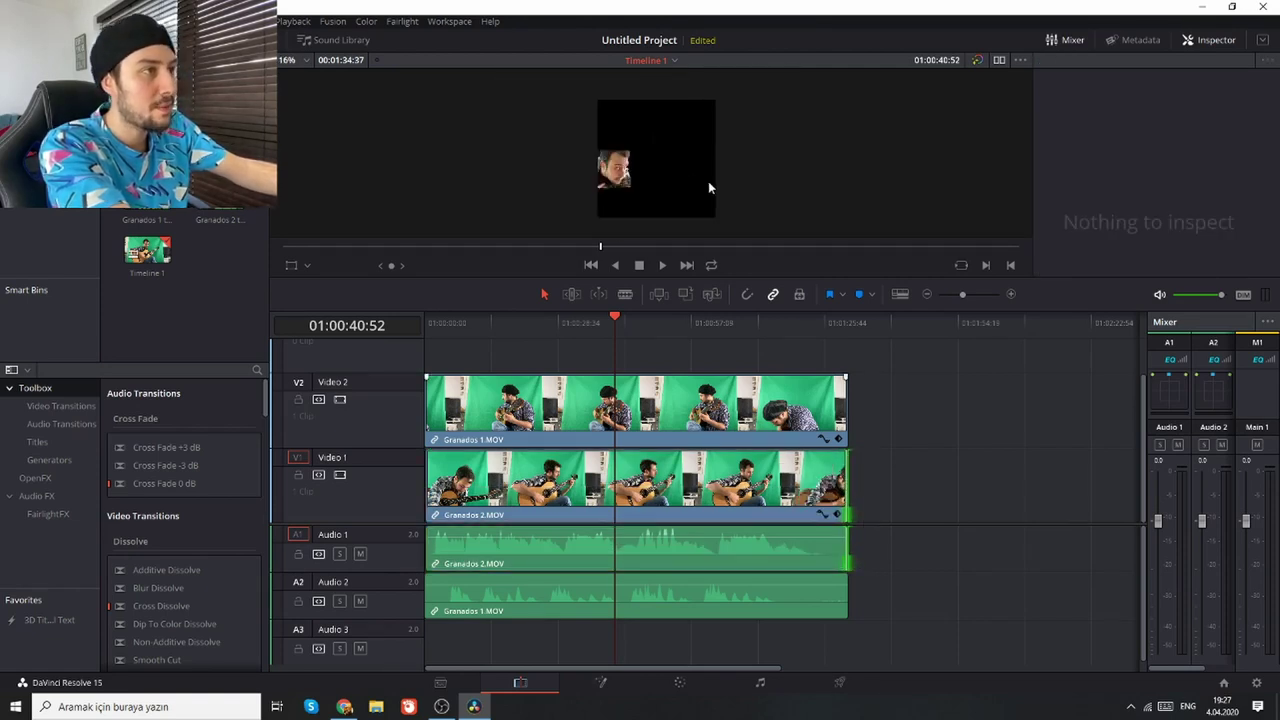
click(552, 318)
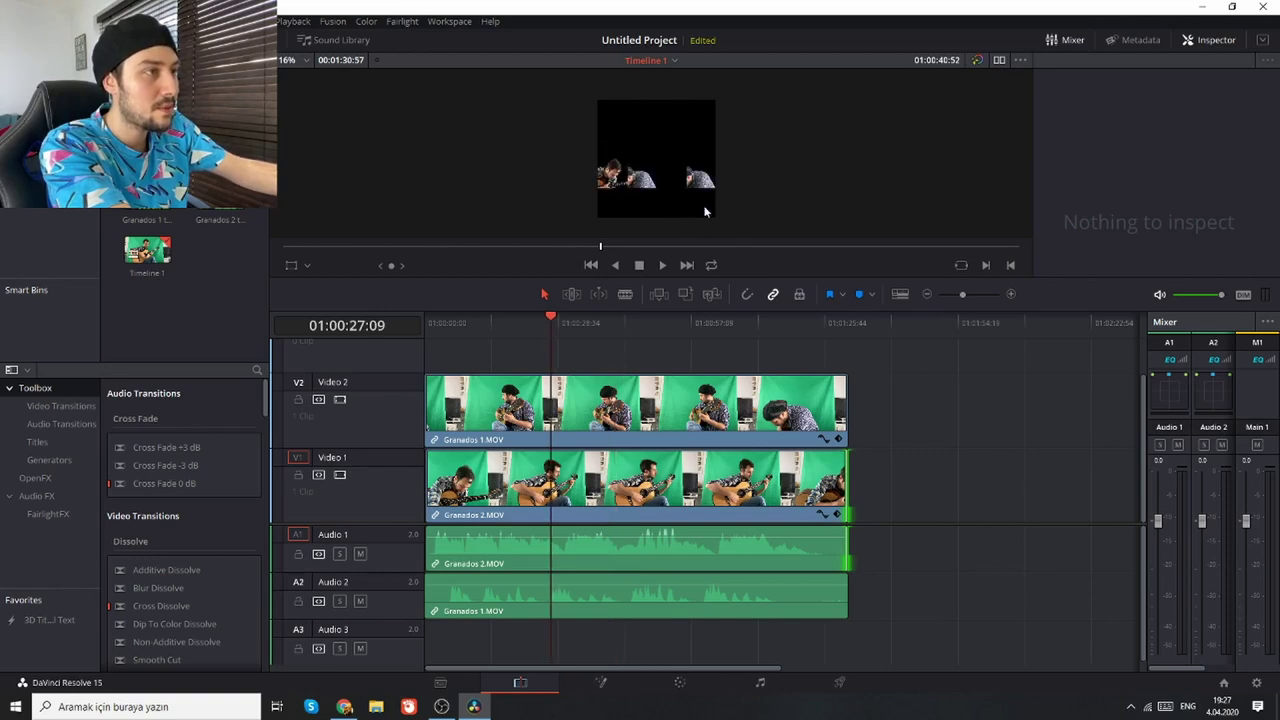
click(632, 400)
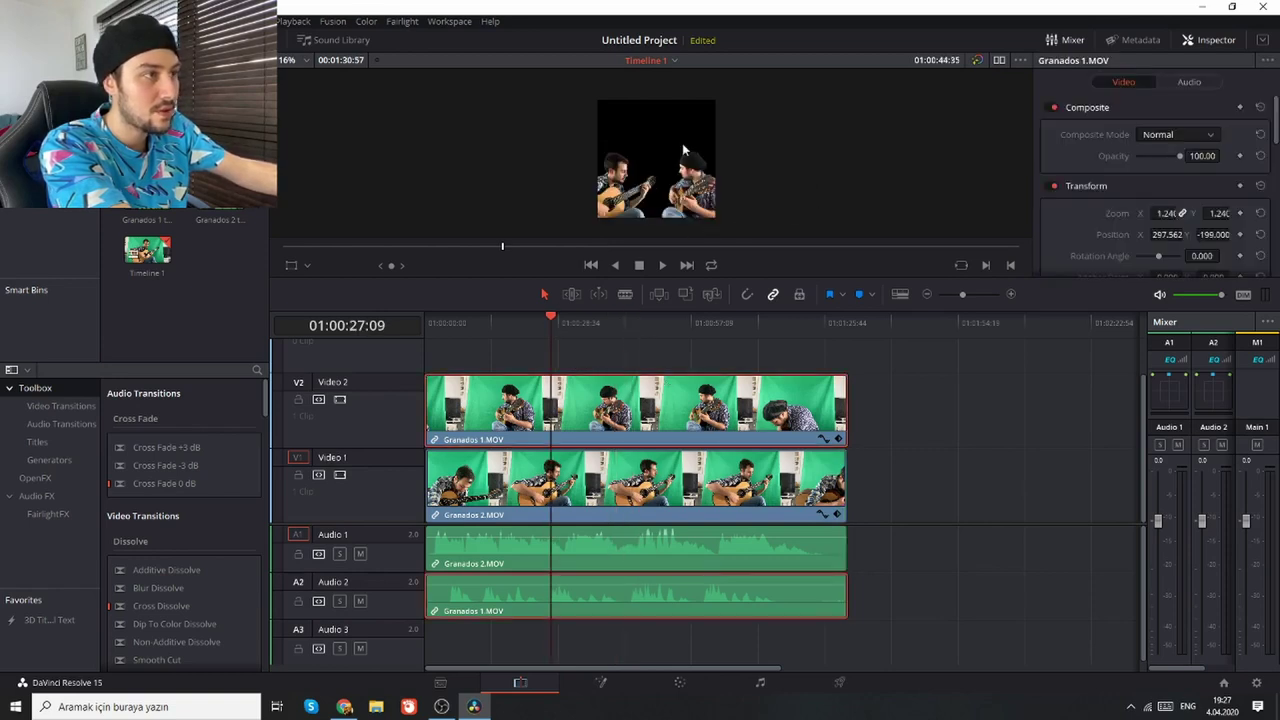
scroll(629, 167, up, 2)
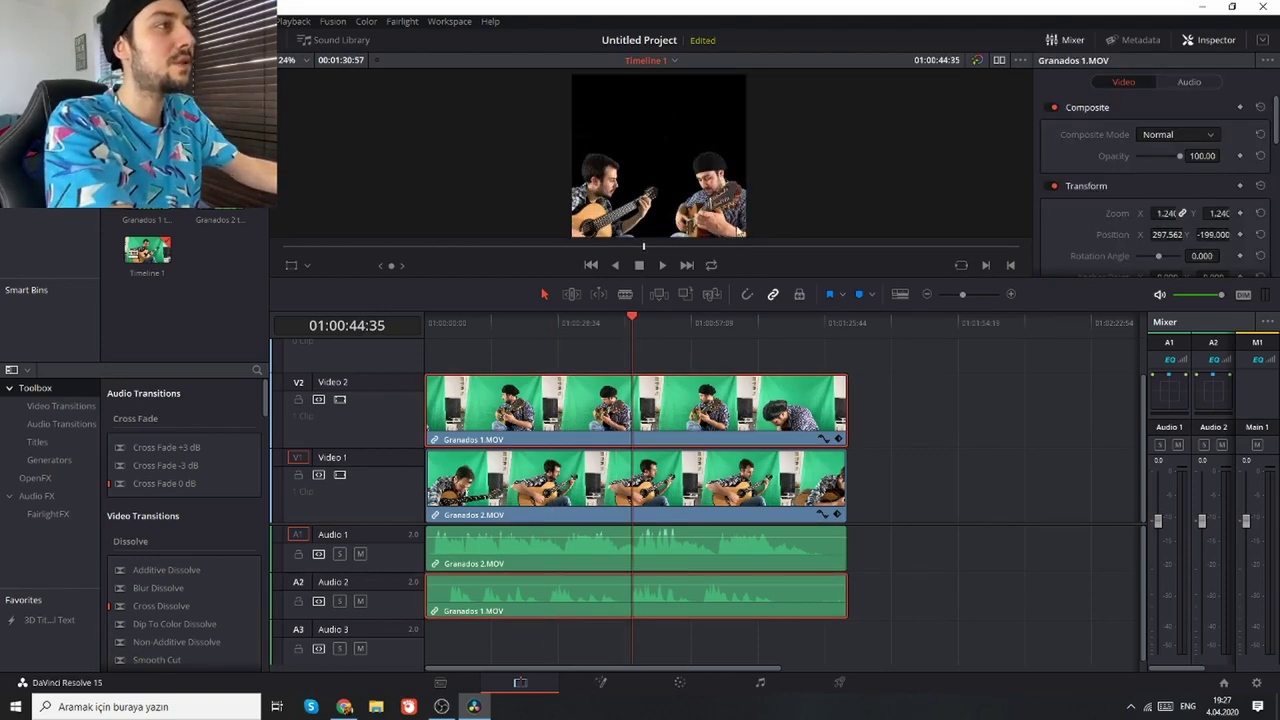
scroll(808, 214, up, 1)
scroll(808, 214, down, 2)
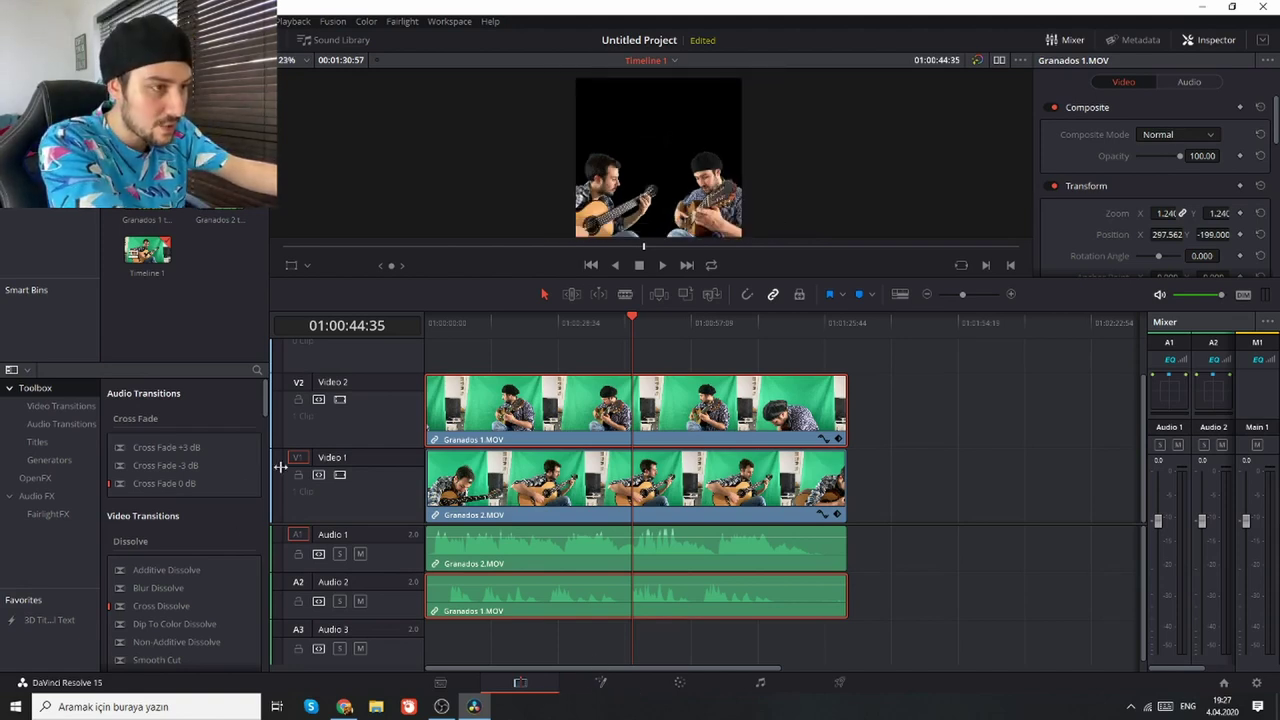
Step: Hide the Video 1 and Video 2 pictures, play from the start, and zoom the timeline to fit
click(341, 476)
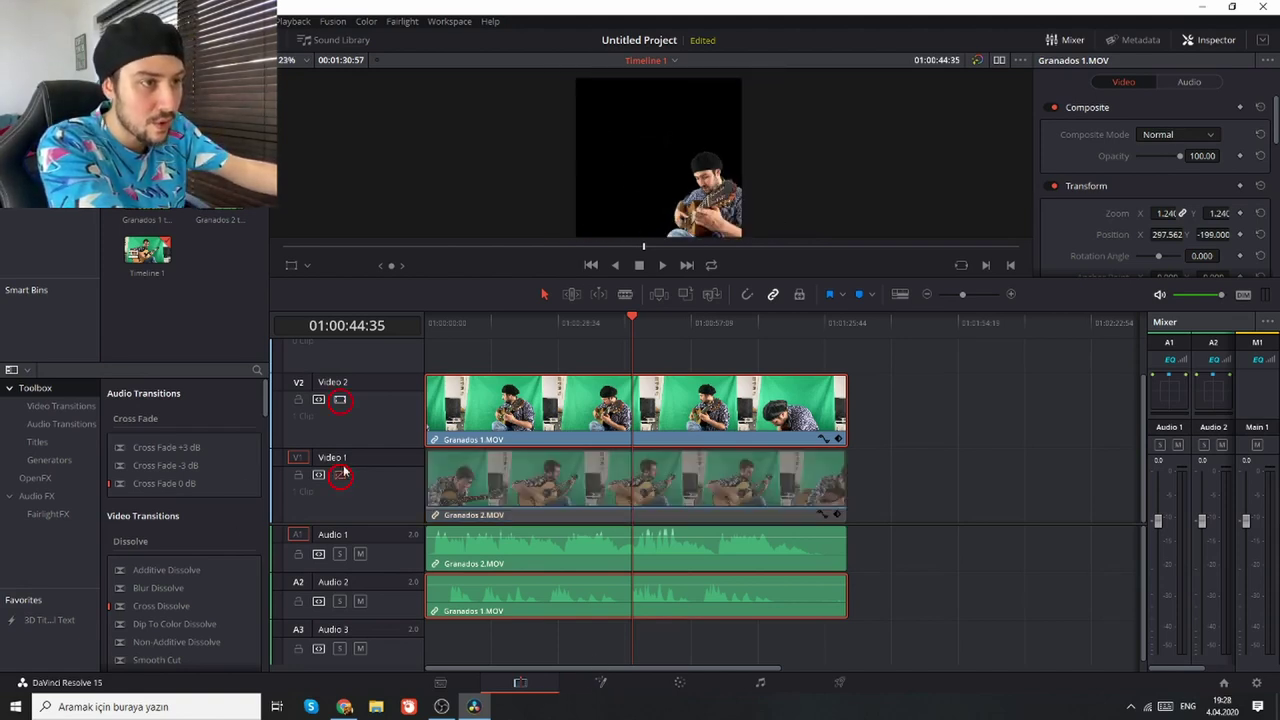
click(341, 401)
key(Home)
key(space)
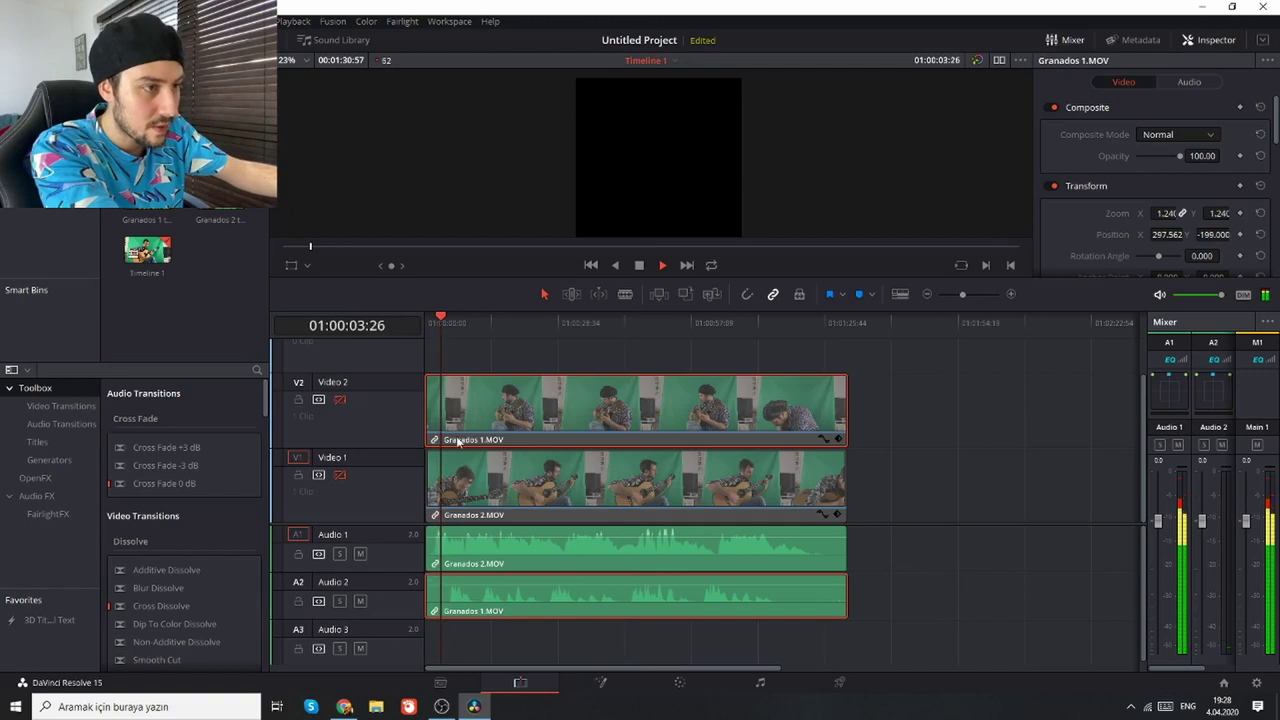
key(space)
click(434, 324)
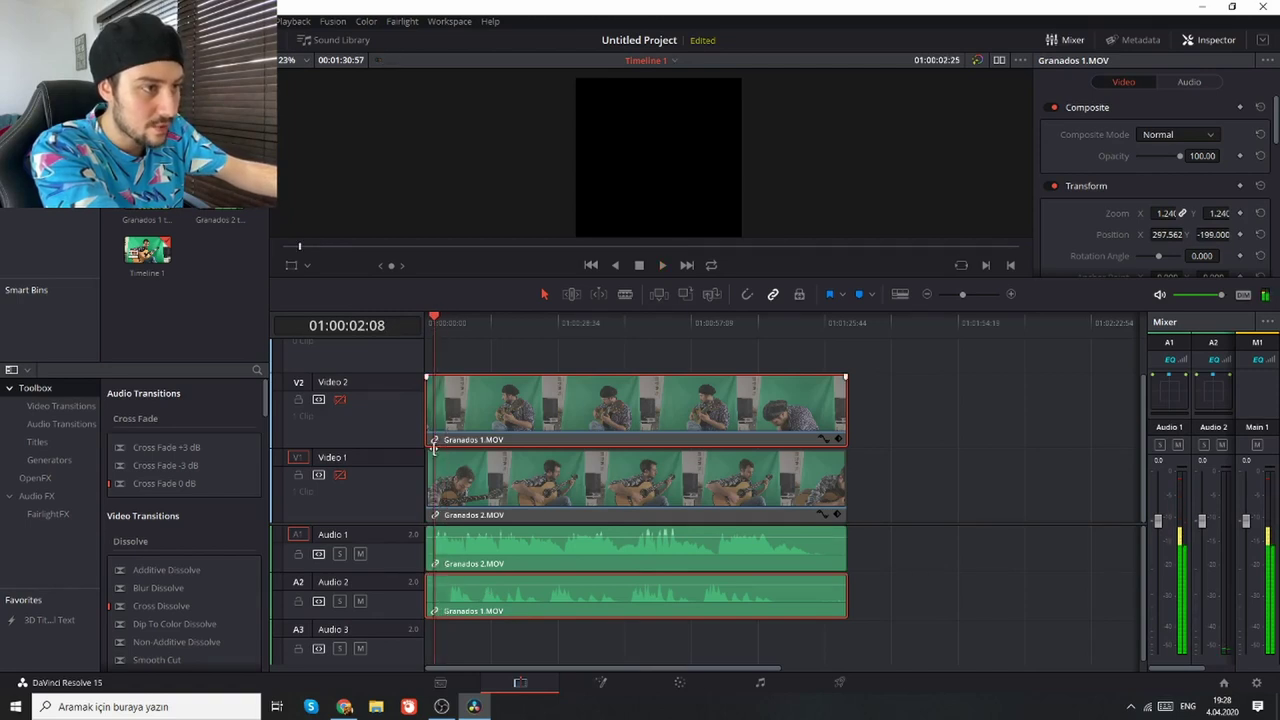
key(shift+z)
Step: Try shifting the Granados 2.MOV clip, then replay the timeline's opening to check the audio
drag(596, 510, 473, 496)
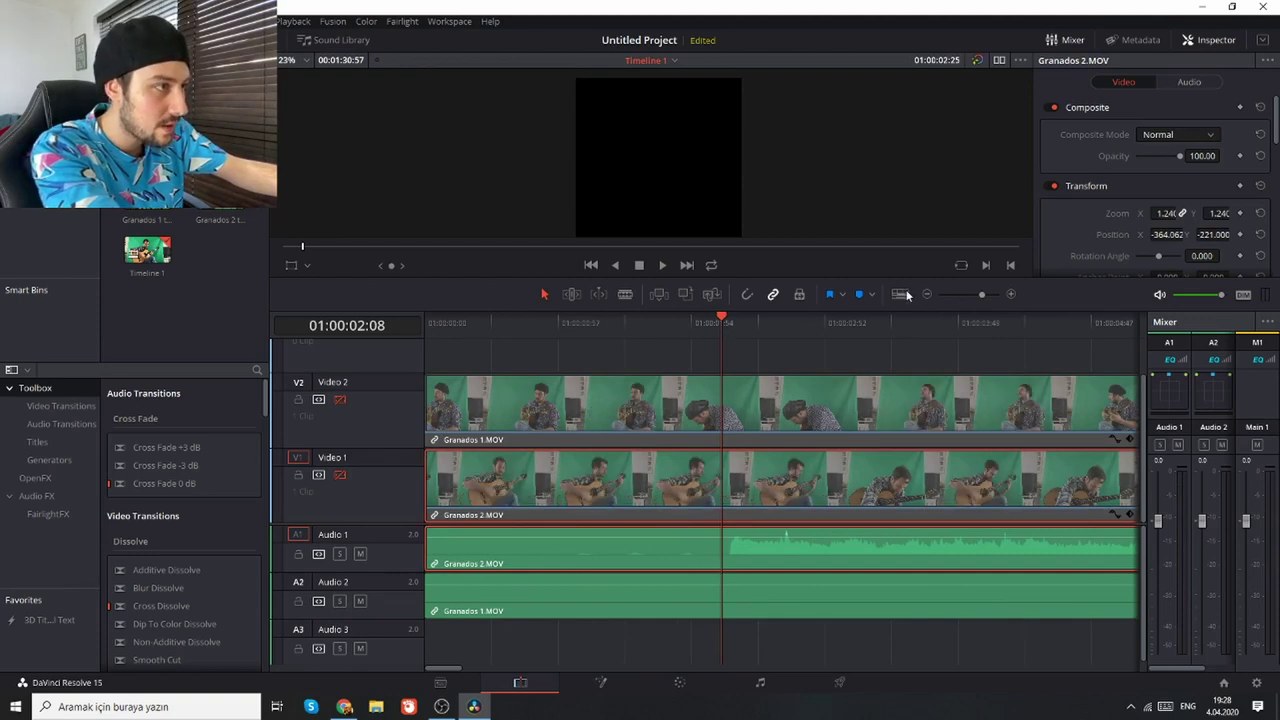
click(623, 295)
key(a)
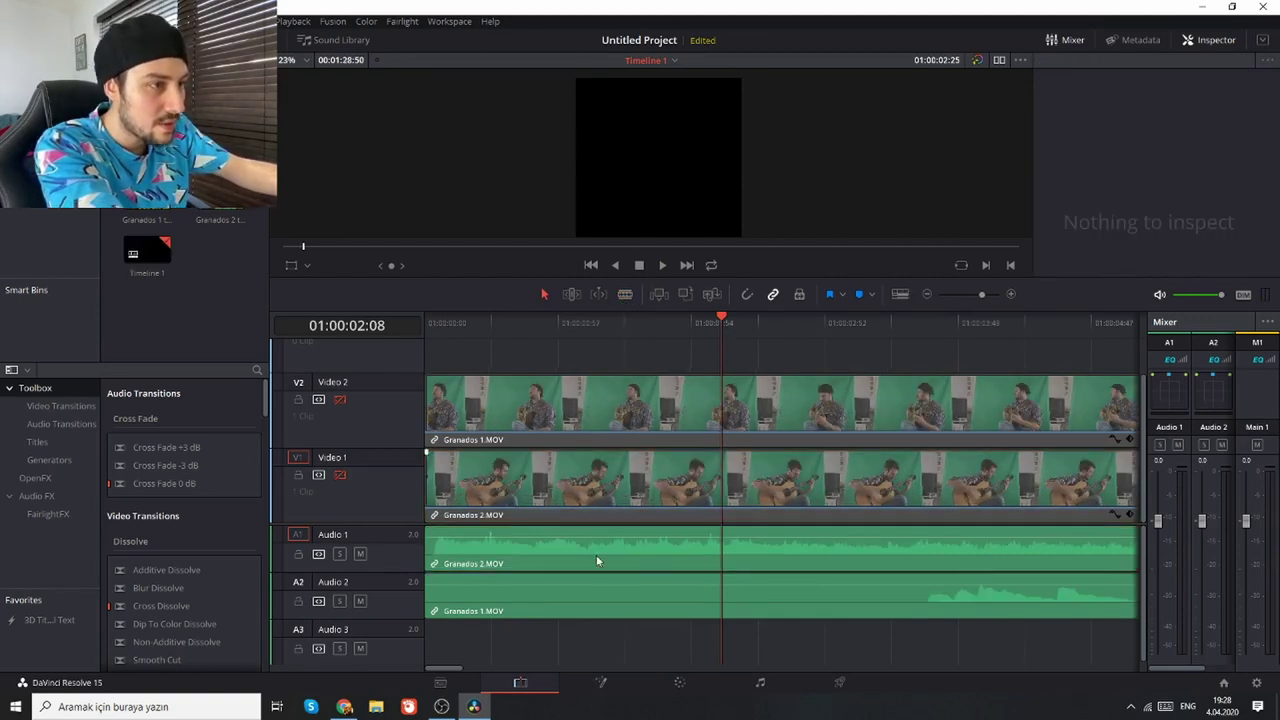
scroll(469, 354, up, 2)
click(437, 324)
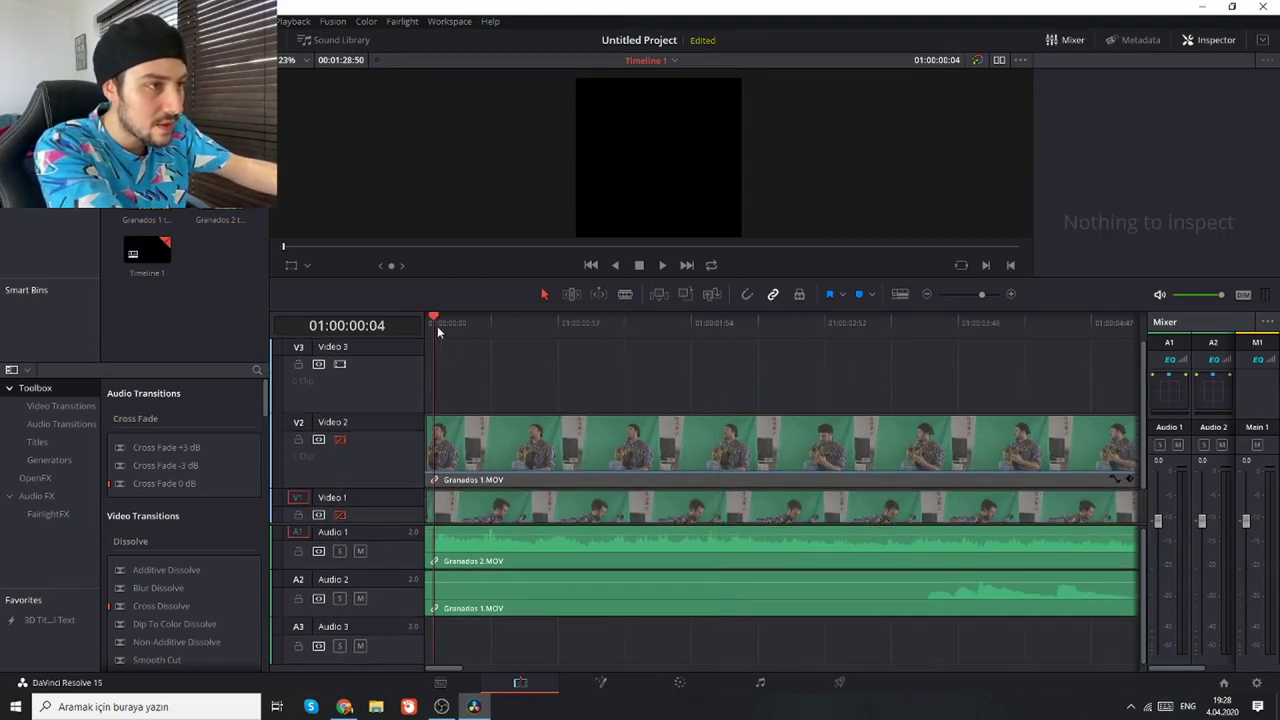
key(space)
key(space)
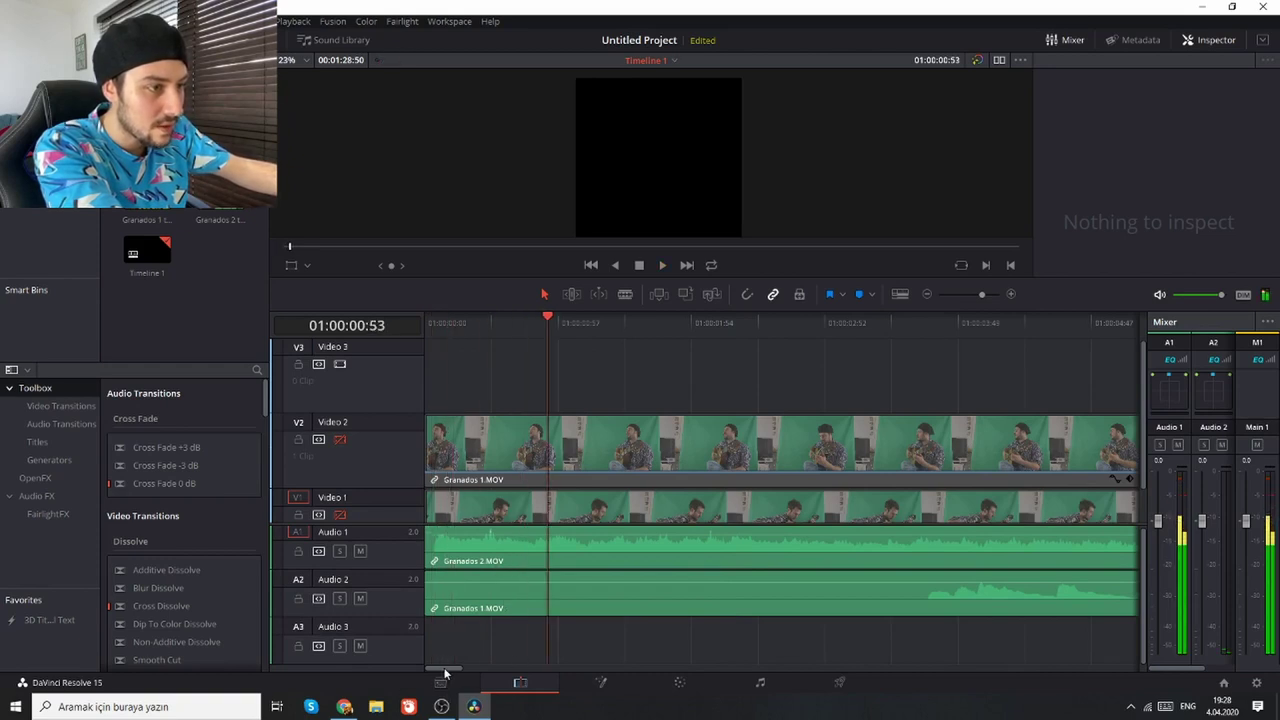
click(432, 321)
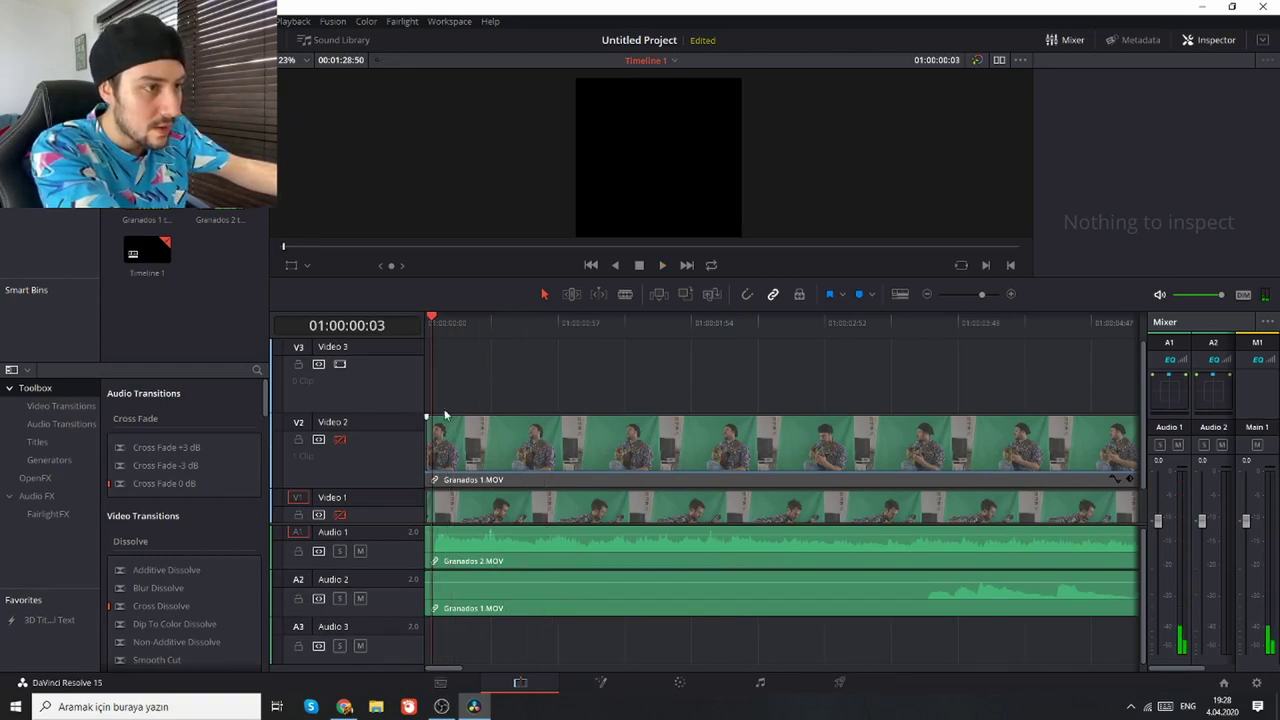
click(427, 324)
key(space)
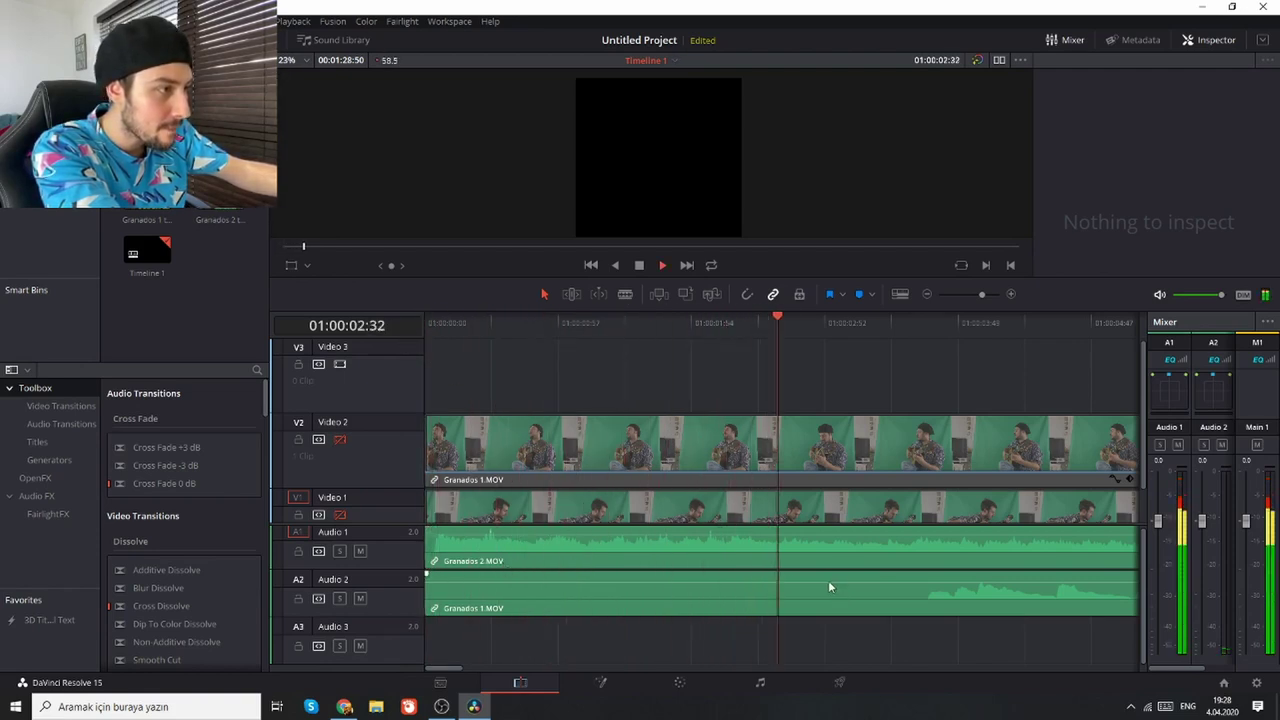
Step: Review the two clips' sync in playback and move the Granados 1.MOV clips to the timeline start
drag(804, 447, 1050, 487)
key(space)
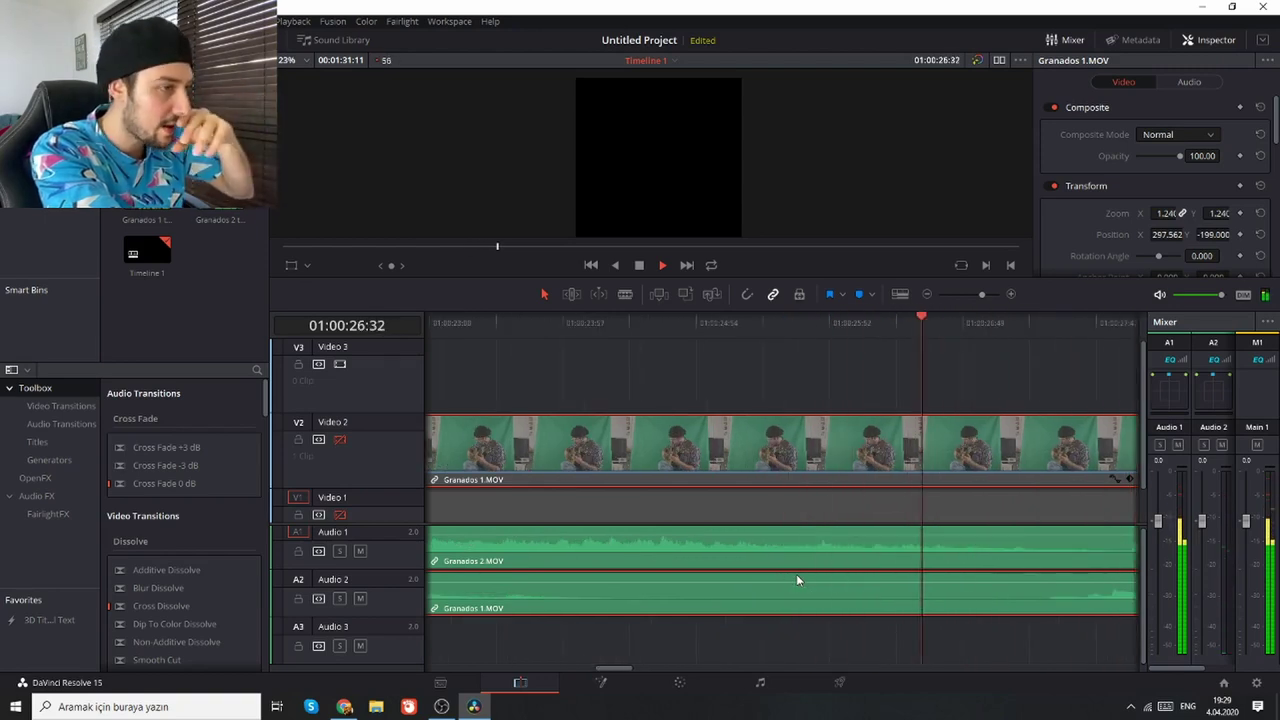
key(space)
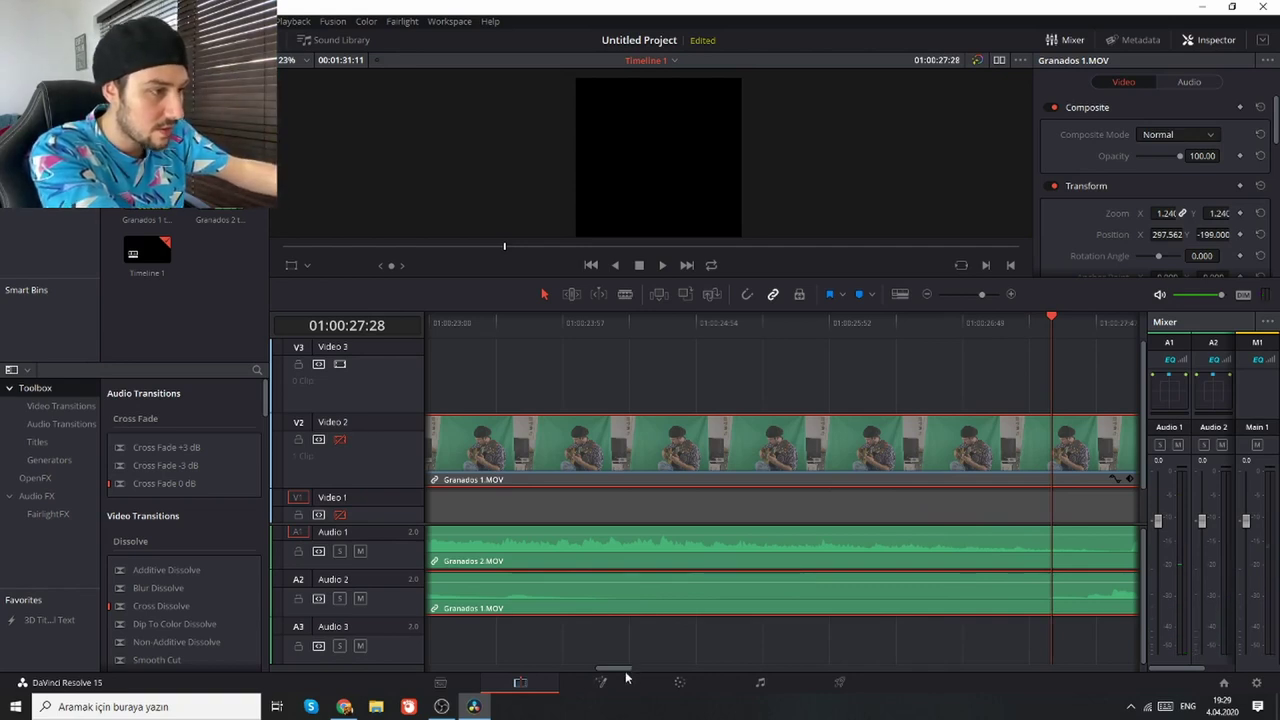
drag(613, 675, 393, 690)
drag(749, 608, 363, 623)
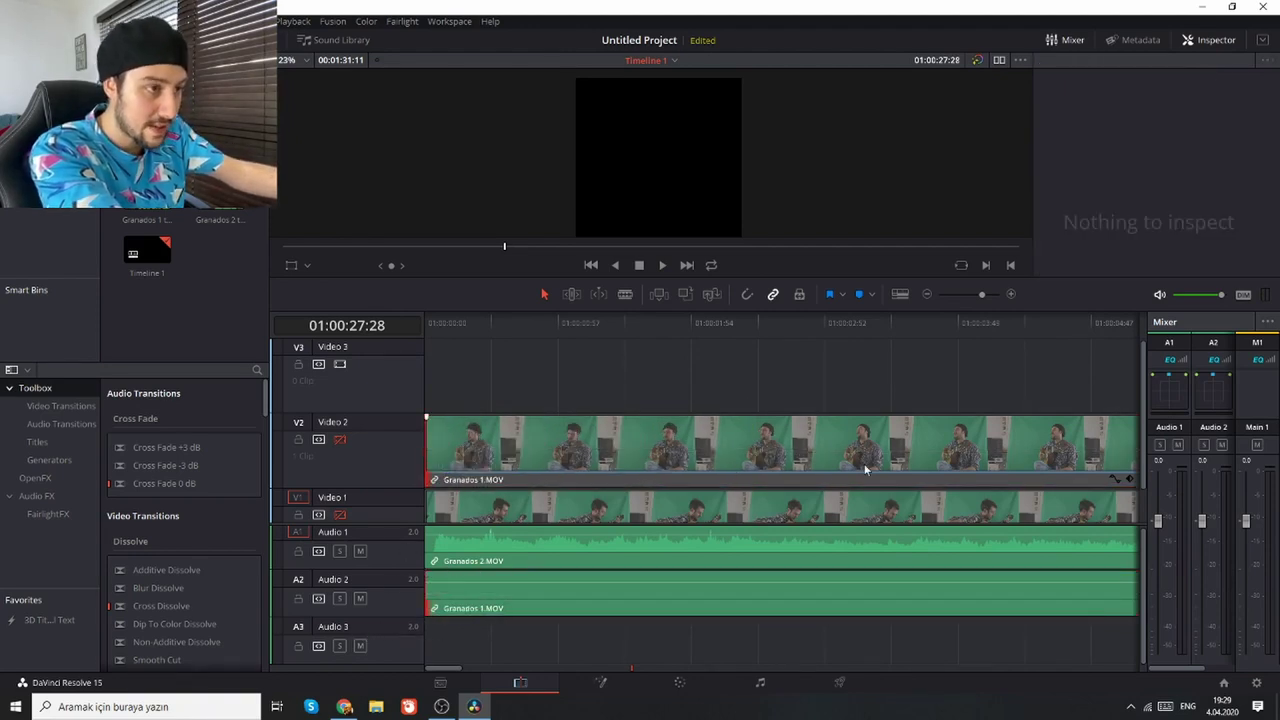
click(429, 325)
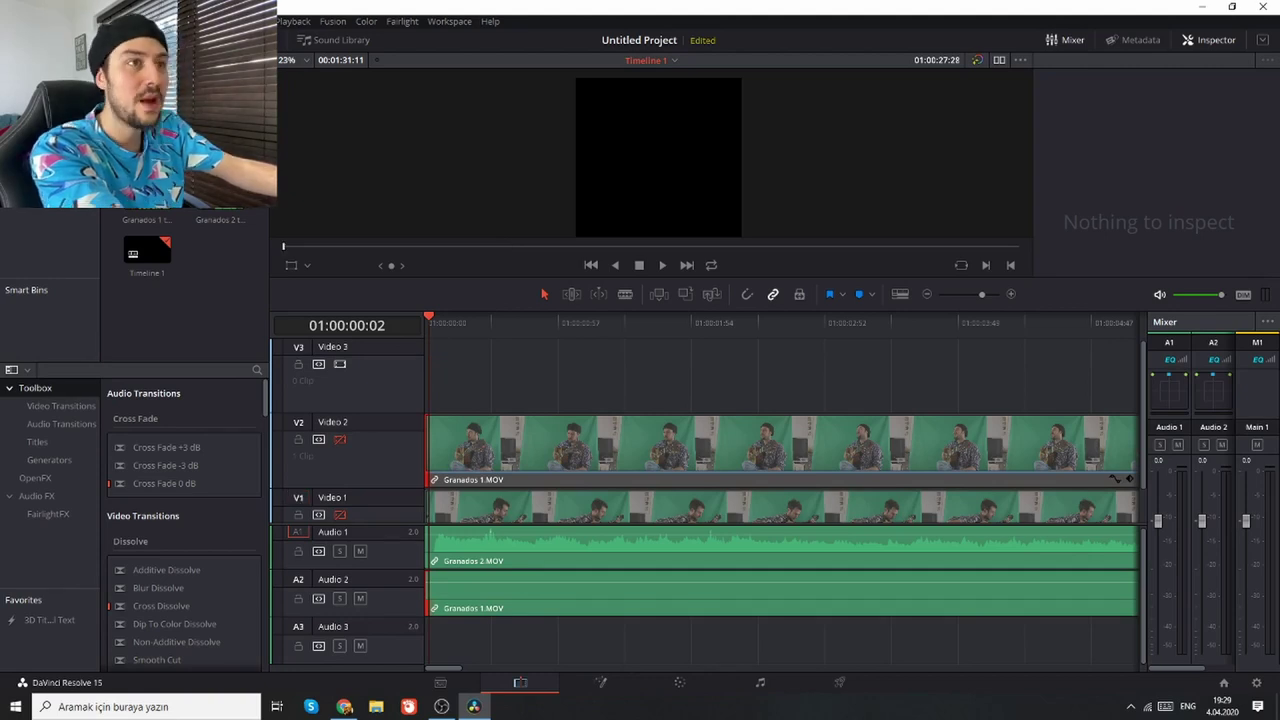
Step: Add Granados 1.WAV on Audio 3, trim and slide it to match the video, and mute Audio 1
click(440, 600)
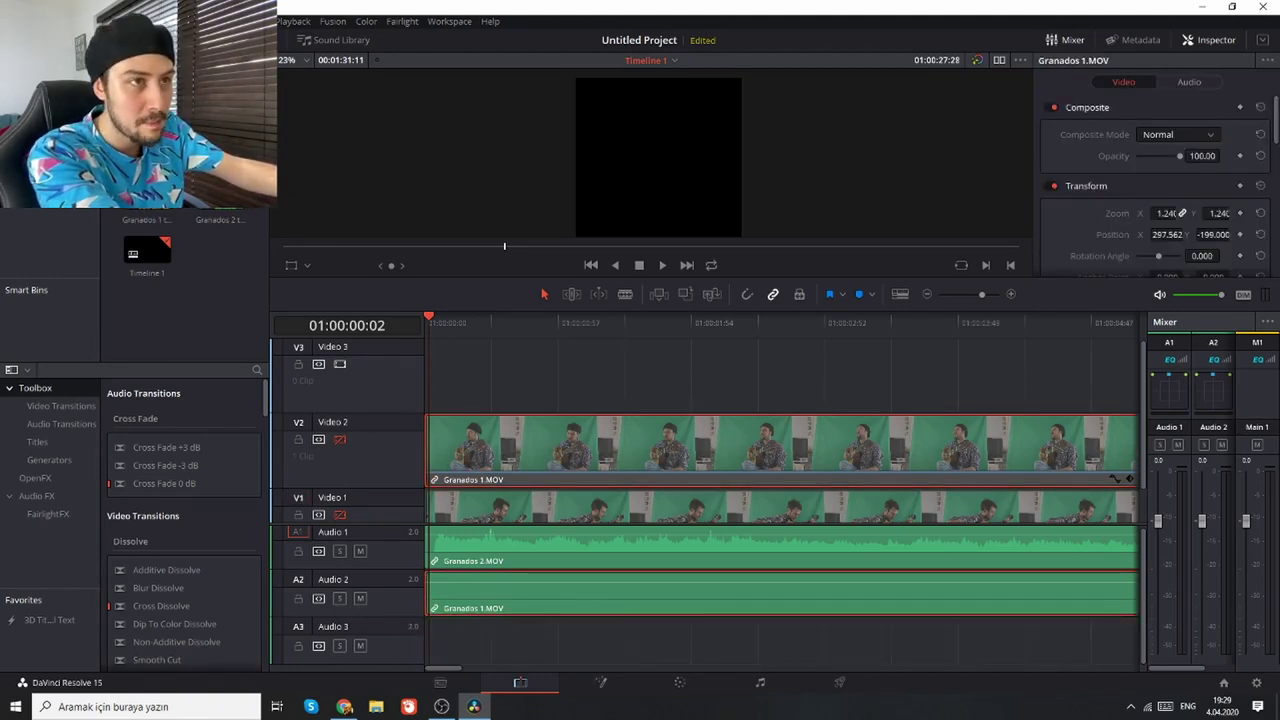
drag(440, 600, 429, 654)
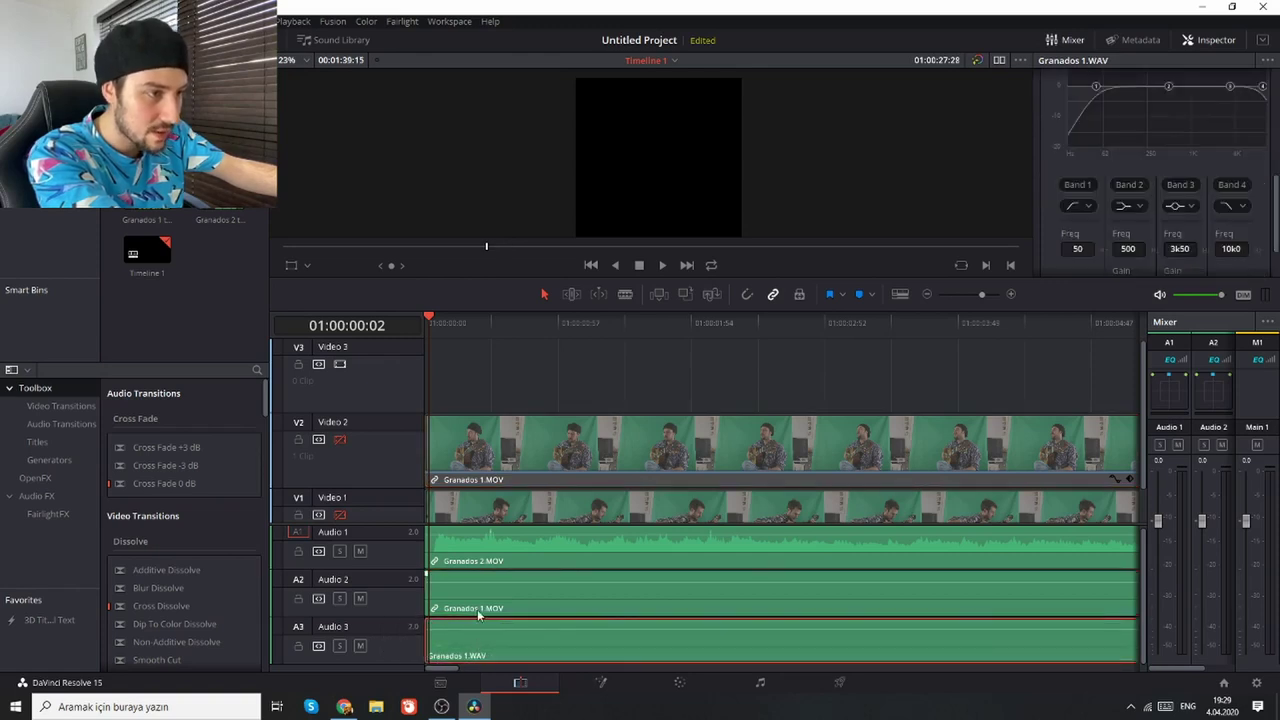
click(514, 592)
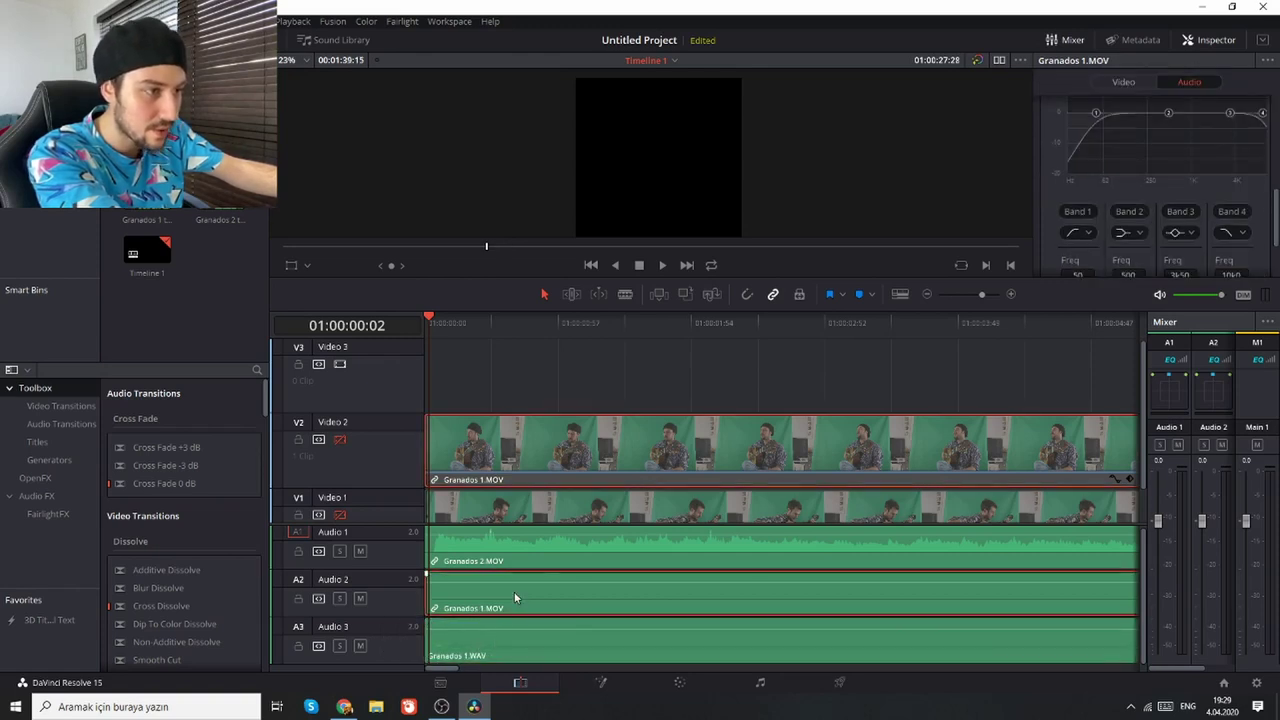
drag(432, 647, 705, 658)
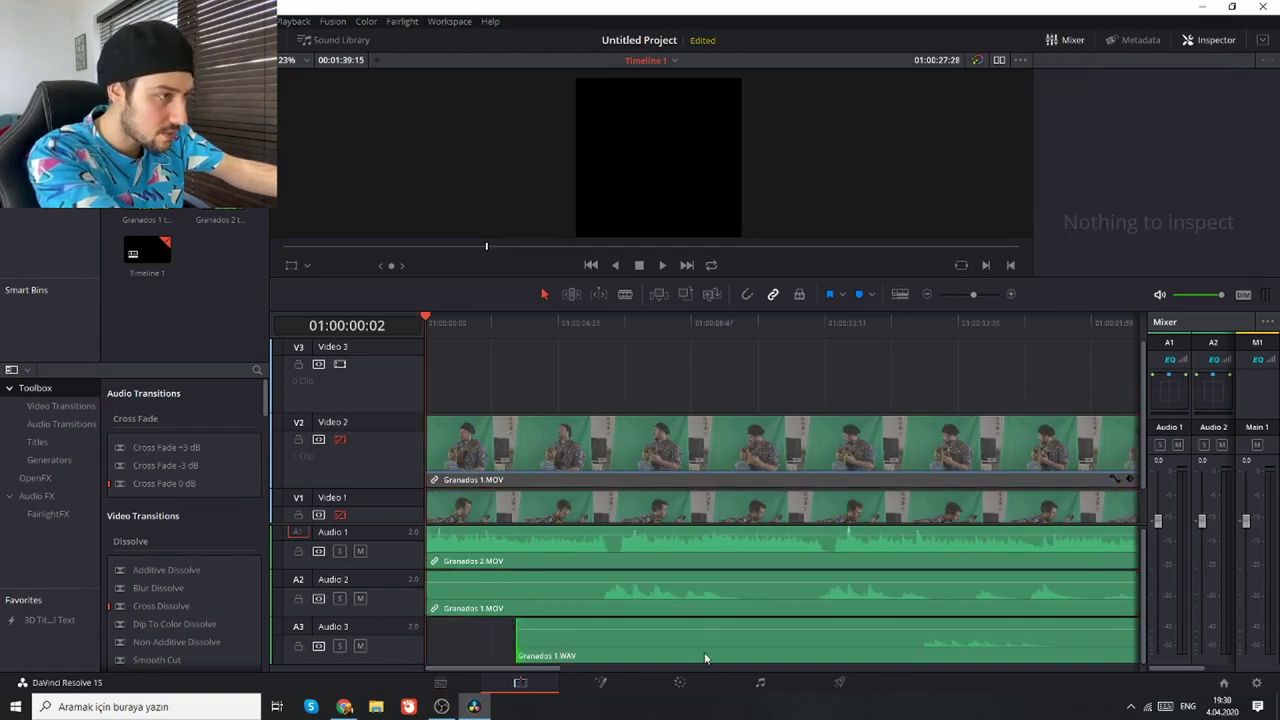
drag(512, 648, 900, 640)
drag(1009, 626, 700, 636)
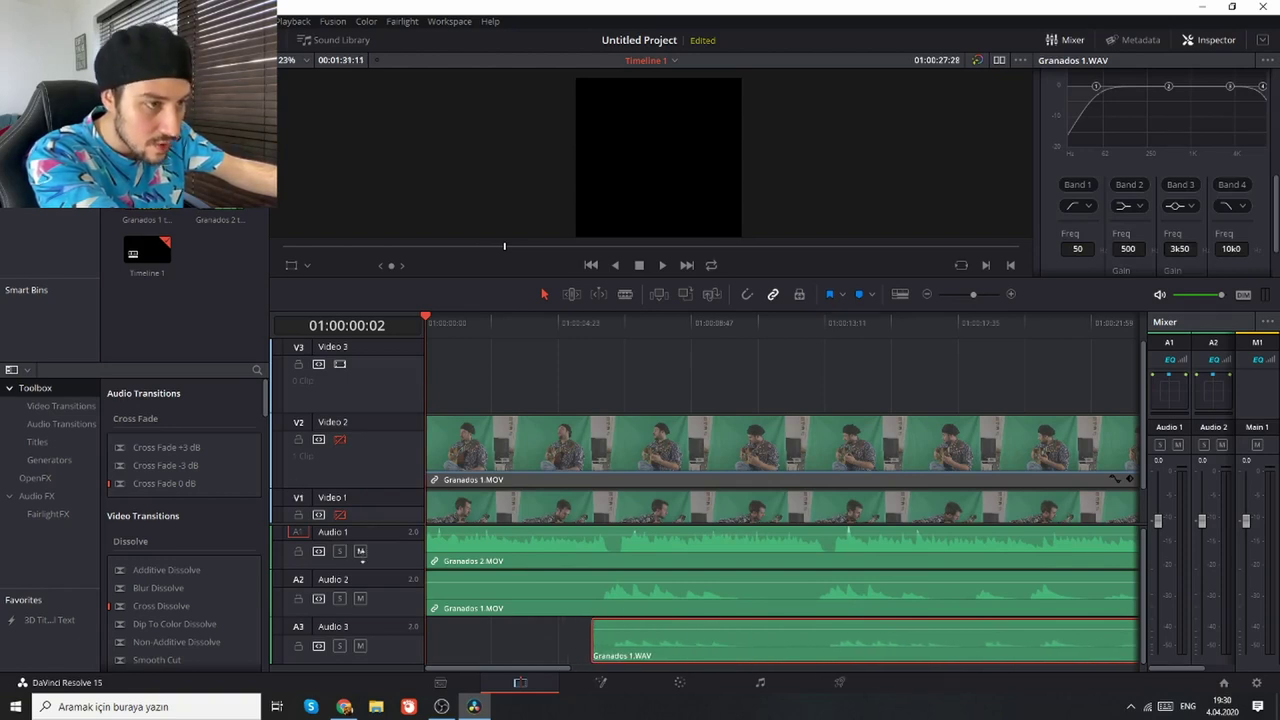
click(361, 551)
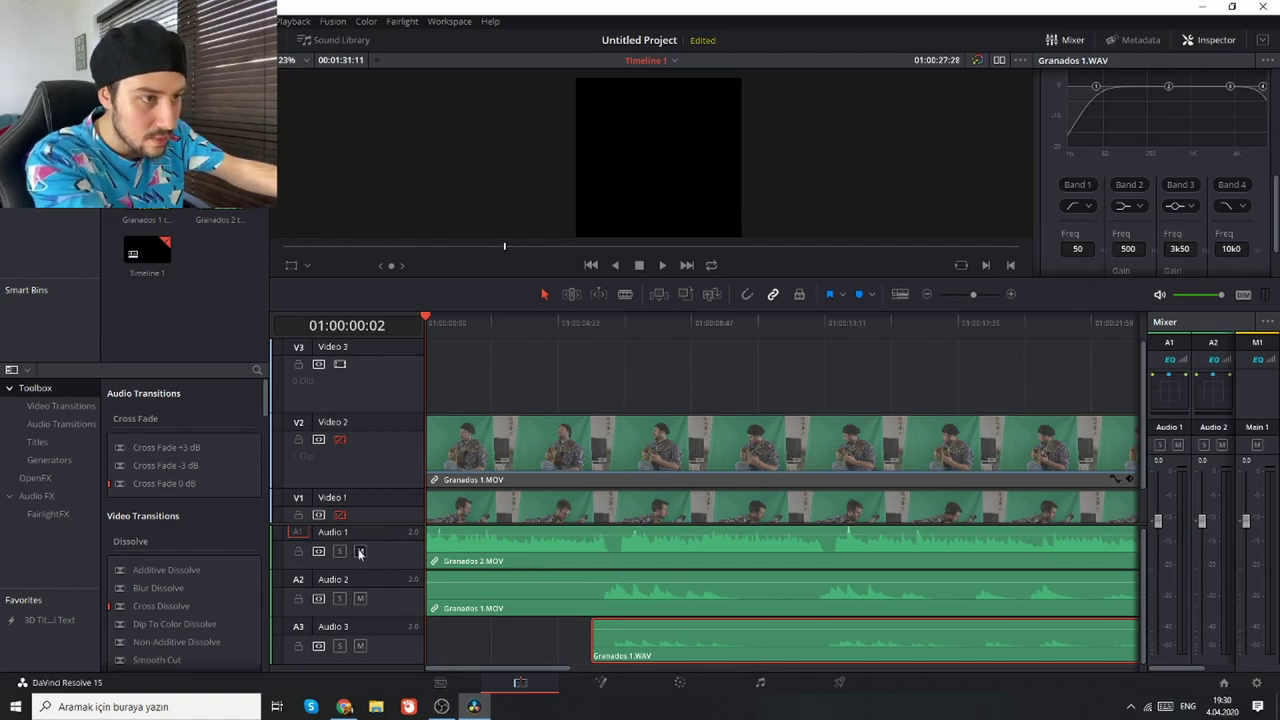
Step: Nudge Granados 1.WAV a few frames earlier with the timeline zoomed in, rechecking sync in playback
click(566, 337)
key(space)
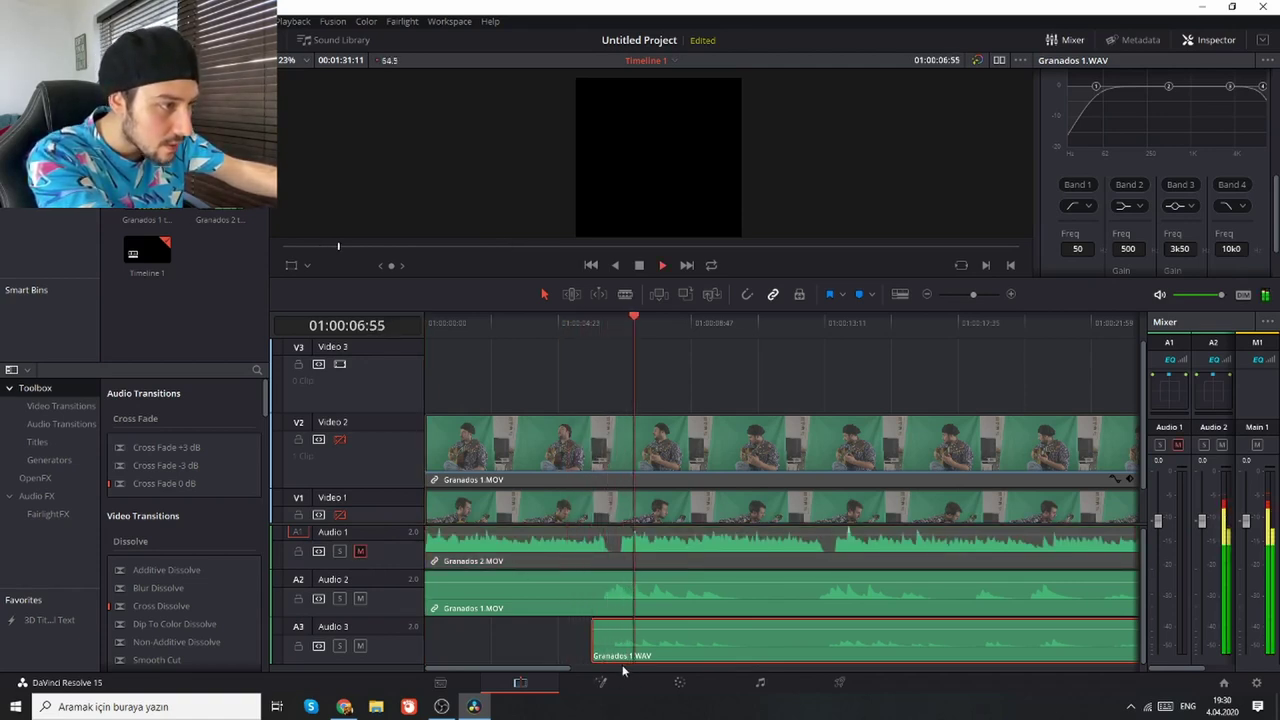
key(space)
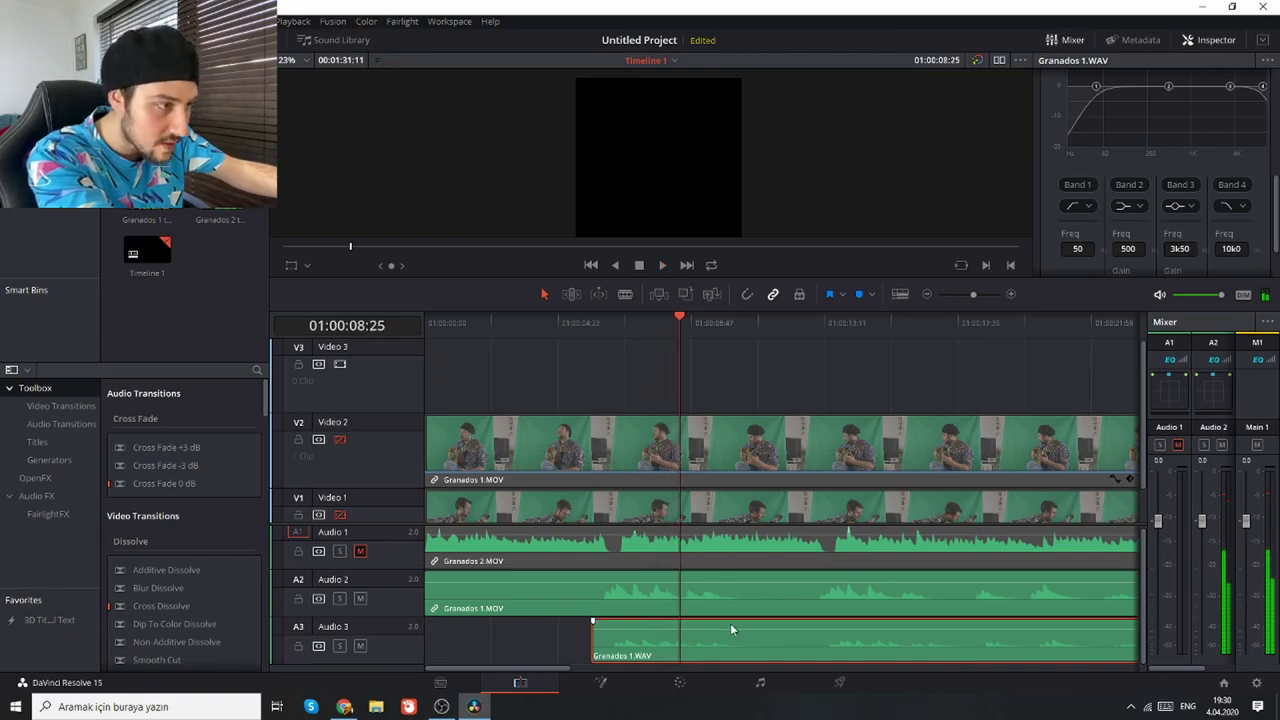
drag(730, 623, 723, 628)
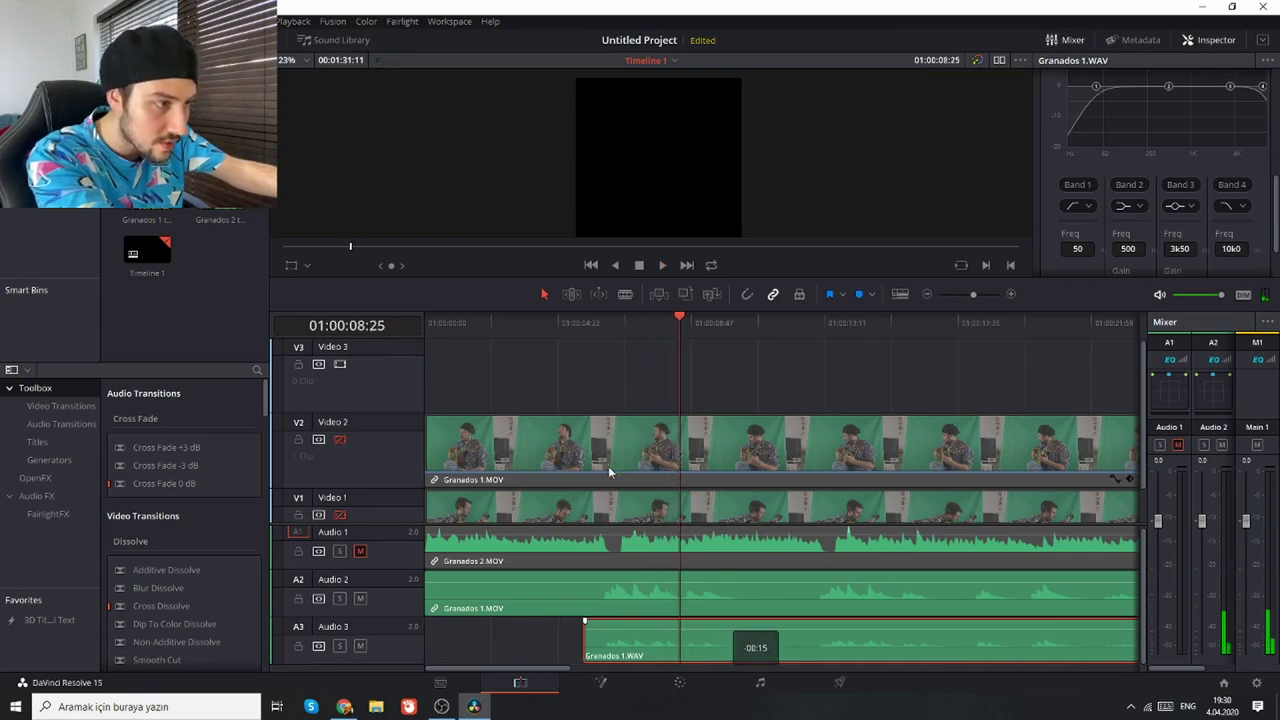
click(612, 322)
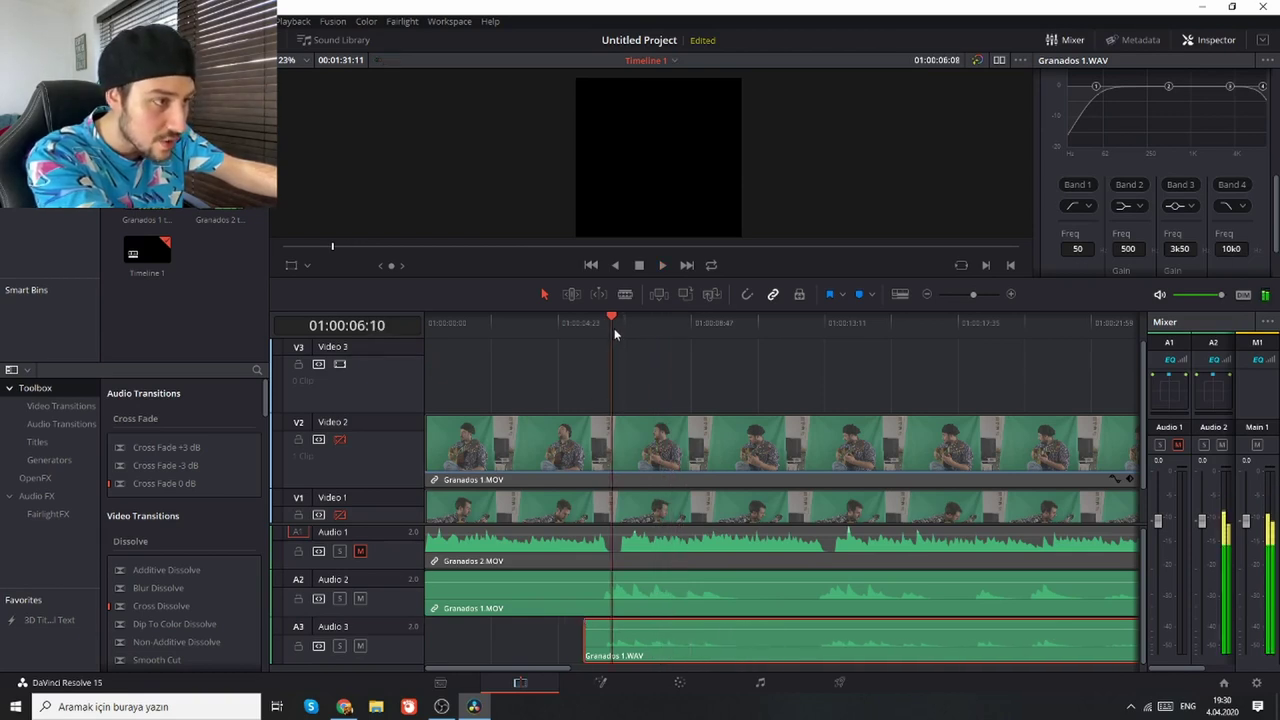
click(986, 295)
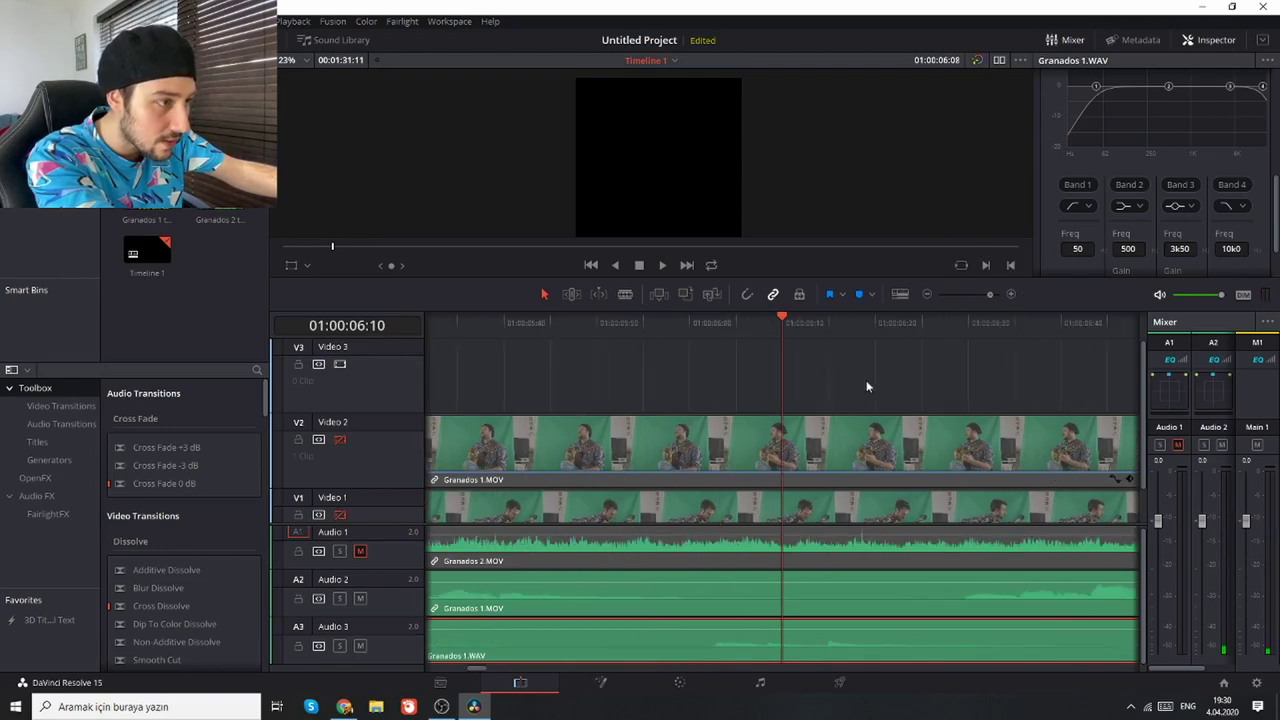
key(ctrl+equal)
drag(474, 672, 471, 672)
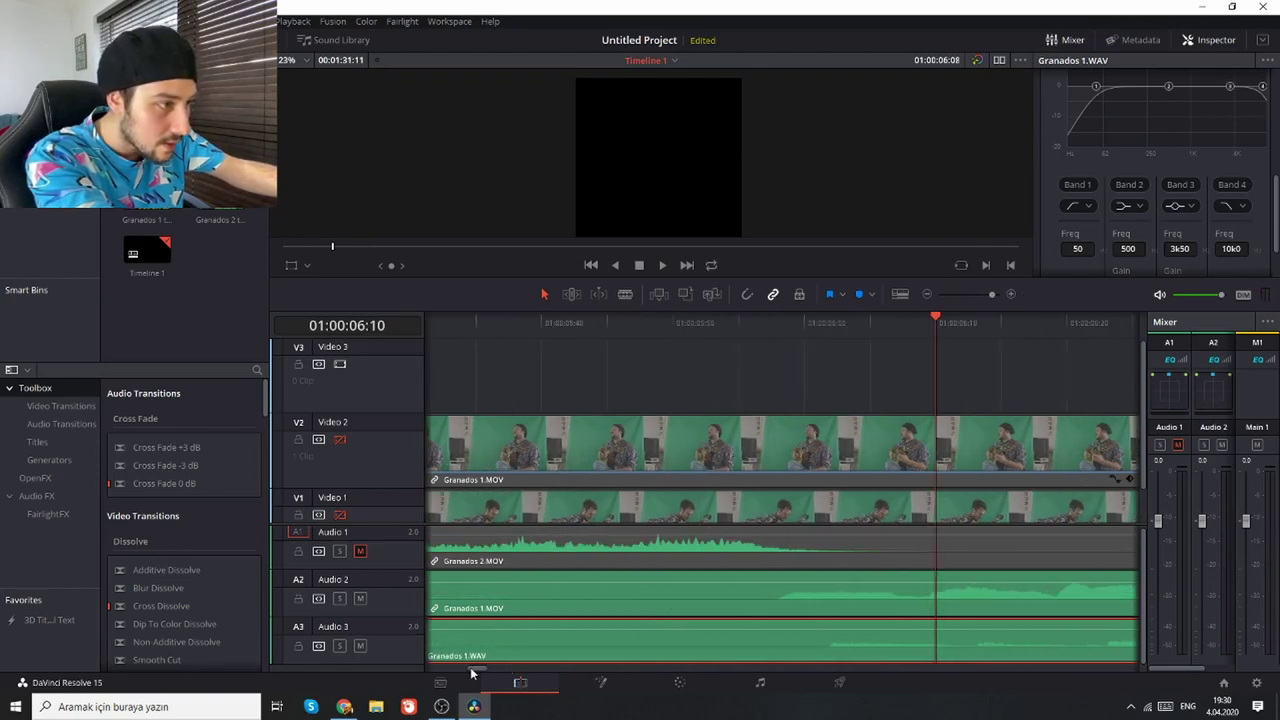
drag(840, 623, 790, 630)
click(796, 332)
key(space)
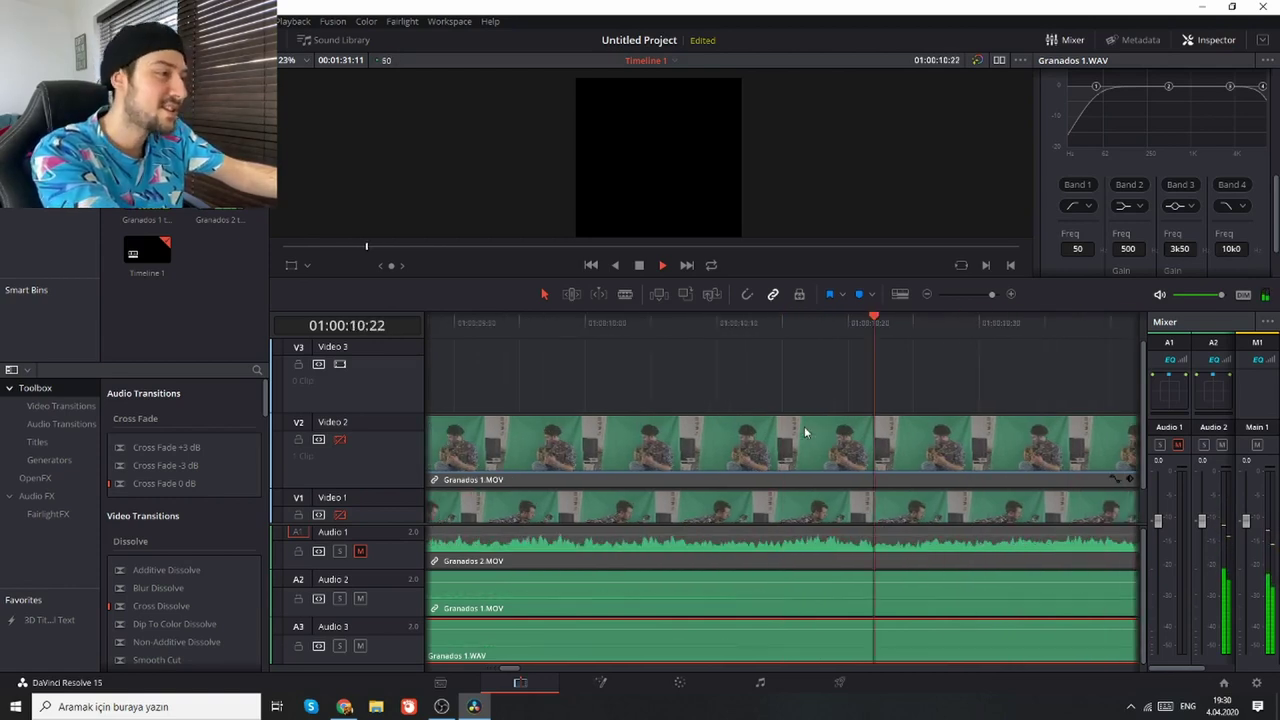
key(space)
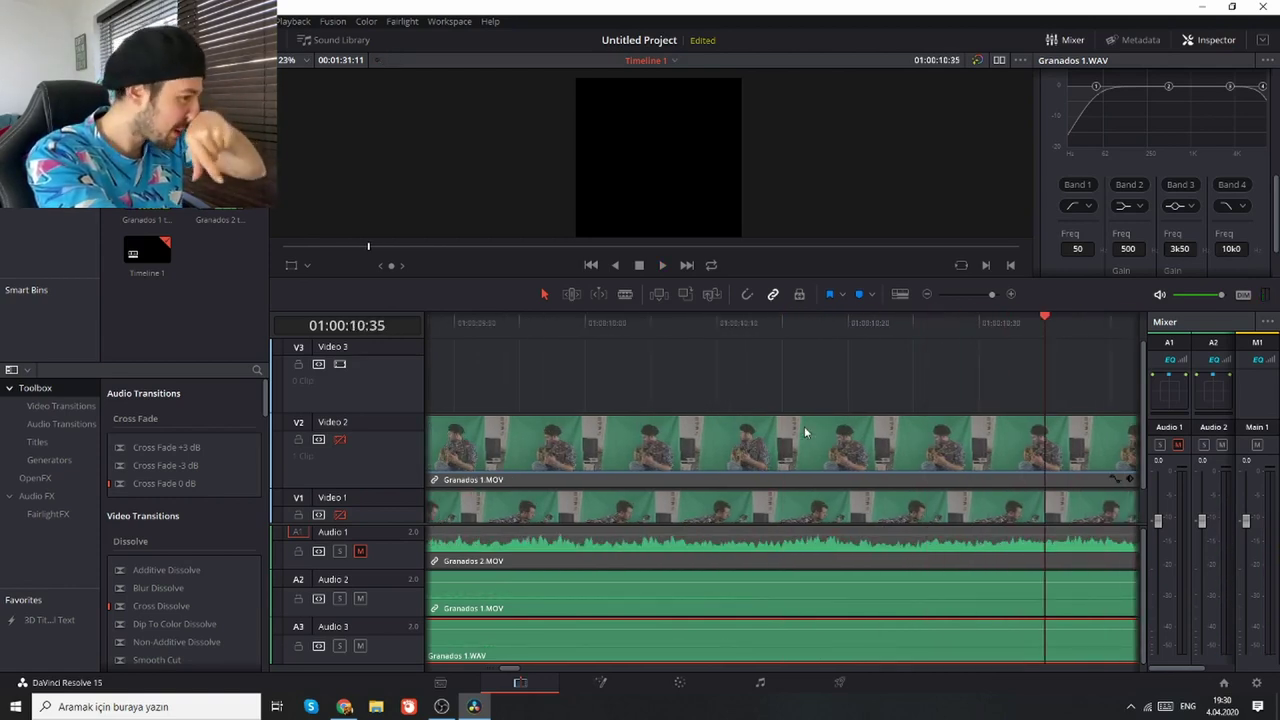
Step: Zoom back out and extend Granados 1.WAV back to the timeline start
drag(990, 295, 968, 298)
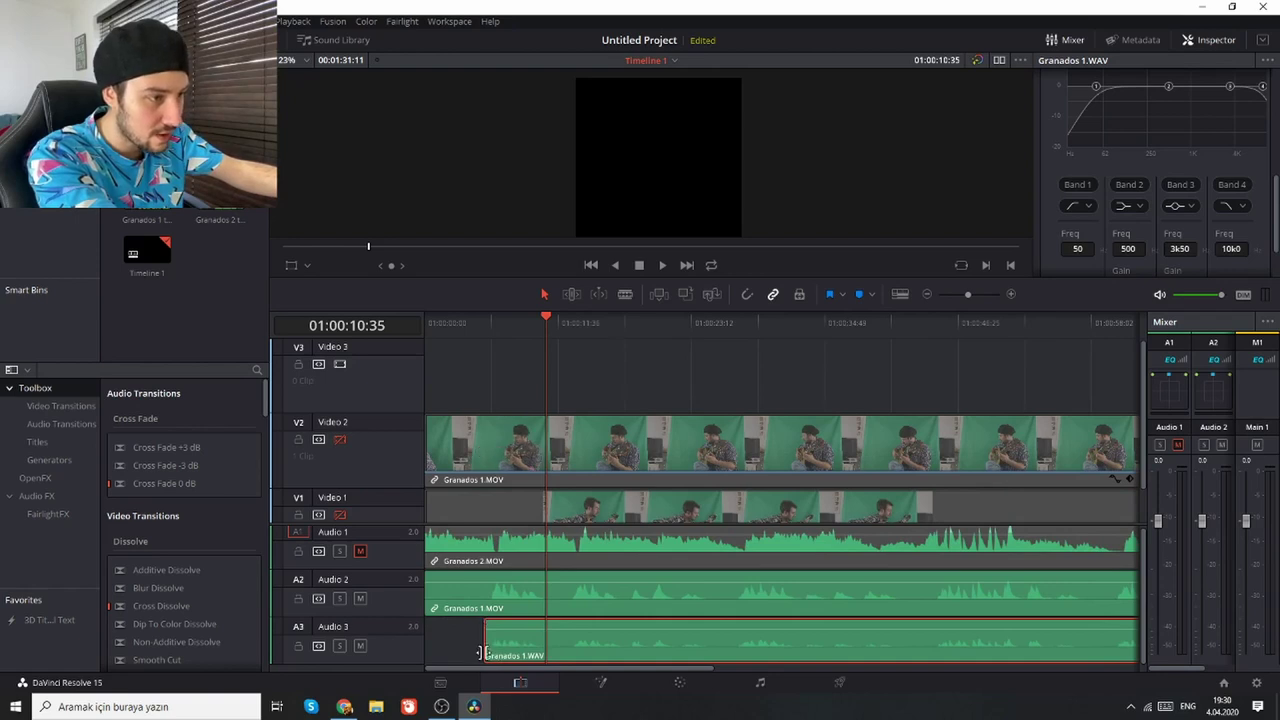
drag(482, 648, 195, 677)
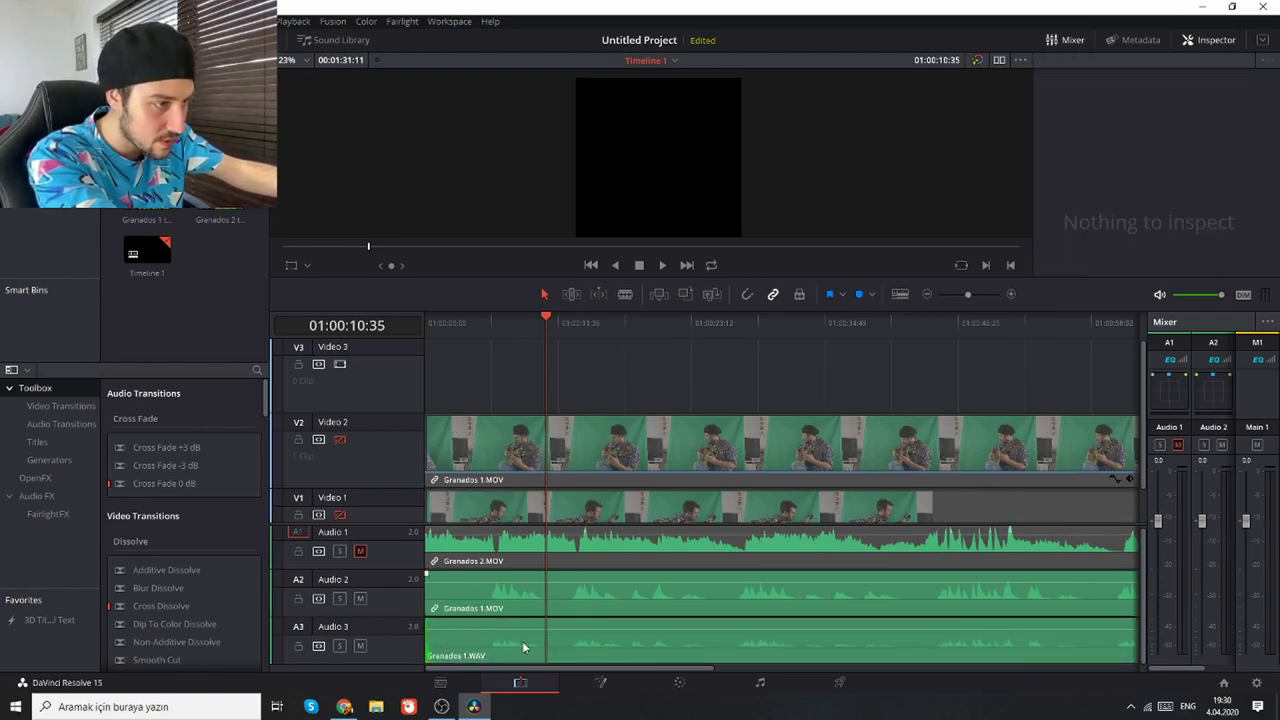
scroll(483, 505, down, 1)
Step: Lock Video 2 and delete the Granados 1.MOV camera audio
click(478, 422)
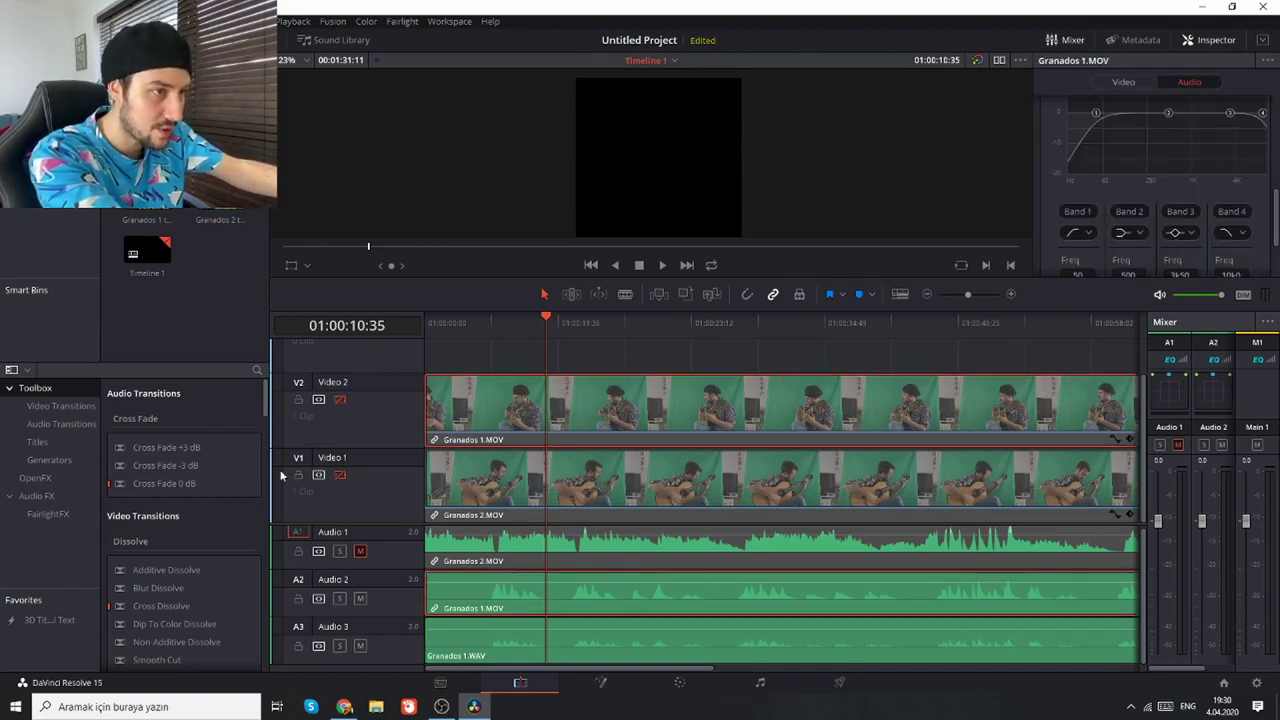
click(298, 400)
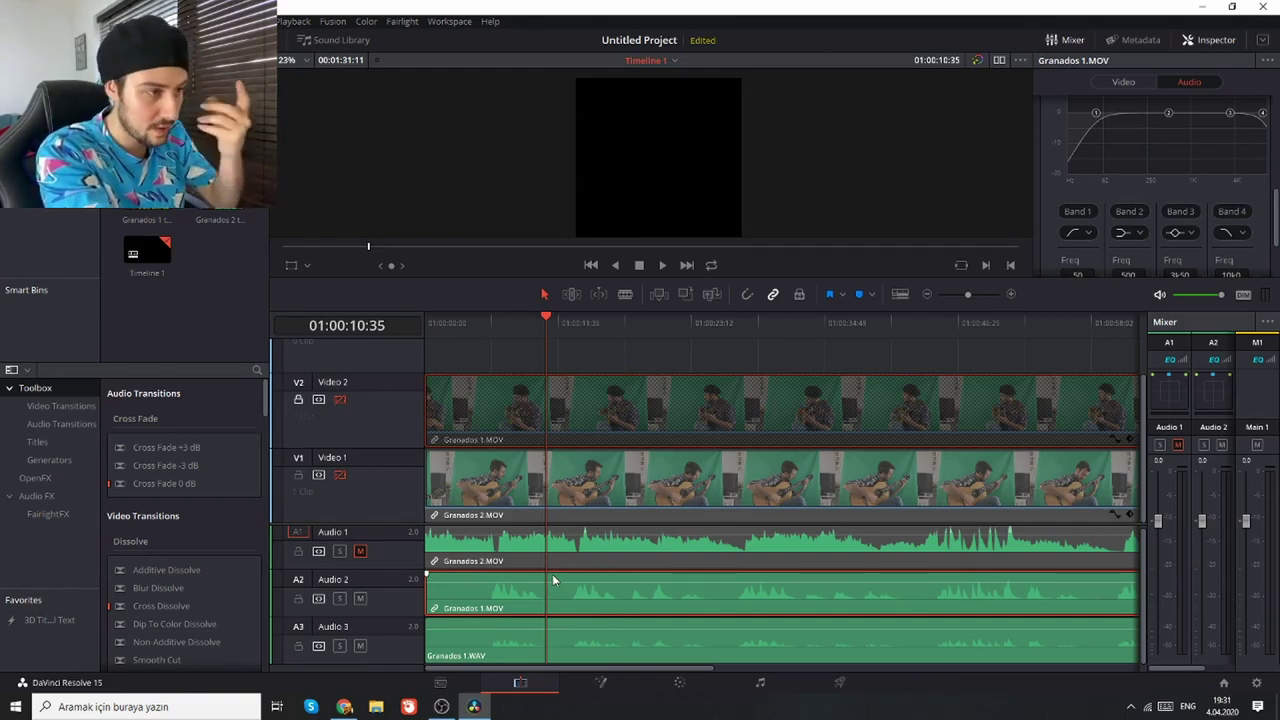
key(Delete)
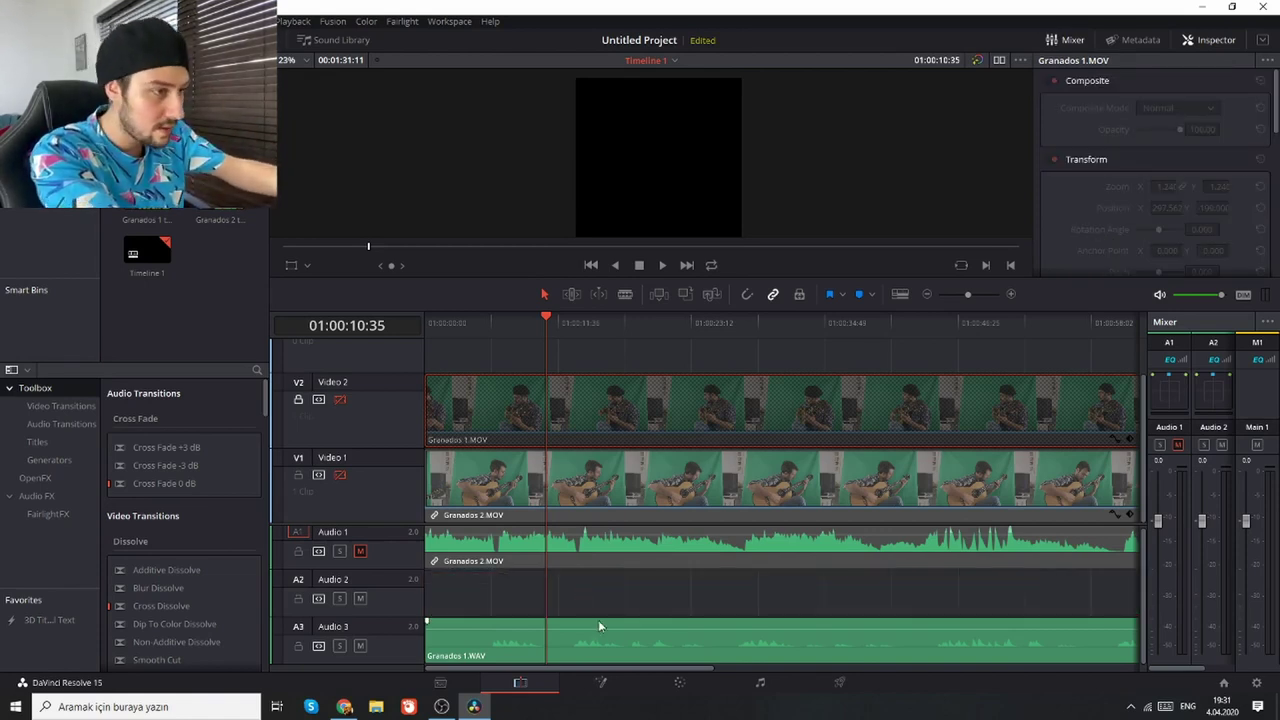
Step: Move Granados 1.WAV up onto Audio 2, then back down to Audio 3
drag(600, 623, 576, 598)
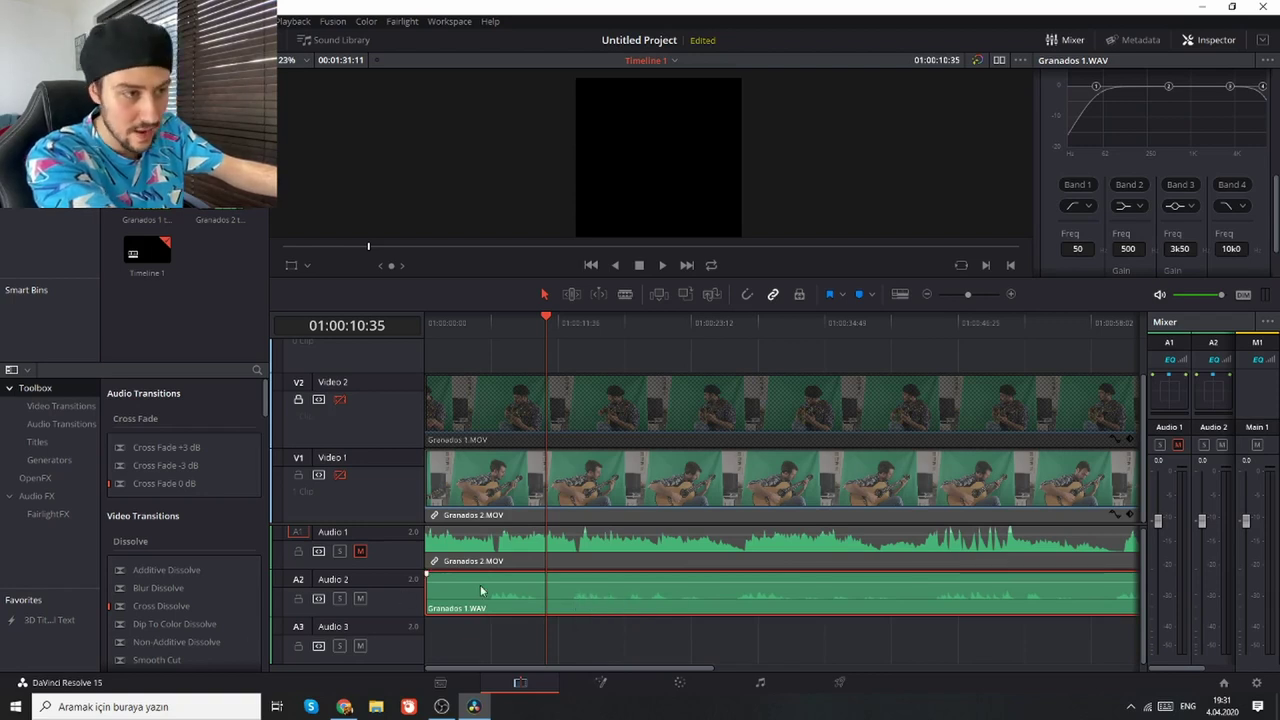
click(629, 500)
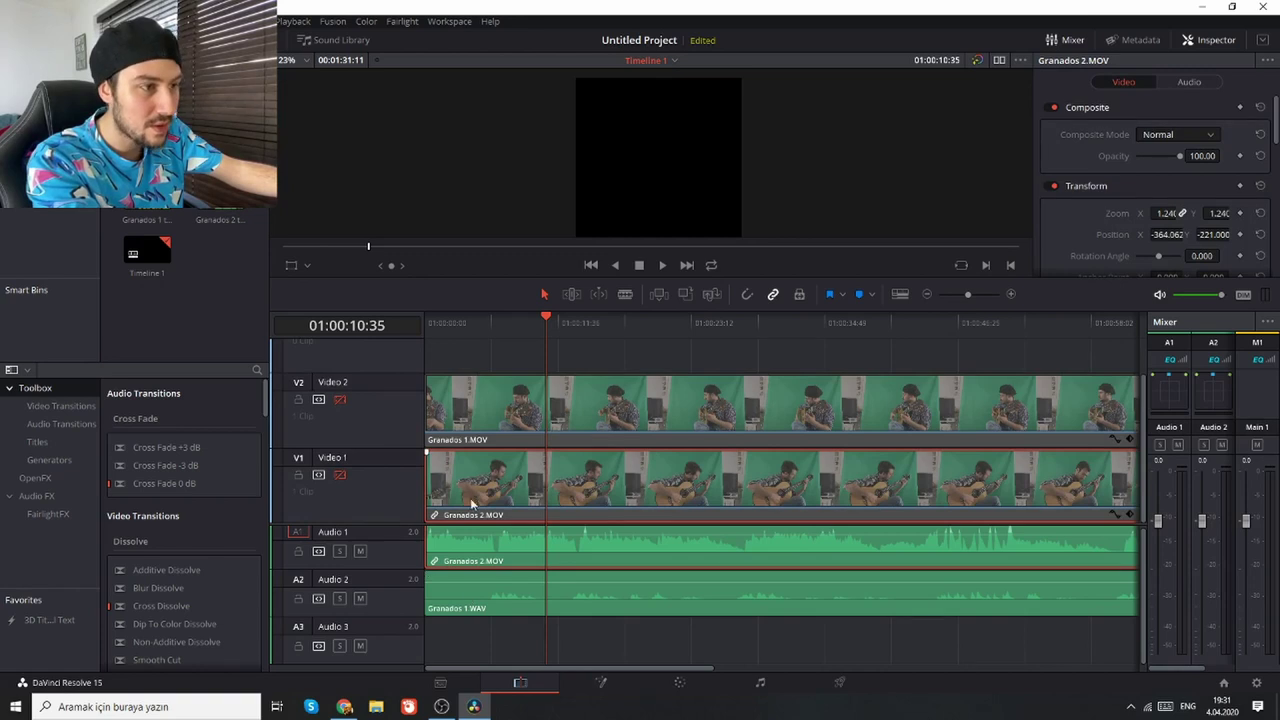
drag(468, 594, 456, 633)
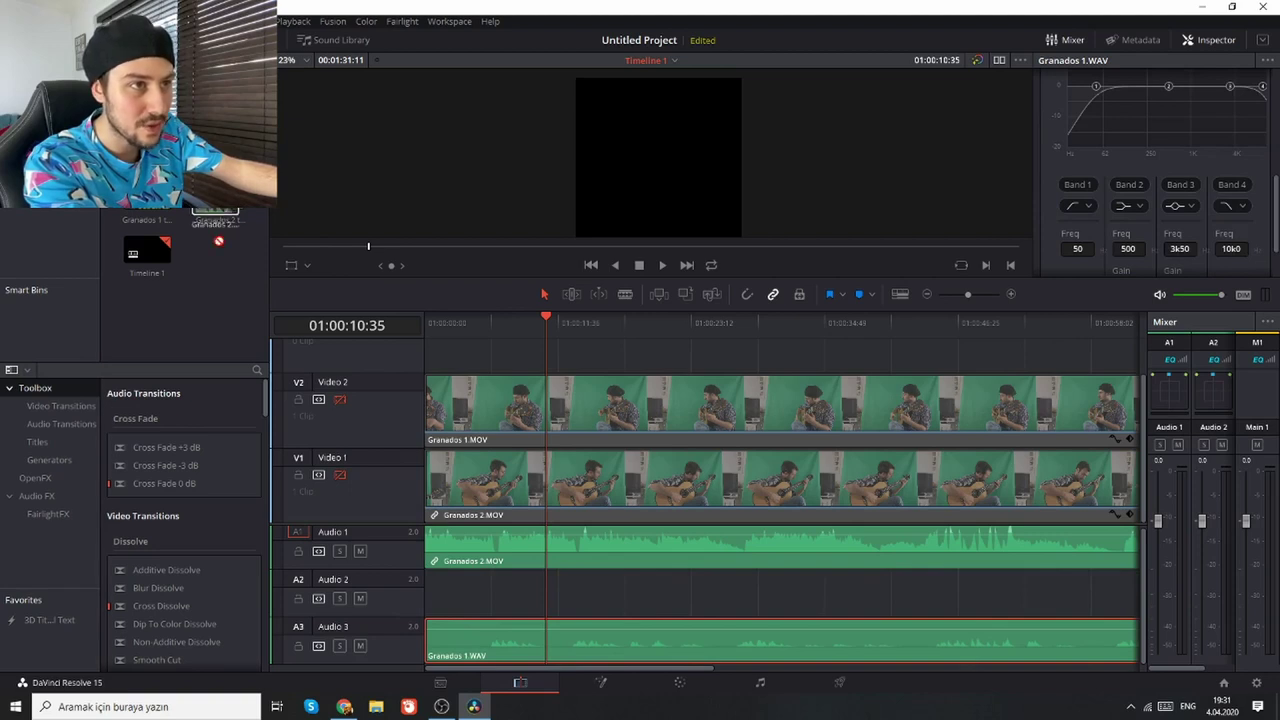
Step: Add Granados 2.WAV at the timeline start, mute Audio 3, and check its sync in playback
drag(219, 241, 472, 590)
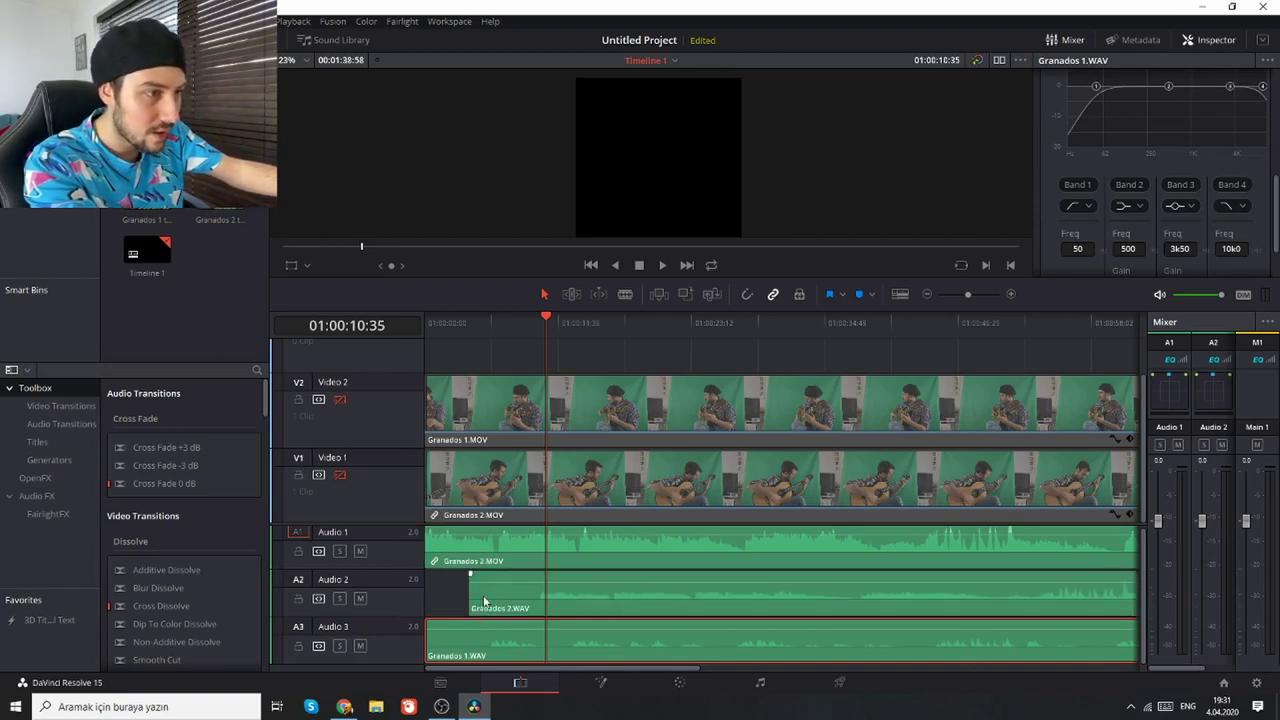
drag(484, 601, 422, 662)
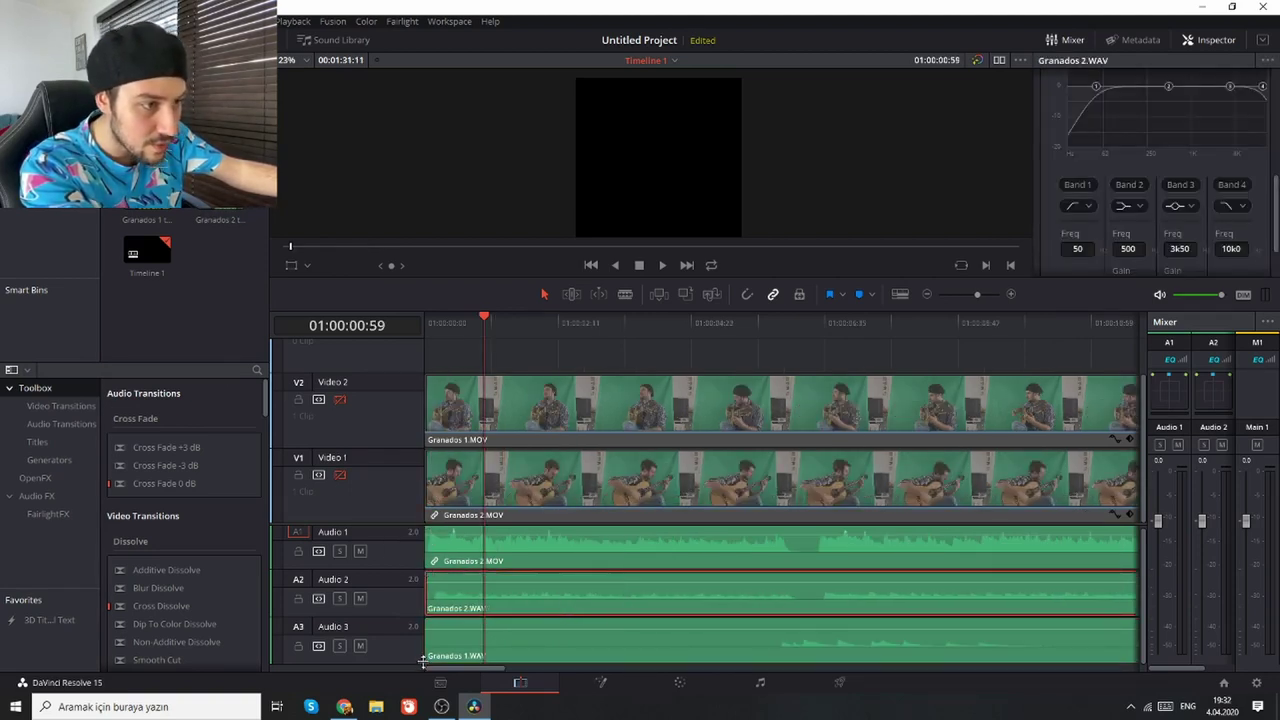
click(360, 646)
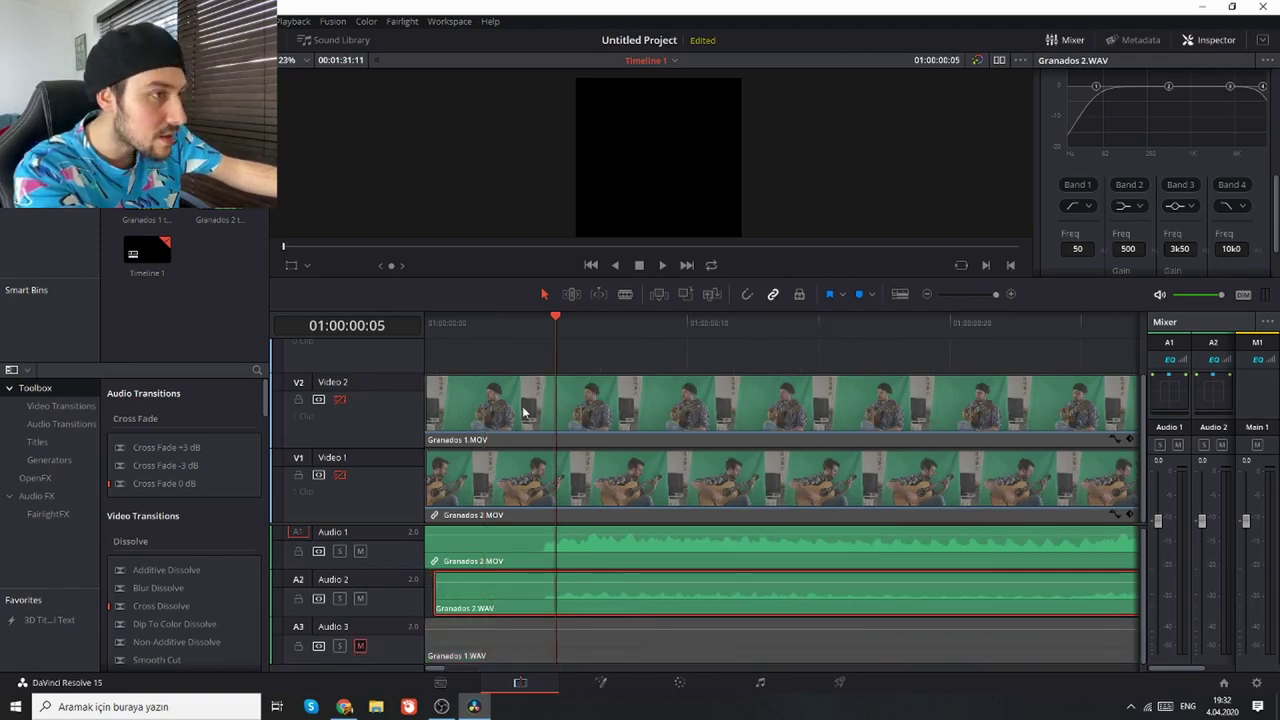
key(space)
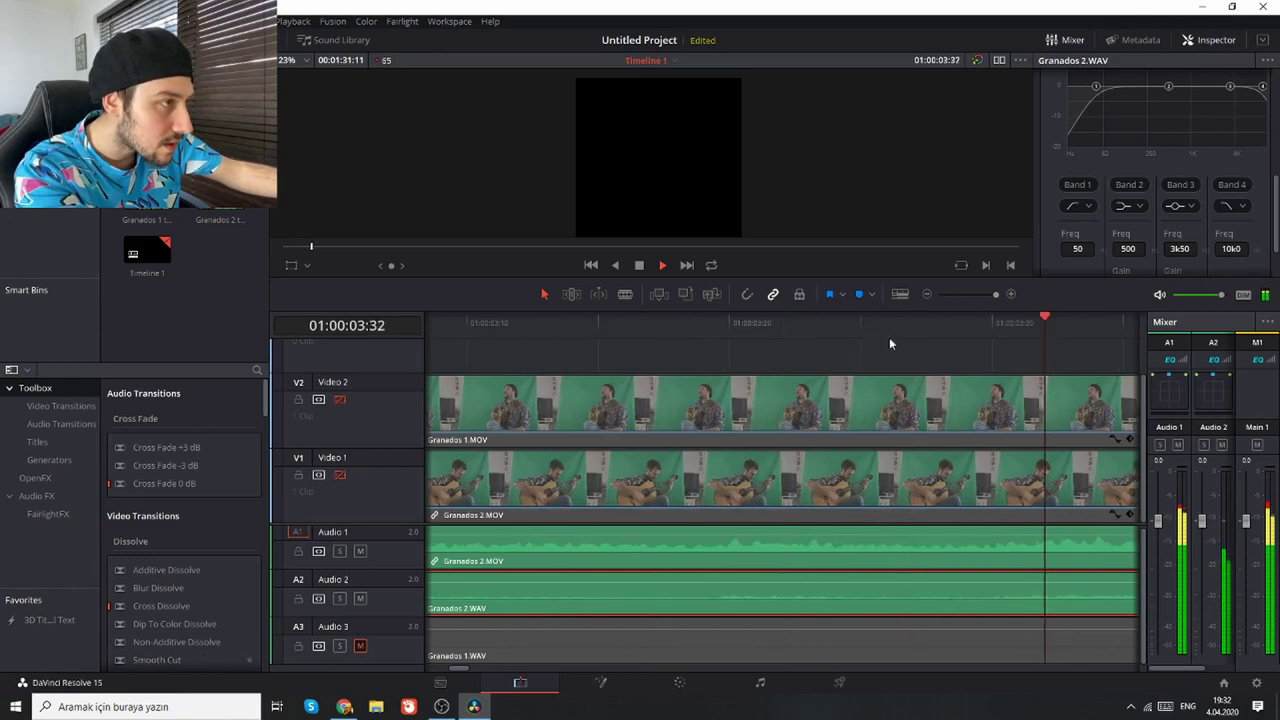
click(969, 294)
key(space)
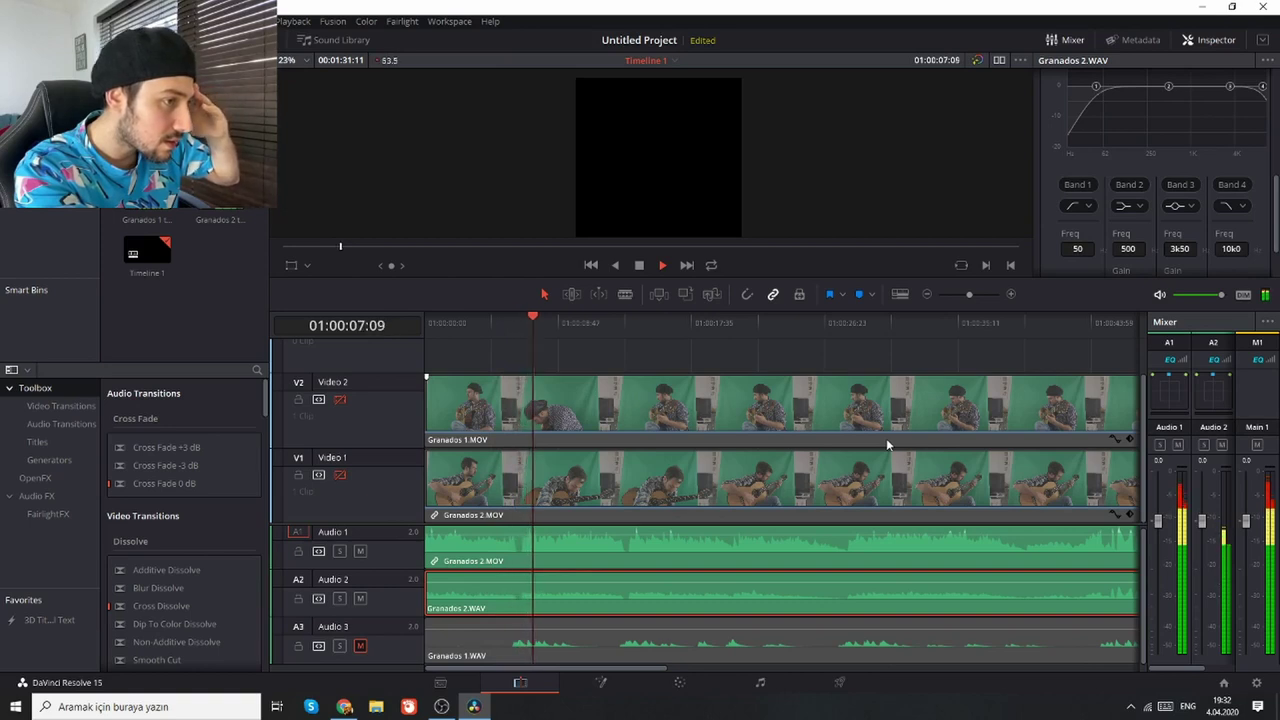
key(space)
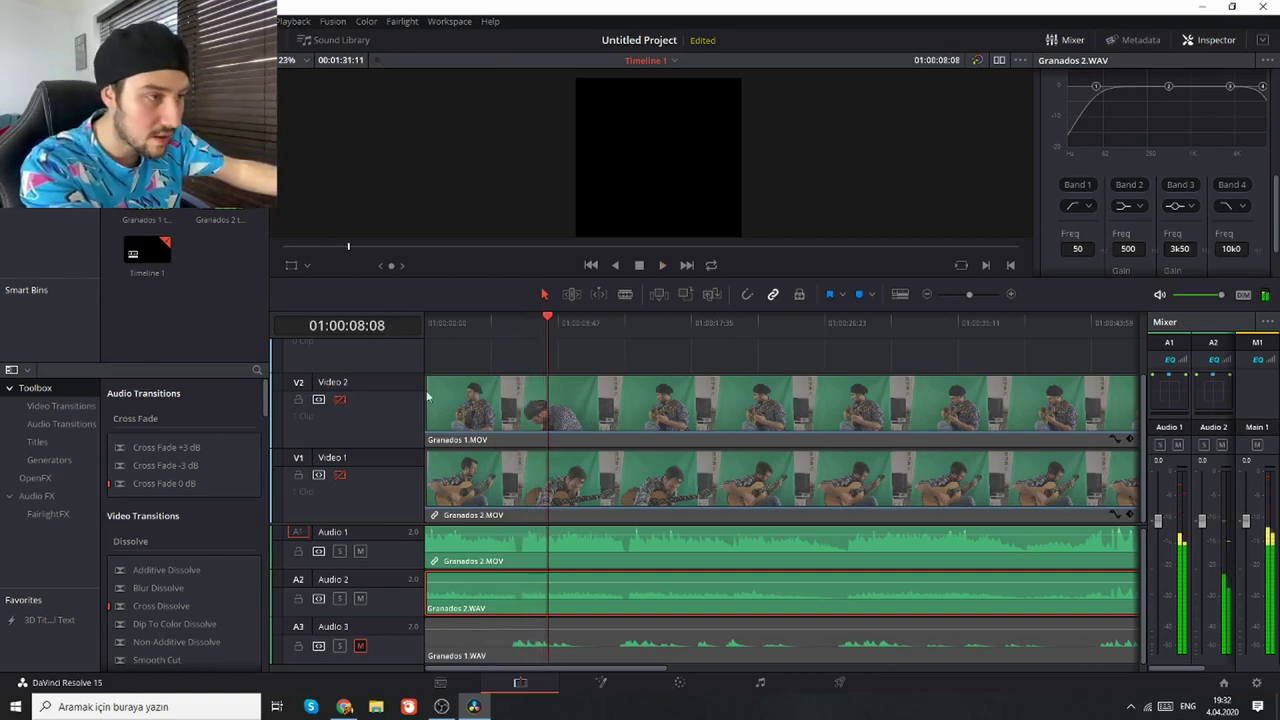
Step: Lock Video 1, delete the Granados 2.MOV camera audio, move Granados 2.WAV to Audio 1, and unmute Audio 3
click(298, 476)
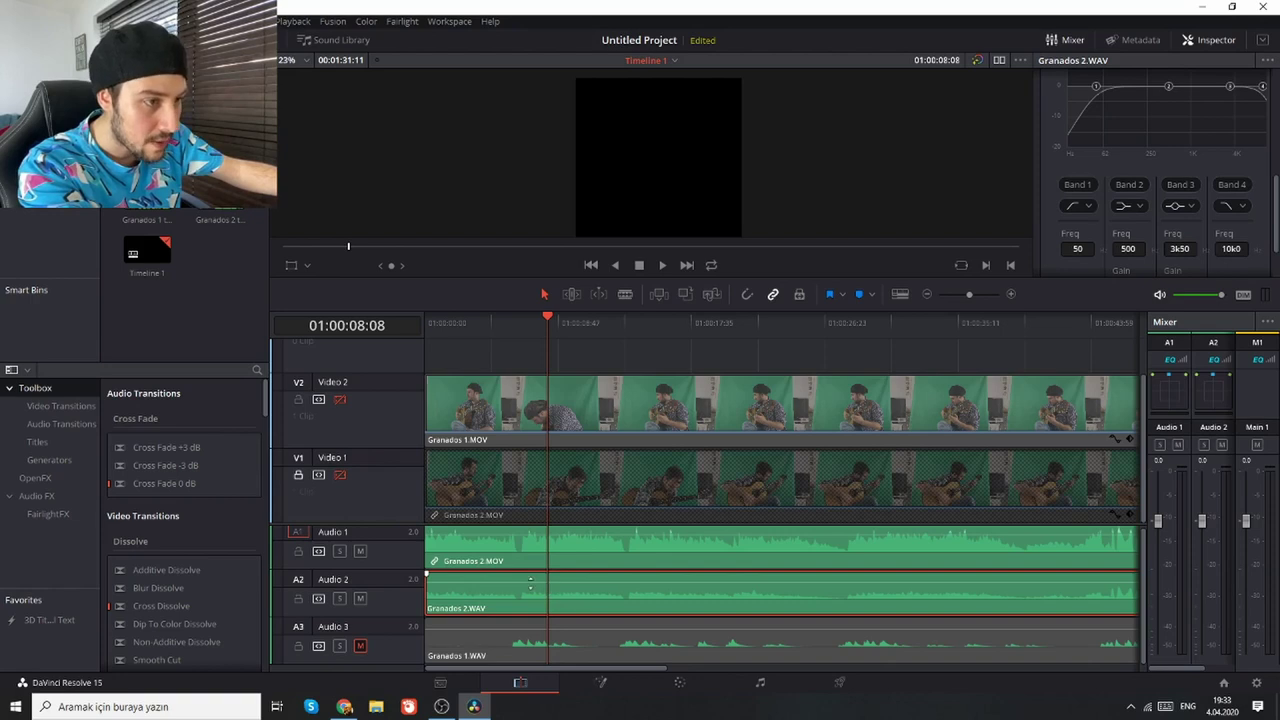
click(510, 560)
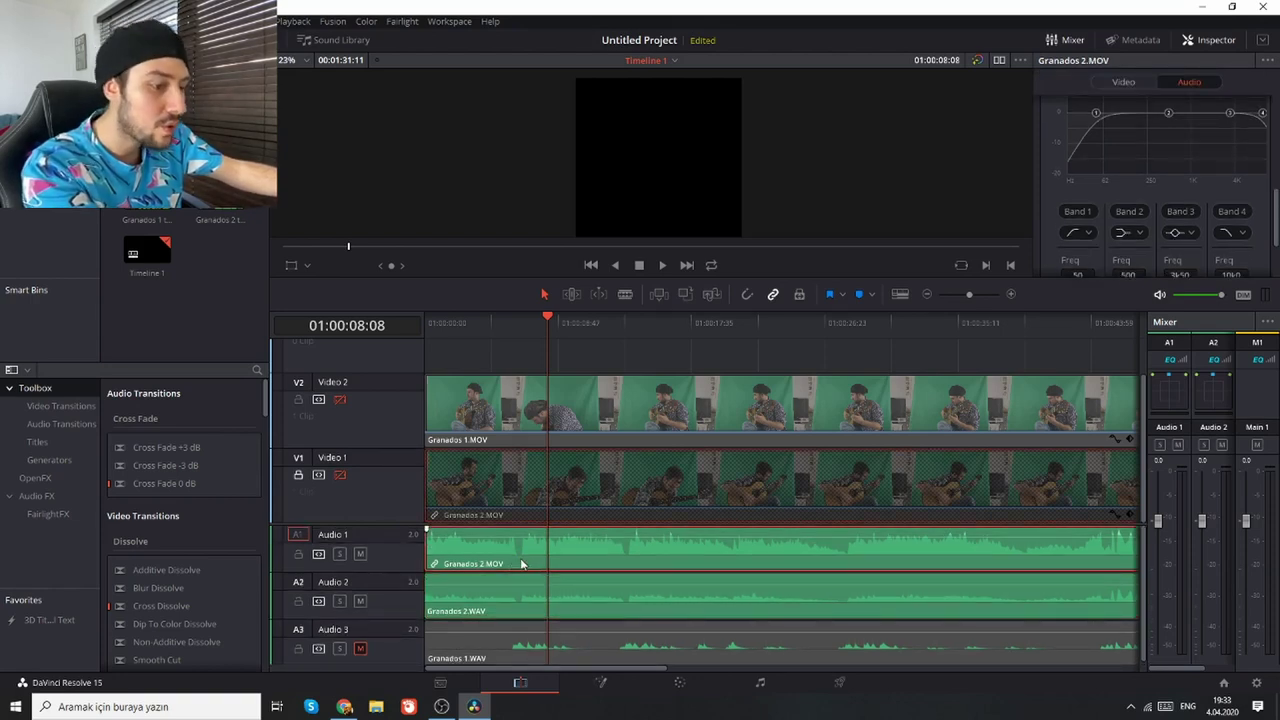
key(Delete)
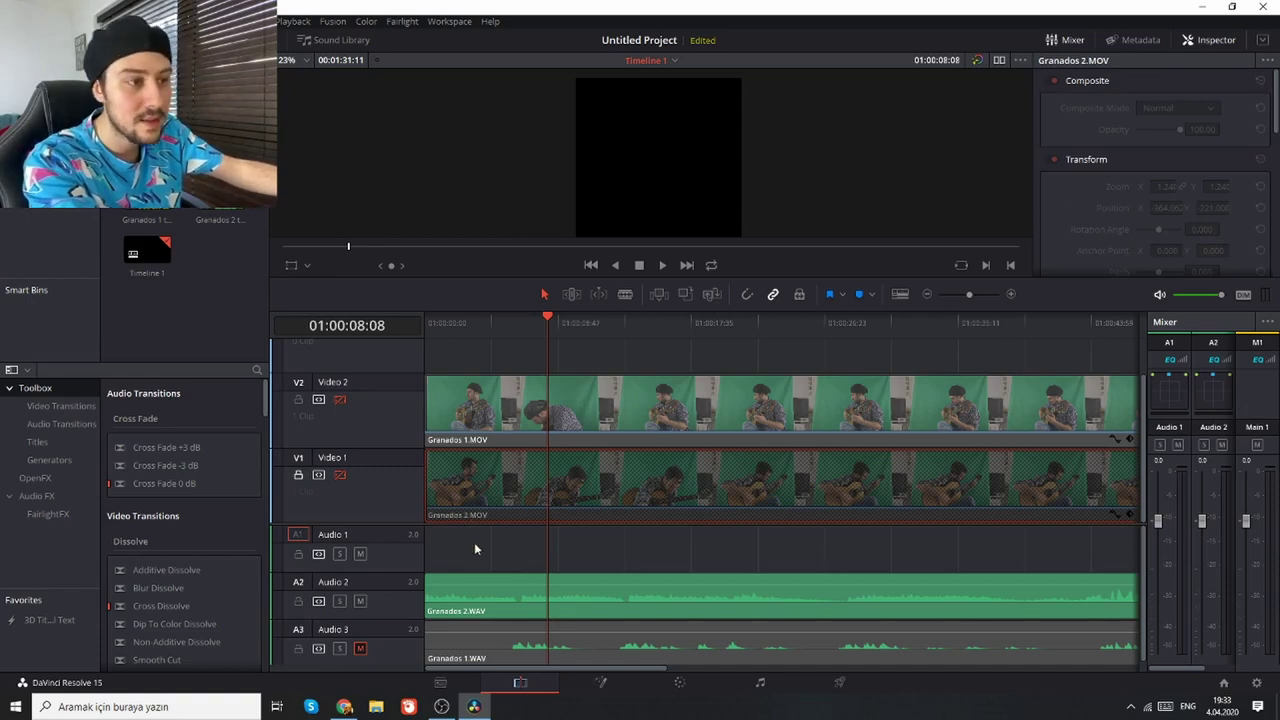
drag(503, 579, 499, 563)
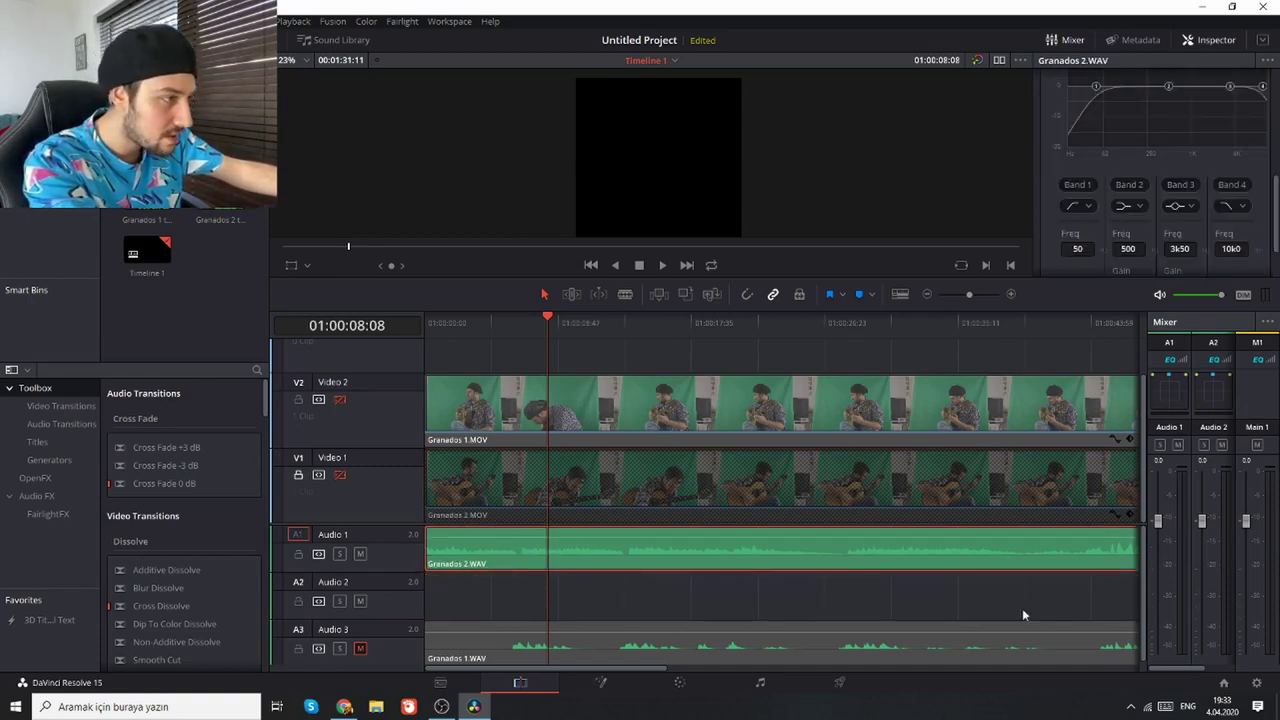
click(361, 650)
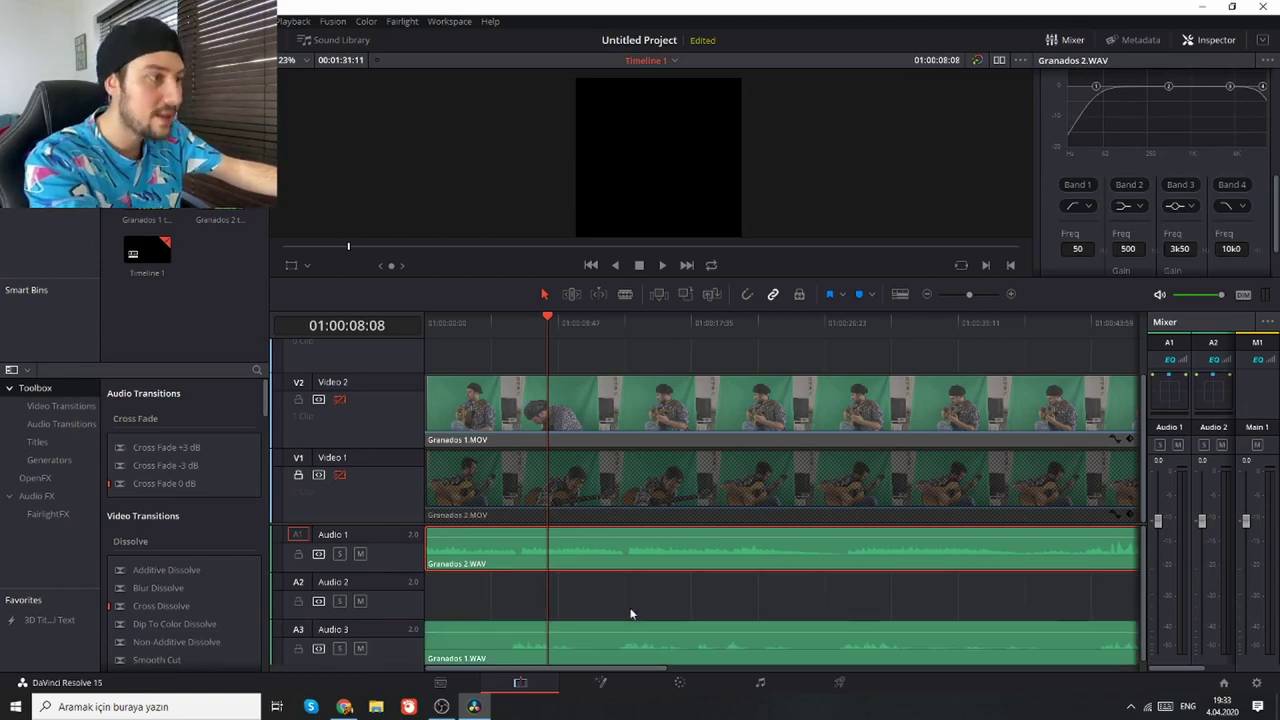
drag(434, 325, 408, 322)
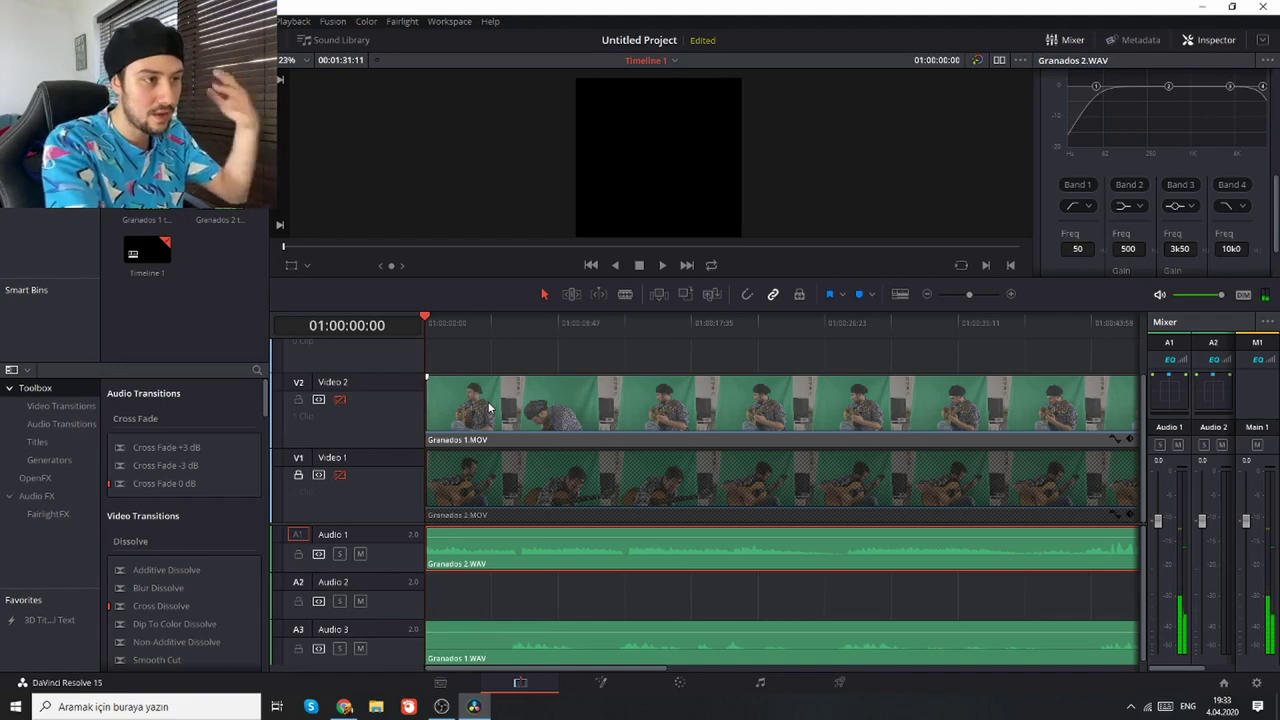
Step: After a playback check, slide the Granados 1.MOV clip on V2 one second later to match V1
key(space)
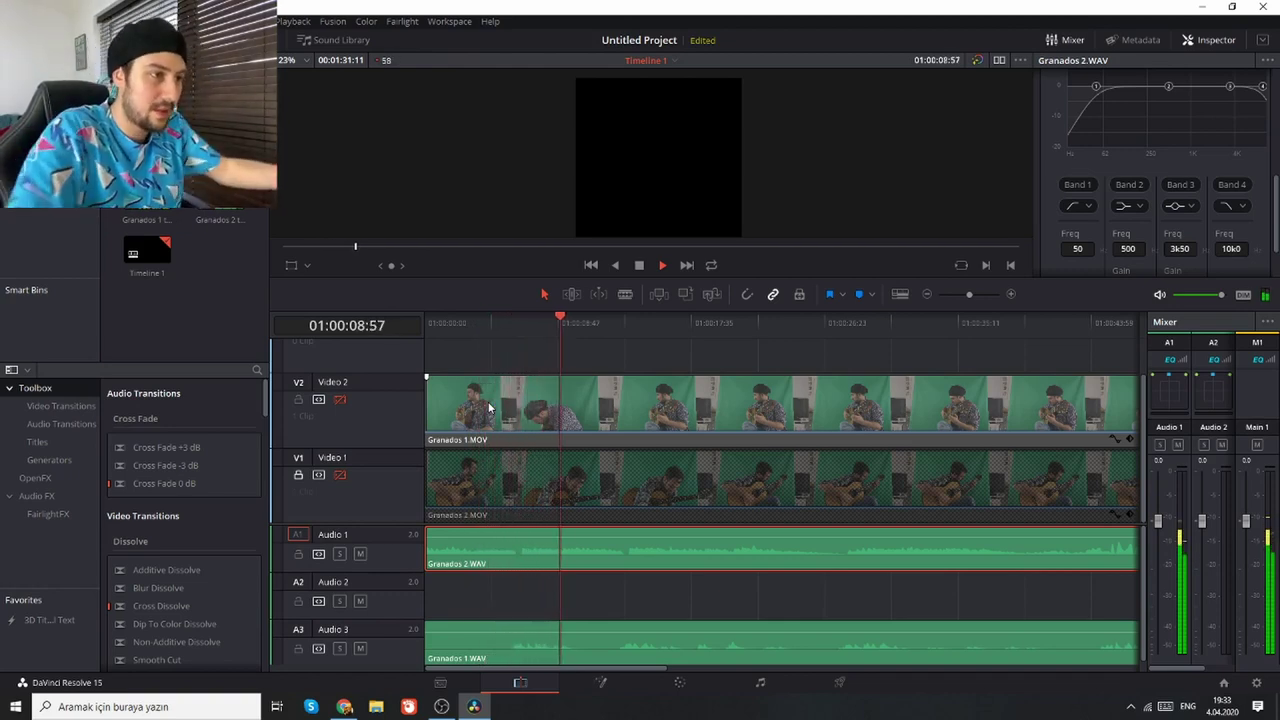
click(584, 404)
drag(482, 675, 478, 678)
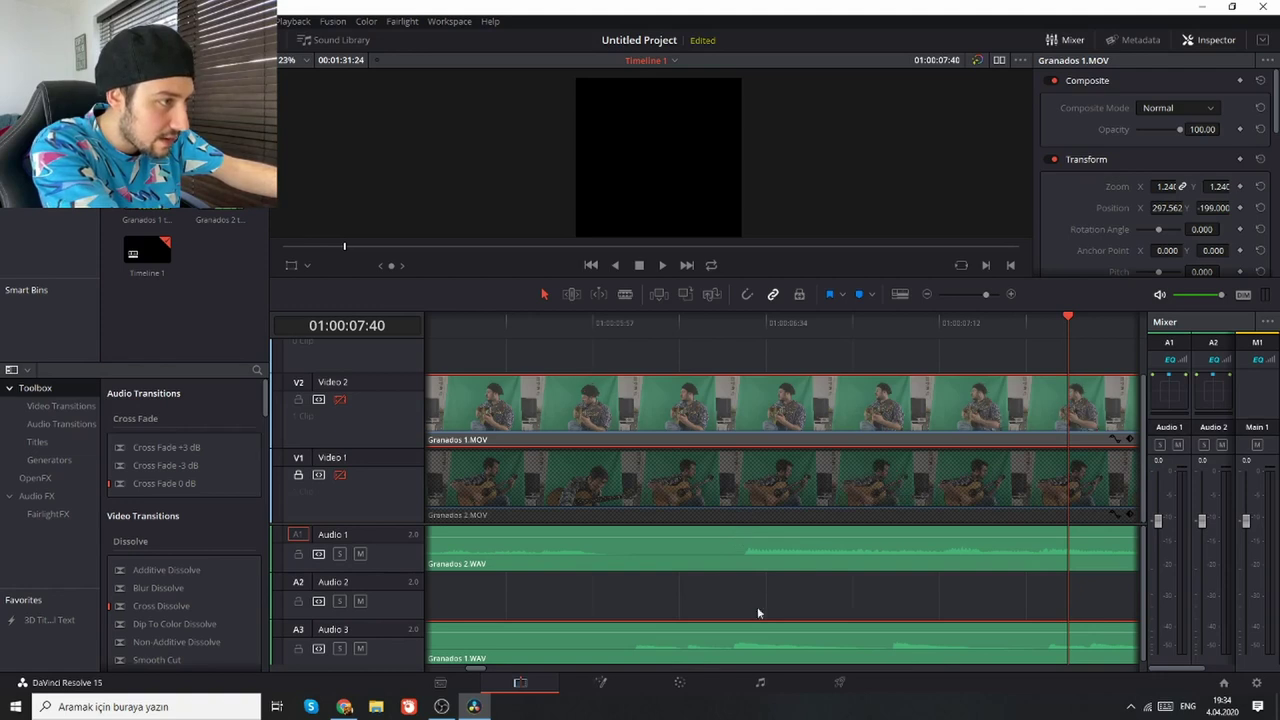
drag(919, 400, 805, 425)
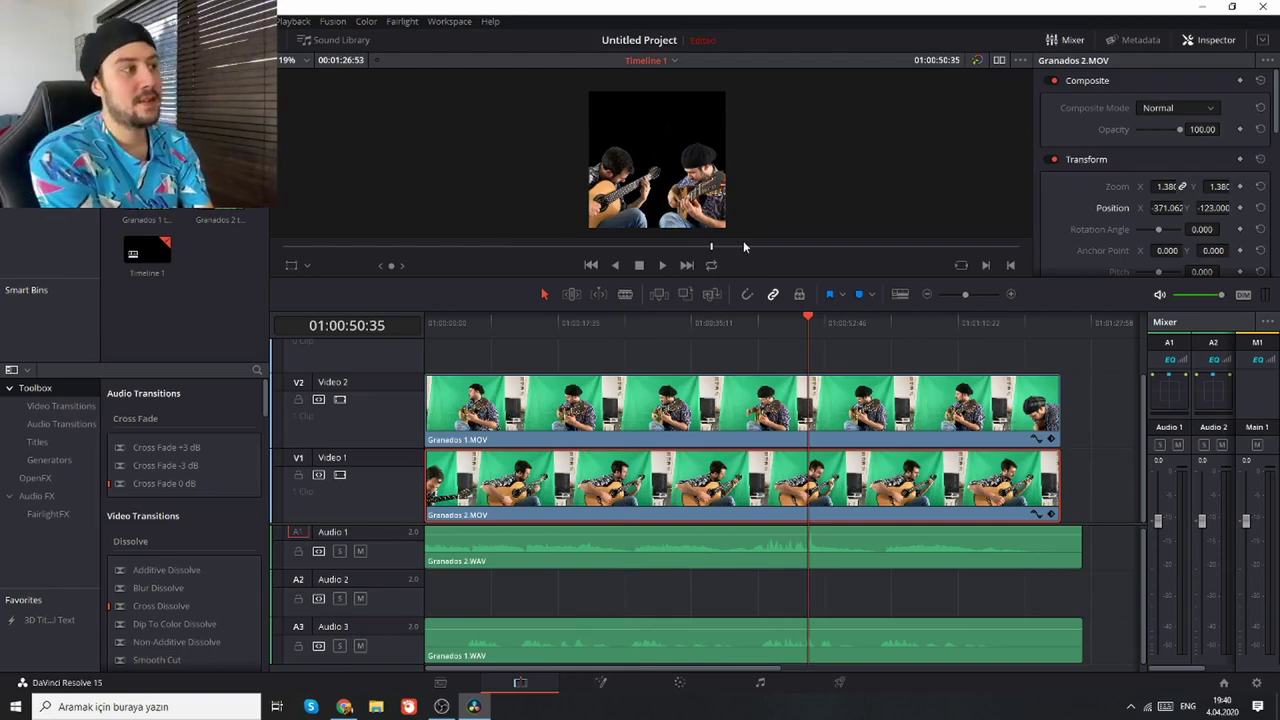
Step: Search Google Images for 'andalusia spain' and drag the downloaded Ronda photo into the Media Pool
click(344, 706)
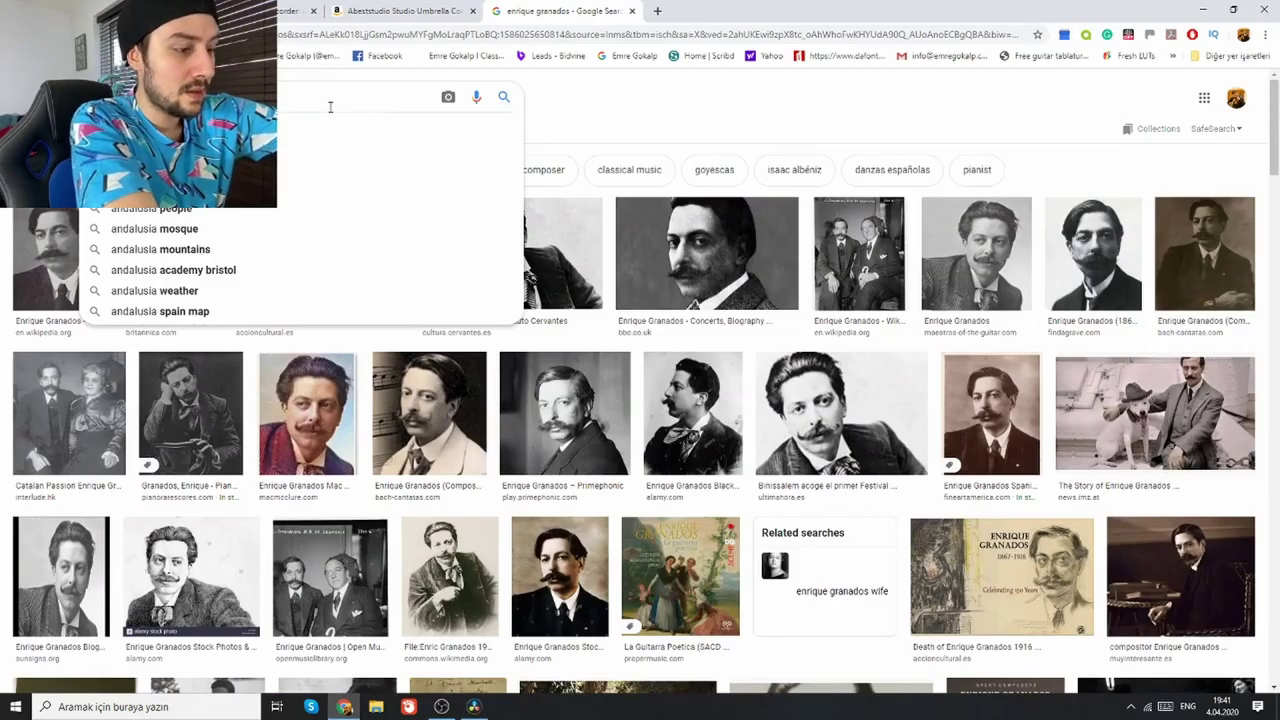
text(spain)
key(Return)
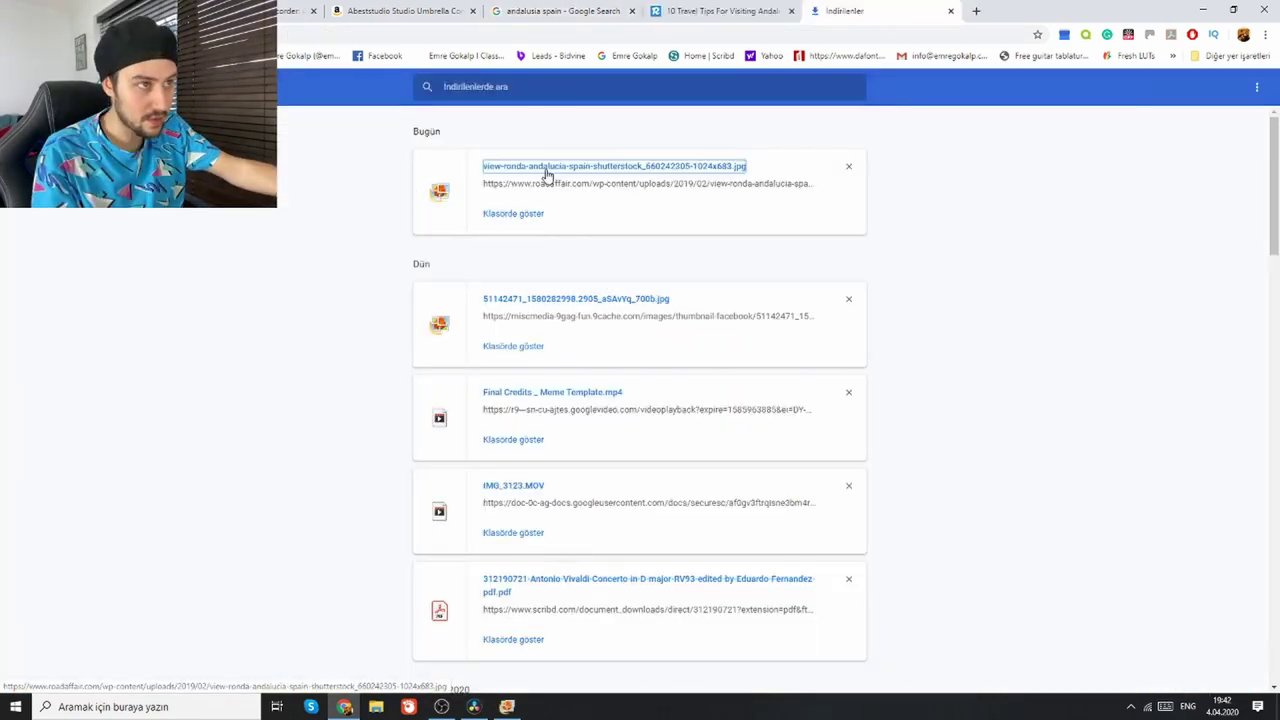
drag(618, 167, 182, 281)
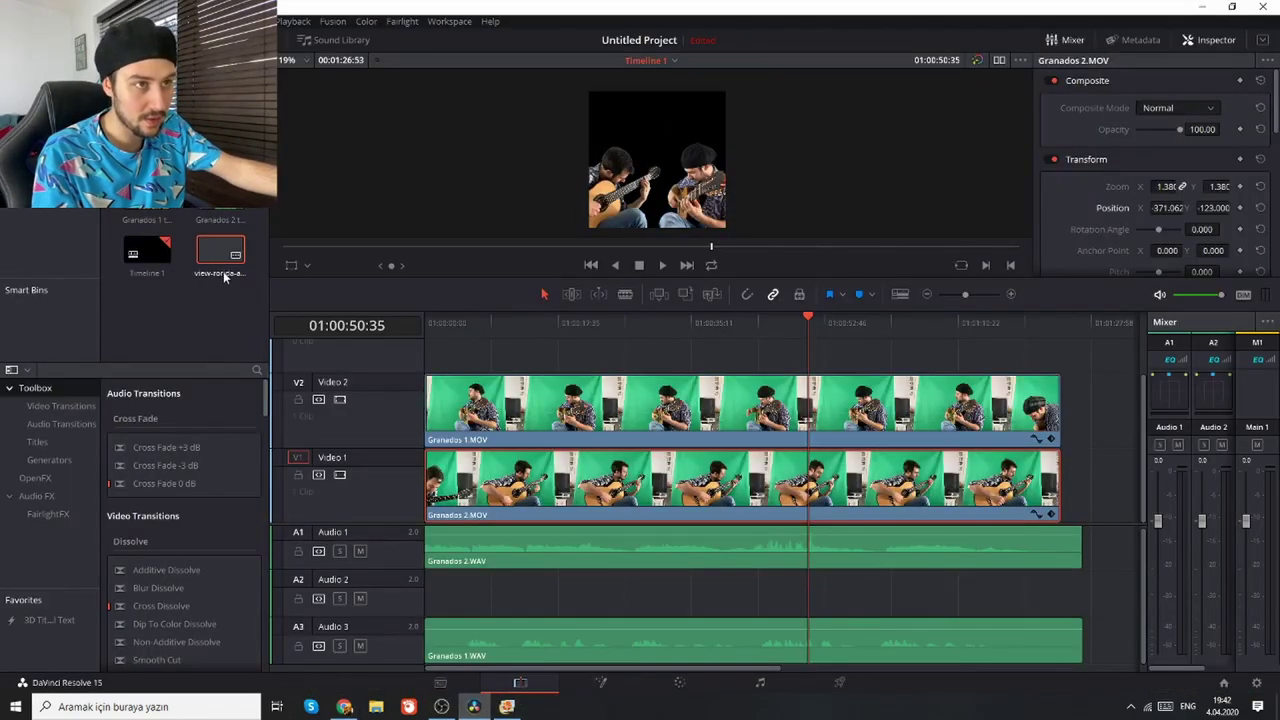
Step: Move both guitar clips up a track and lay the Ronda photo on Video 1 for the whole song
scroll(652, 342, up, 2)
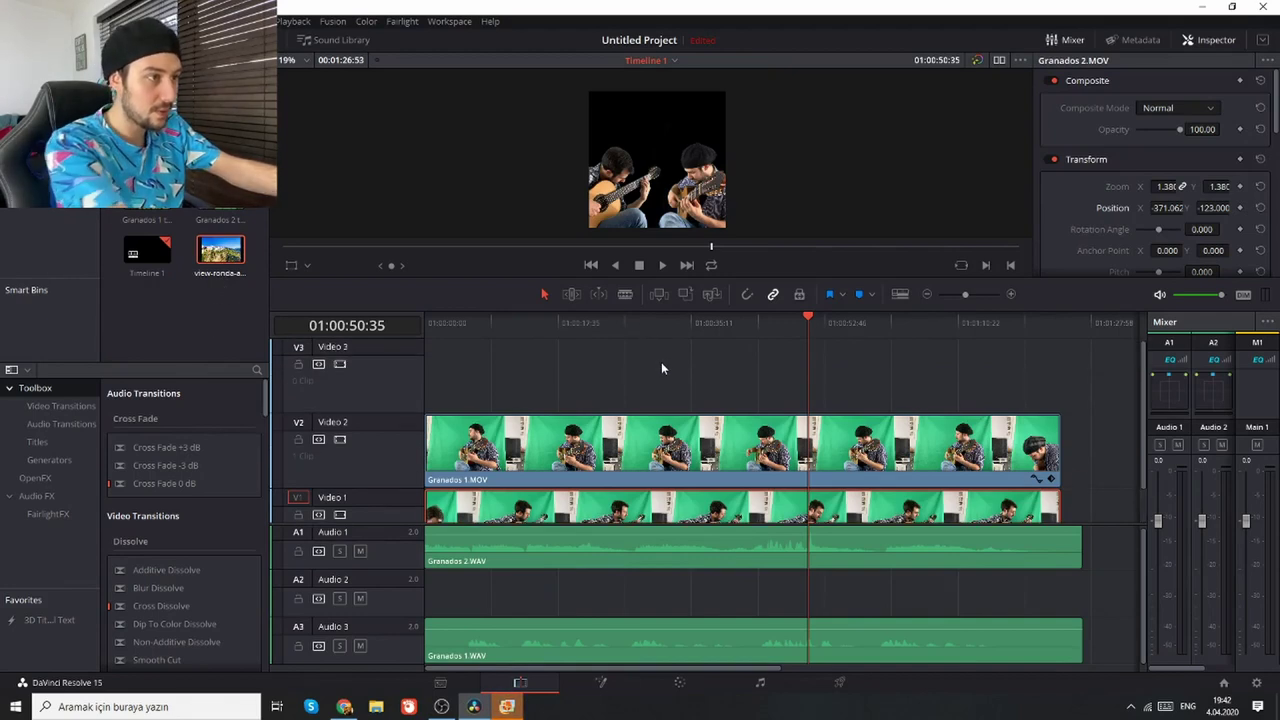
drag(225, 252, 155, 292)
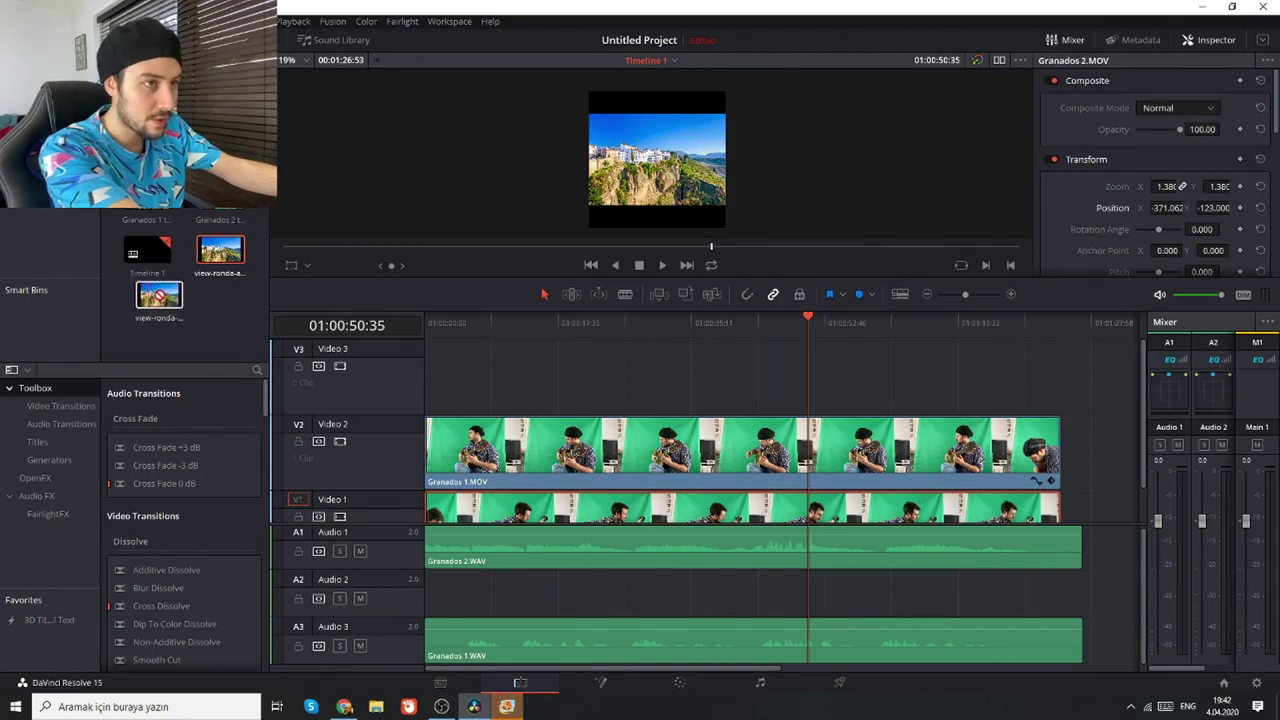
ctrl+click(728, 442)
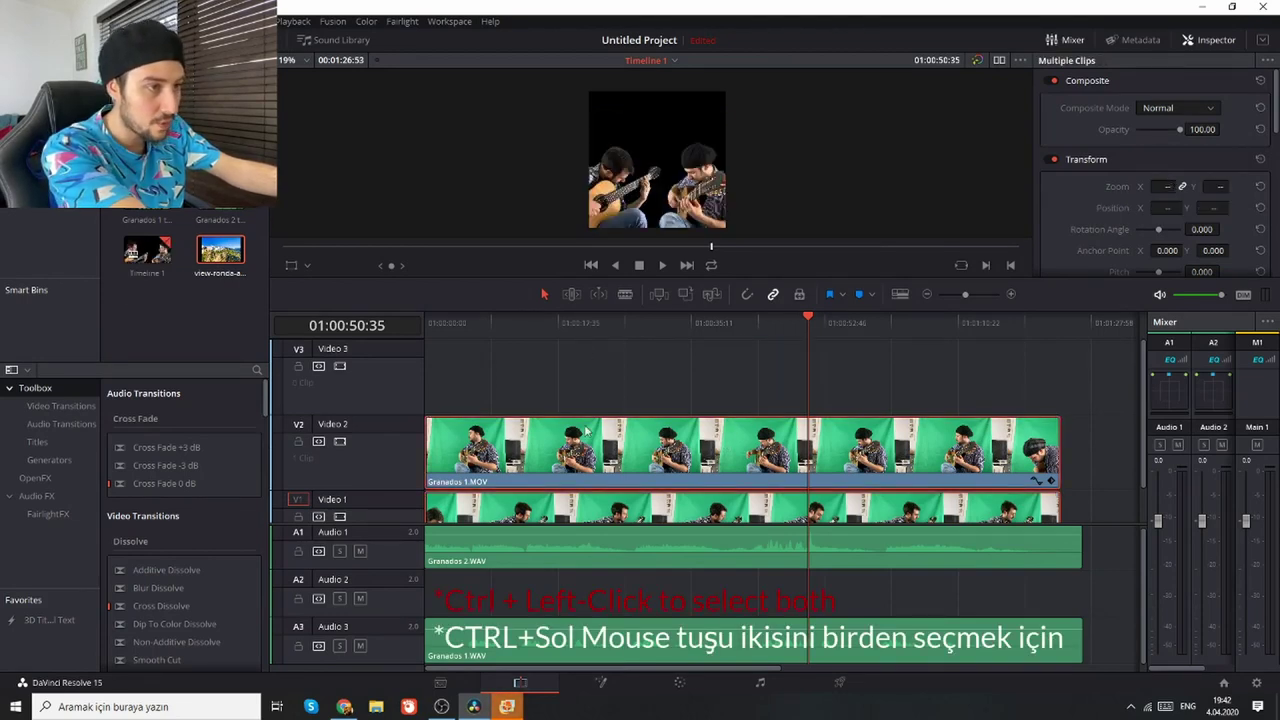
drag(585, 447, 577, 416)
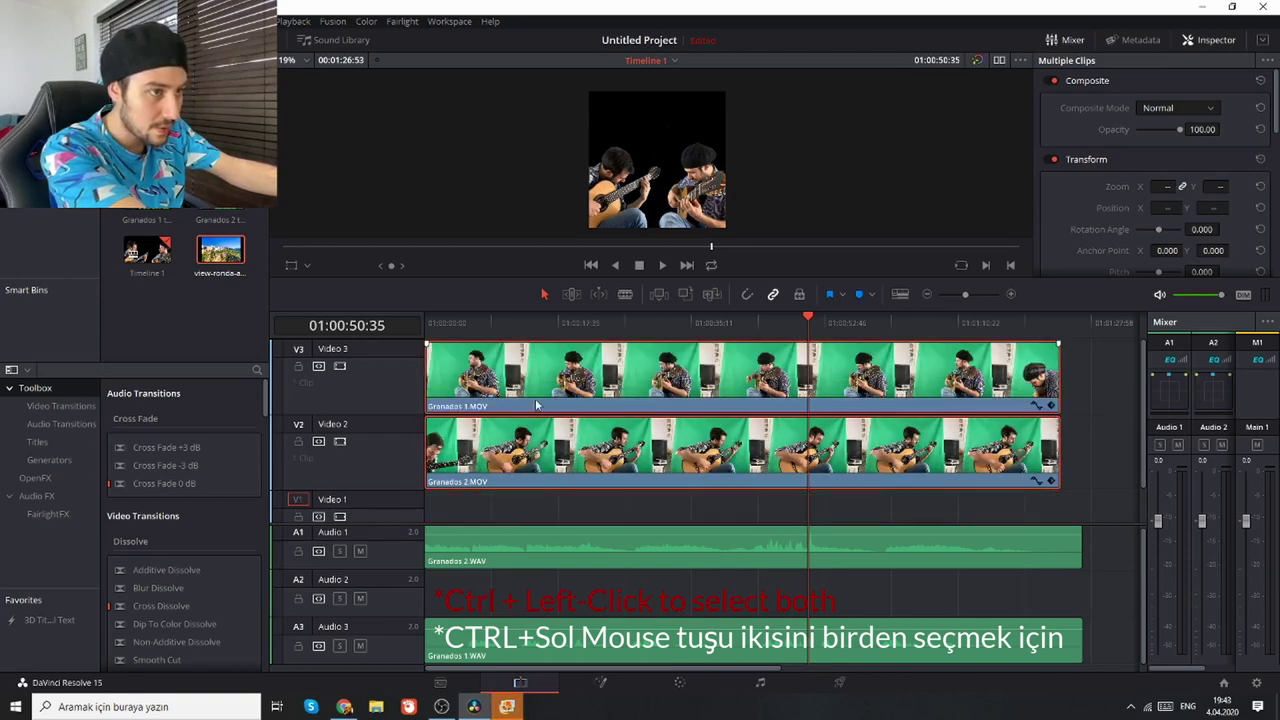
scroll(442, 498, down, 2)
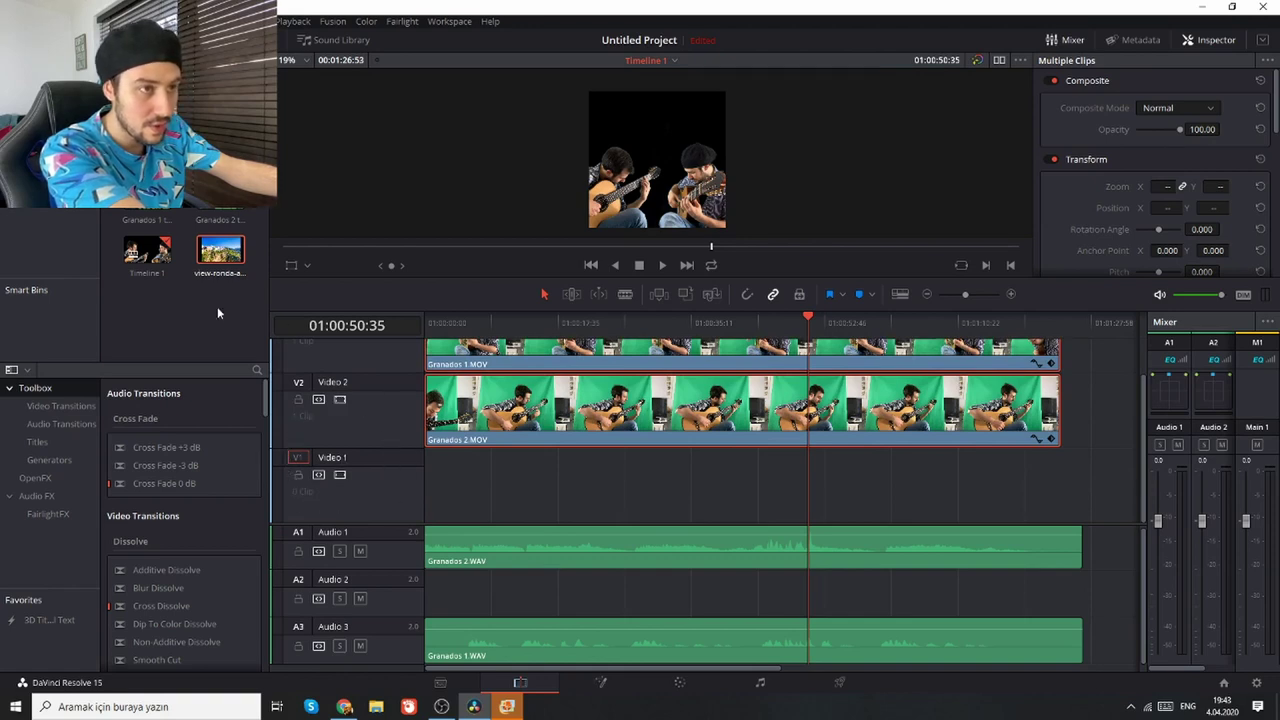
drag(214, 254, 426, 485)
click(572, 495)
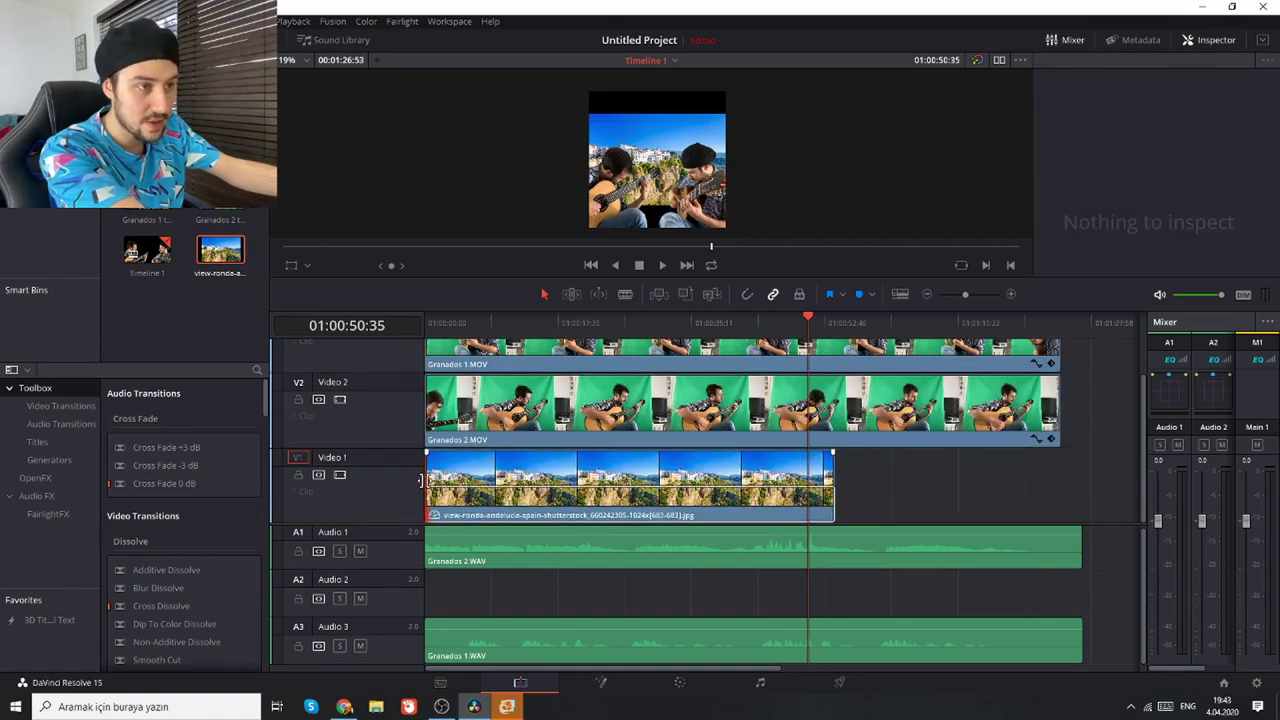
drag(836, 488, 1057, 503)
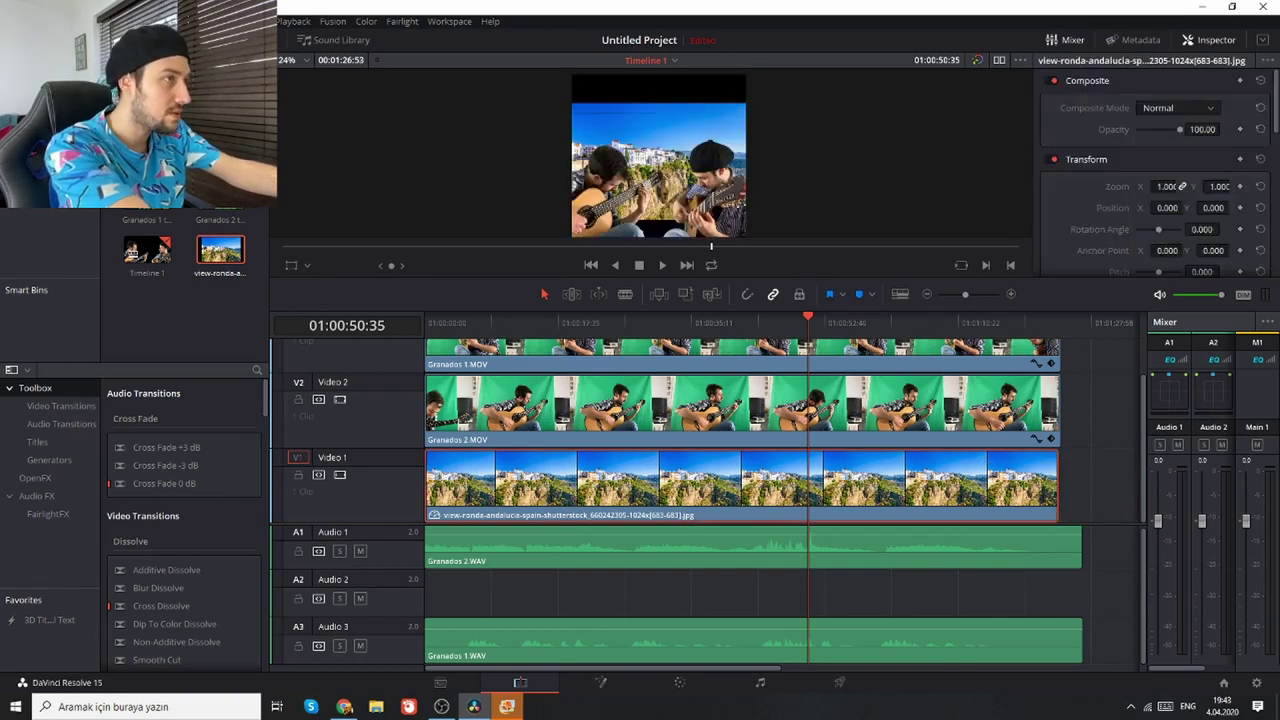
Step: Scale the Ronda background to zoom 1.95 and shift its position to frame the town
drag(1167, 186, 1215, 186)
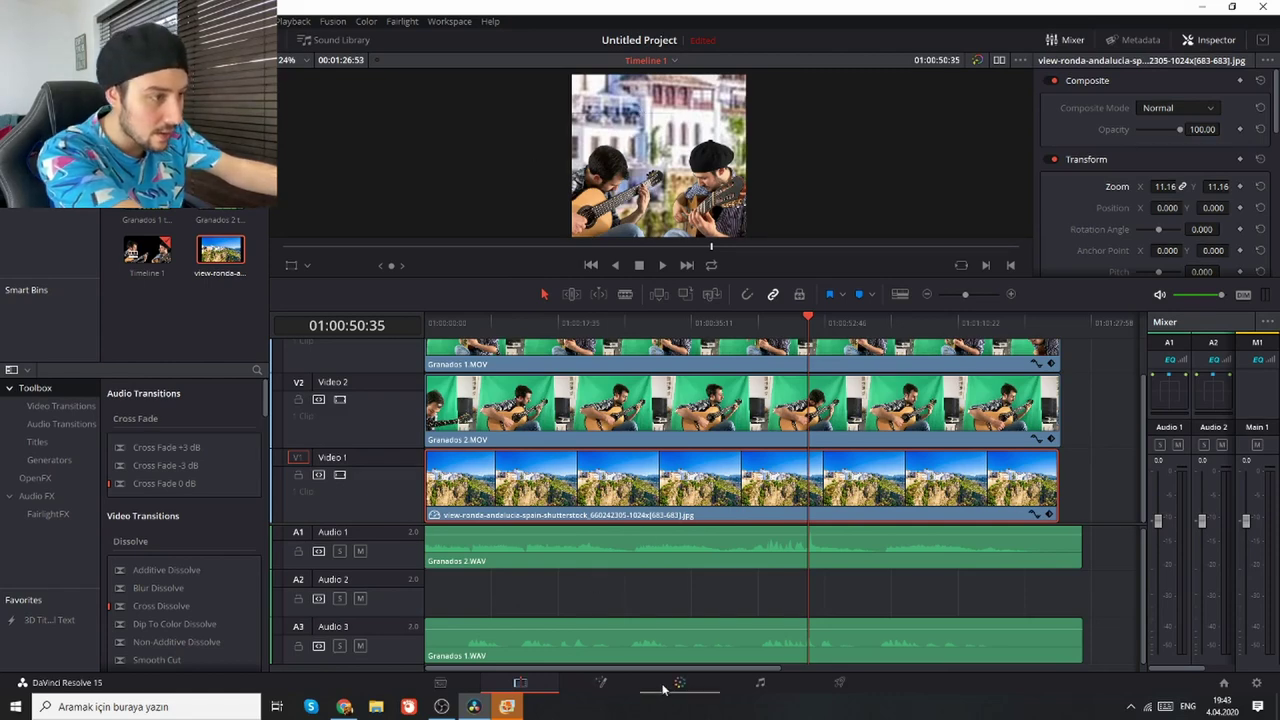
click(680, 683)
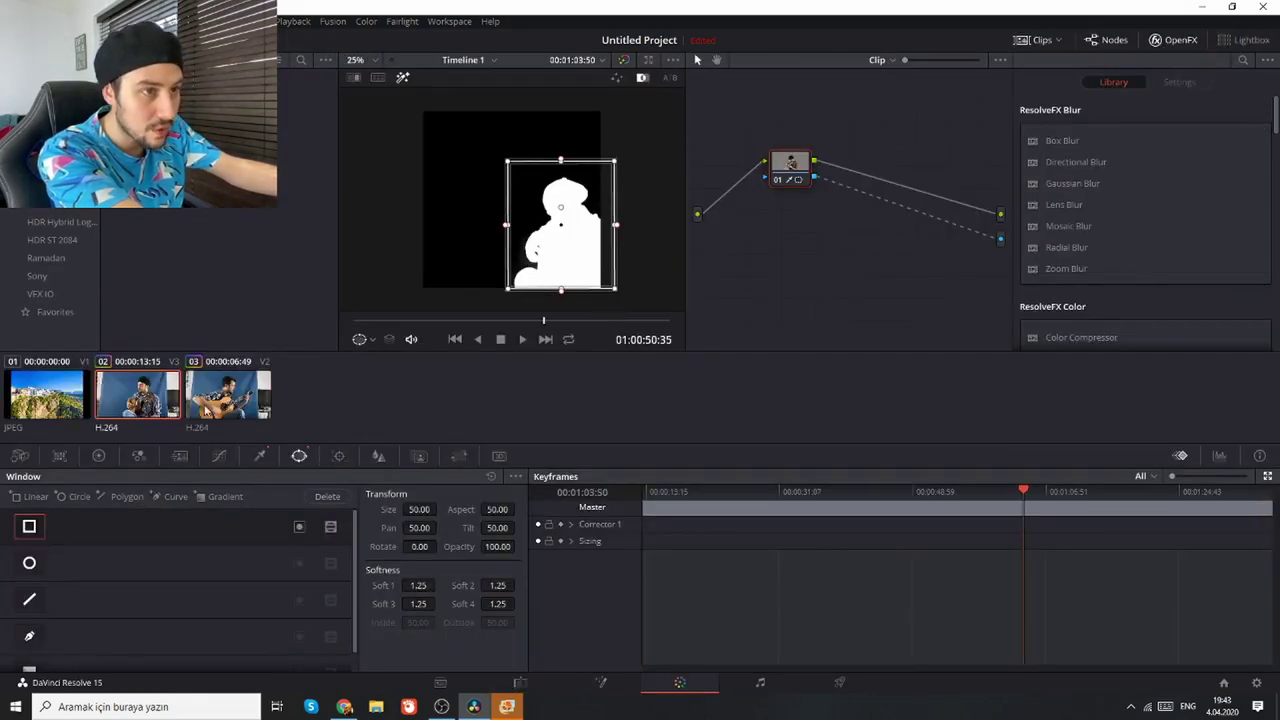
click(228, 398)
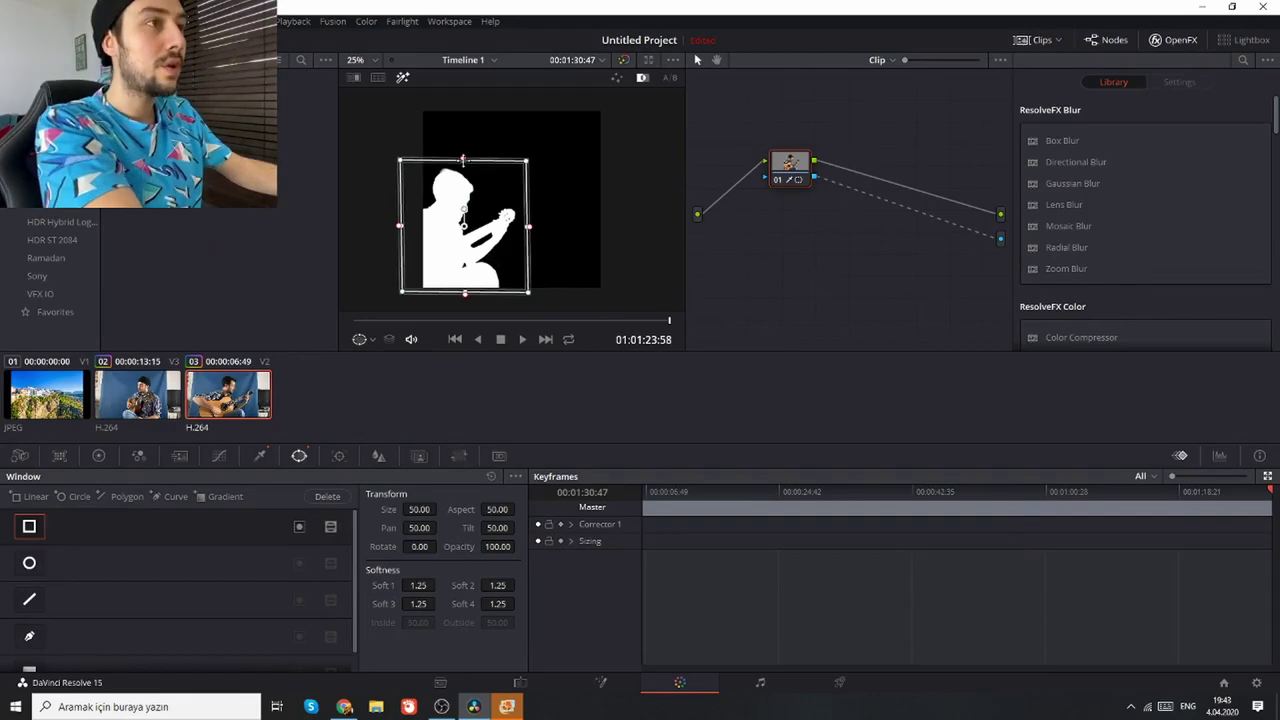
click(520, 683)
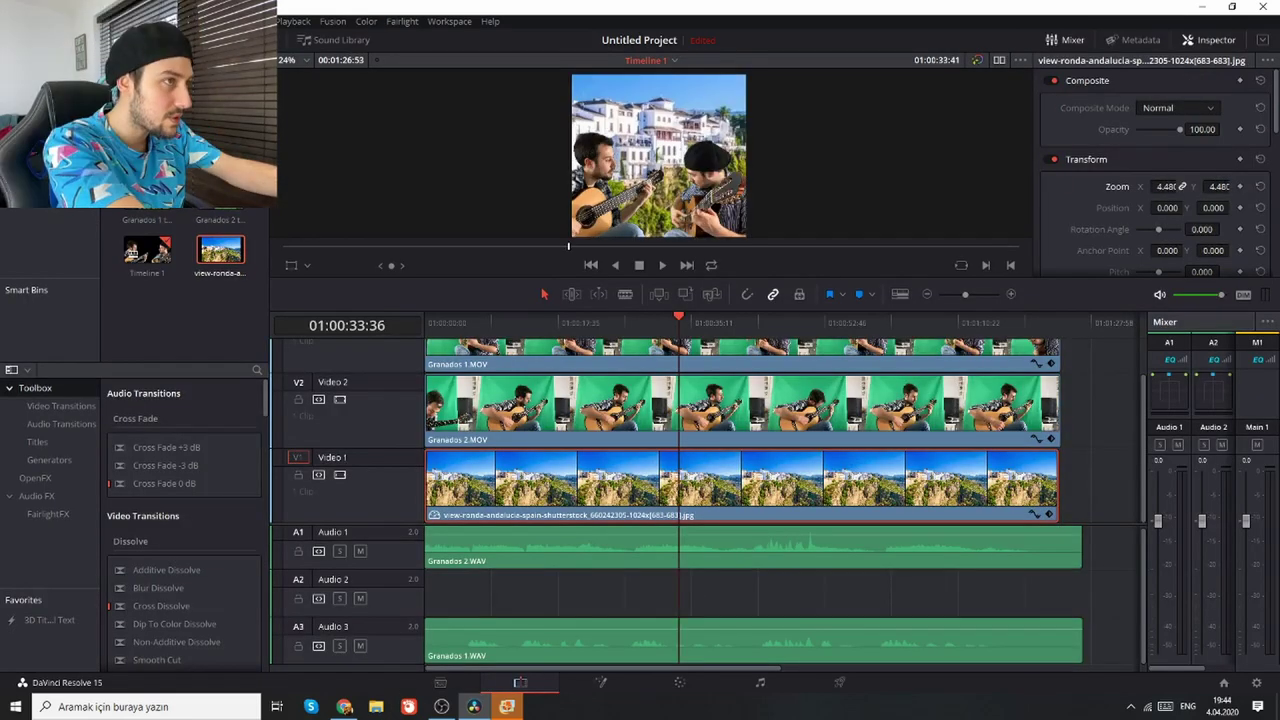
drag(1218, 186, 1190, 186)
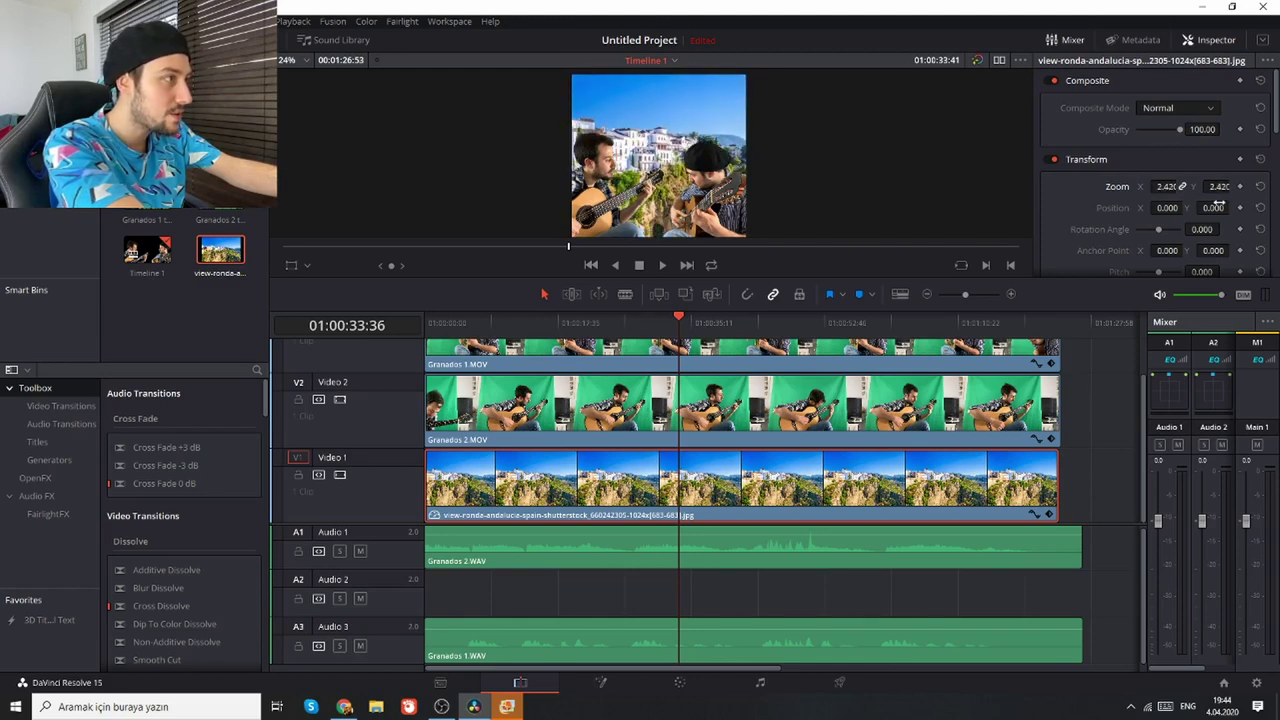
drag(1166, 186, 1150, 186)
drag(1166, 208, 1240, 208)
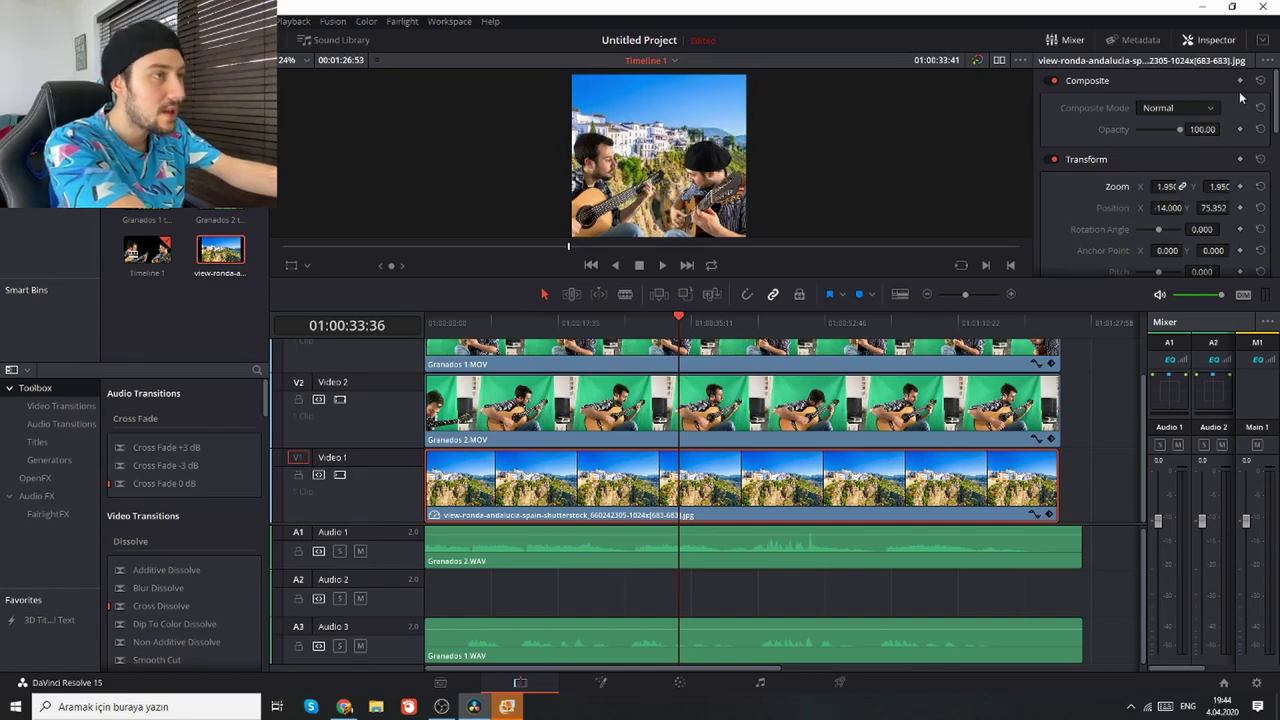
key(shift+6)
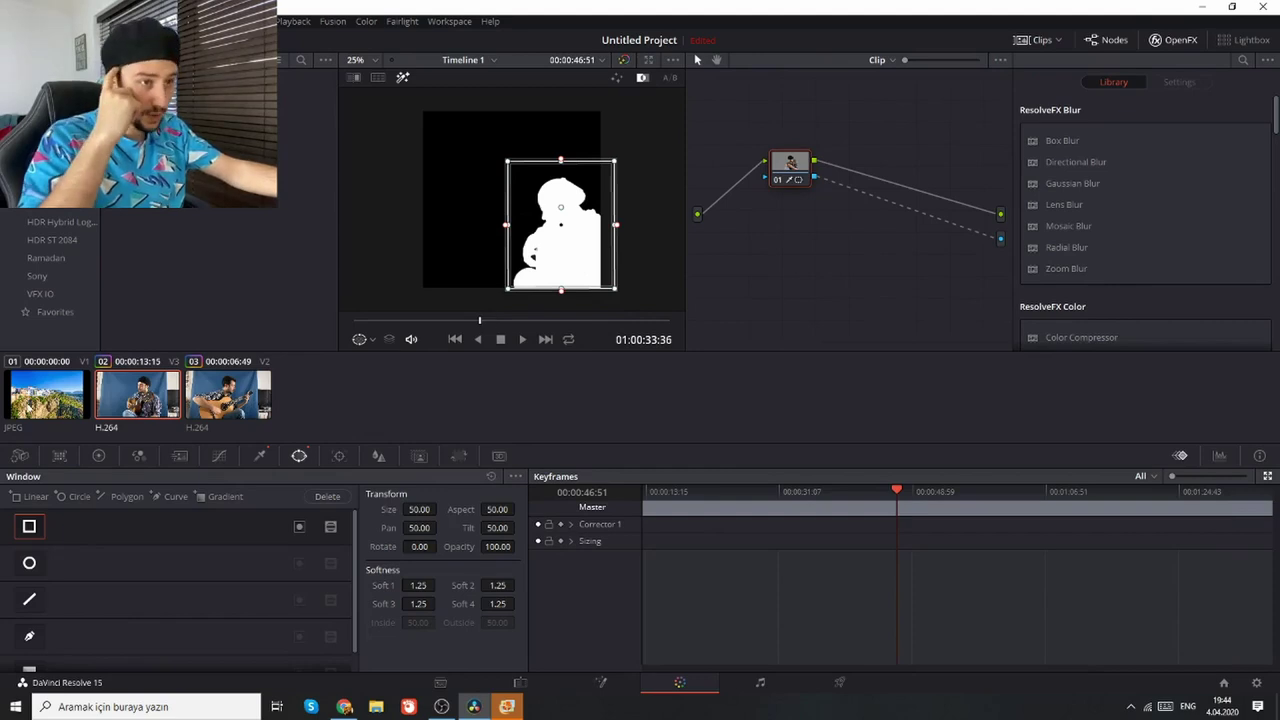
Step: Select the Ronda photo clip and reset its Lift color wheel to 0.00
click(32, 404)
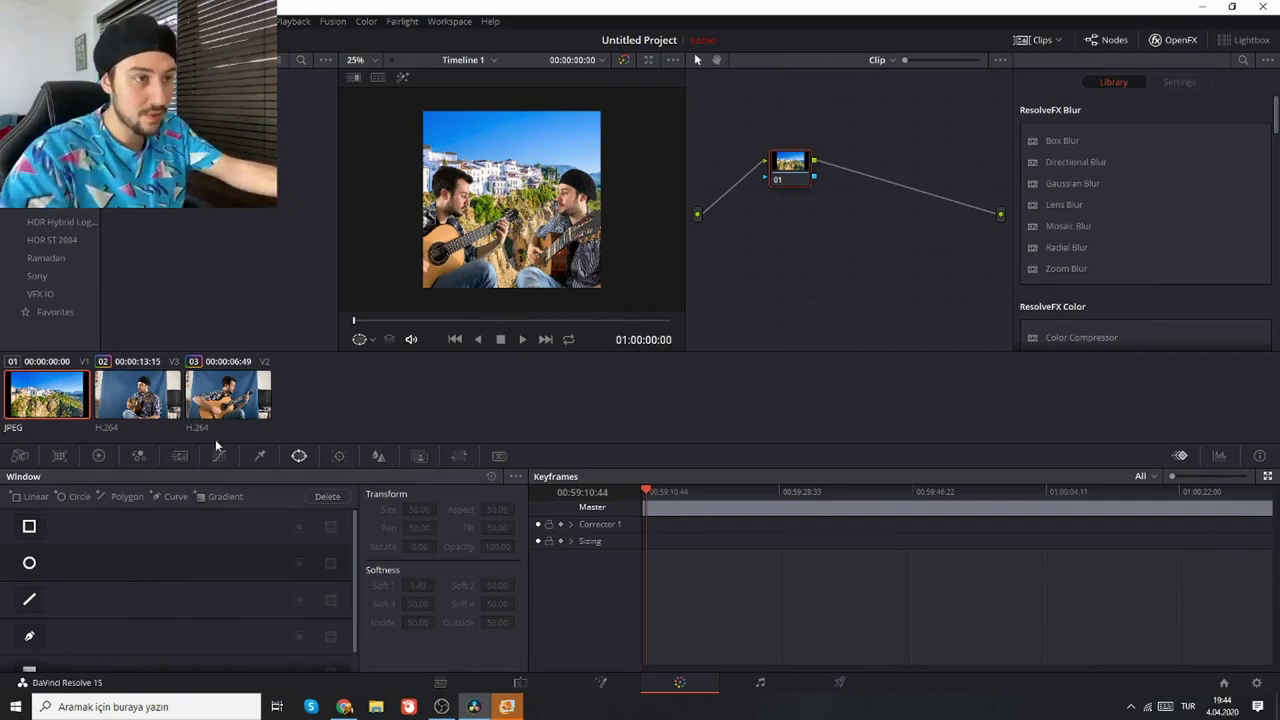
click(139, 456)
click(99, 457)
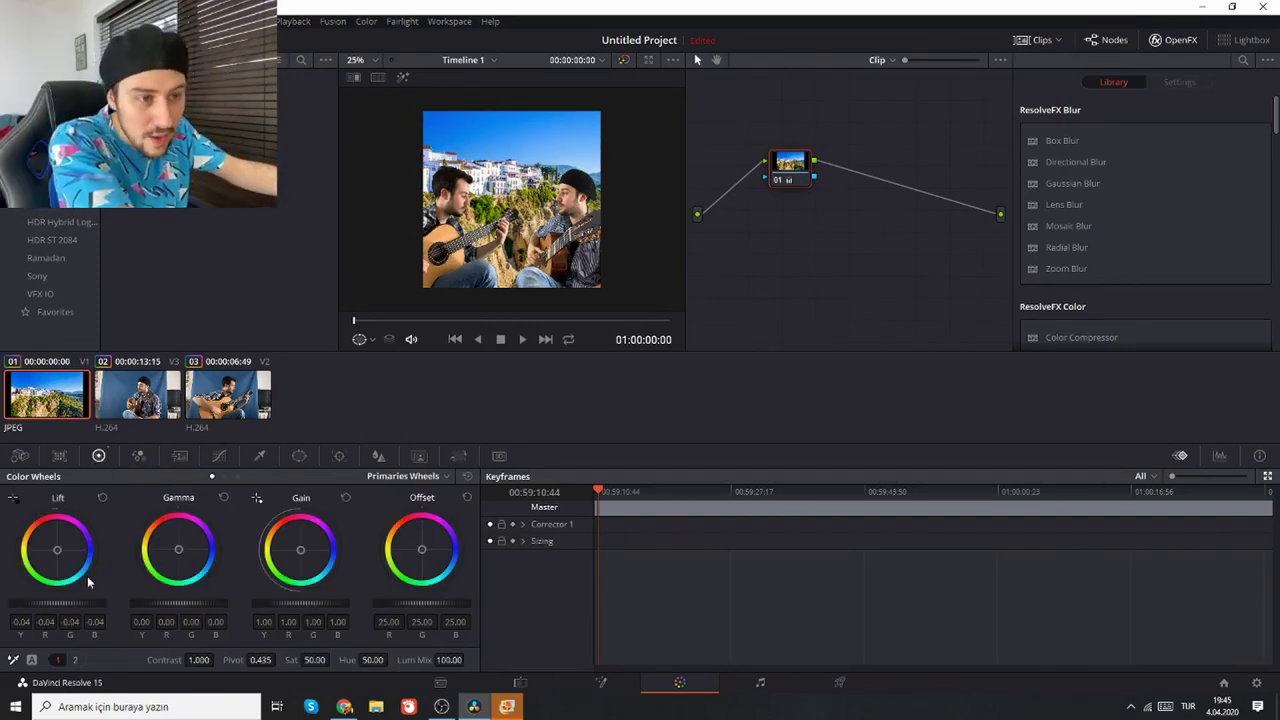
double_click(57, 603)
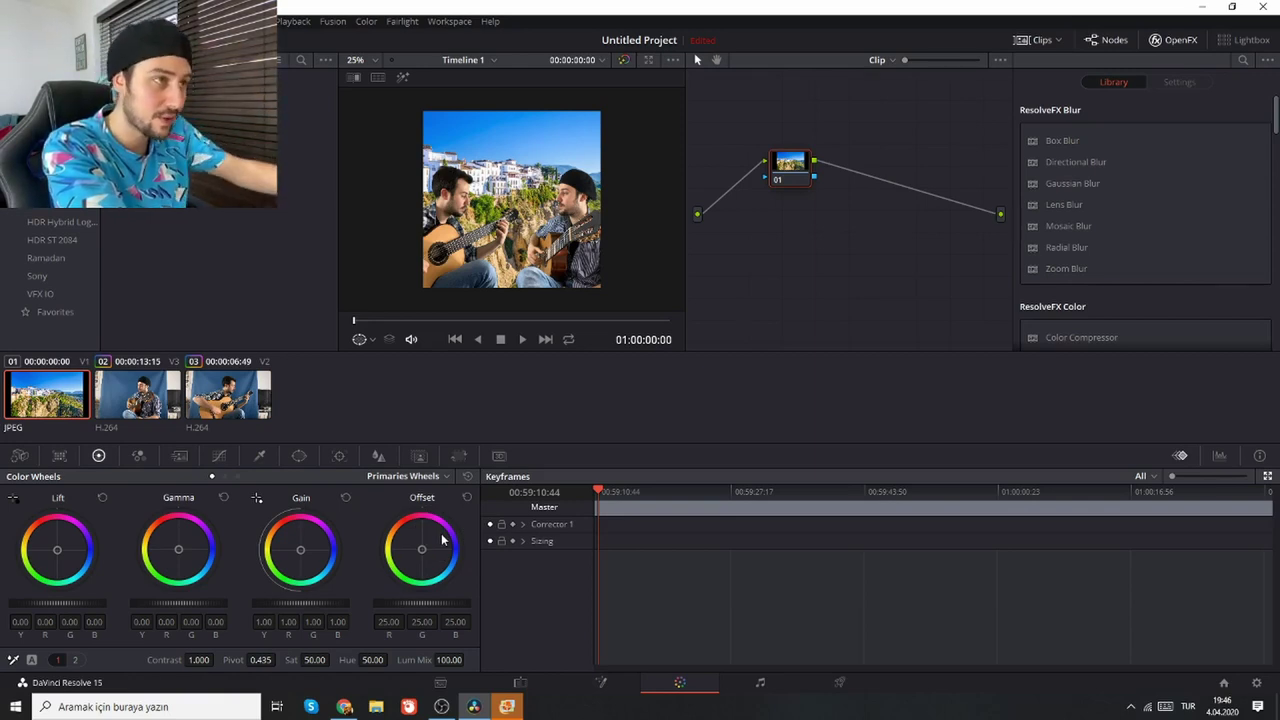
scroll(360, 320, down, 1)
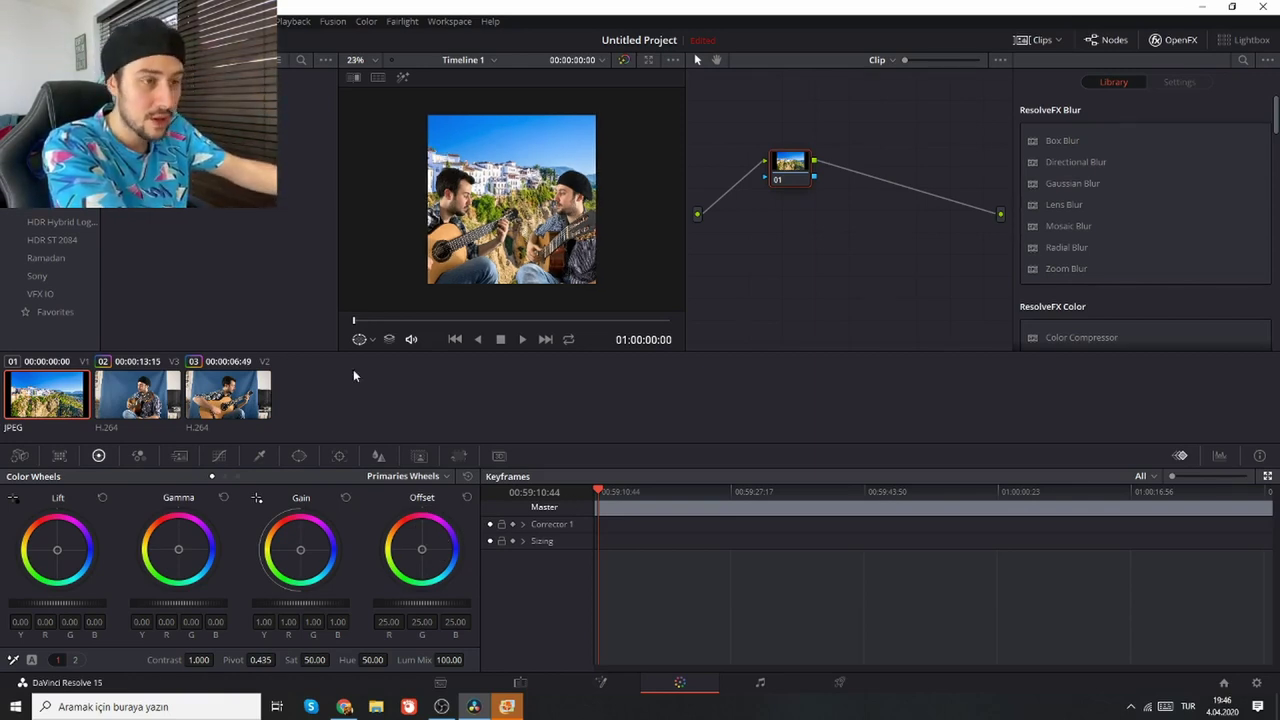
Step: Shape clip 01's landscape curve by pulling the top point down, lowering midtones and adding low points
click(219, 456)
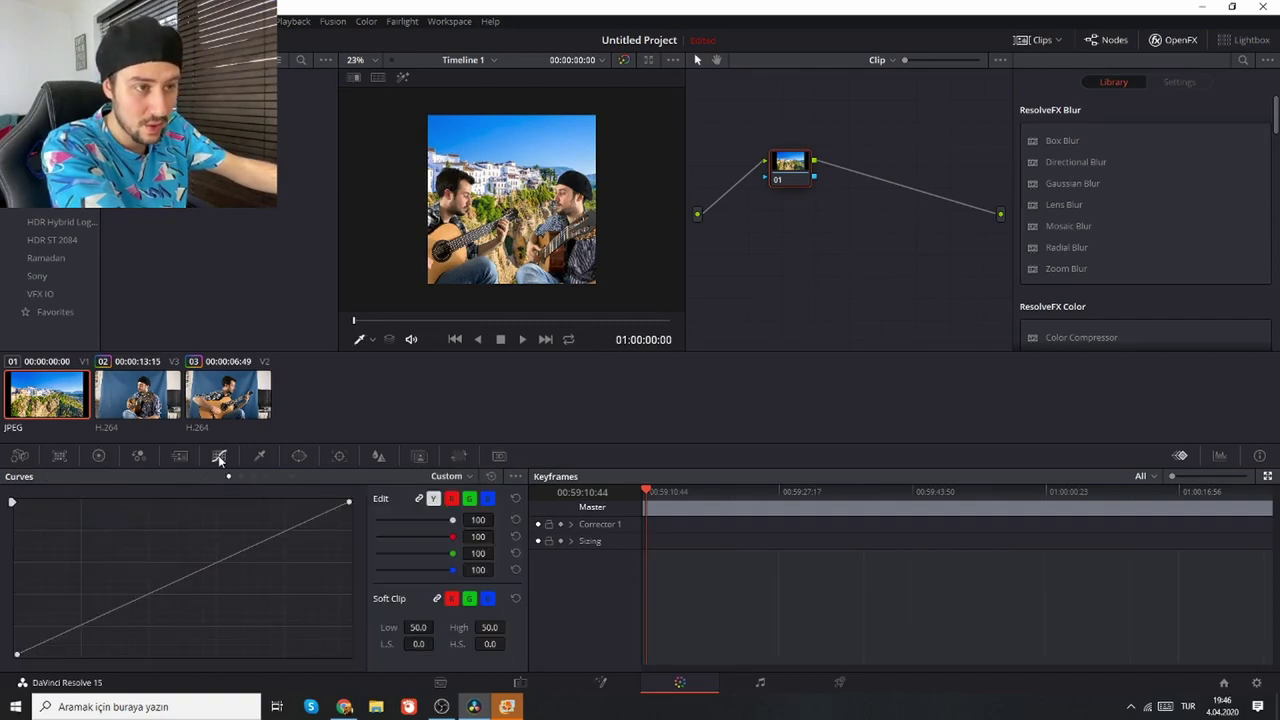
click(349, 501)
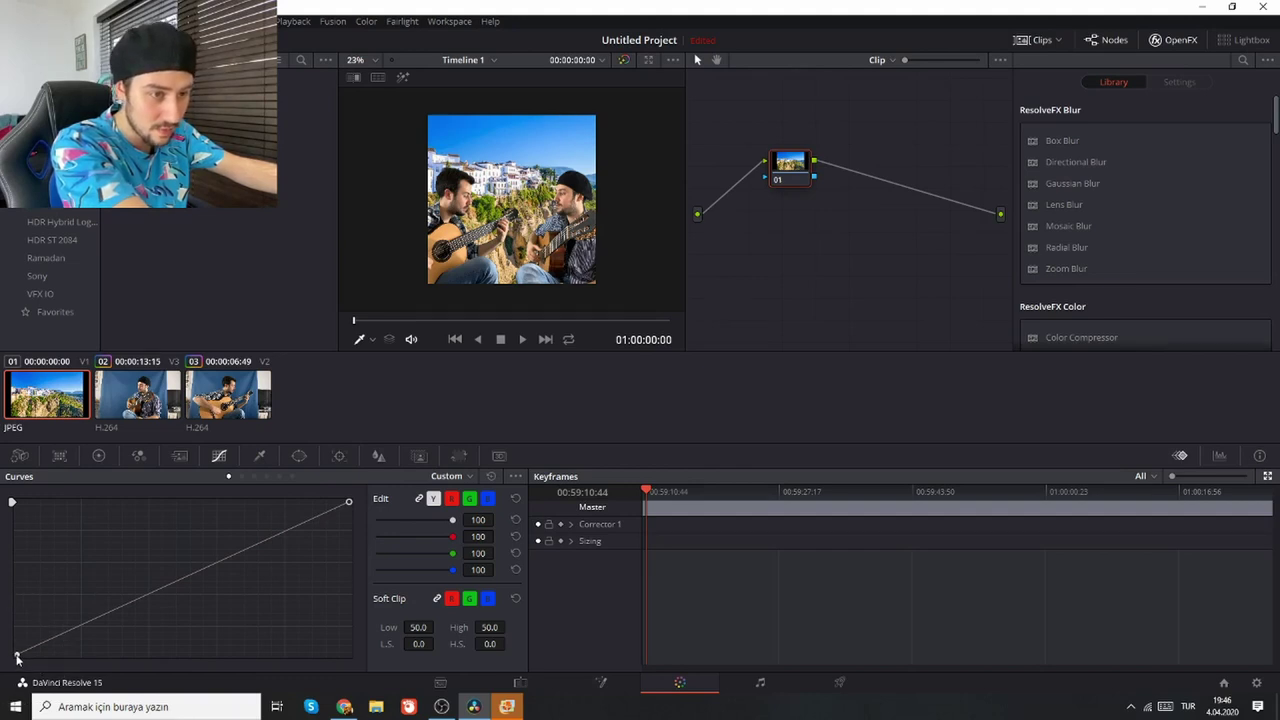
drag(348, 502, 434, 512)
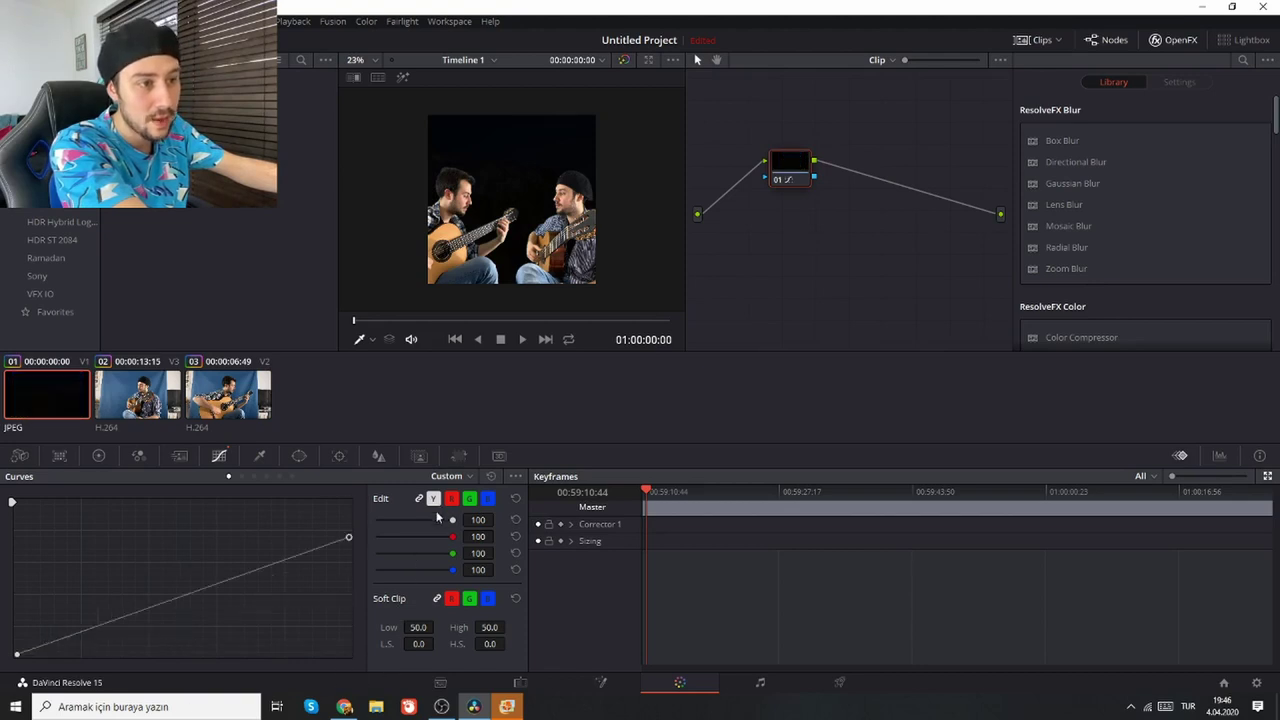
drag(217, 562, 219, 589)
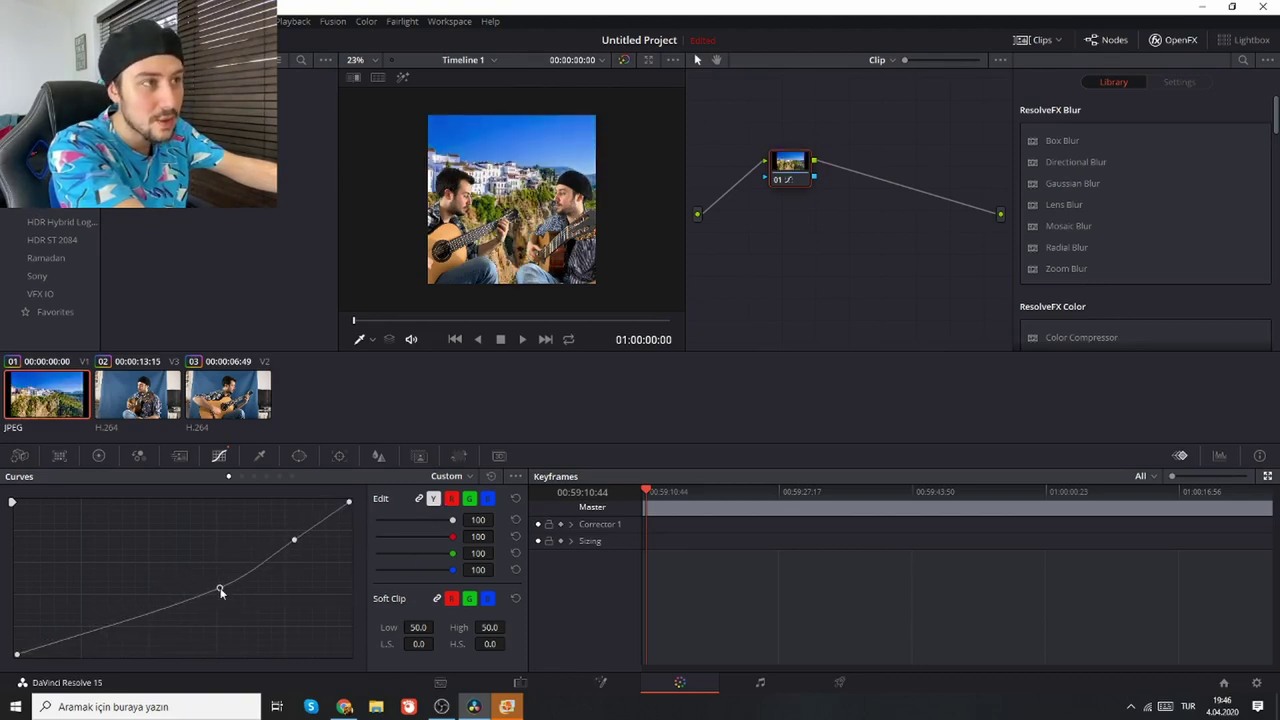
click(149, 605)
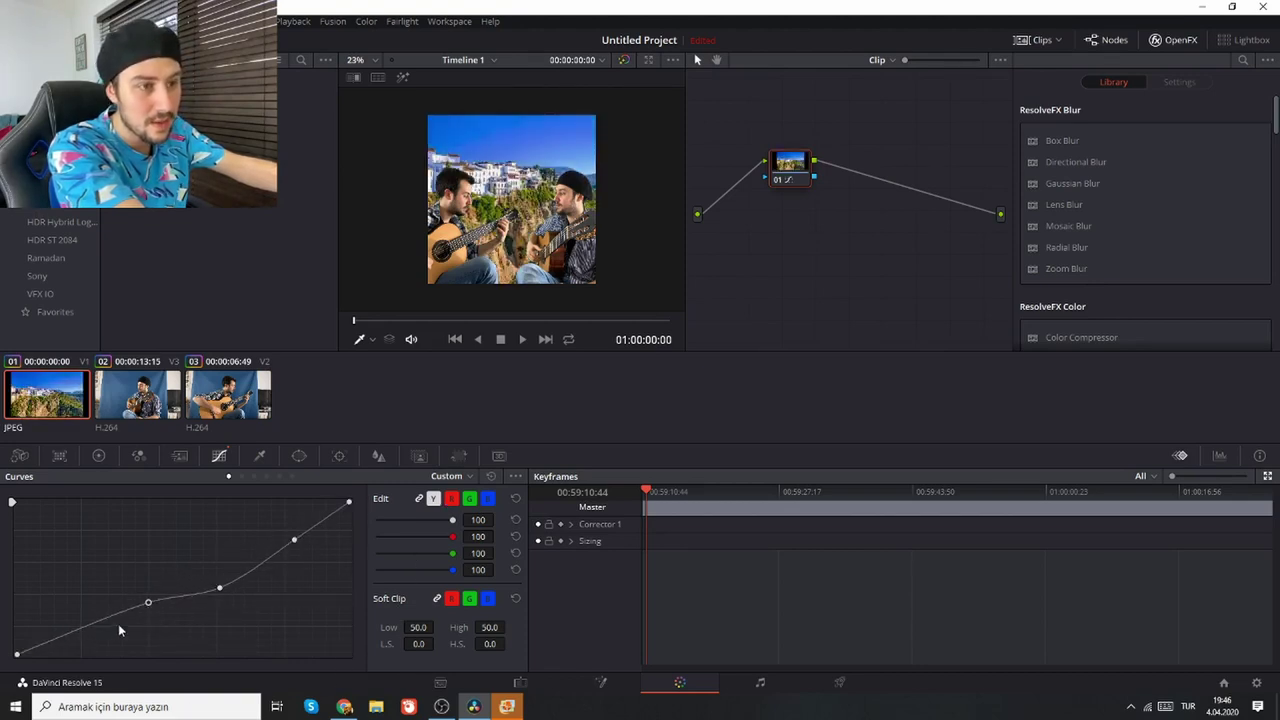
click(91, 628)
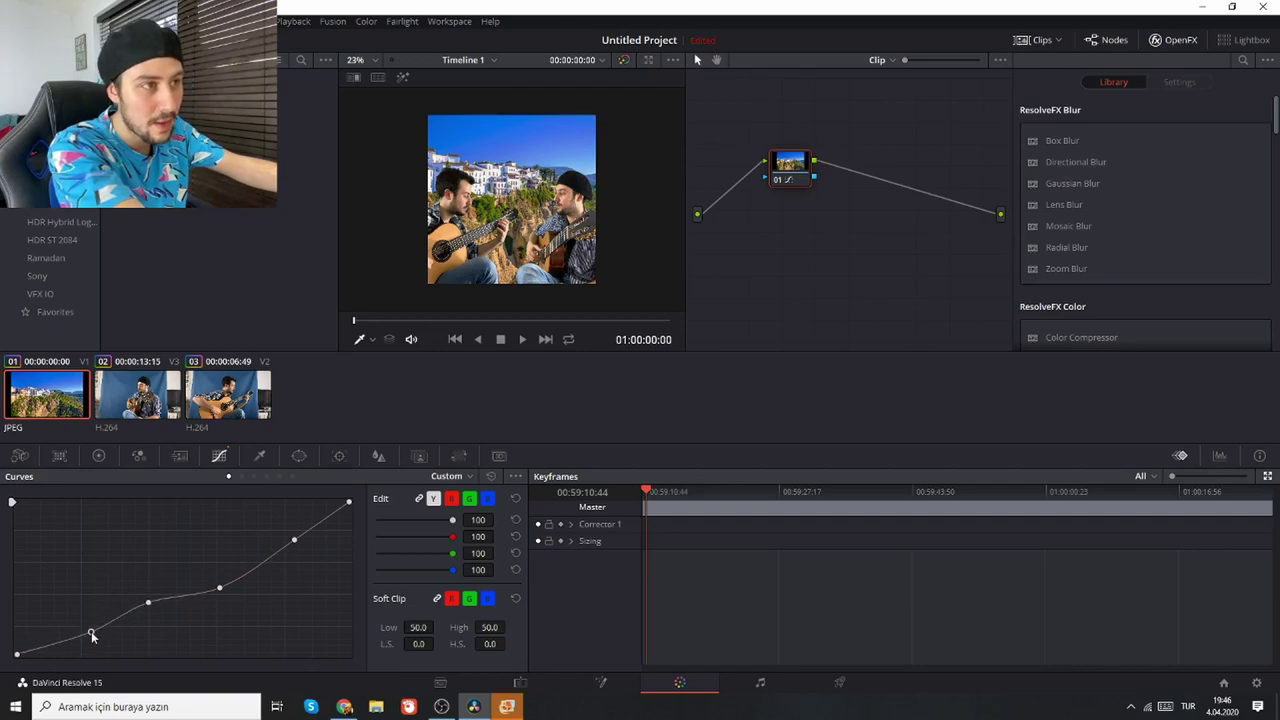
Step: Select clip 03 and drag its low curve point down to darken the shadows
click(228, 394)
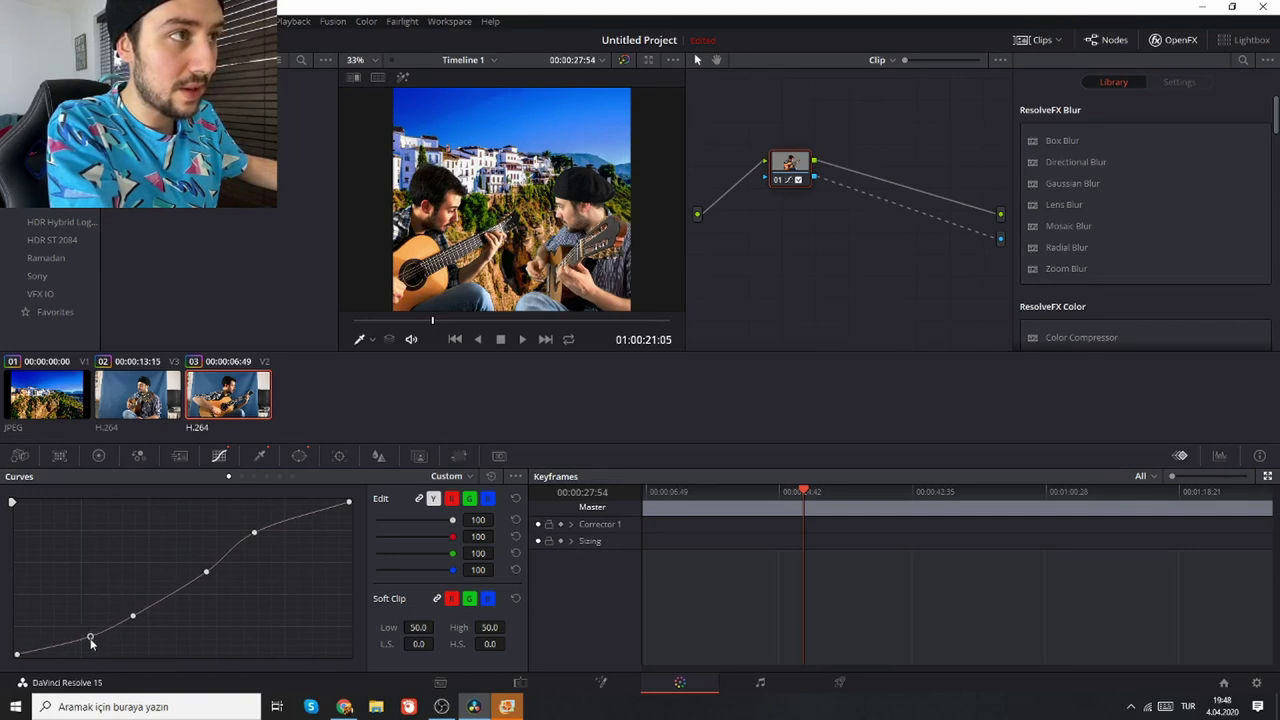
drag(90, 634, 89, 641)
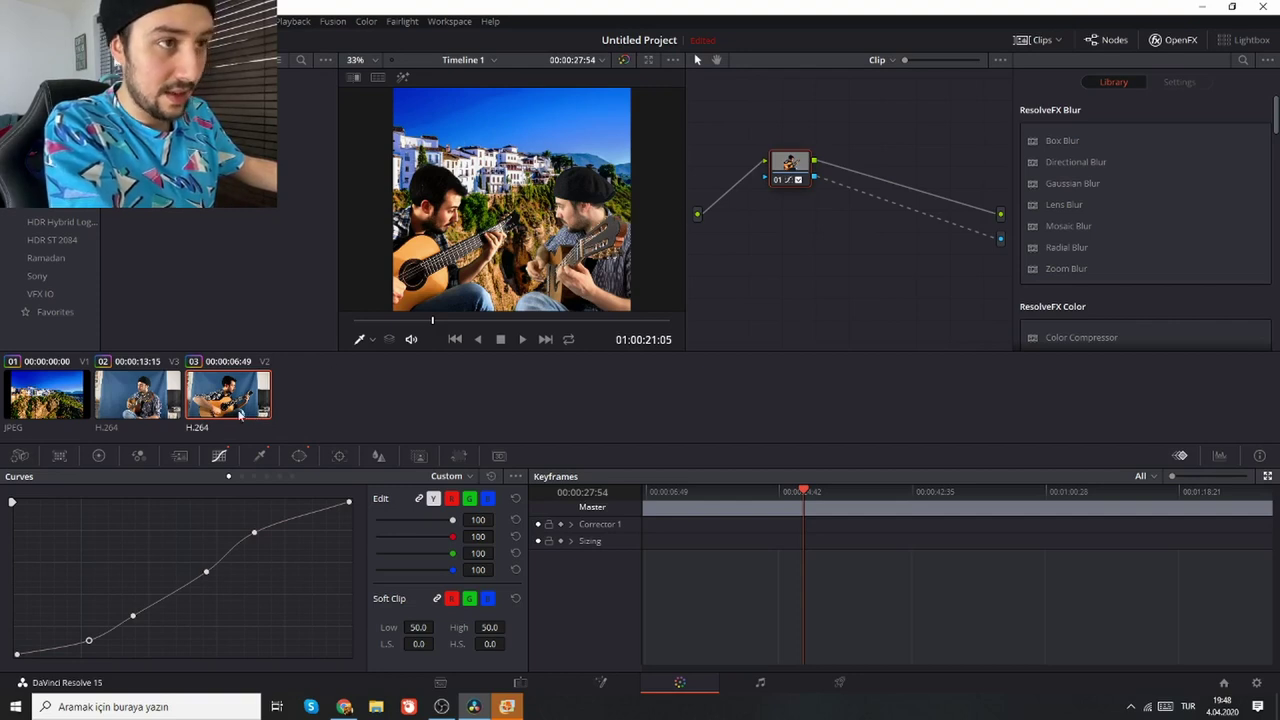
key(Up)
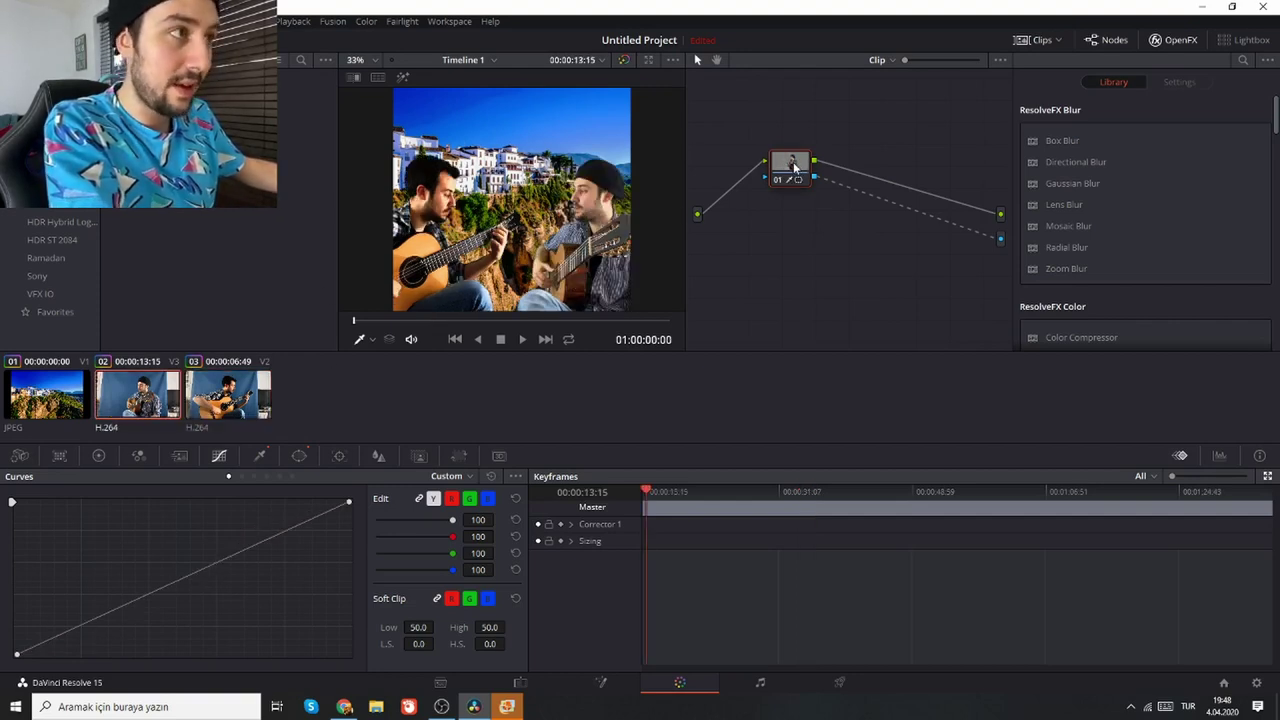
Step: Paste the curve grade onto clip 02, then lower clip 01's saturation from 50 to 25
key(ctrl+v)
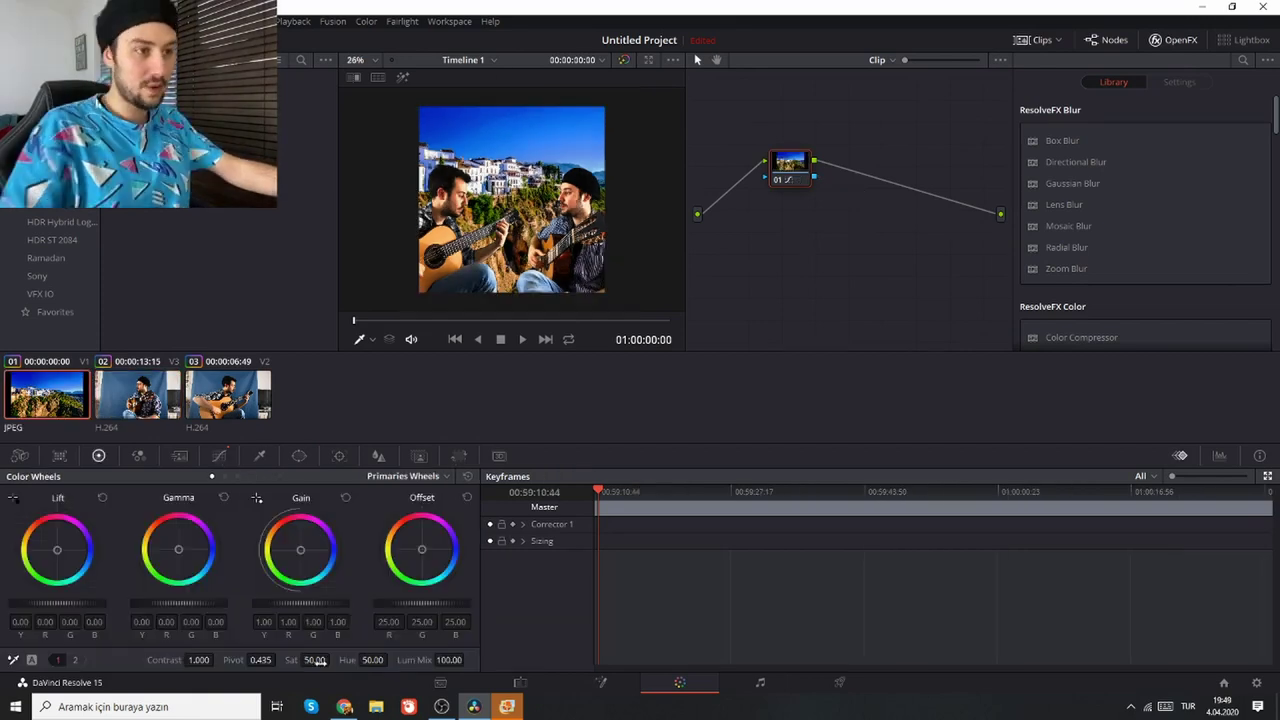
key(Up)
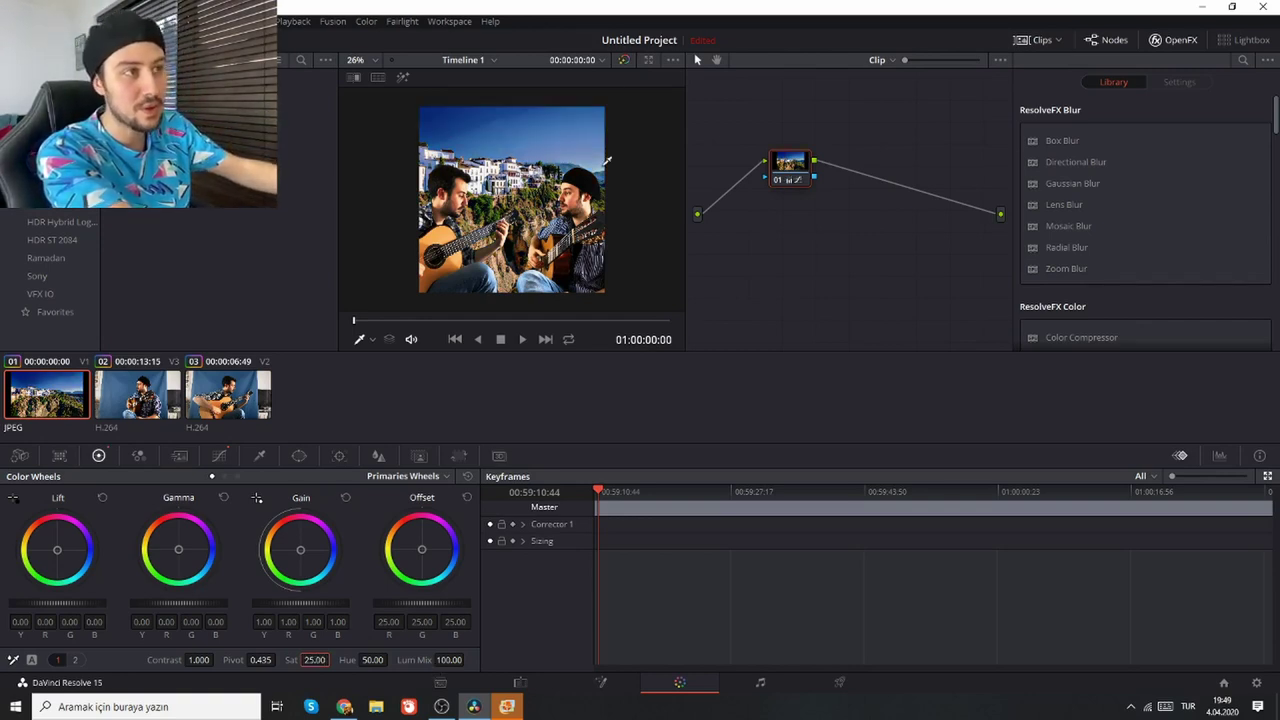
scroll(520, 112, up, 1)
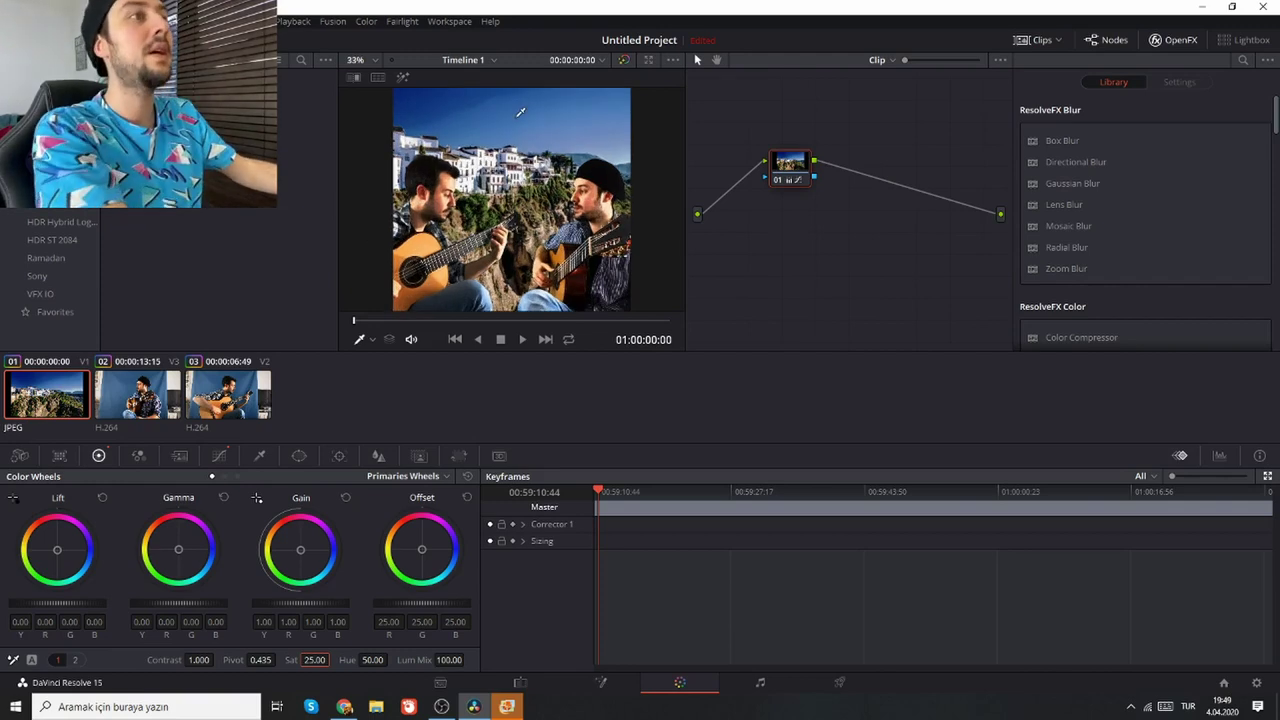
scroll(521, 115, down, 1)
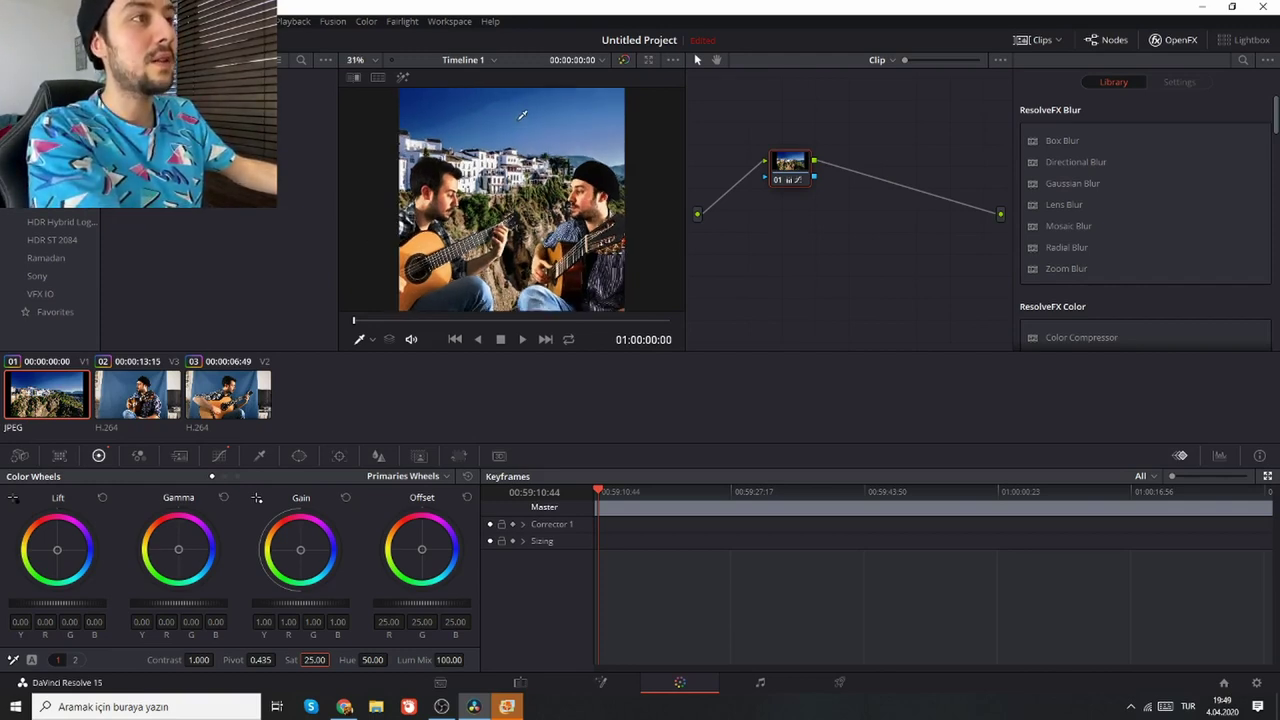
click(219, 456)
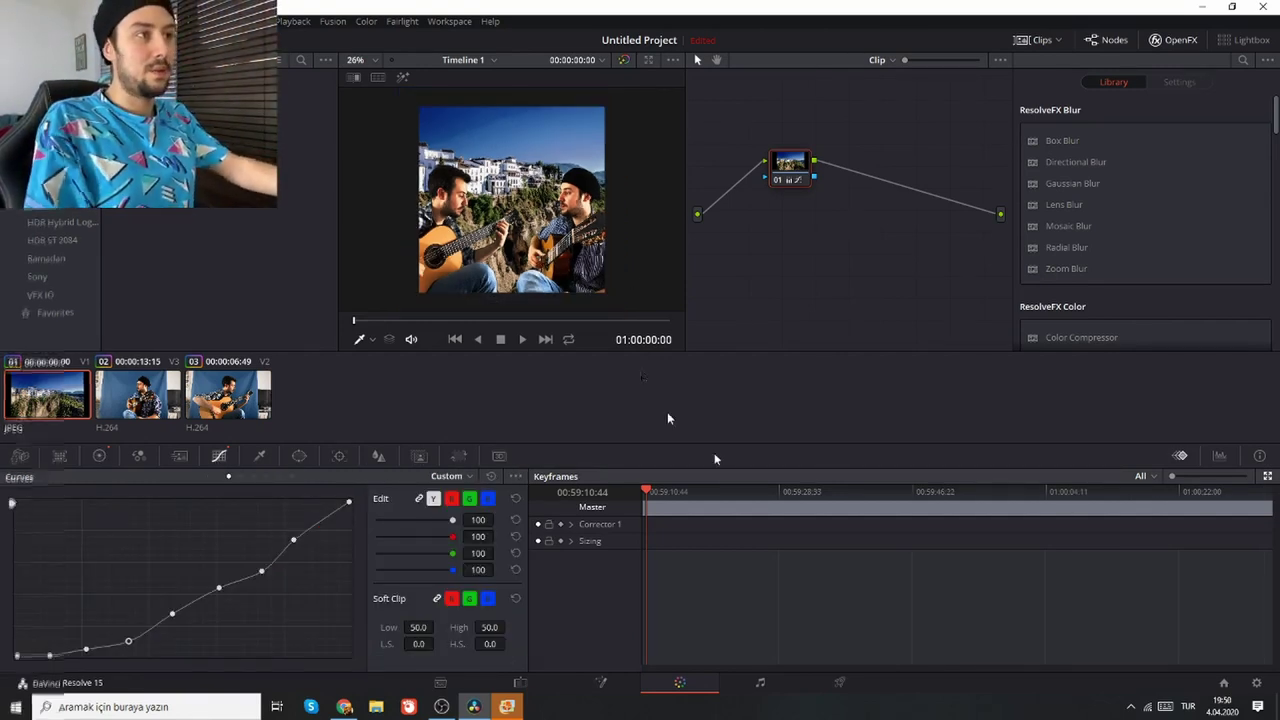
Step: On the Fairlight page, play the timeline while balancing Audio 1 at -5.0 and Audio 2 at 2.1
click(790, 679)
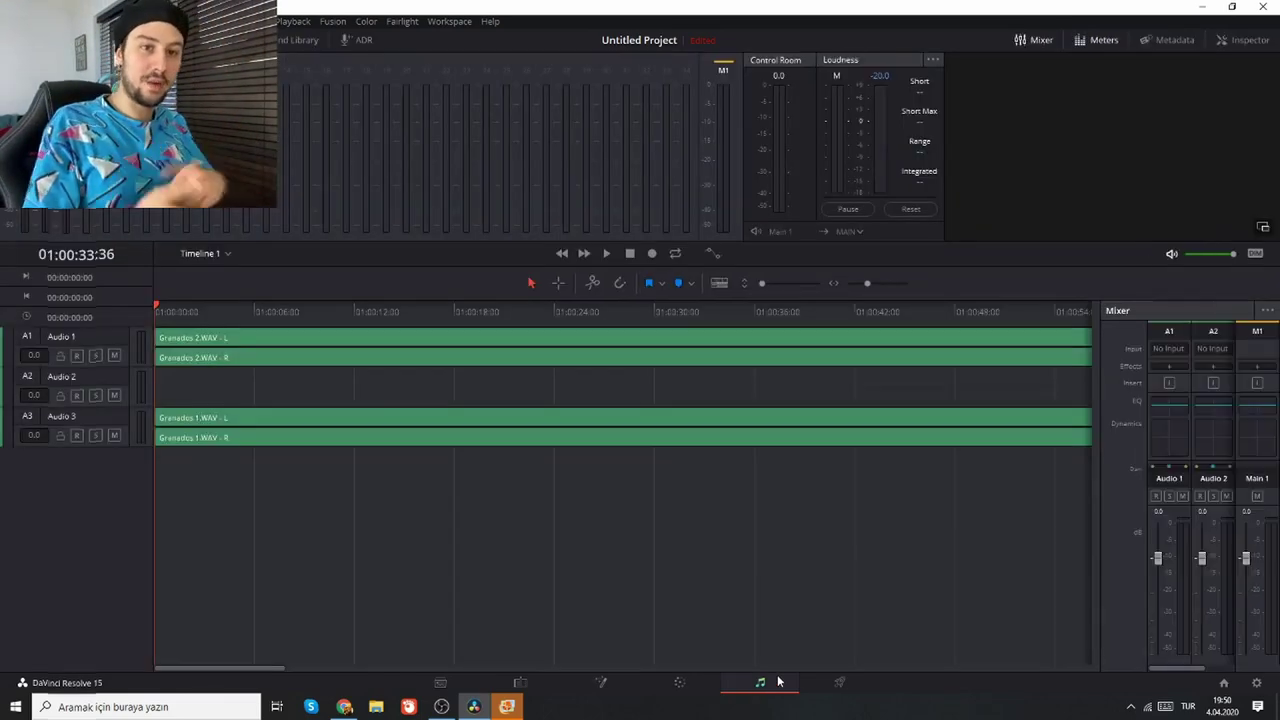
key(space)
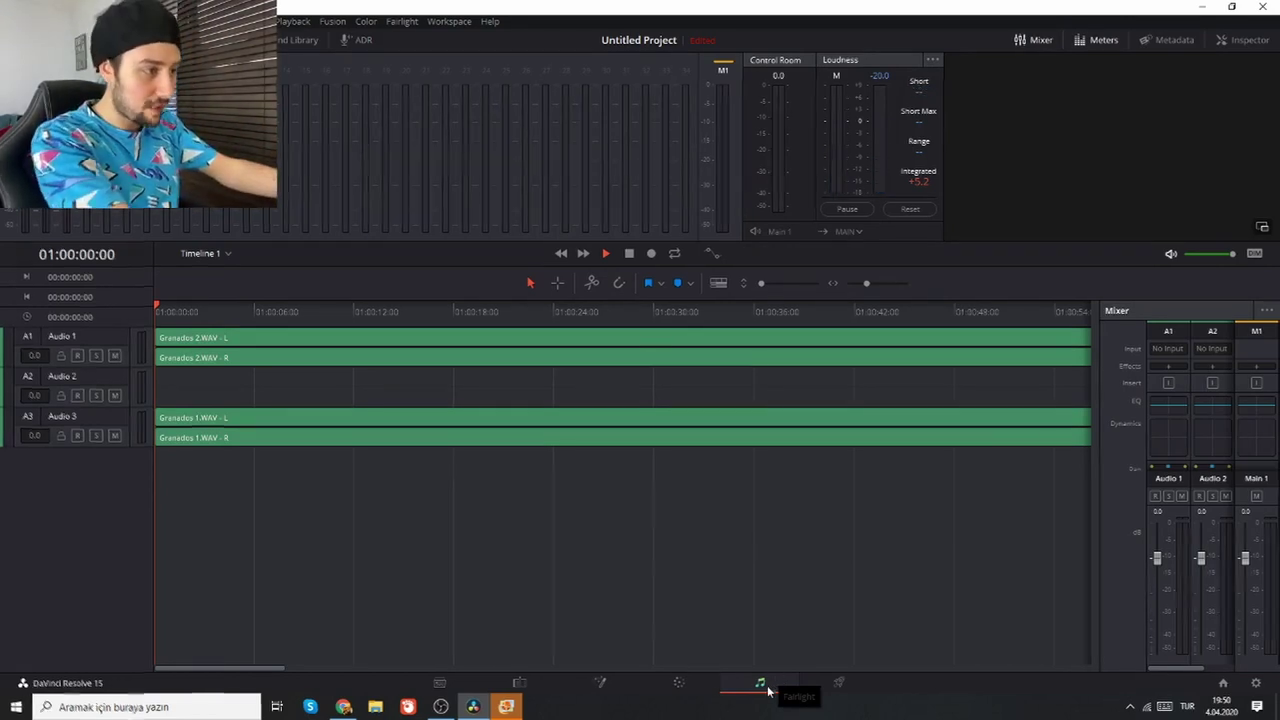
click(766, 686)
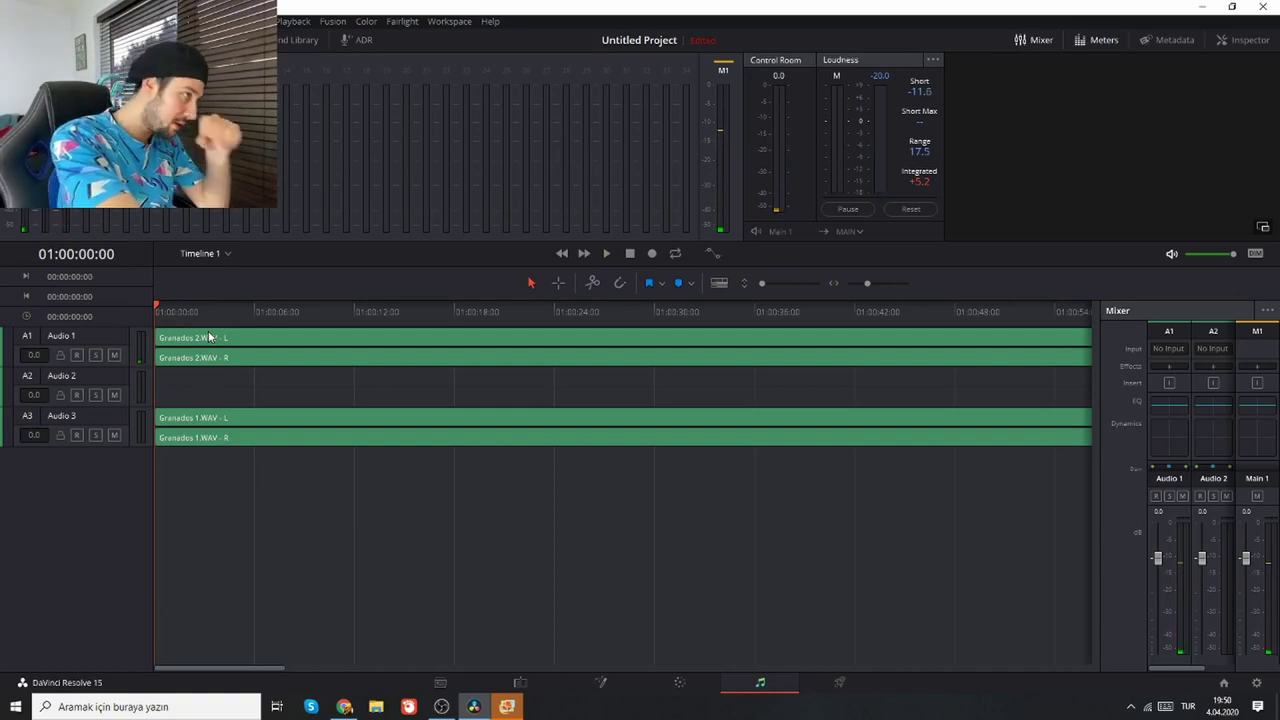
key(space)
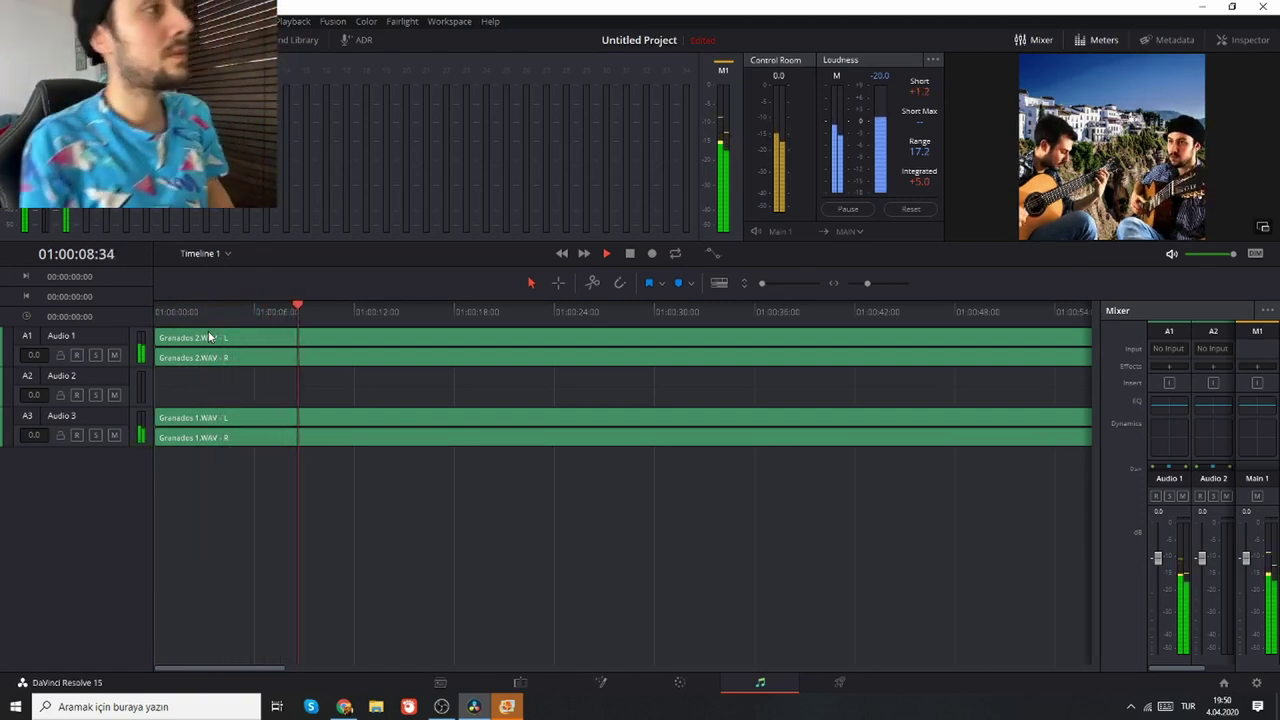
key(space)
Step: Select the Audio 3 clips and play the mix again from the timeline start
click(68, 338)
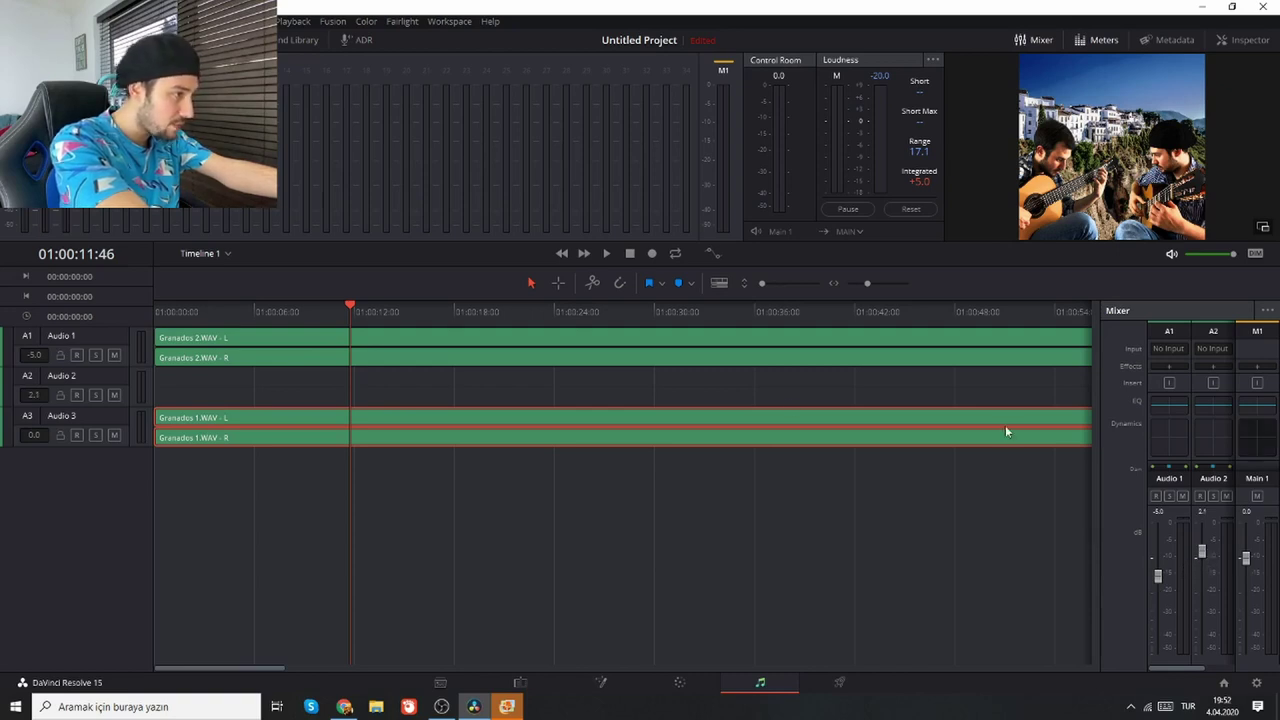
click(168, 313)
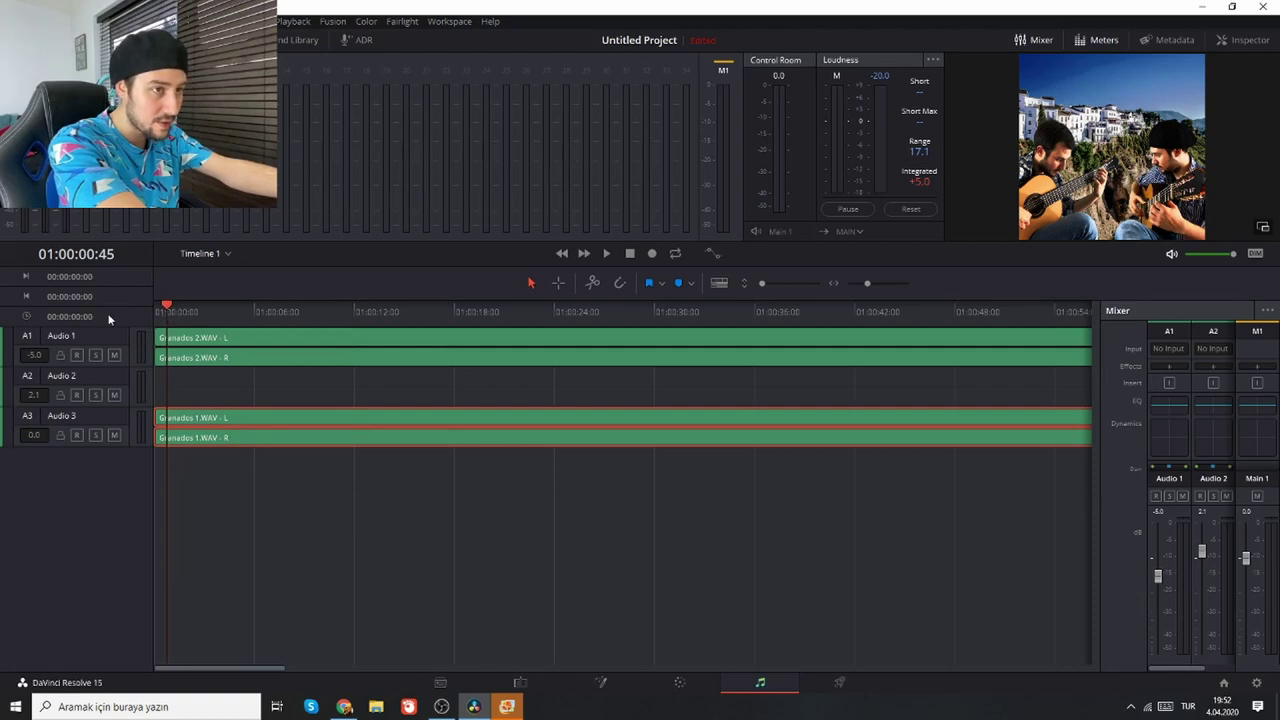
click(155, 310)
key(space)
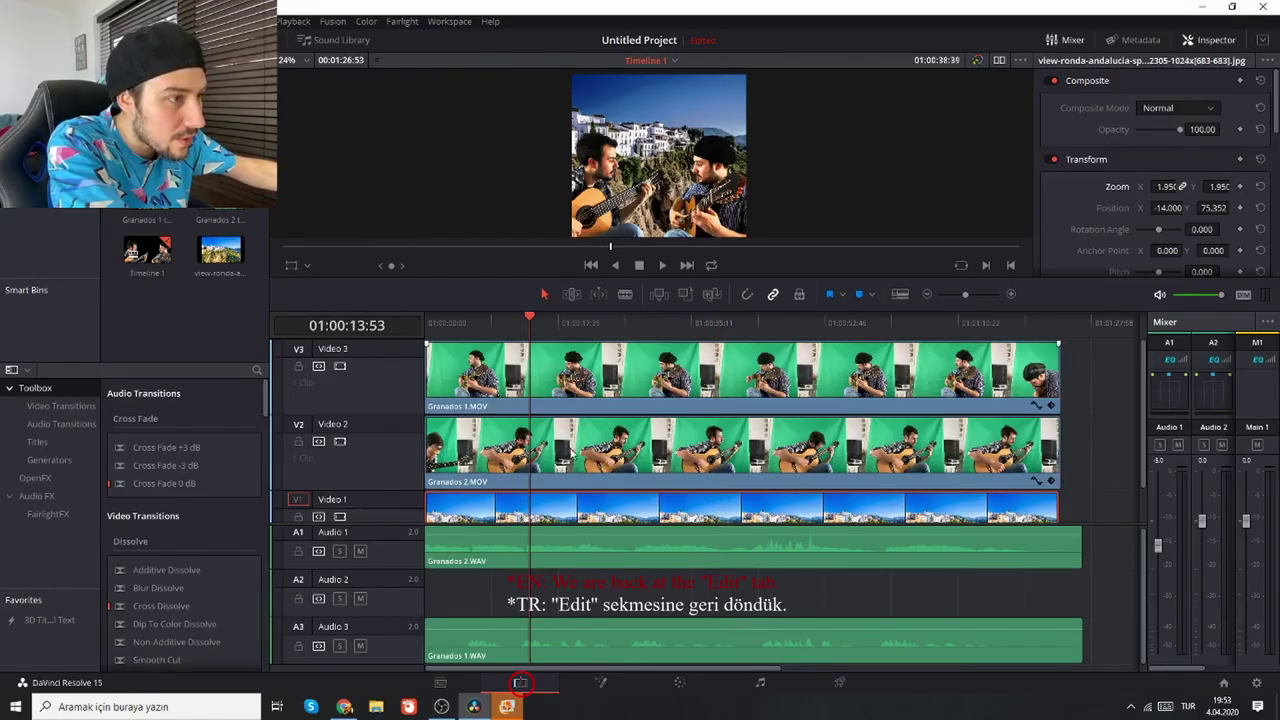
Step: Disable the V1, V2 and V3 tracks and play the audio-only timeline to 01:00:24:00
click(340, 441)
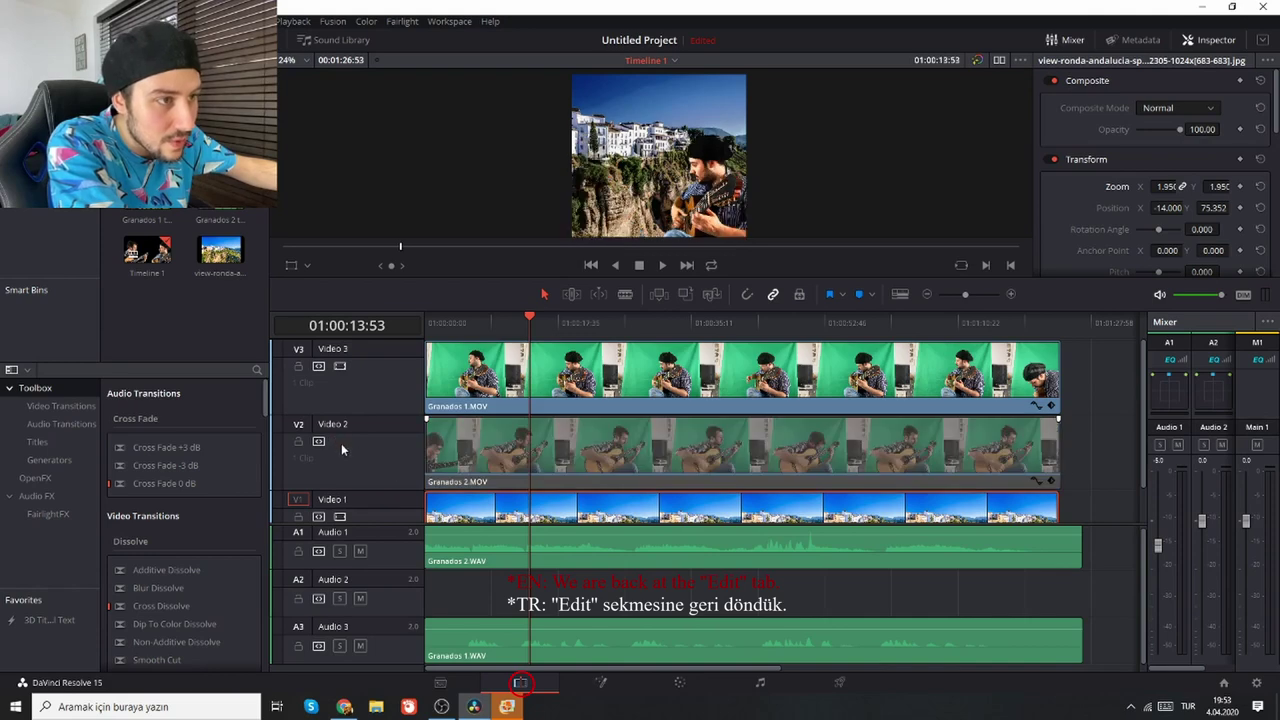
click(340, 443)
click(340, 443)
click(340, 366)
click(340, 516)
scroll(517, 350, down, 1)
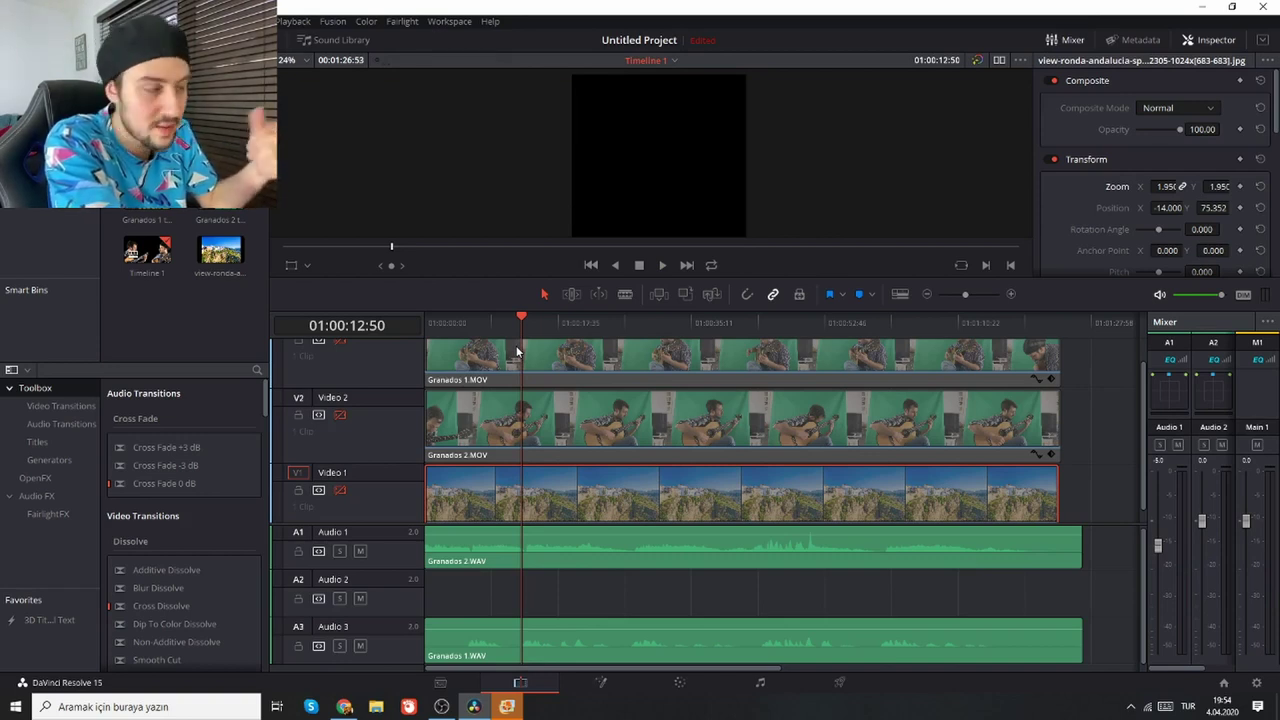
key(space)
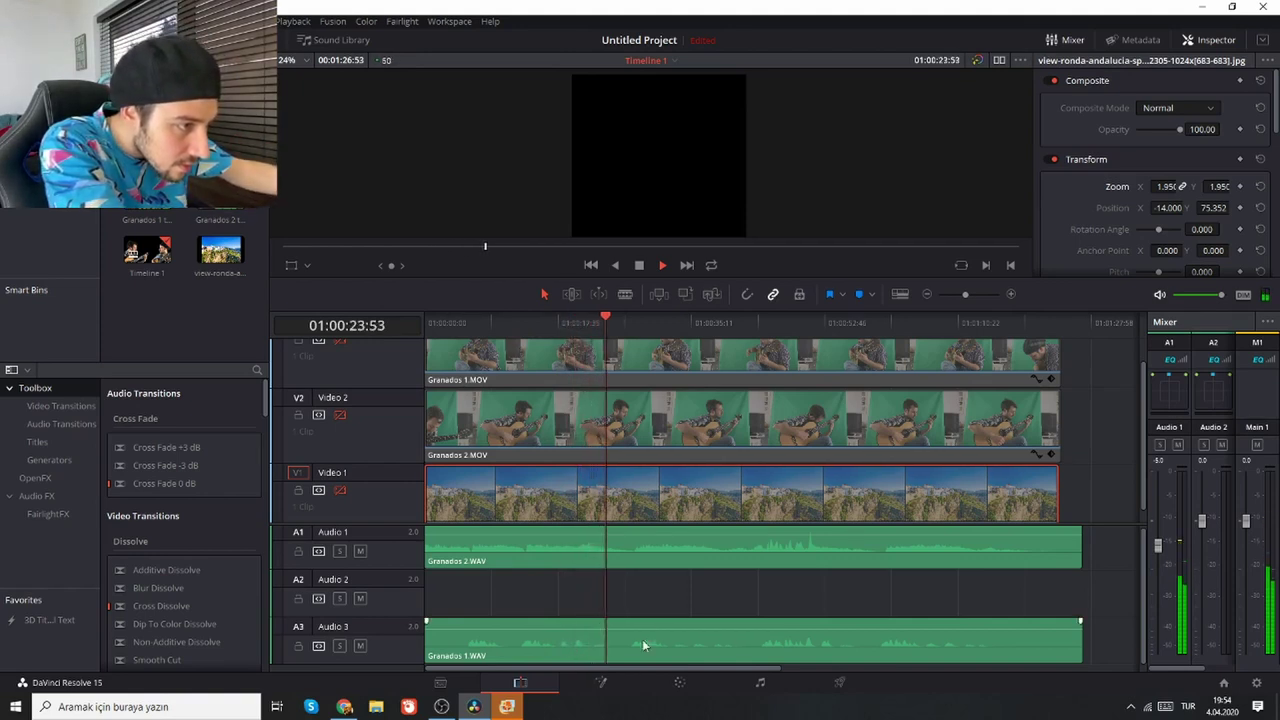
key(space)
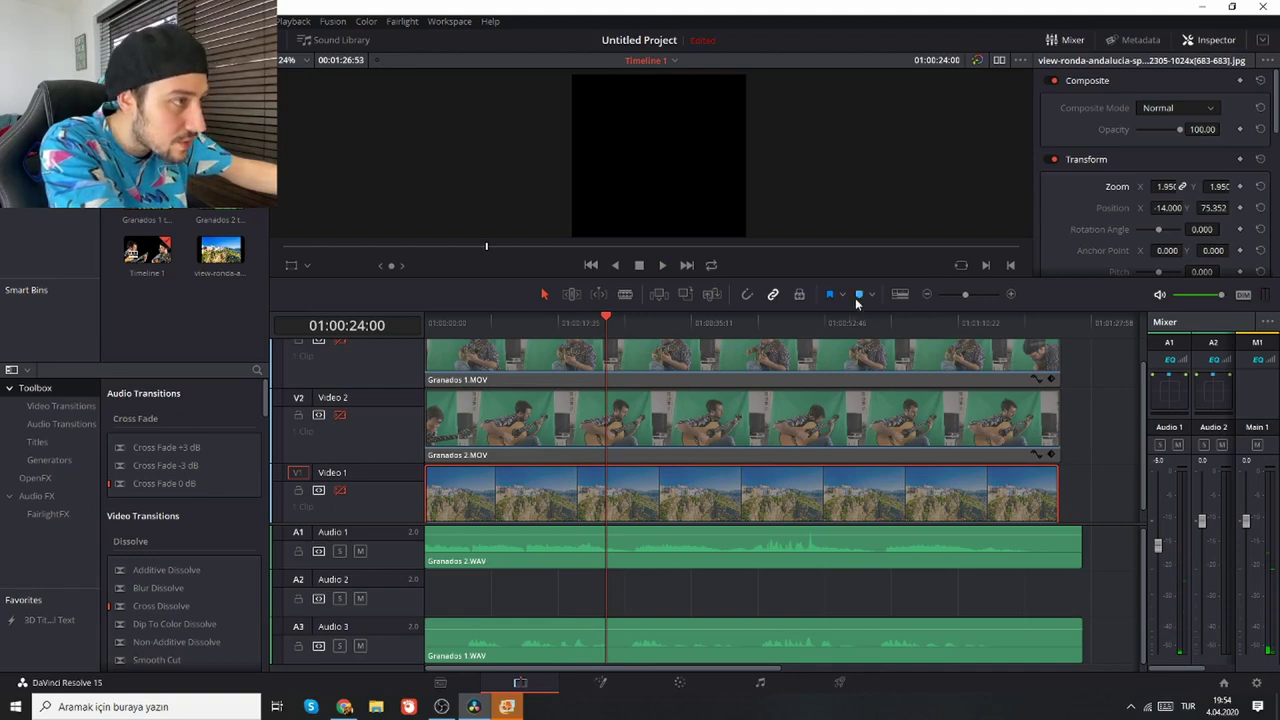
Step: Switch to the Blade tool, park the playhead at 01:00:22:10 and zoom in on Audio 3
click(627, 296)
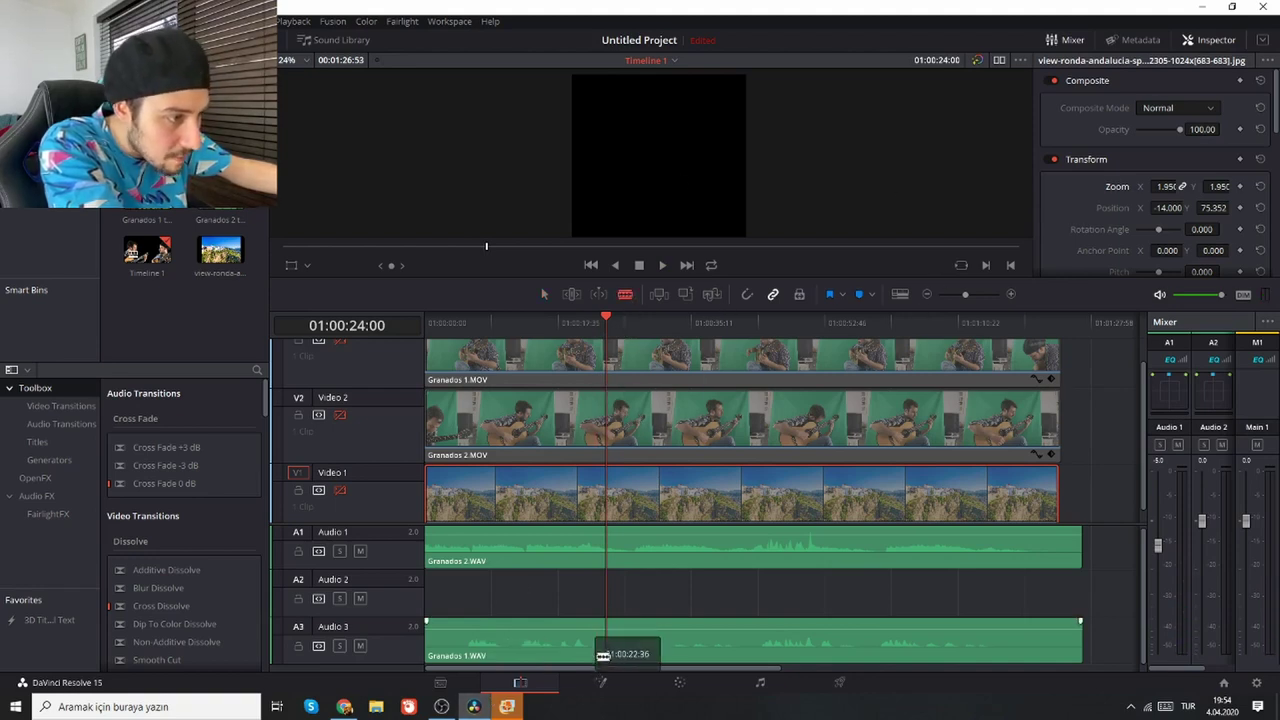
drag(604, 328, 592, 330)
click(982, 294)
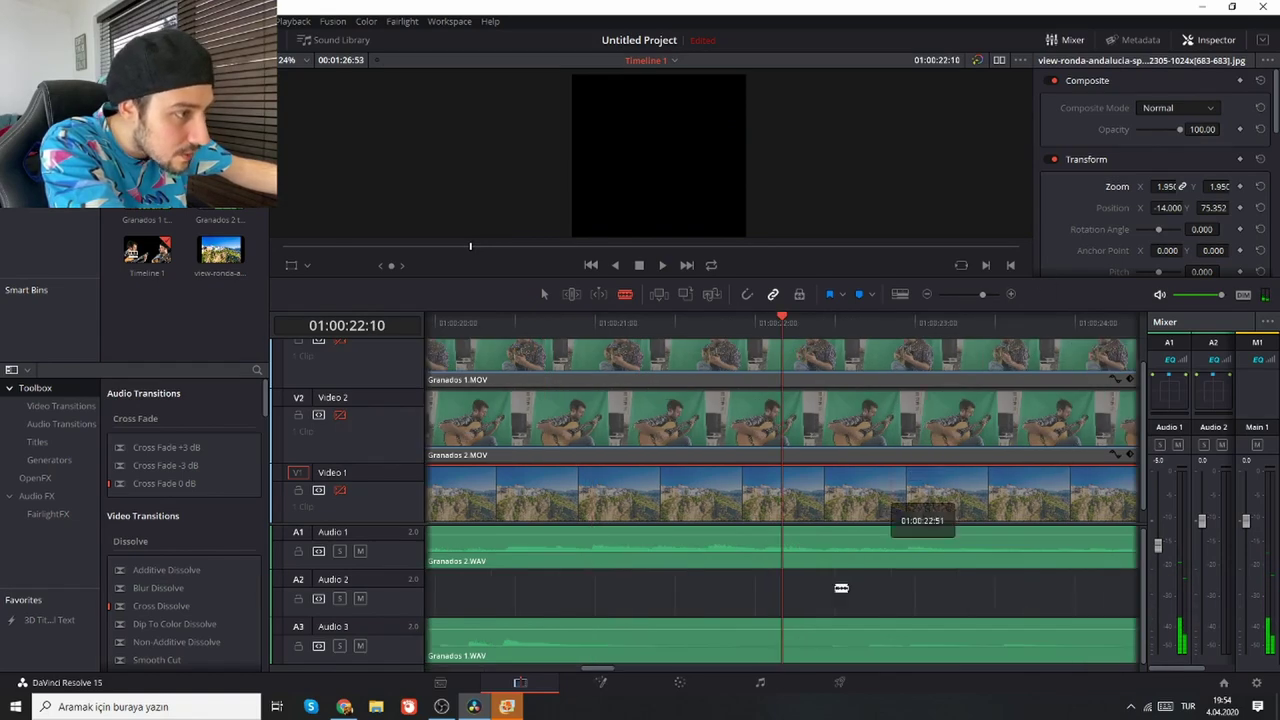
click(800, 645)
Step: Select the left Granados 1.WAV clip on Audio 3 and split it with the Blade tool
drag(604, 670, 624, 670)
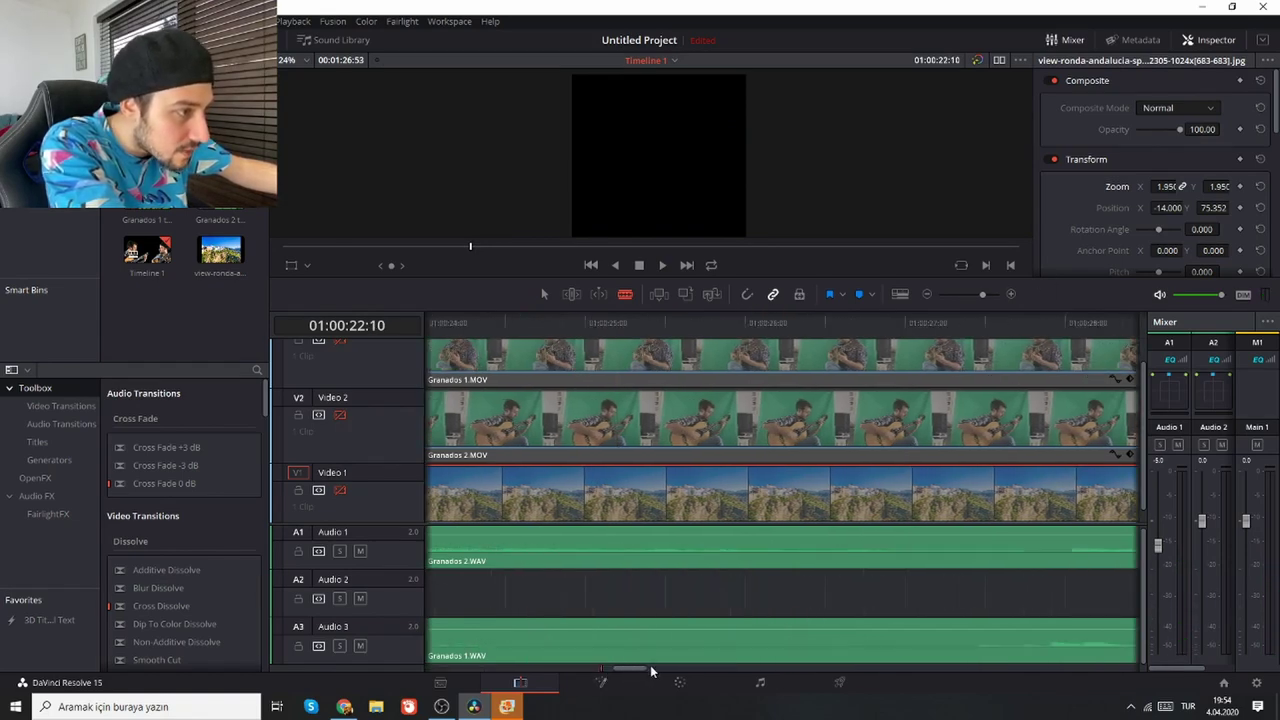
key(a)
click(594, 627)
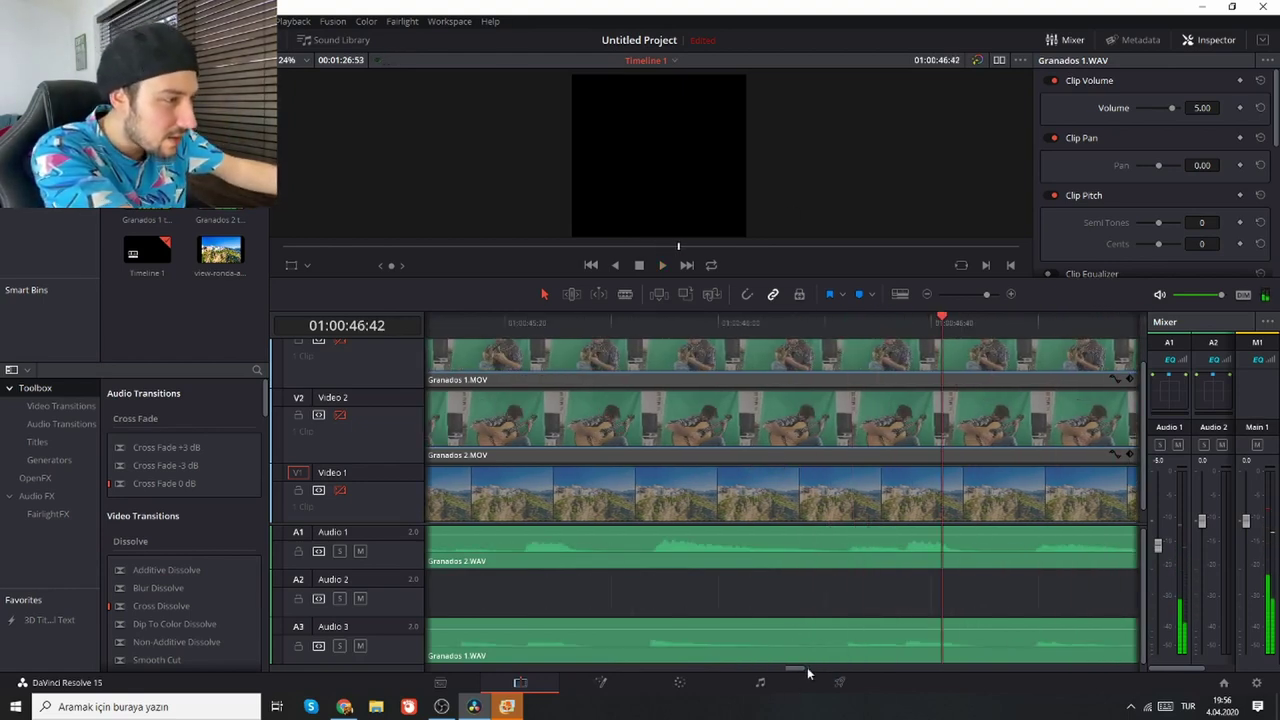
mouse_move(796, 670)
mouse_down()
mouse_move(766, 671)
mouse_move(783, 669)
mouse_up()
click(625, 294)
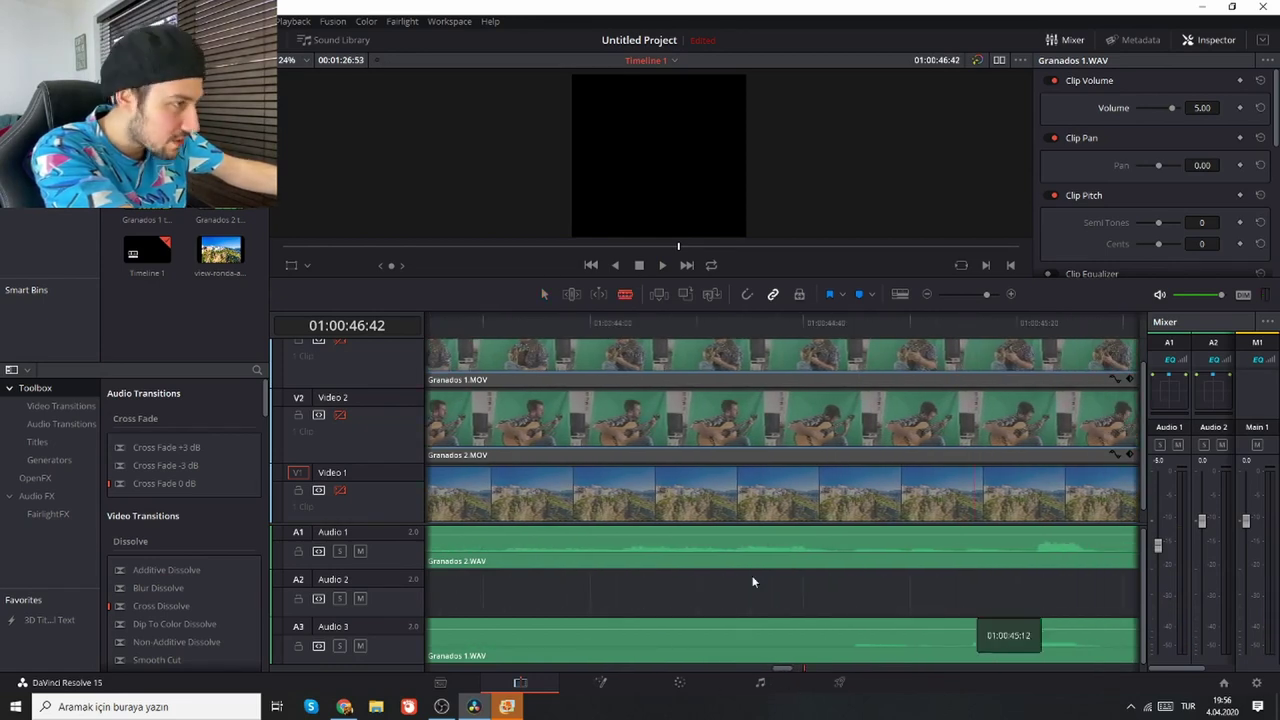
click(836, 645)
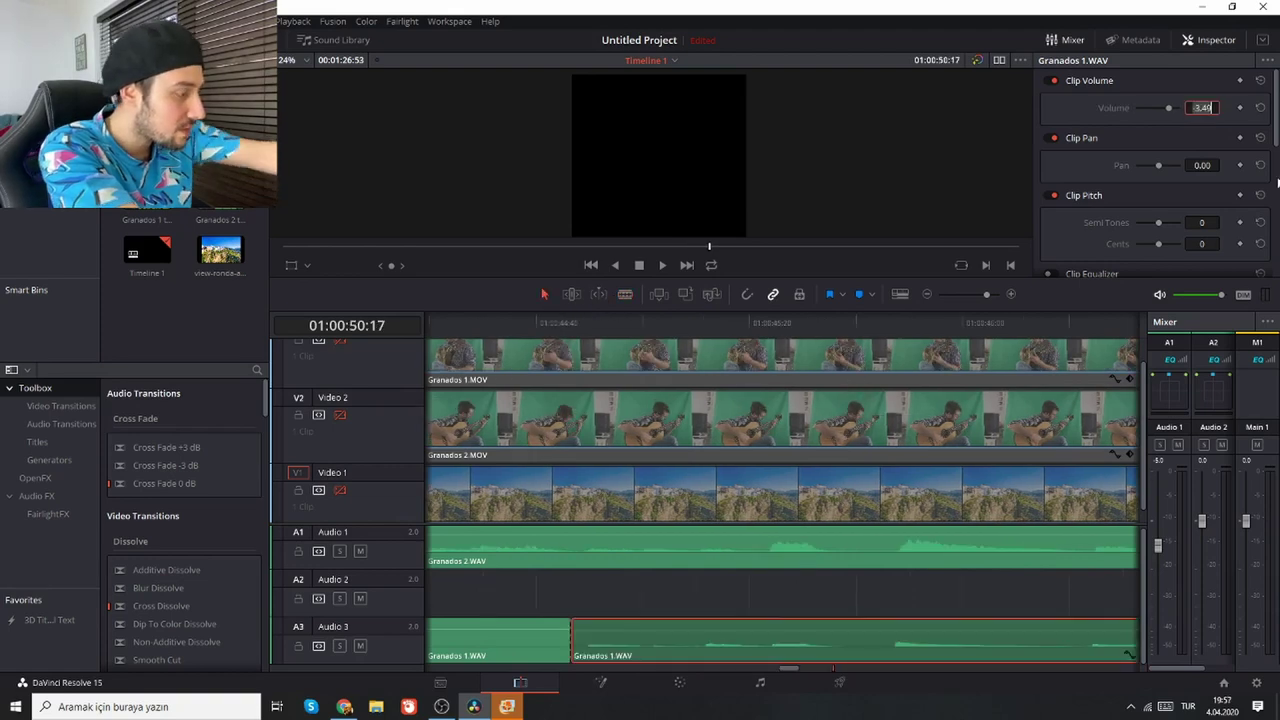
key(BackSpace)
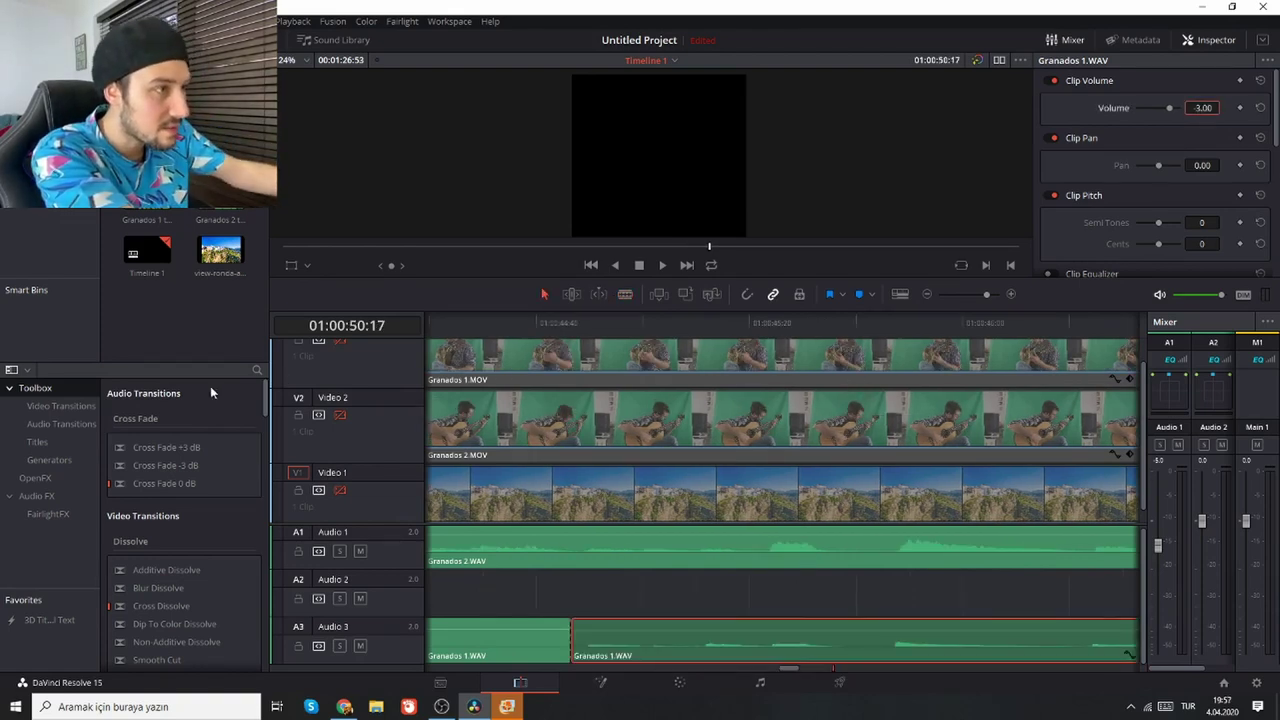
Step: Check the cut from 01:00:44:41, split Audio 3 again near 01:00:51 and nudge the middle piece later
click(543, 322)
key(space)
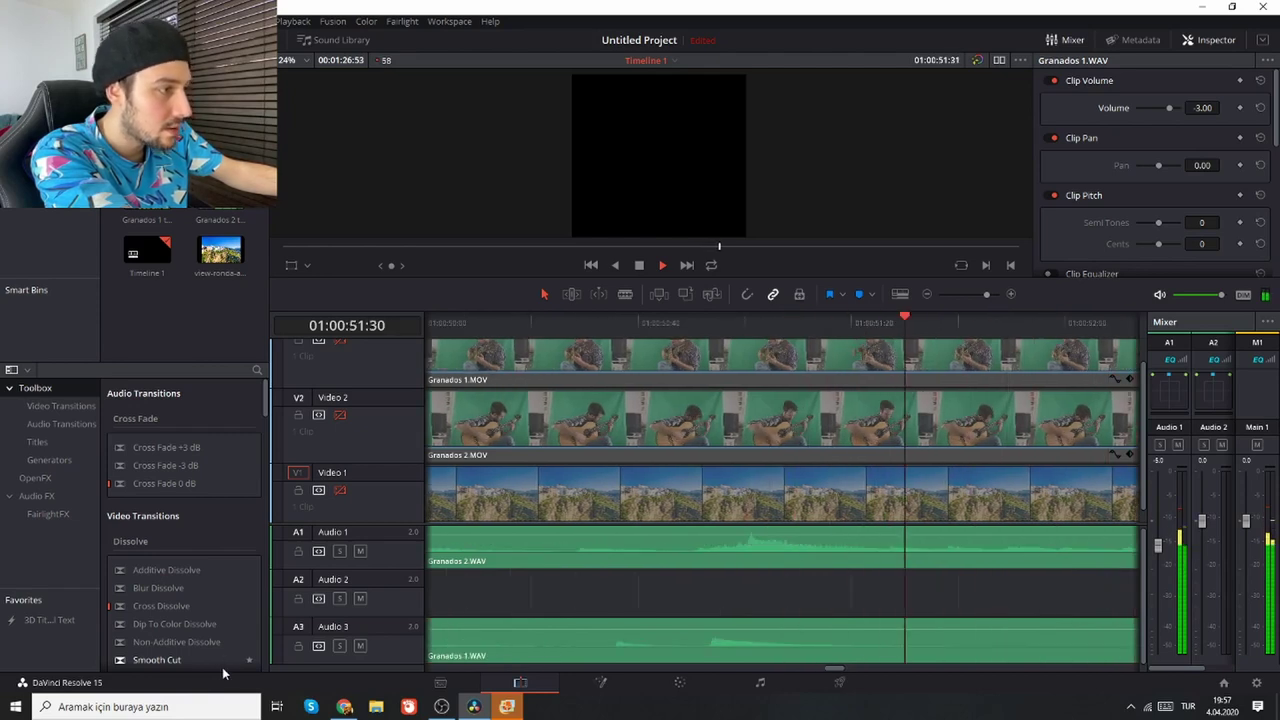
key(space)
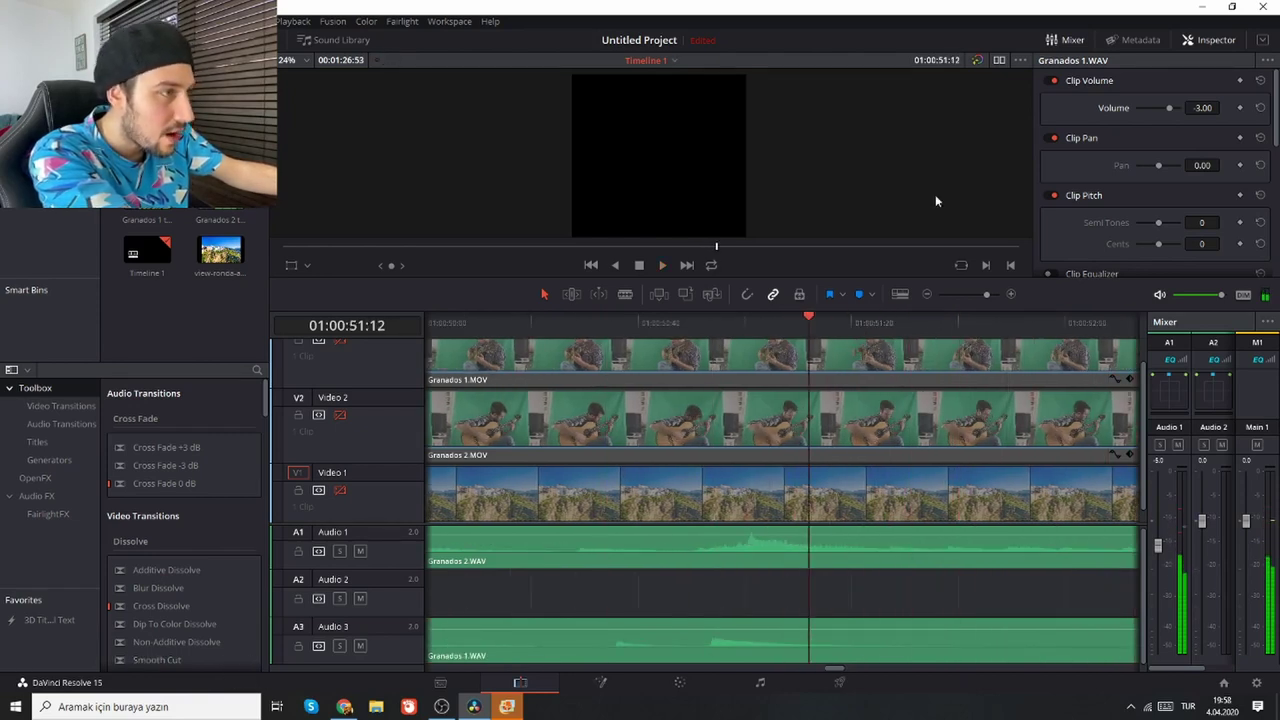
click(626, 294)
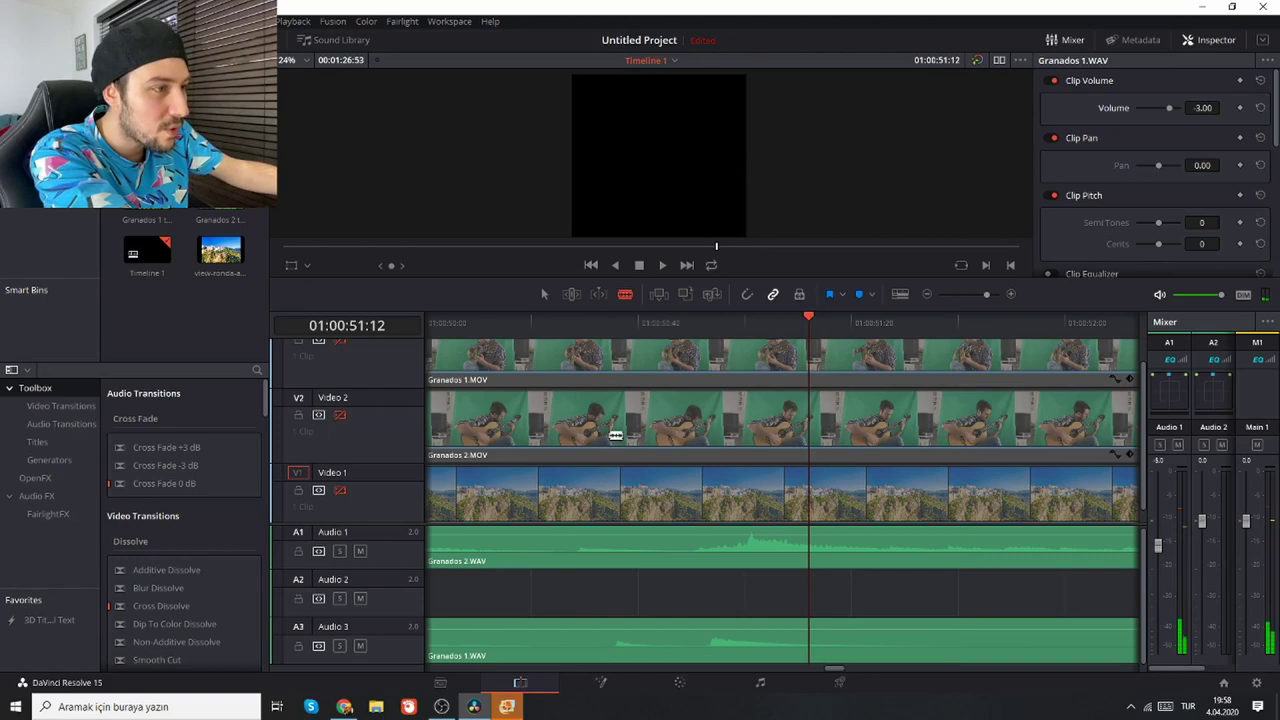
click(579, 645)
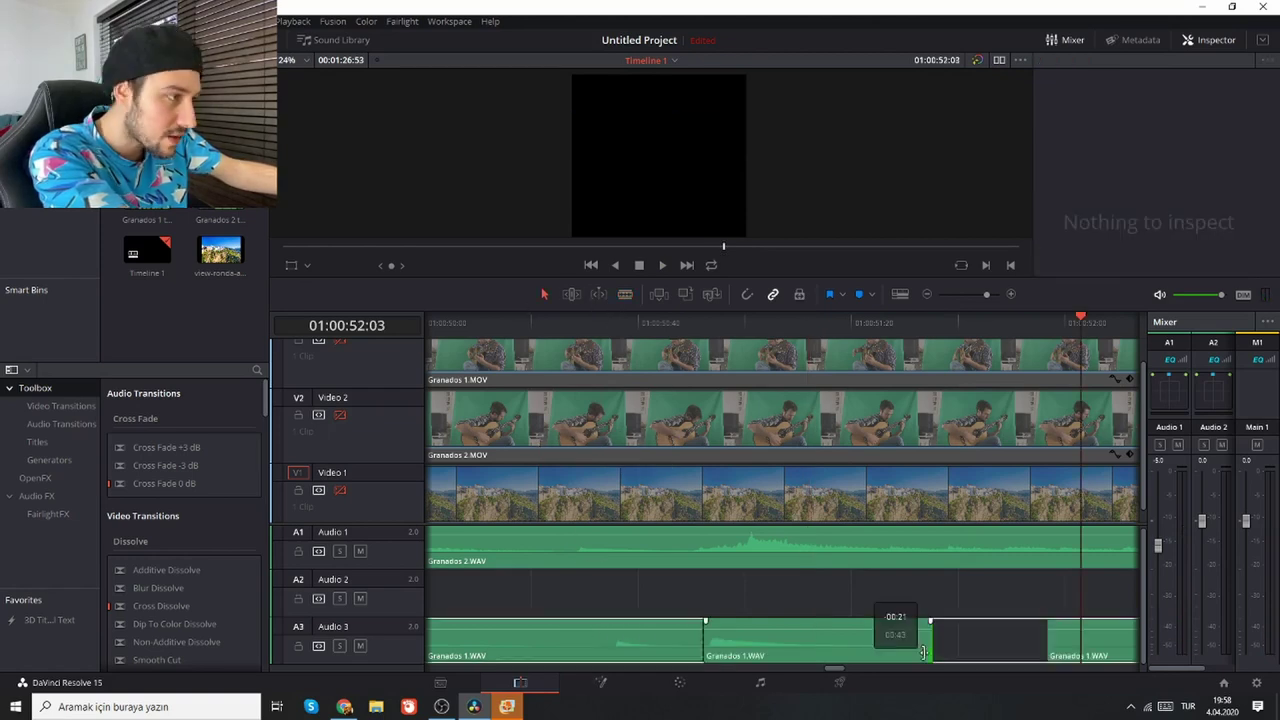
drag(795, 626, 823, 626)
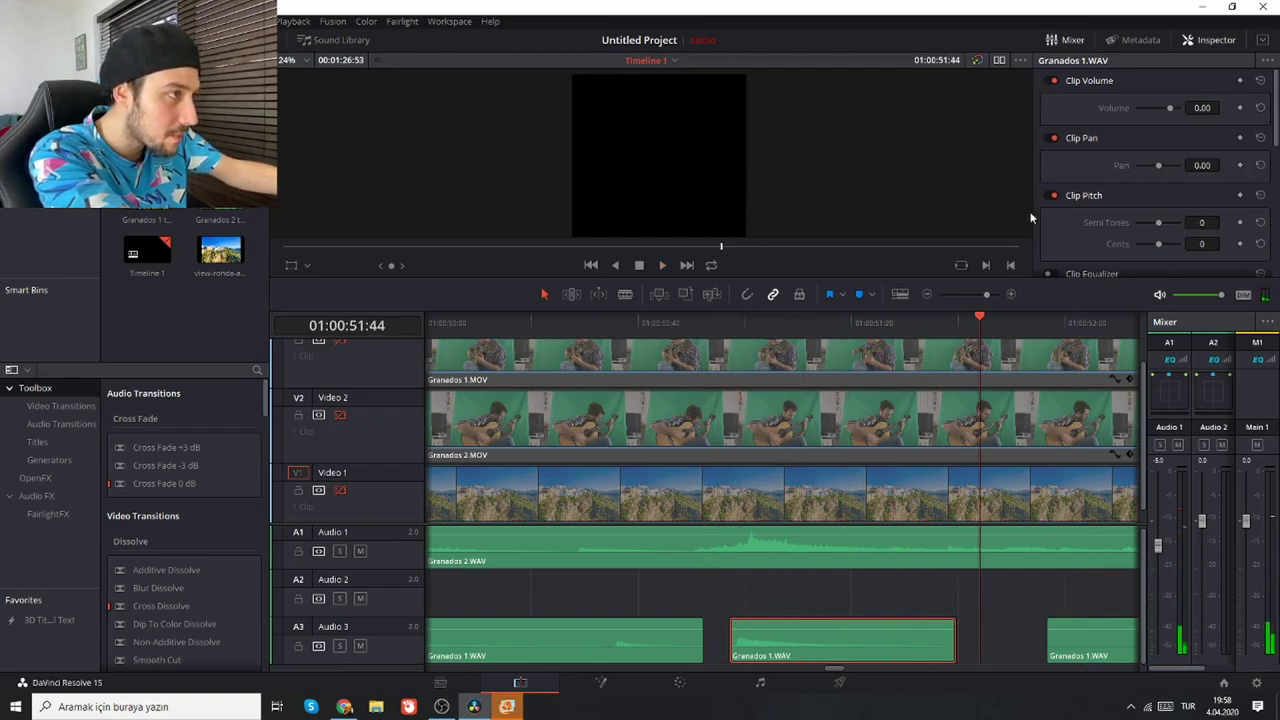
key(ctrl+minus)
right_click(416, 510)
Step: Move the middle Granados 1.WAV clip down to Audio 4 and play it back
click(574, 530)
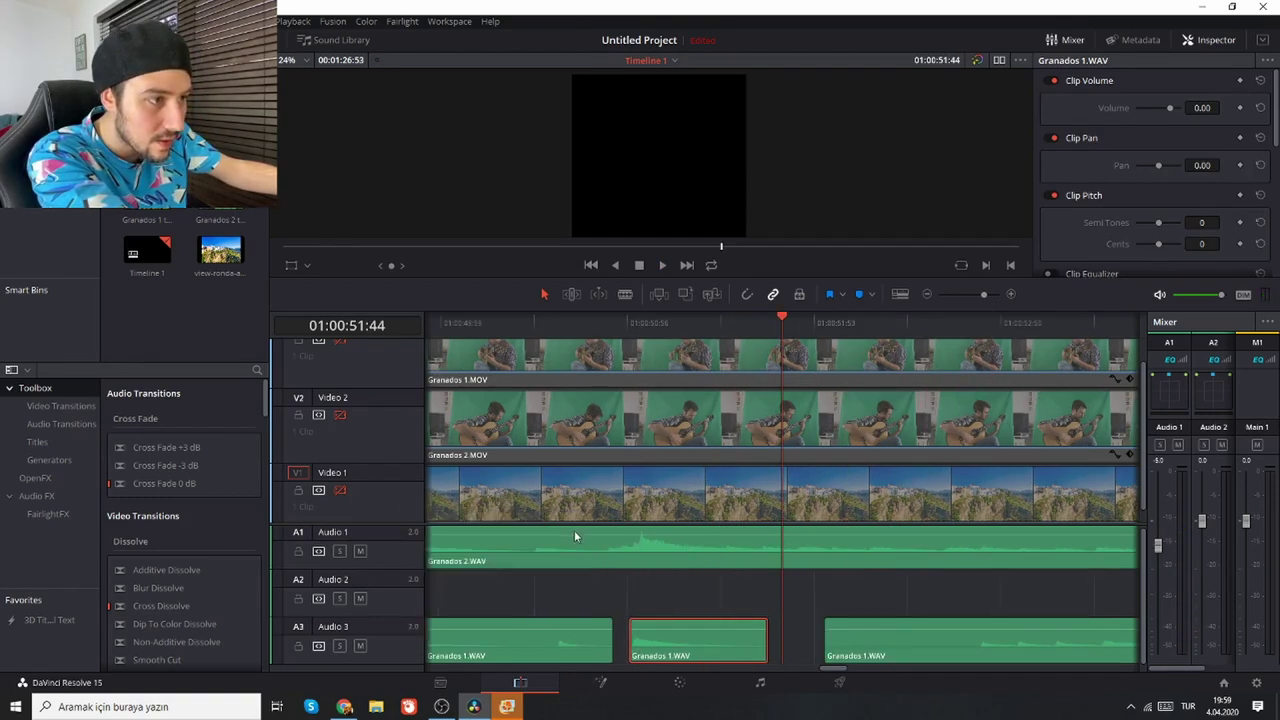
scroll(718, 648, down, 1)
drag(717, 605, 716, 645)
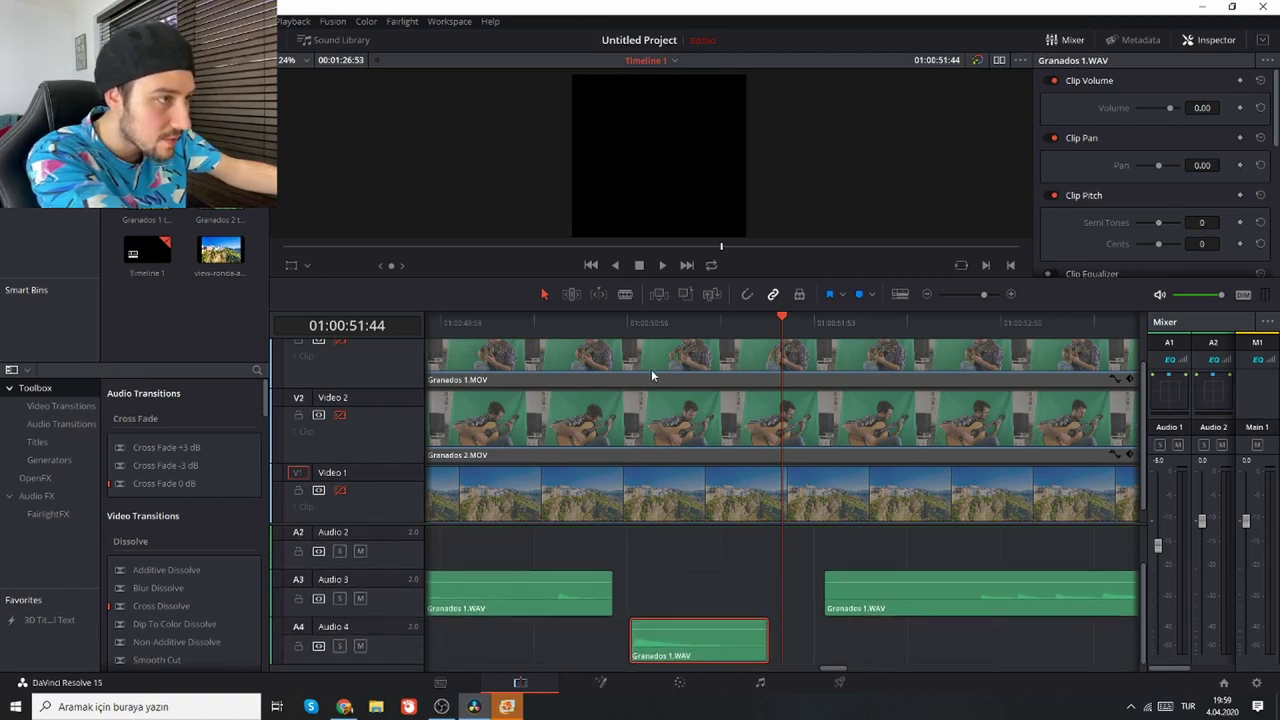
click(629, 324)
key(space)
key(space)
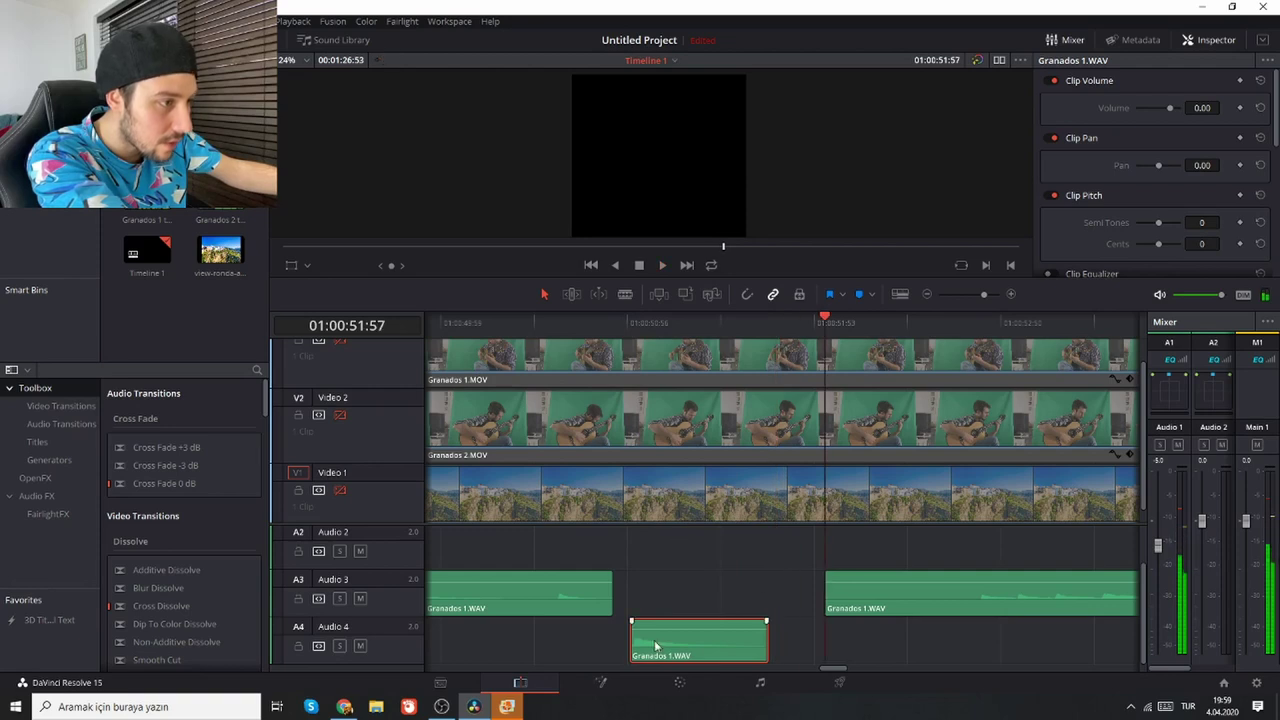
Step: Extend the Audio 4 clip's start earlier and shorten the end of the Audio 3 clip
drag(631, 650, 609, 651)
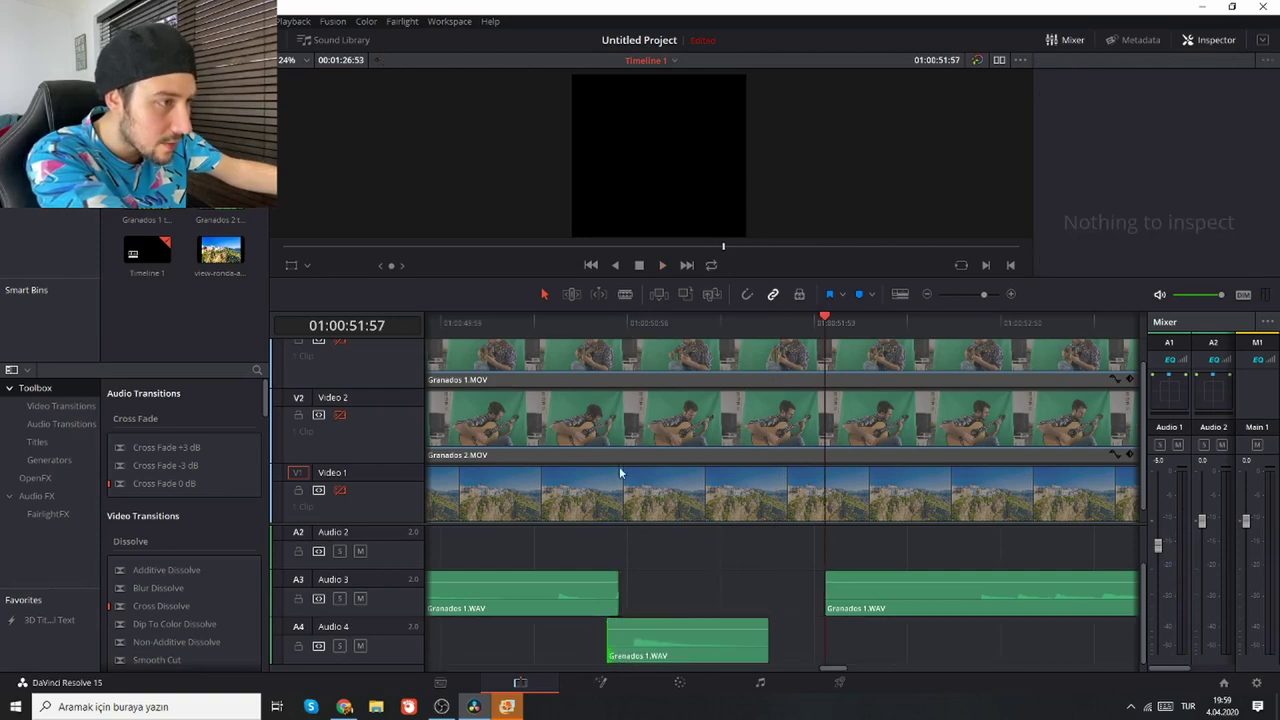
click(582, 323)
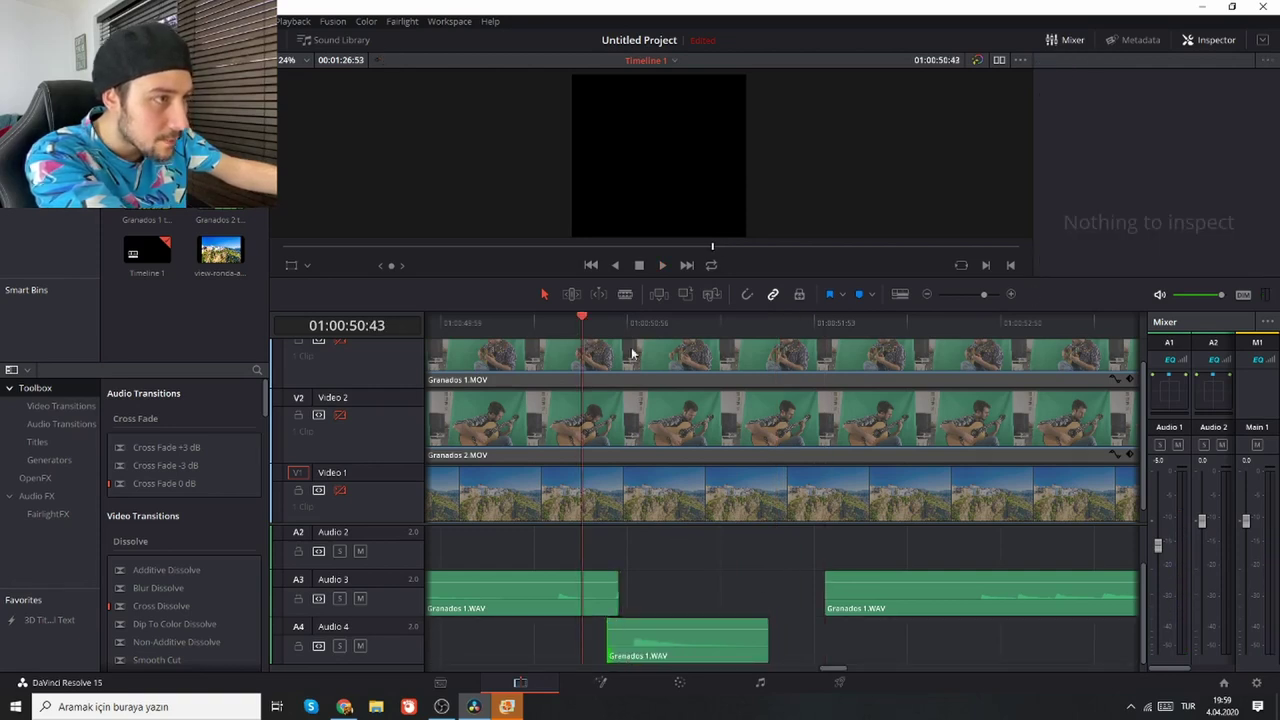
click(991, 295)
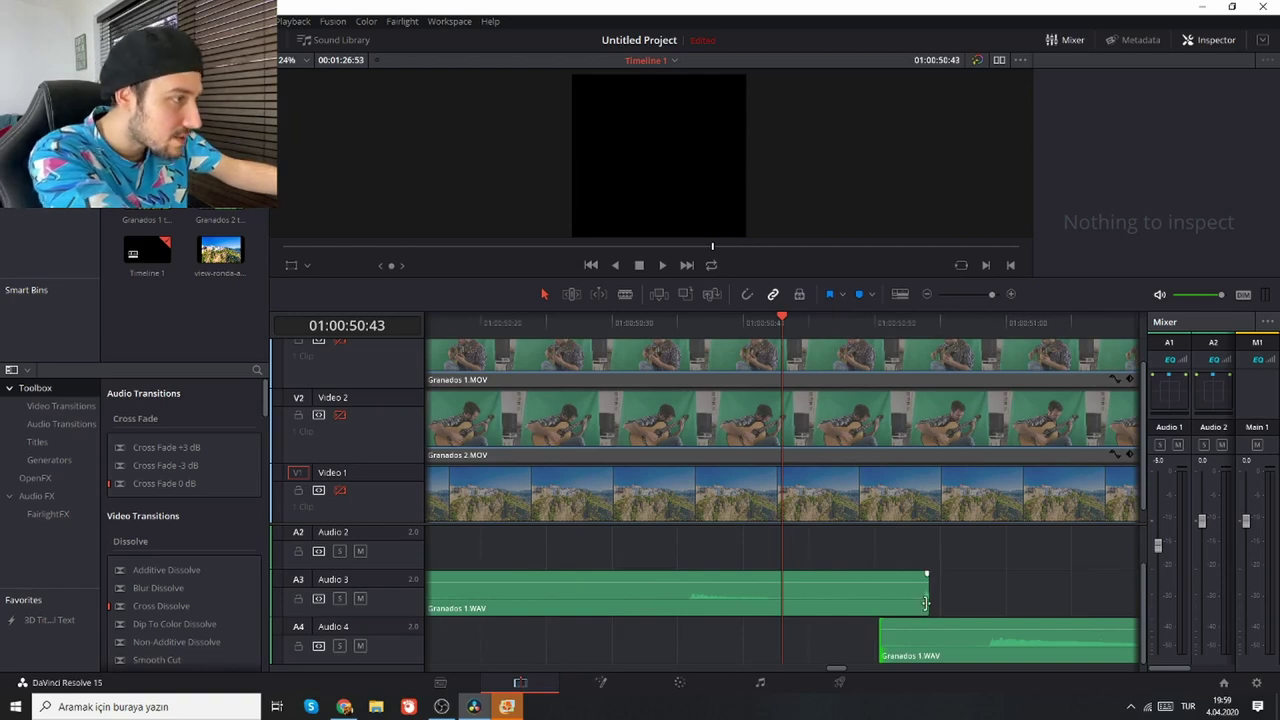
drag(926, 602, 912, 600)
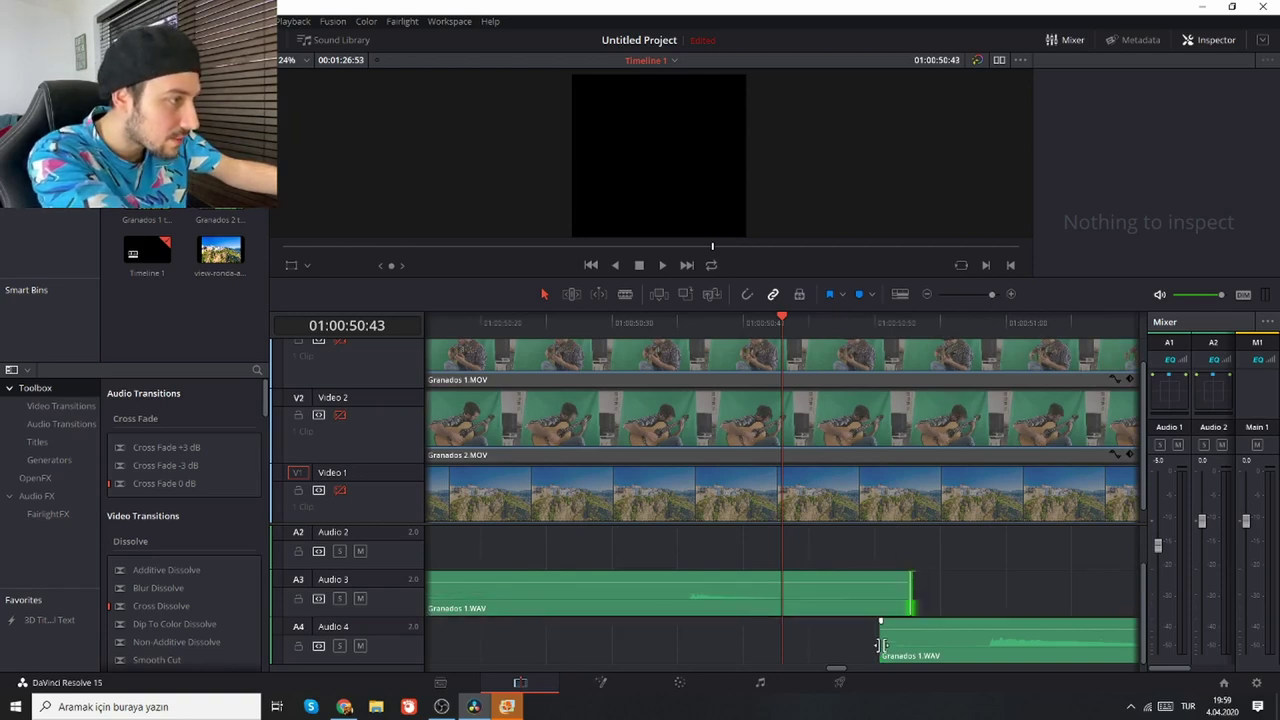
Step: Trim the Audio 4 clip's end, add a fade-out and a fade-in, and play the overlap
key(Down)
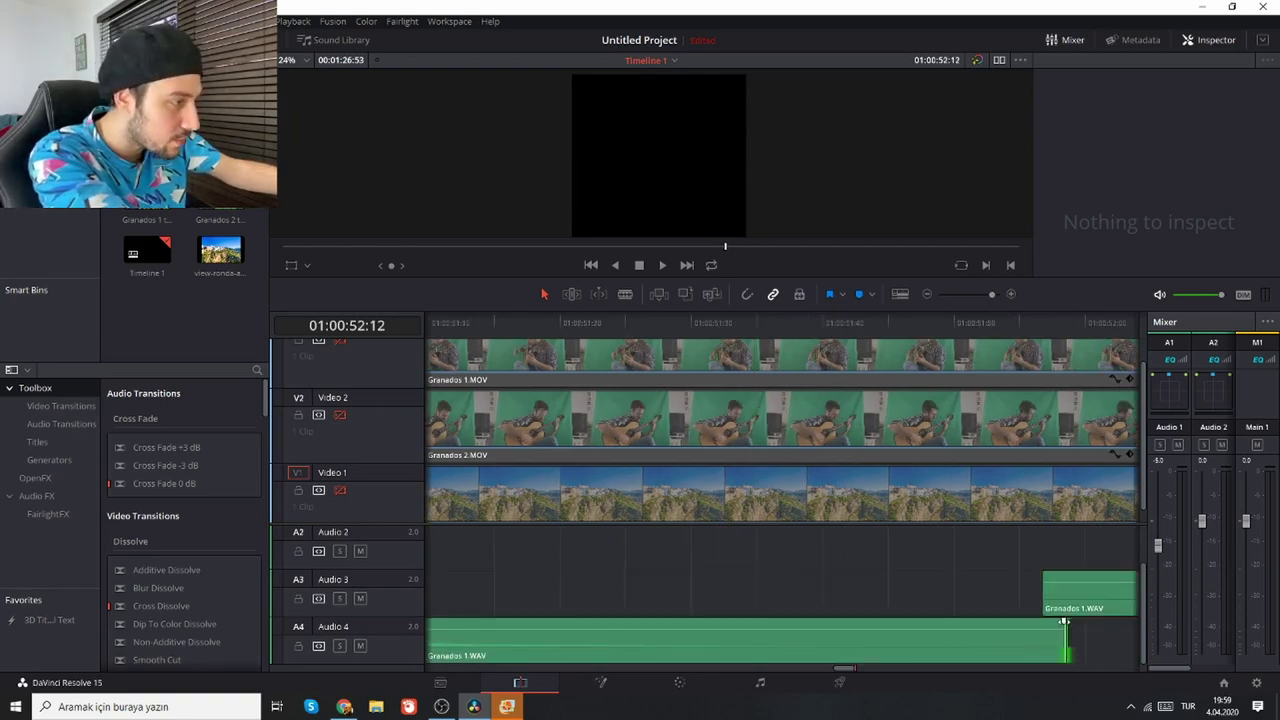
mouse_move(1065, 622)
mouse_down()
mouse_move(1045, 622)
mouse_move(1065, 622)
mouse_up()
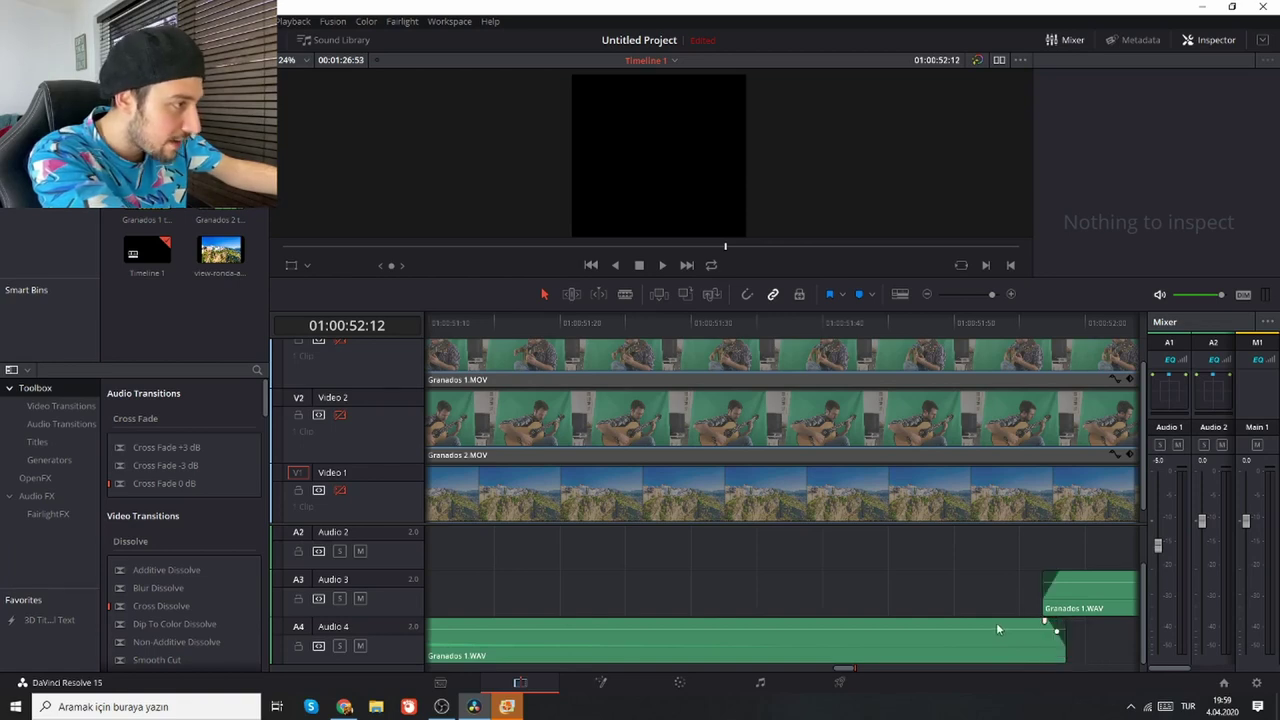
click(1052, 637)
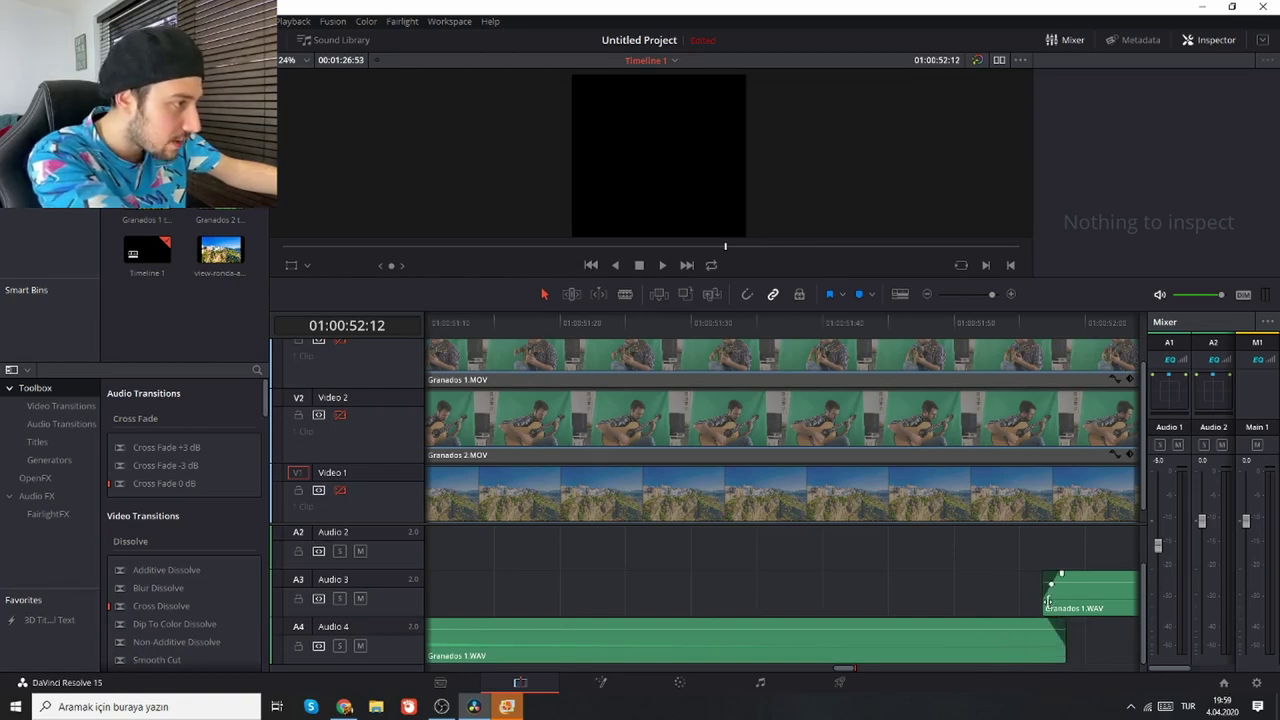
click(1052, 596)
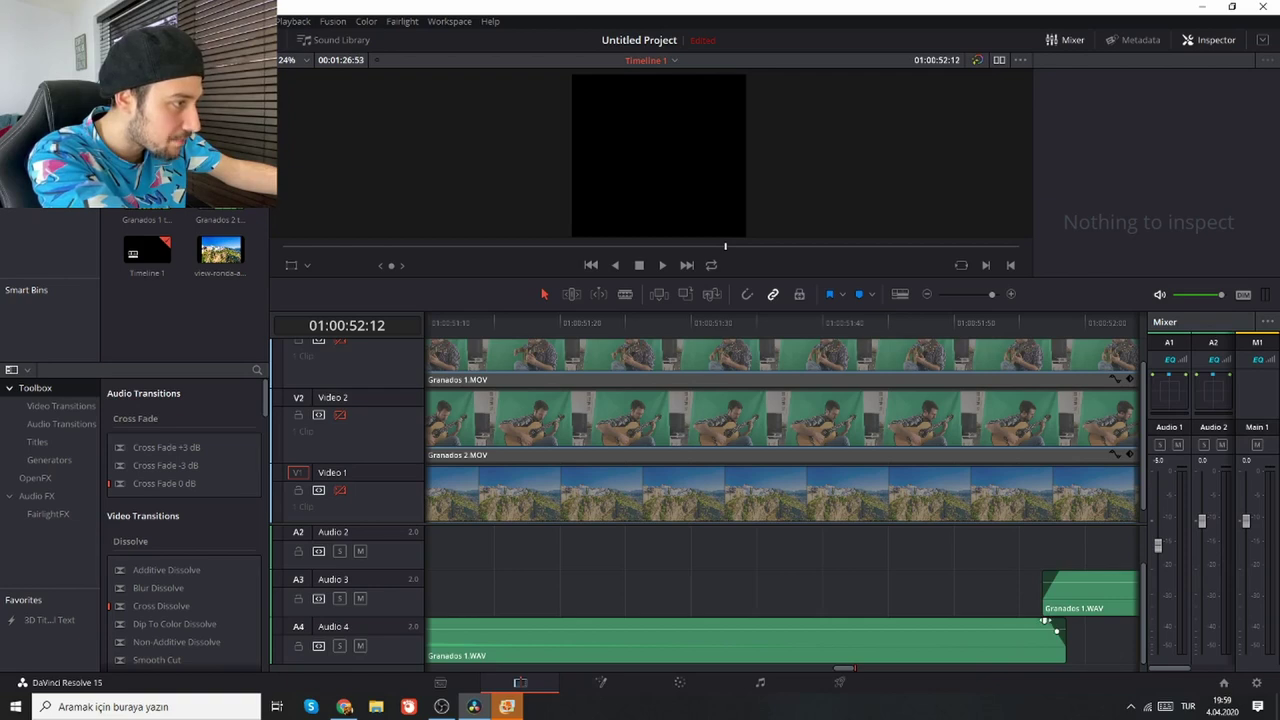
key(space)
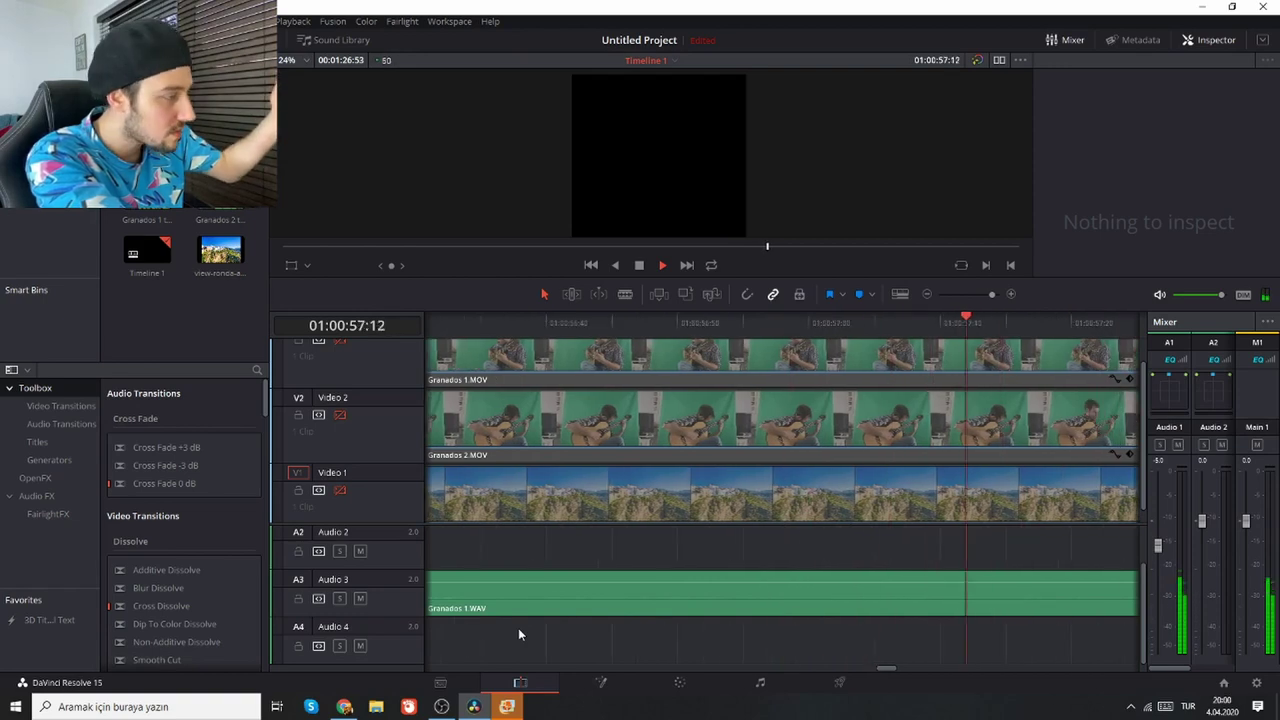
key(space)
key(space)
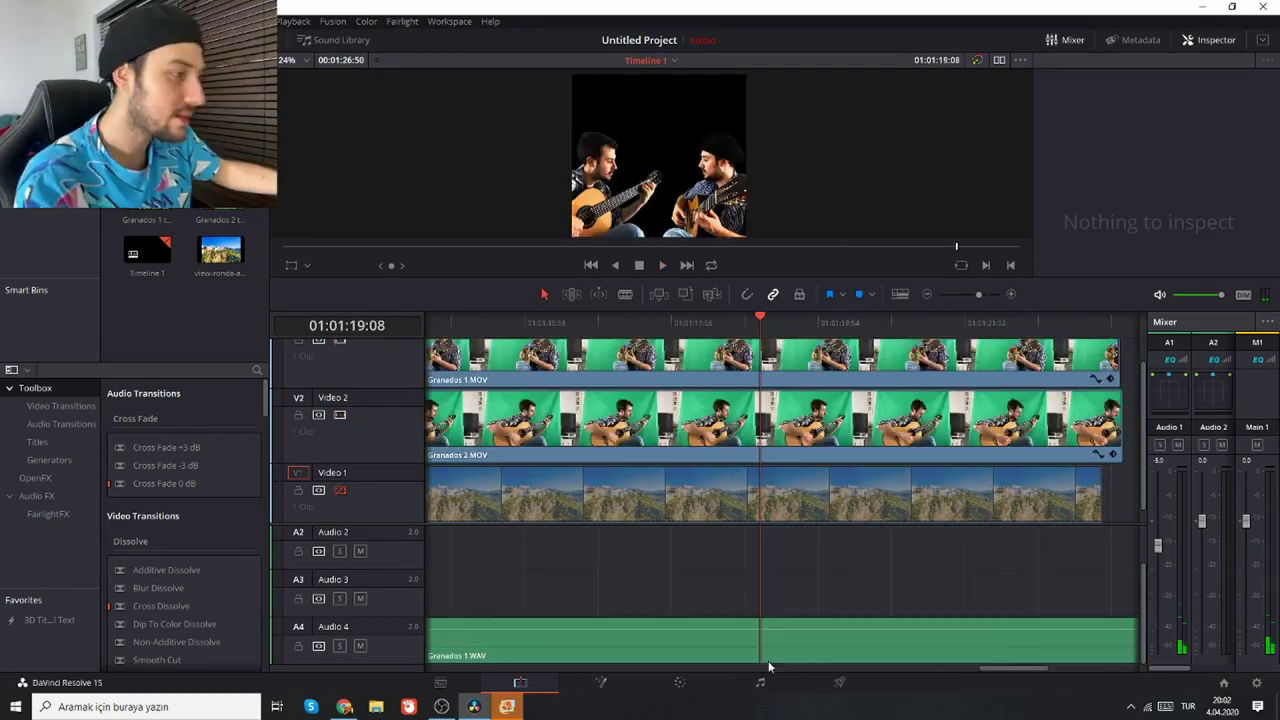
Step: Enable and adjust a Band 1 low-cut in Audio 1's equalizer on the Fairlight page
click(760, 688)
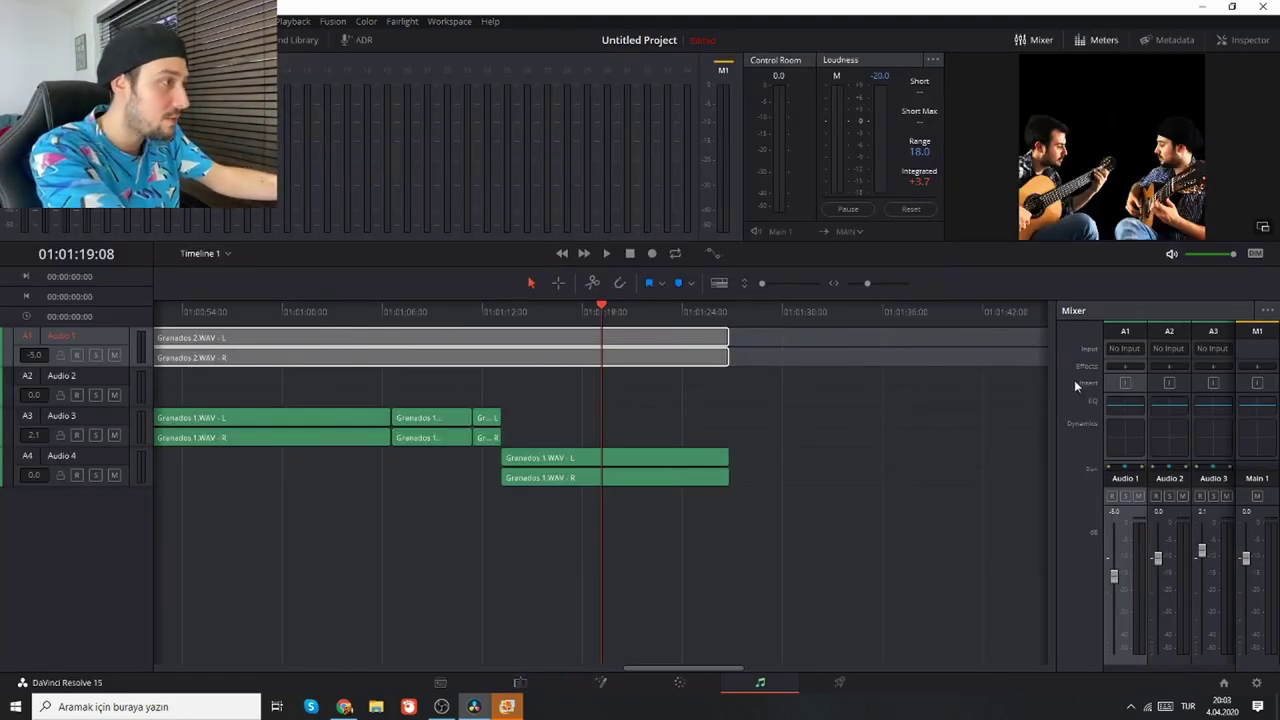
double_click(1130, 410)
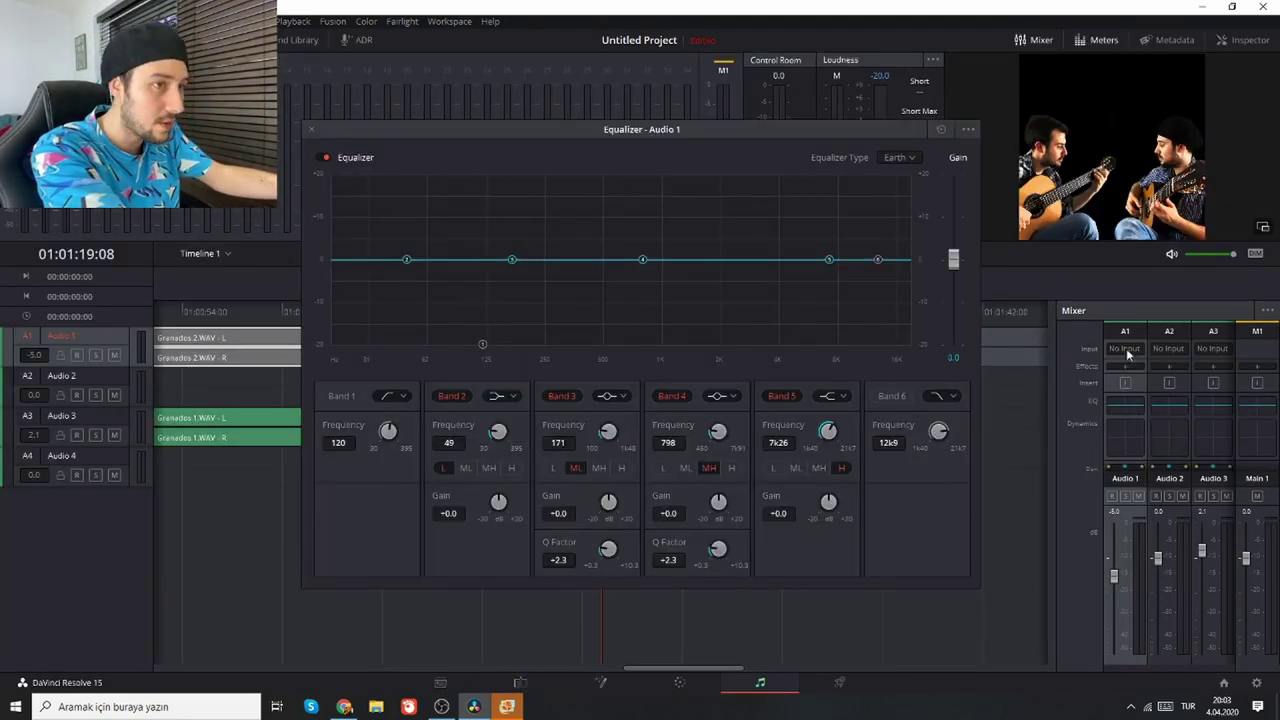
click(343, 396)
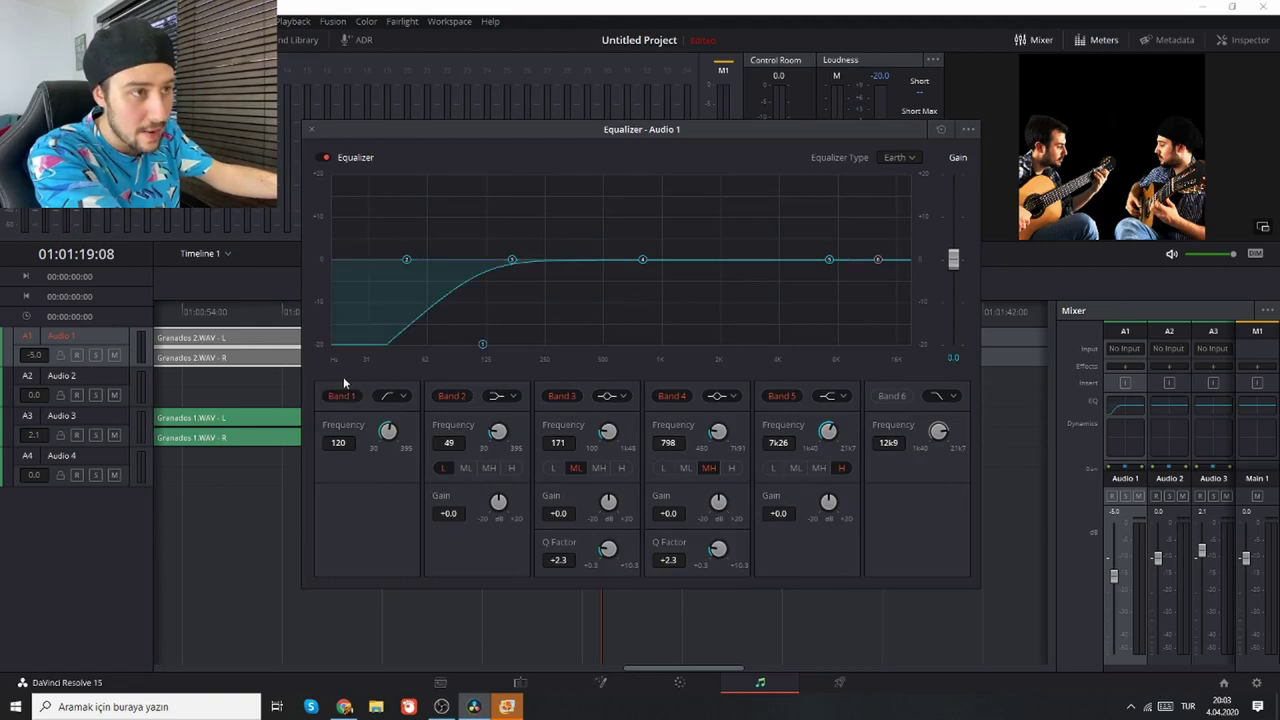
mouse_move(484, 345)
mouse_down()
mouse_move(404, 309)
mouse_move(393, 272)
mouse_move(482, 368)
mouse_up()
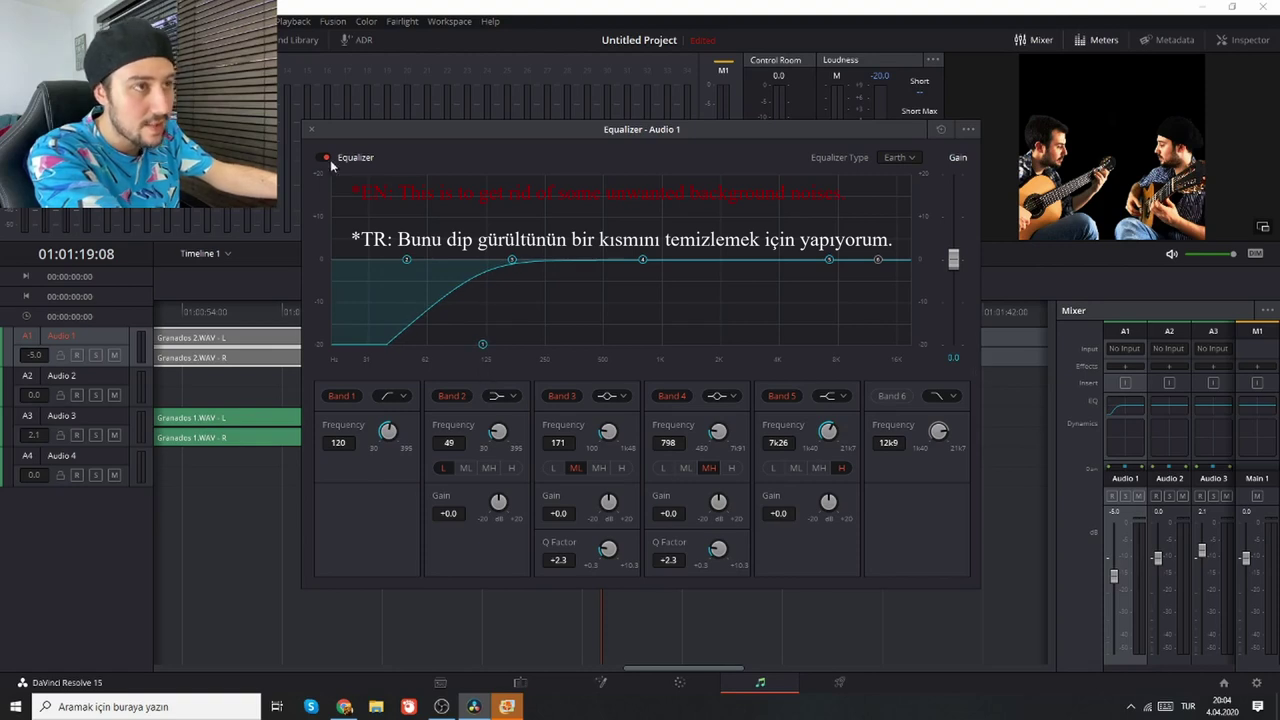
click(312, 130)
Step: Select the Audio 3 clips and give Audio 4 a 120 Hz low-cut EQ
click(239, 417)
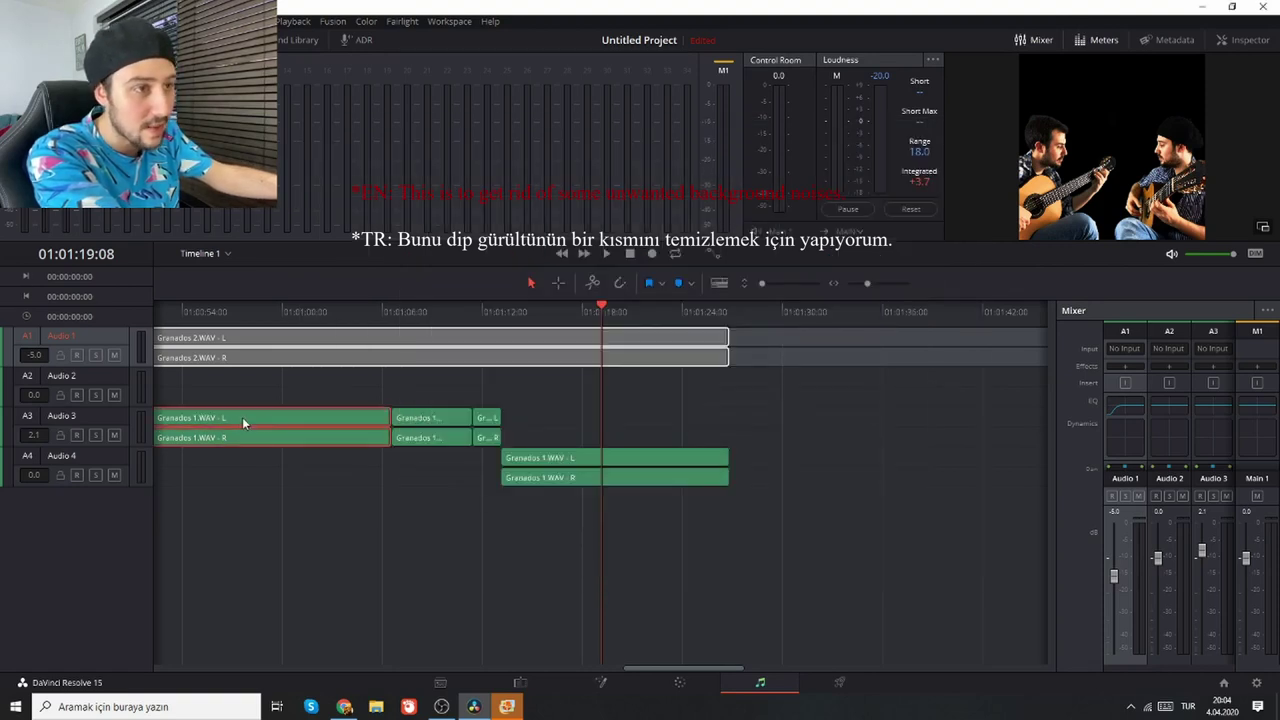
ctrl+click(432, 419)
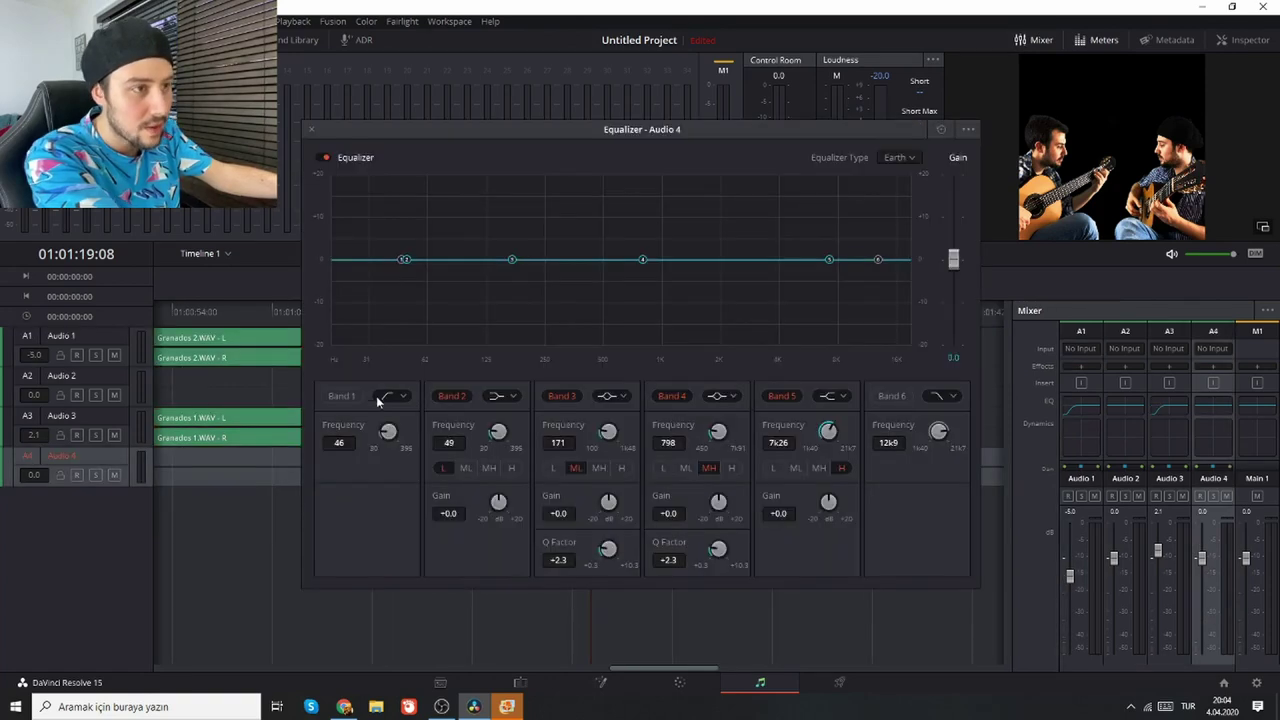
click(342, 396)
drag(386, 259, 484, 382)
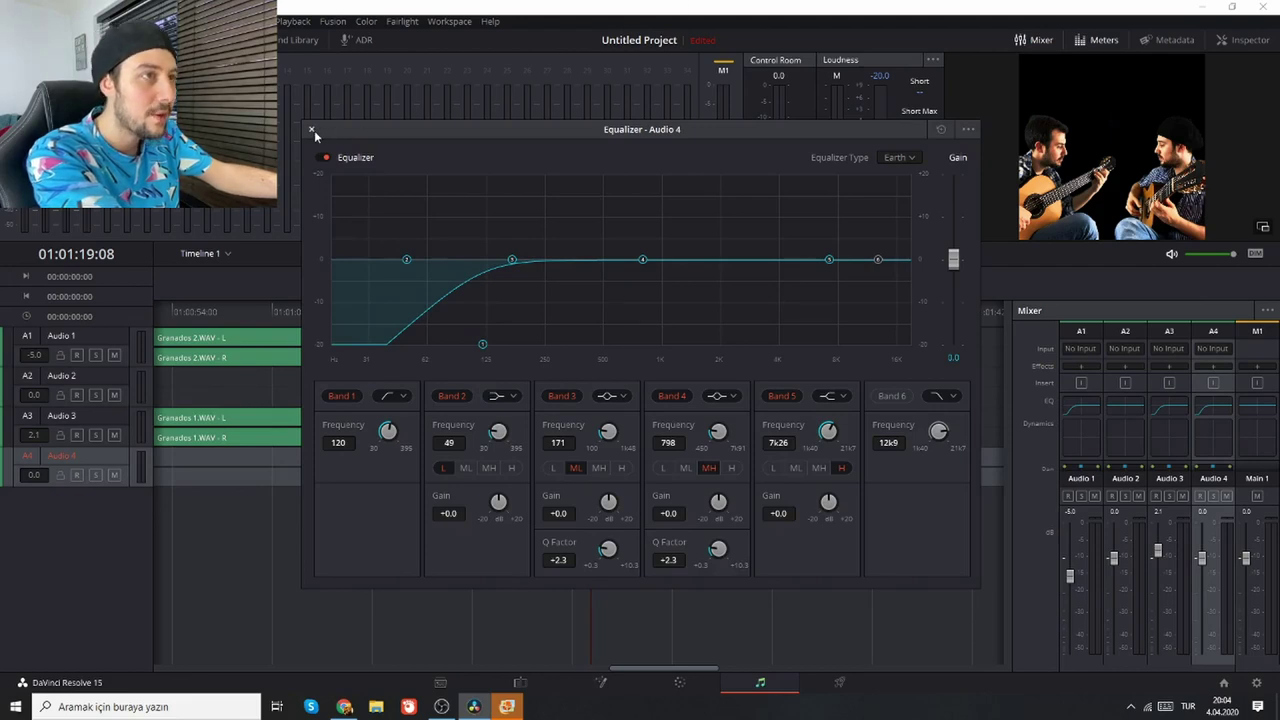
click(312, 130)
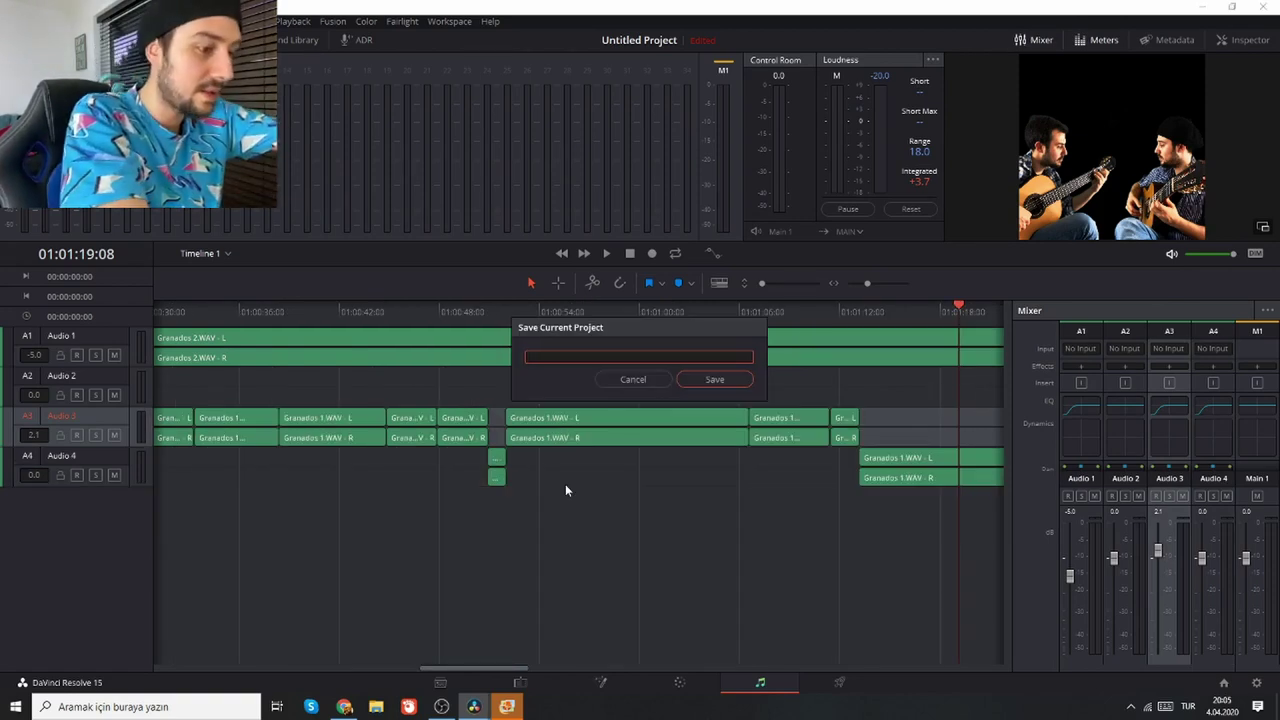
Step: Save the project under the name Granados
text(Granados)
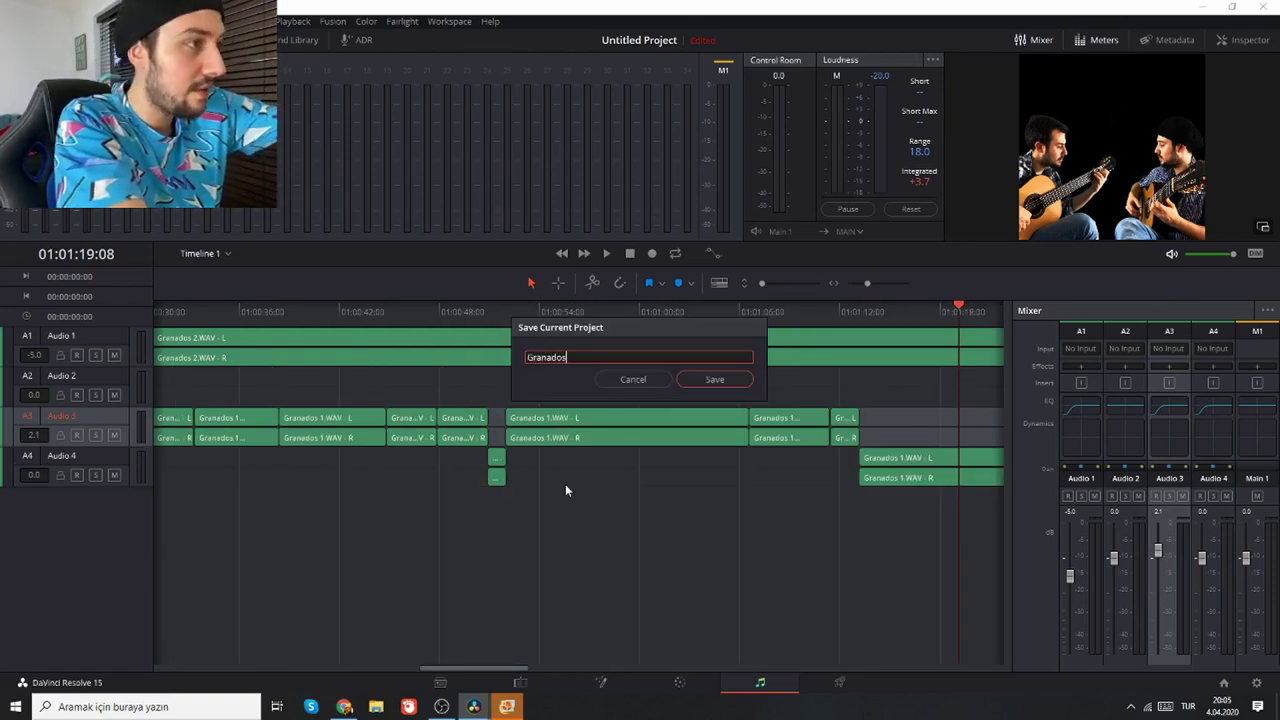
key(Return)
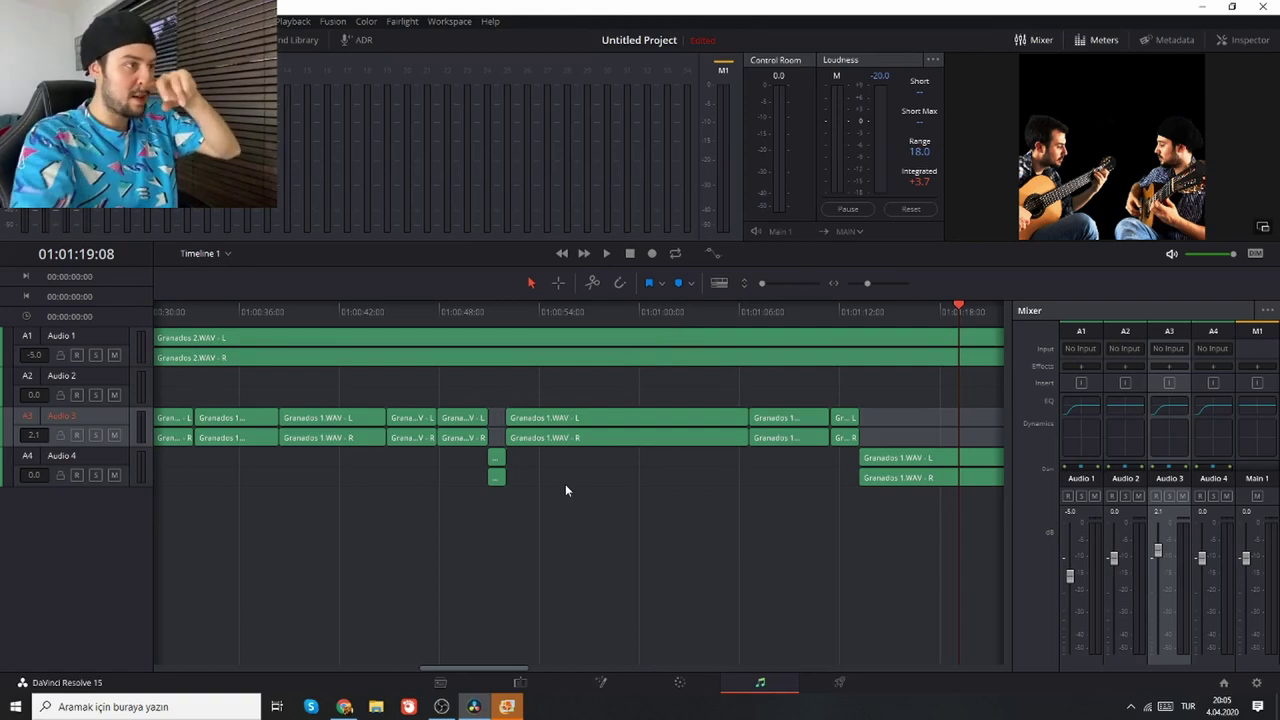
click(1081, 368)
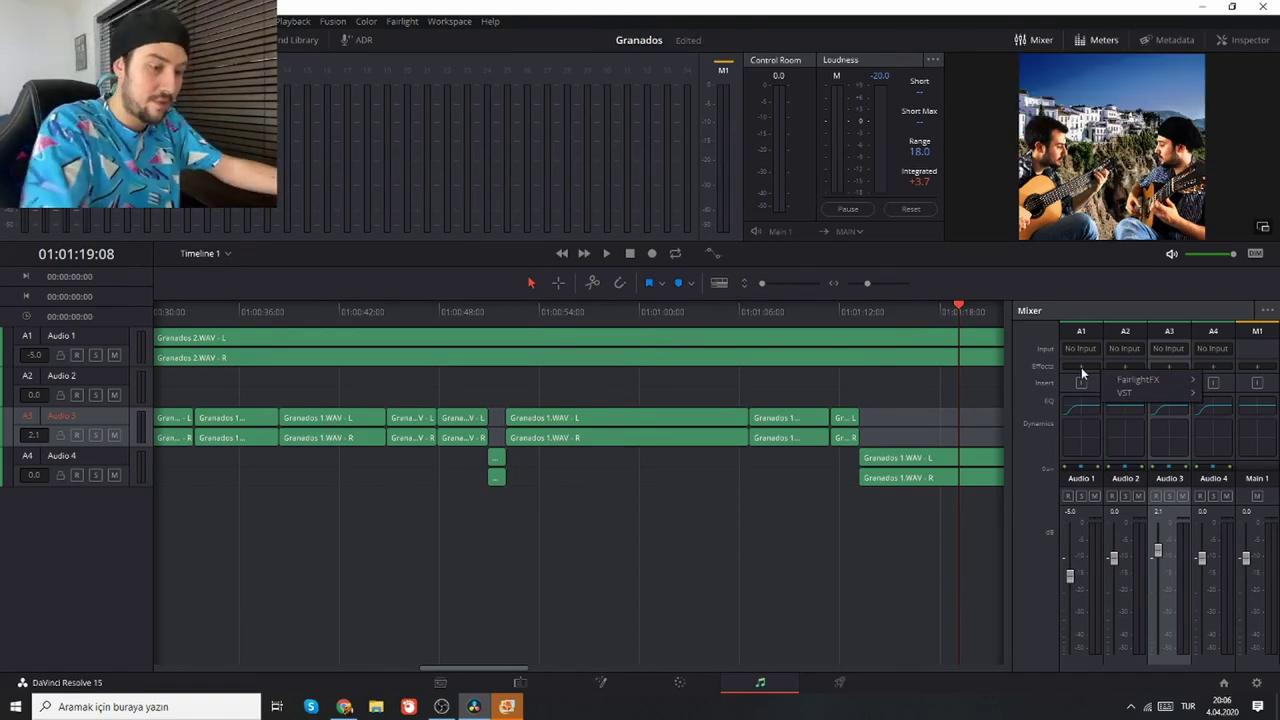
Step: Apply a Reverb with the Cathedral preset and its Dry/Wet mix at about 10.36
mouse_move(1138, 380)
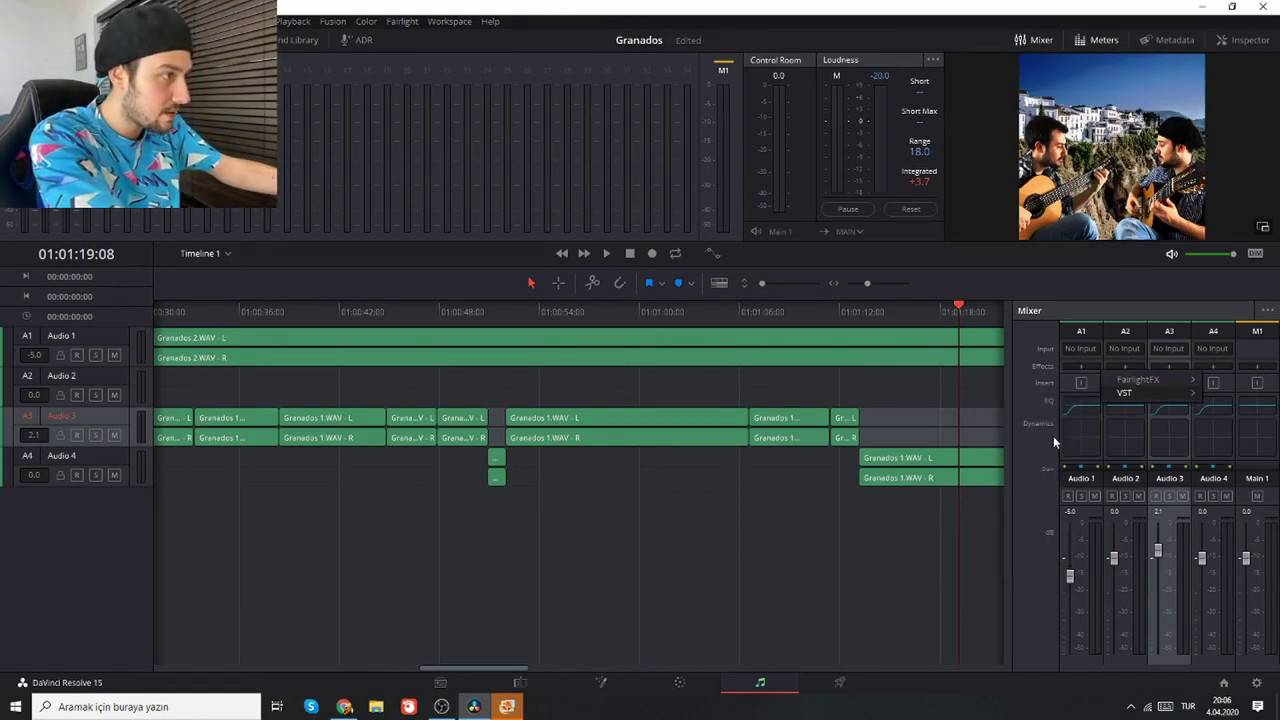
click(1060, 514)
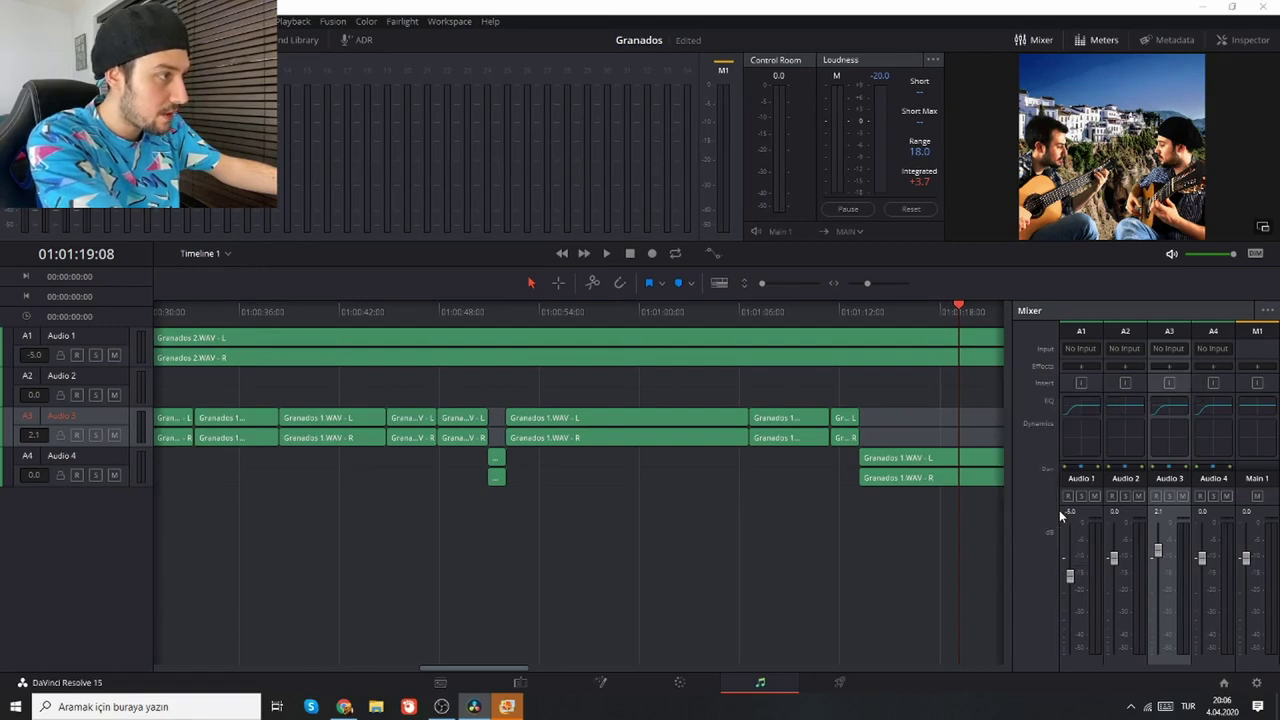
click(415, 137)
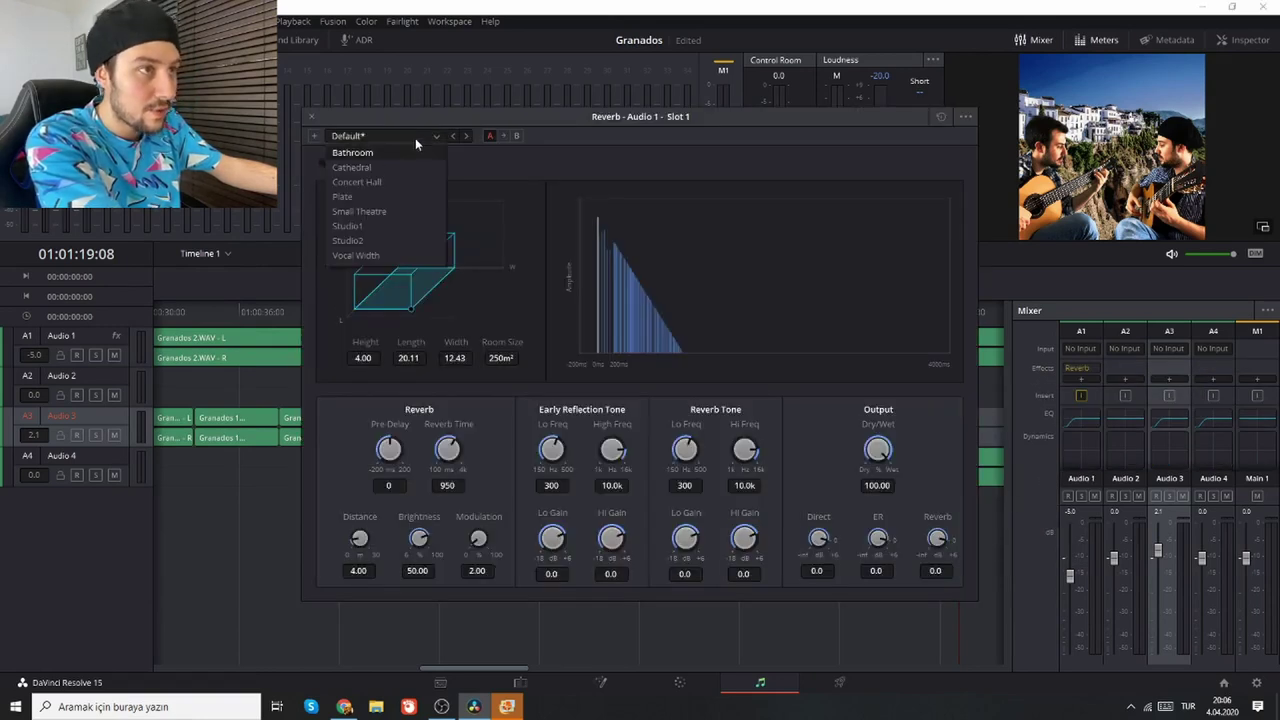
click(415, 161)
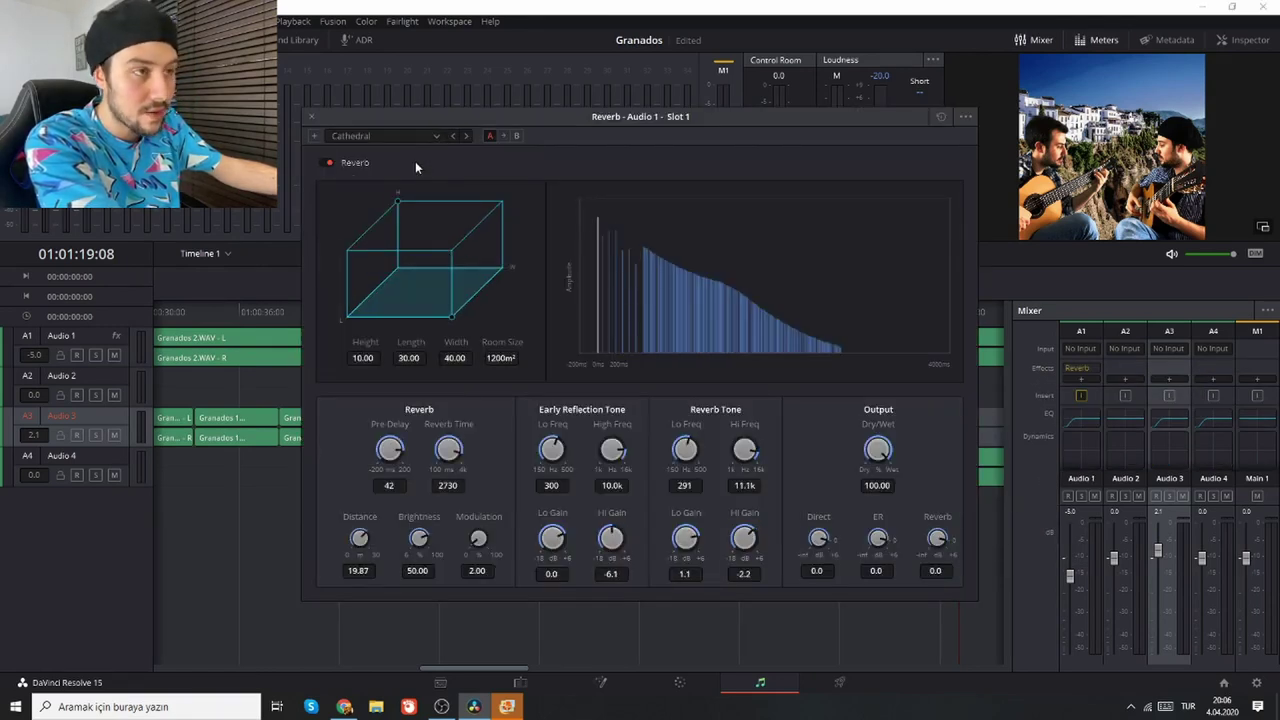
drag(882, 455, 700, 355)
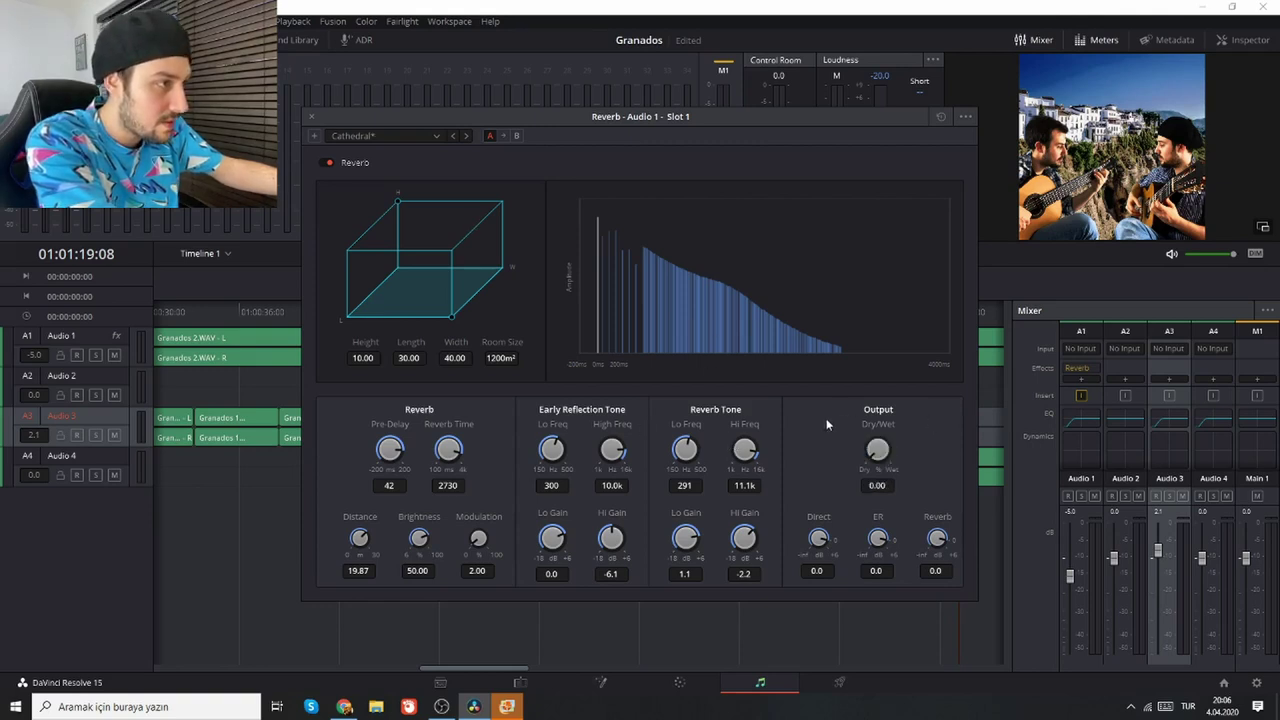
drag(878, 452, 883, 472)
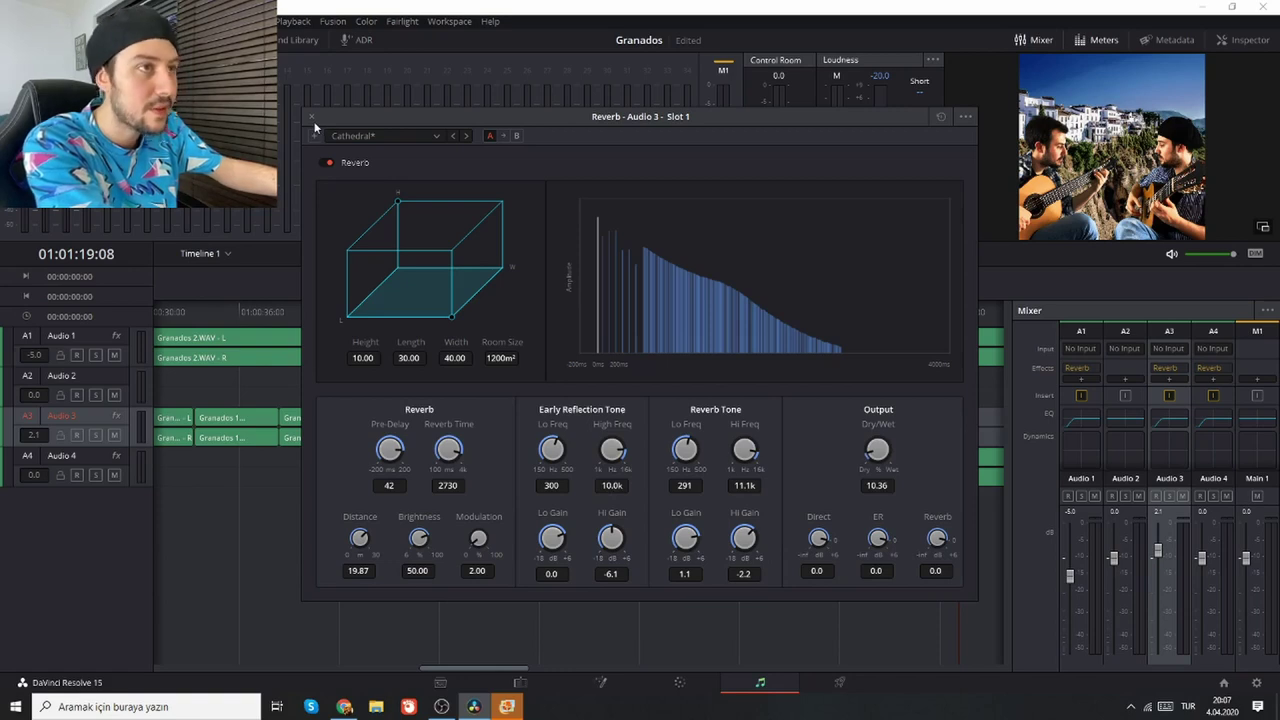
click(313, 117)
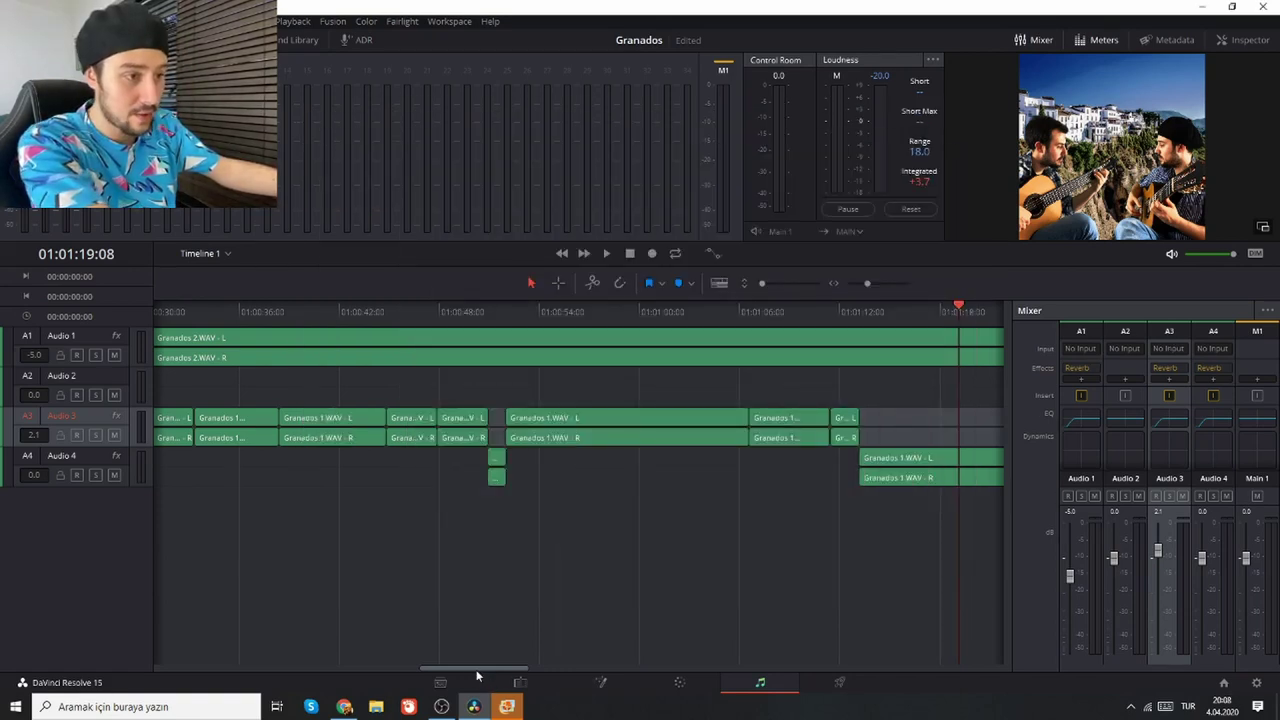
Step: Review the Granados edit on the Edit, Fairlight and Color pages, then minimize Resolve
mouse_move(480, 672)
mouse_down()
mouse_move(228, 686)
mouse_move(500, 675)
mouse_up()
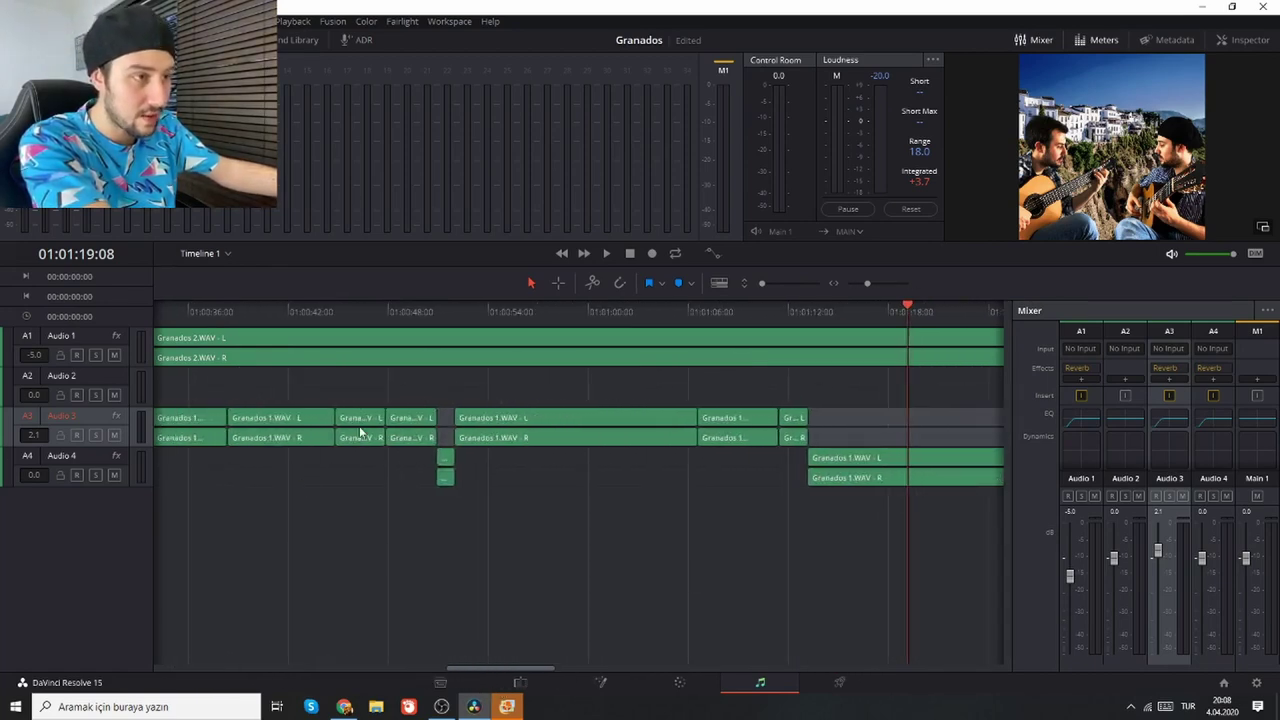
key(shift+4)
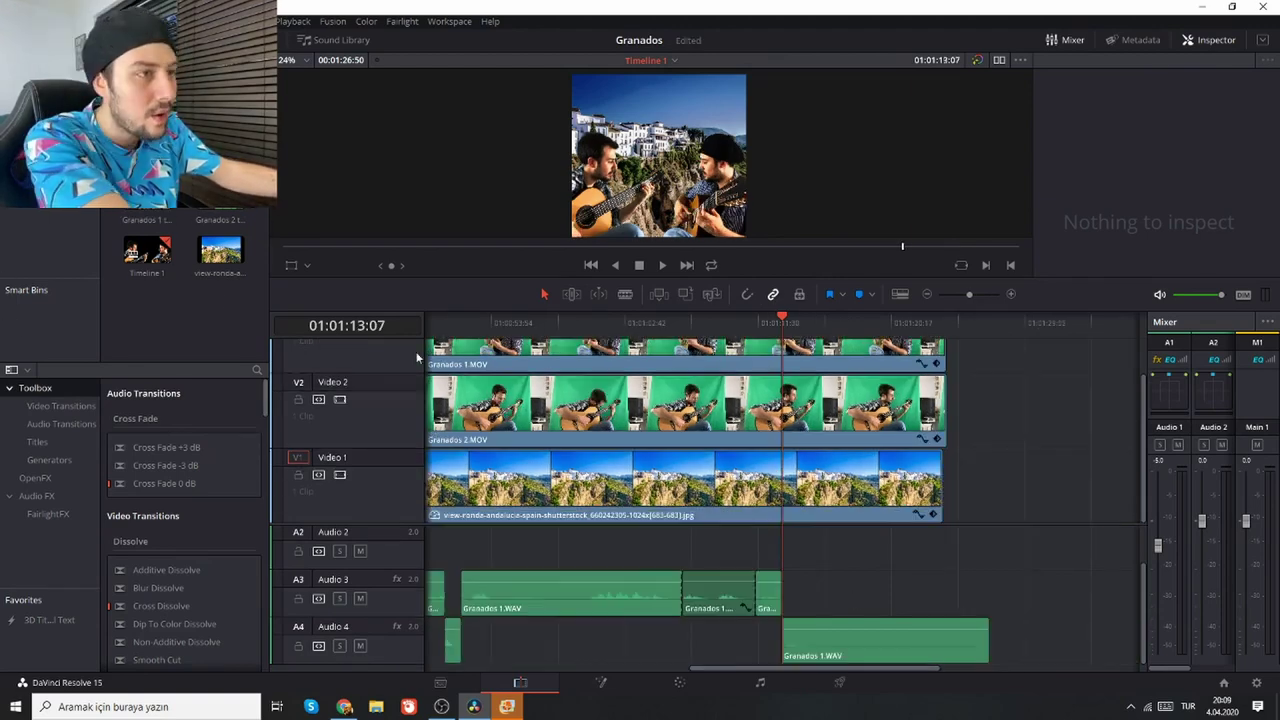
click(787, 692)
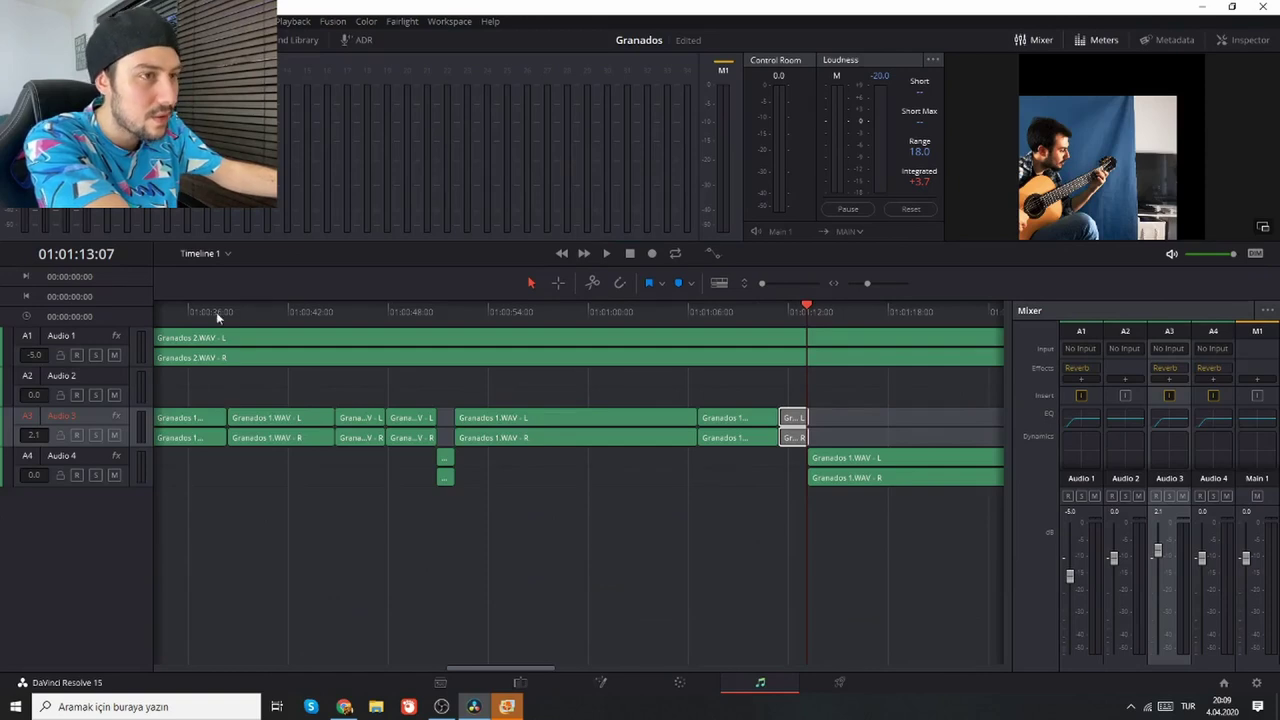
drag(218, 312, 160, 312)
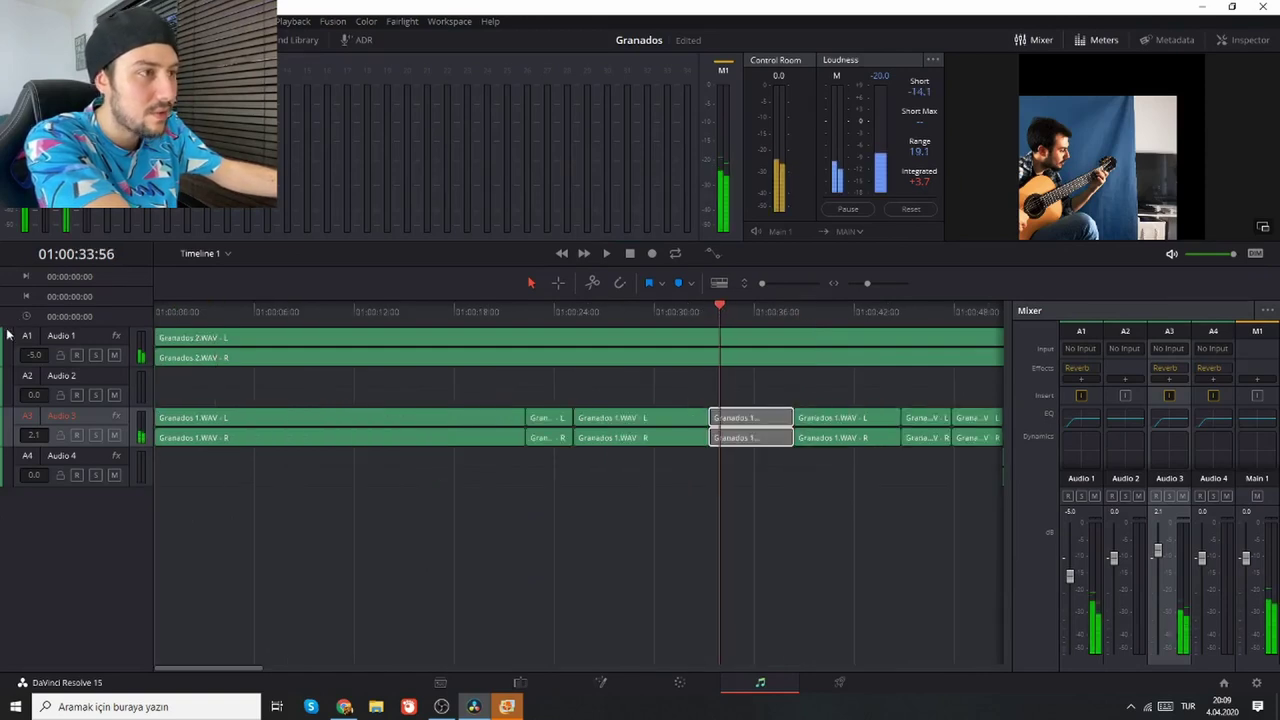
click(162, 315)
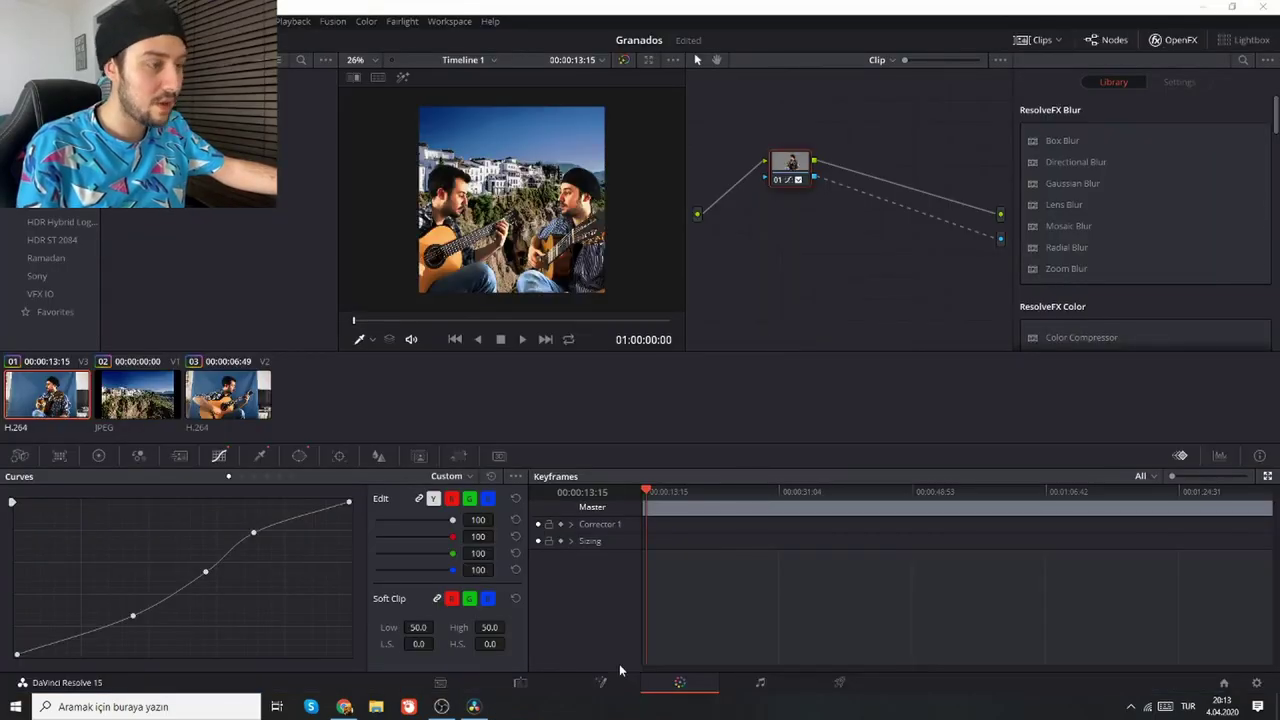
click(519, 683)
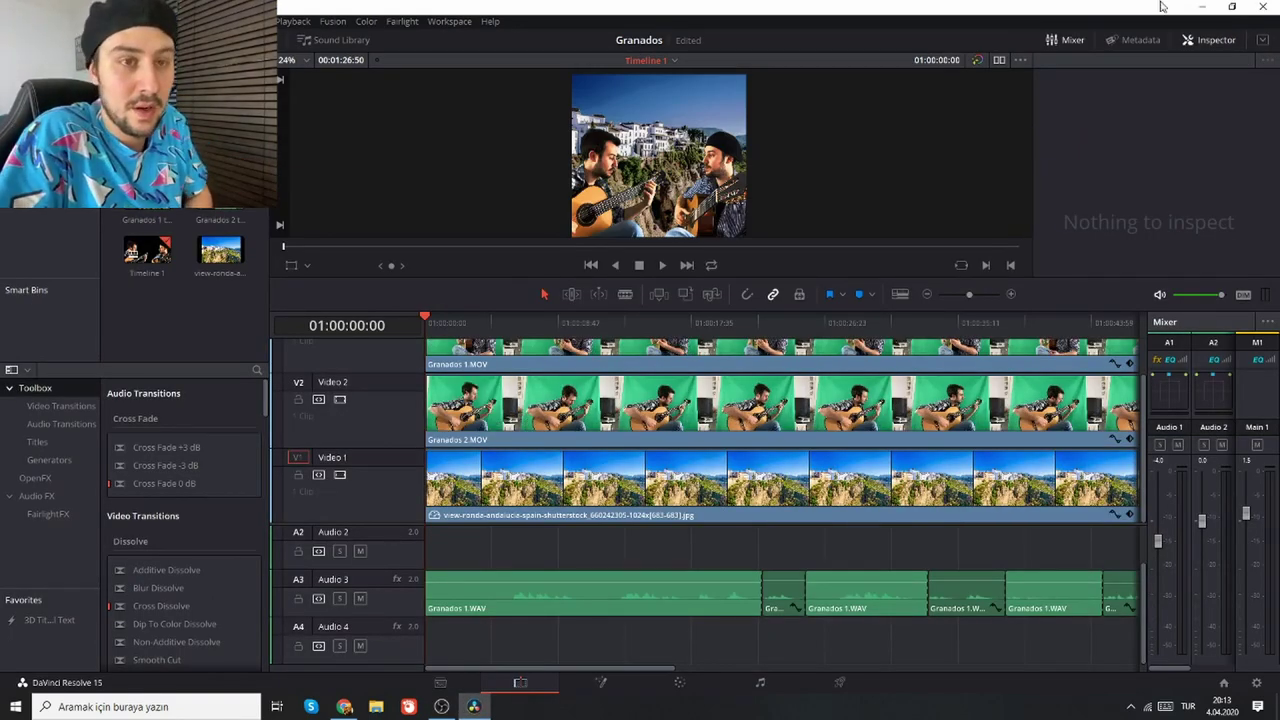
click(1202, 6)
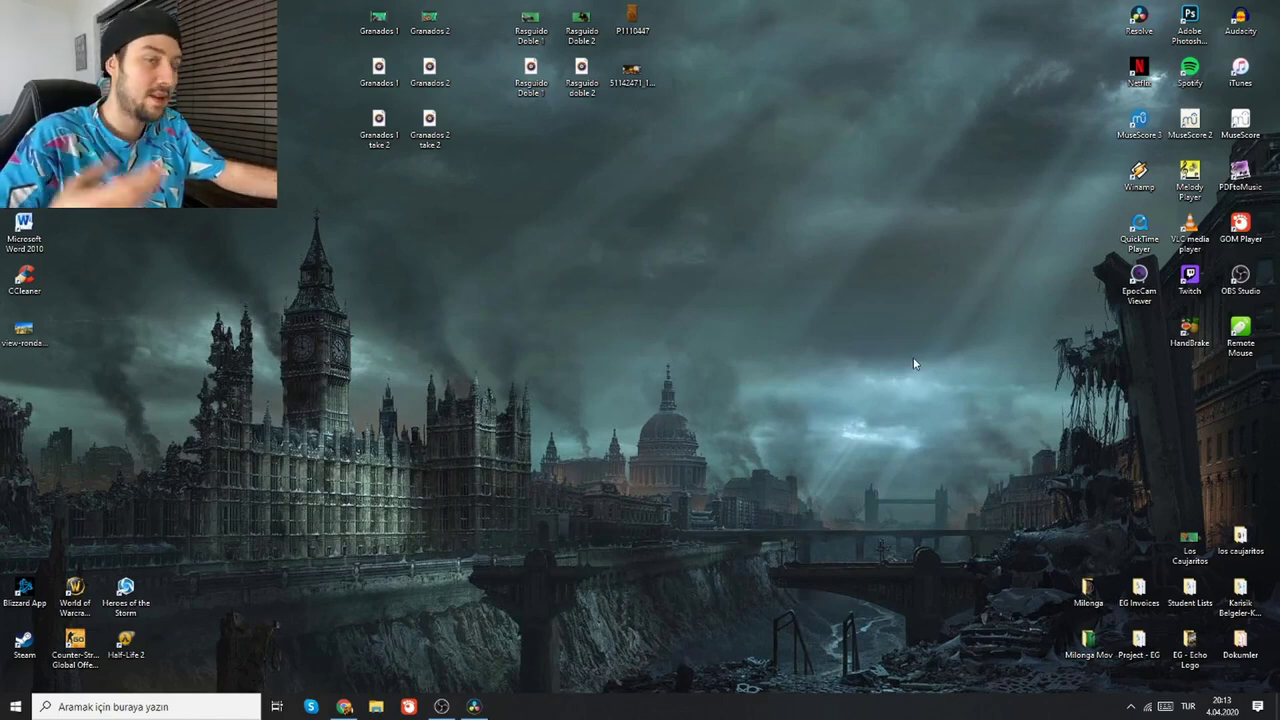
Step: Import the Duo Echo logo from the EG - Echo Logo folder and place it after the guitar clips on V2
double_click(1189, 643)
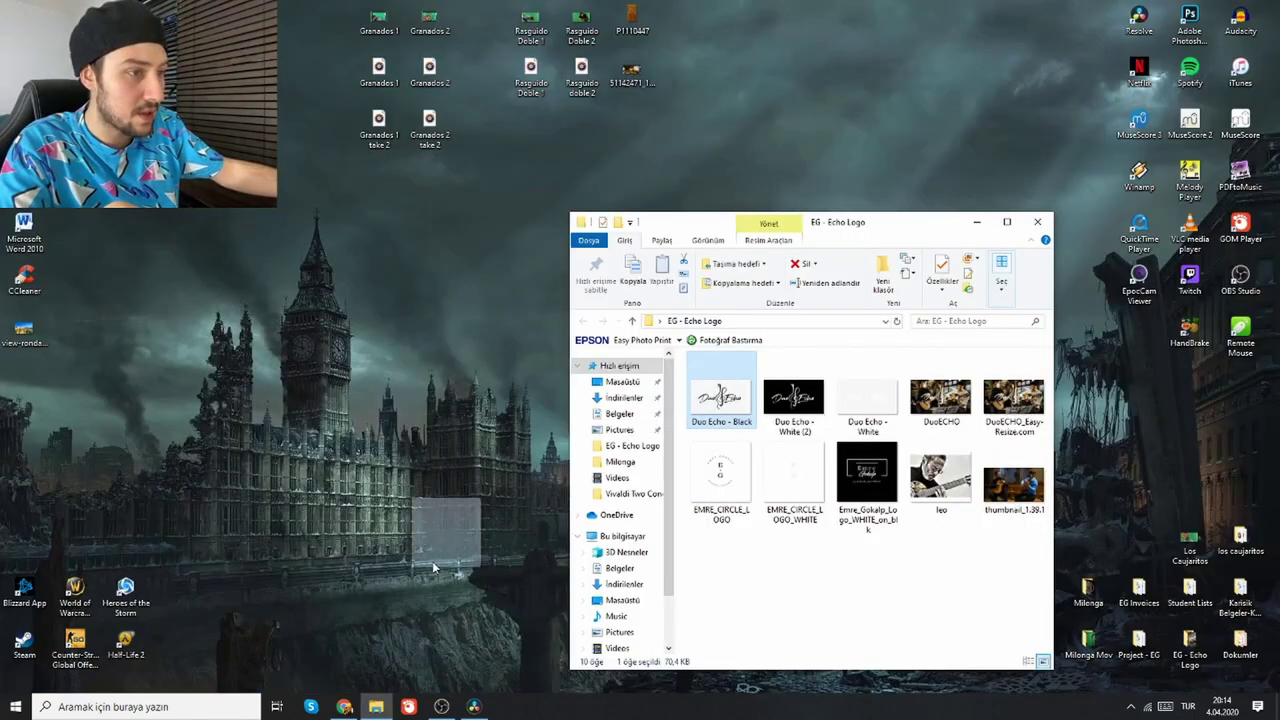
drag(432, 561, 281, 350)
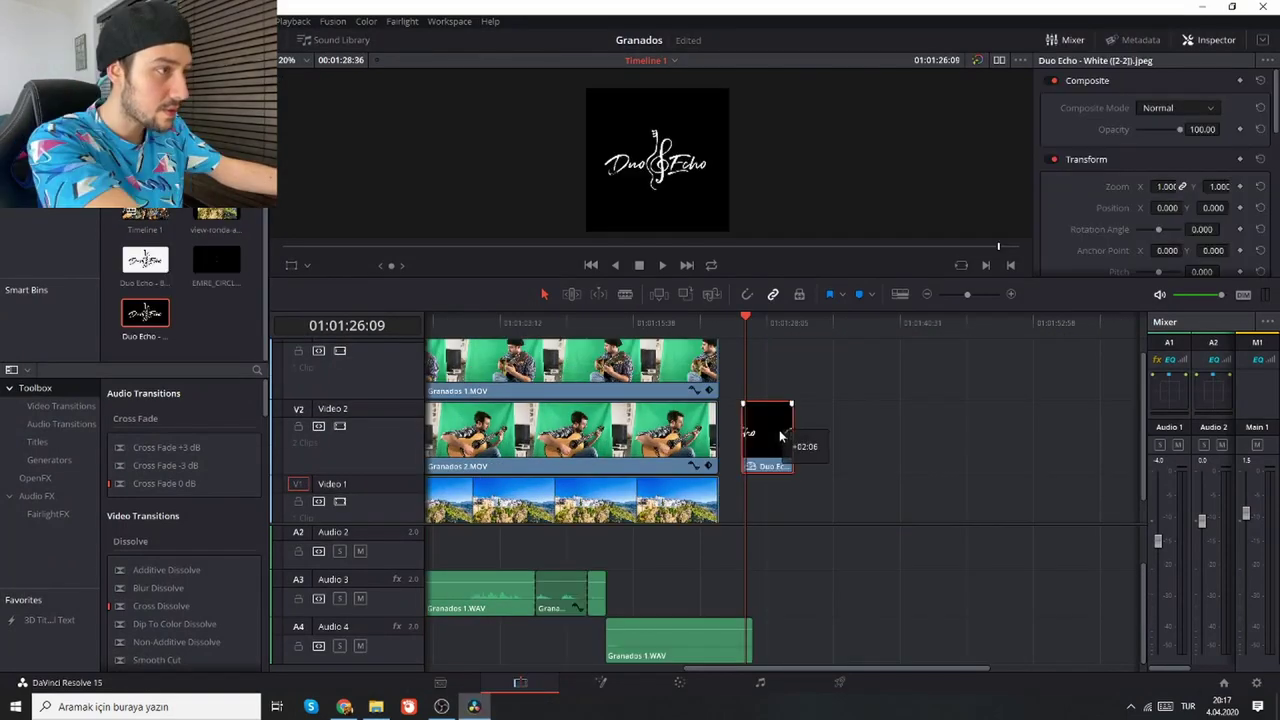
drag(766, 430, 762, 433)
drag(762, 433, 762, 433)
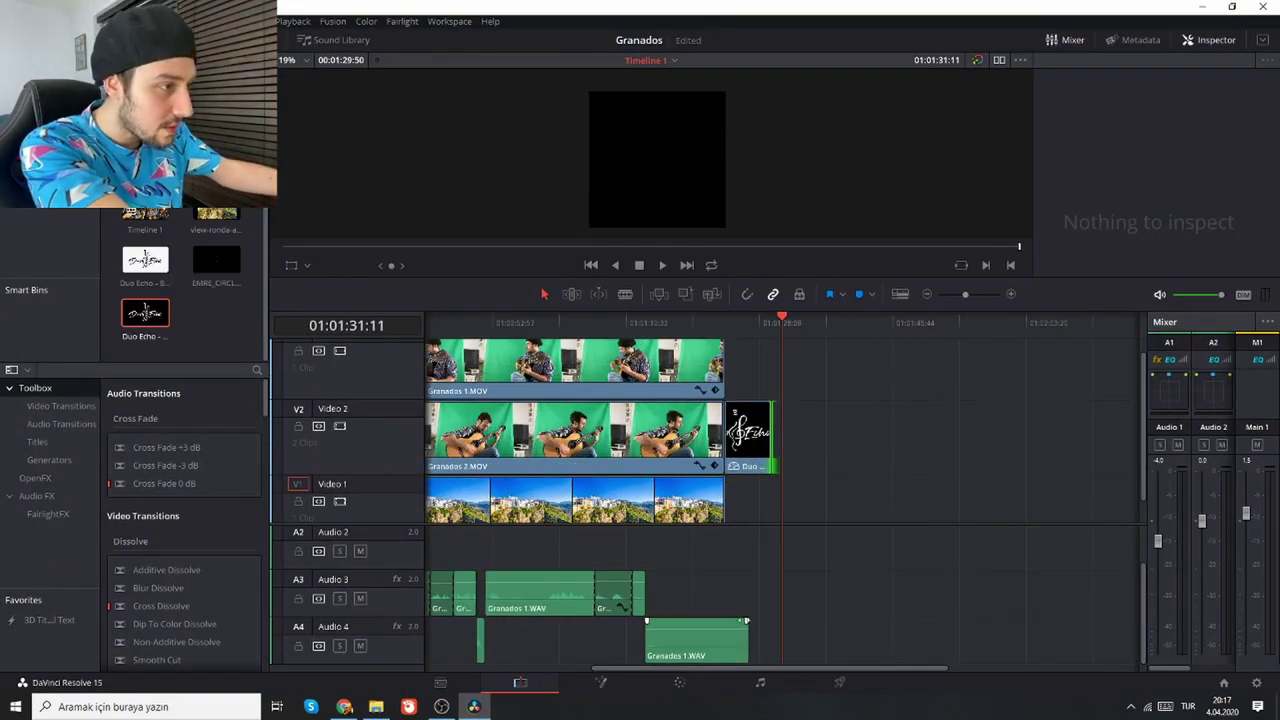
Step: Trim the end of the Granados 1.WAV audio clip on A4
drag(747, 623, 737, 624)
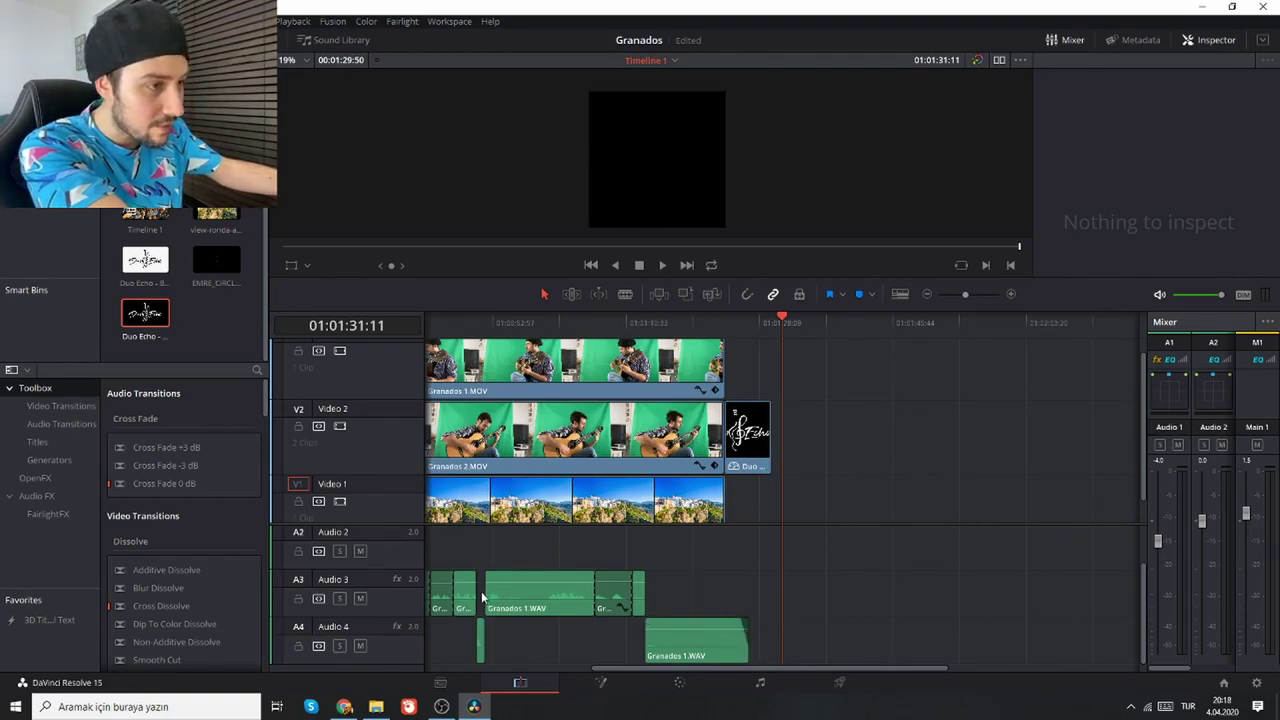
scroll(757, 674, left, 6)
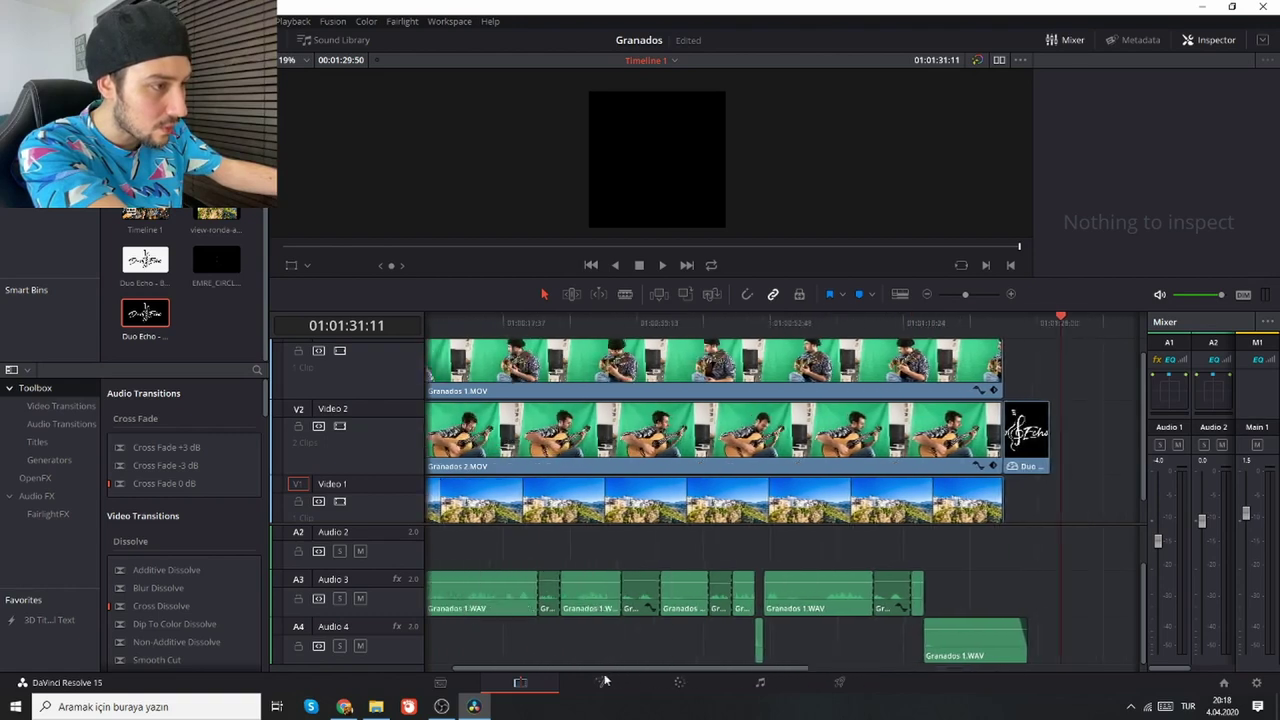
scroll(606, 593, up, 2)
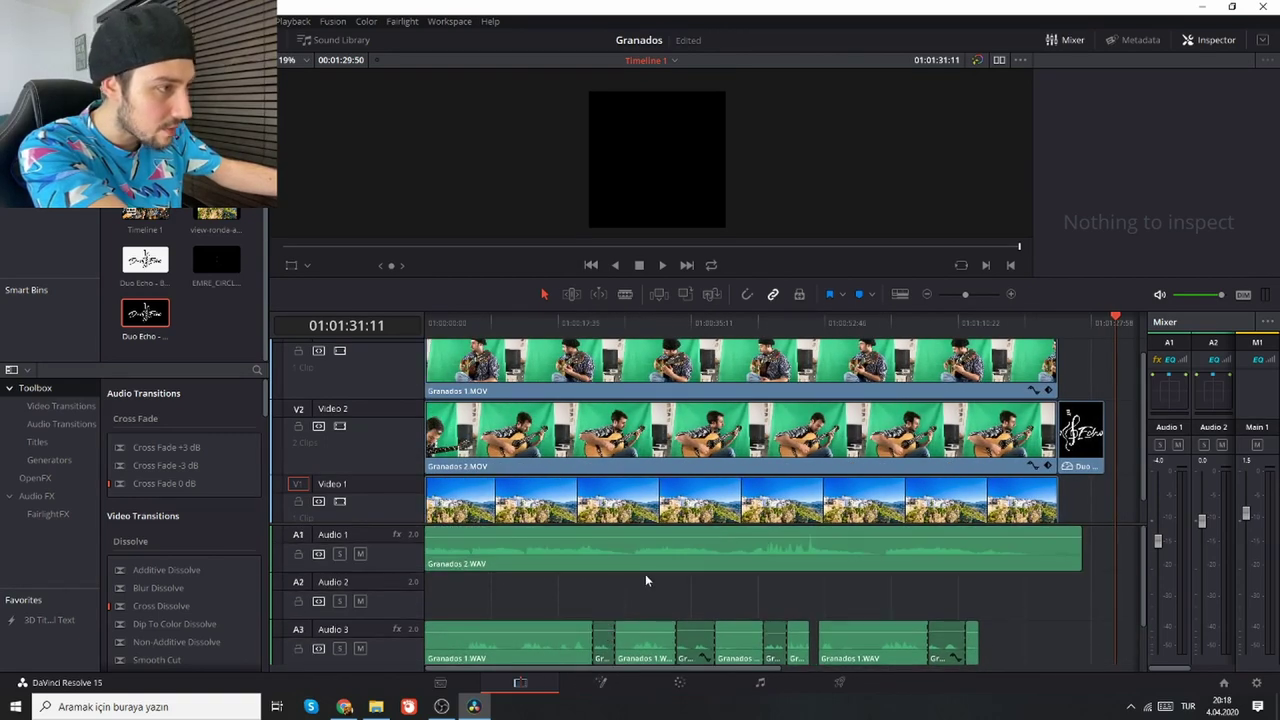
click(727, 413)
click(760, 376)
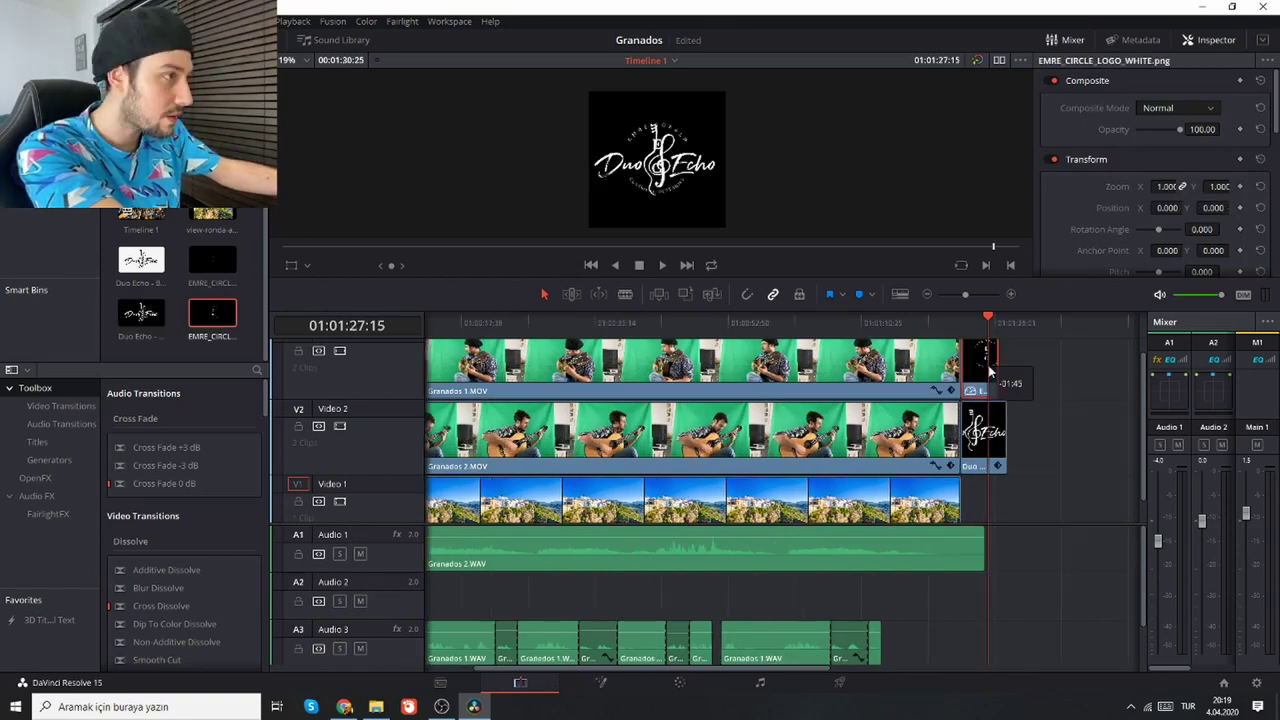
Step: Extend the V3 circle logo clip so it ends with the Duo Echo card
drag(990, 370, 1005, 366)
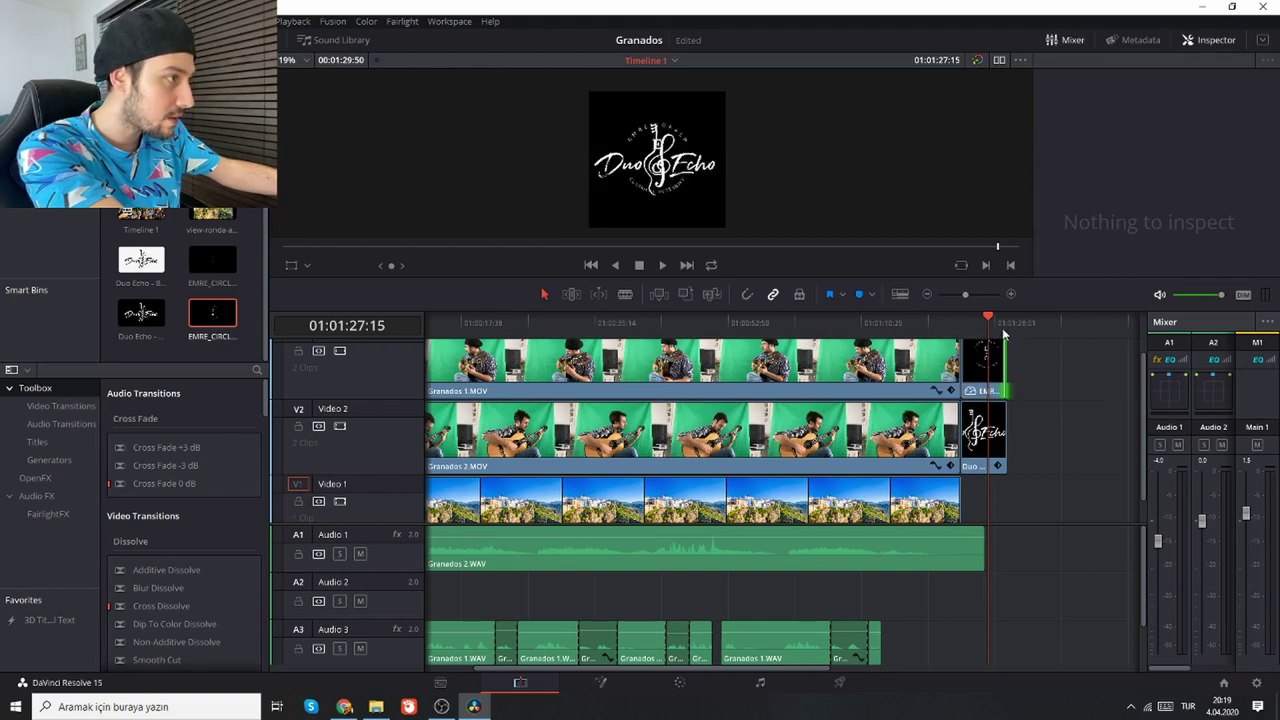
click(1006, 326)
click(1005, 327)
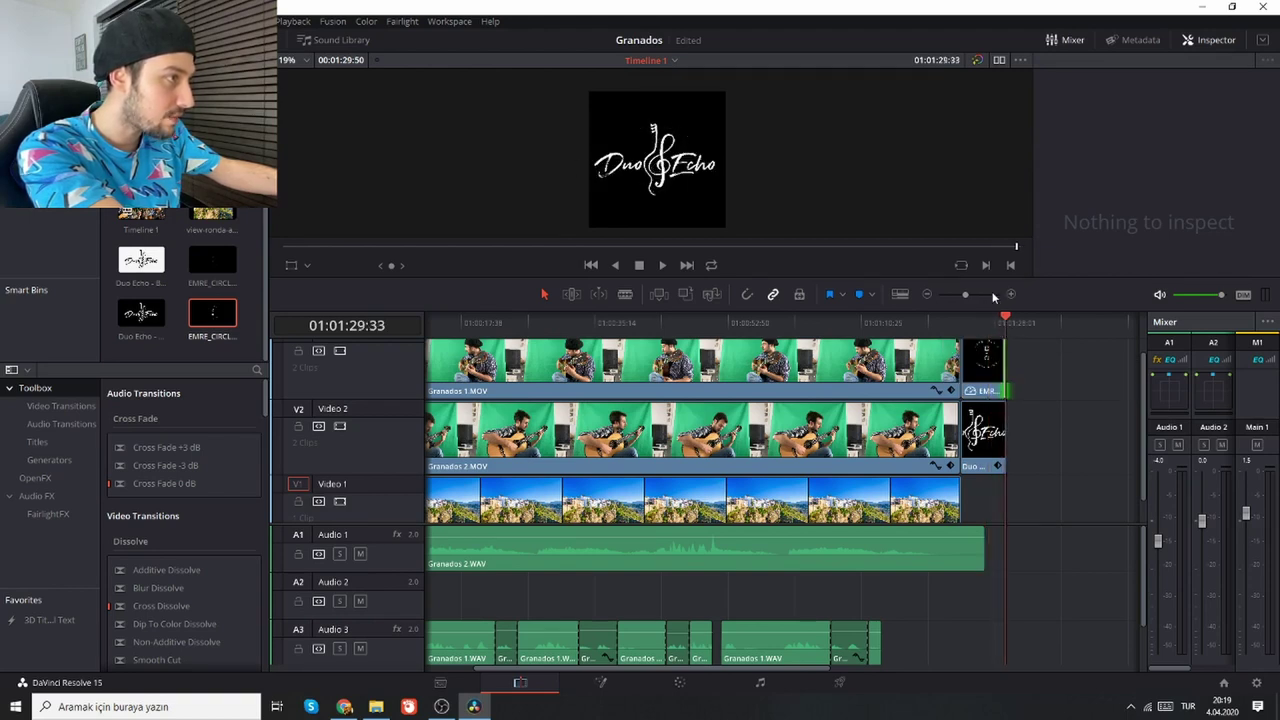
click(993, 295)
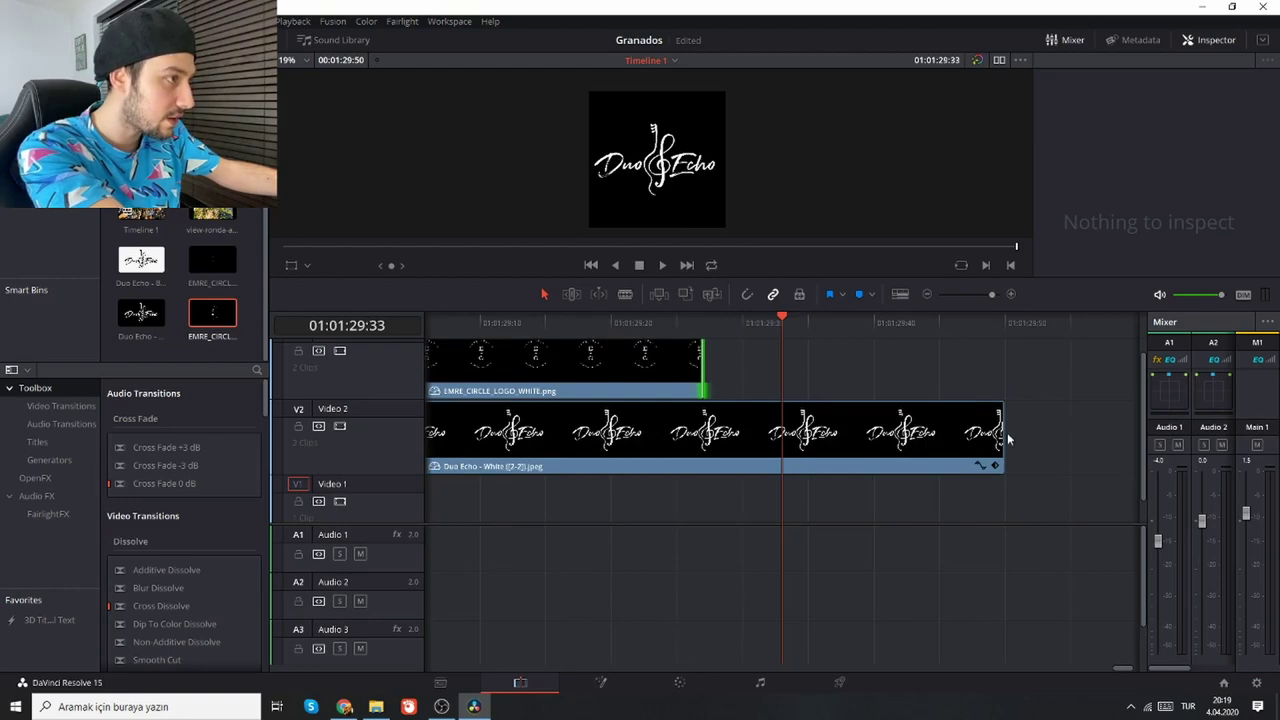
drag(703, 377, 1007, 394)
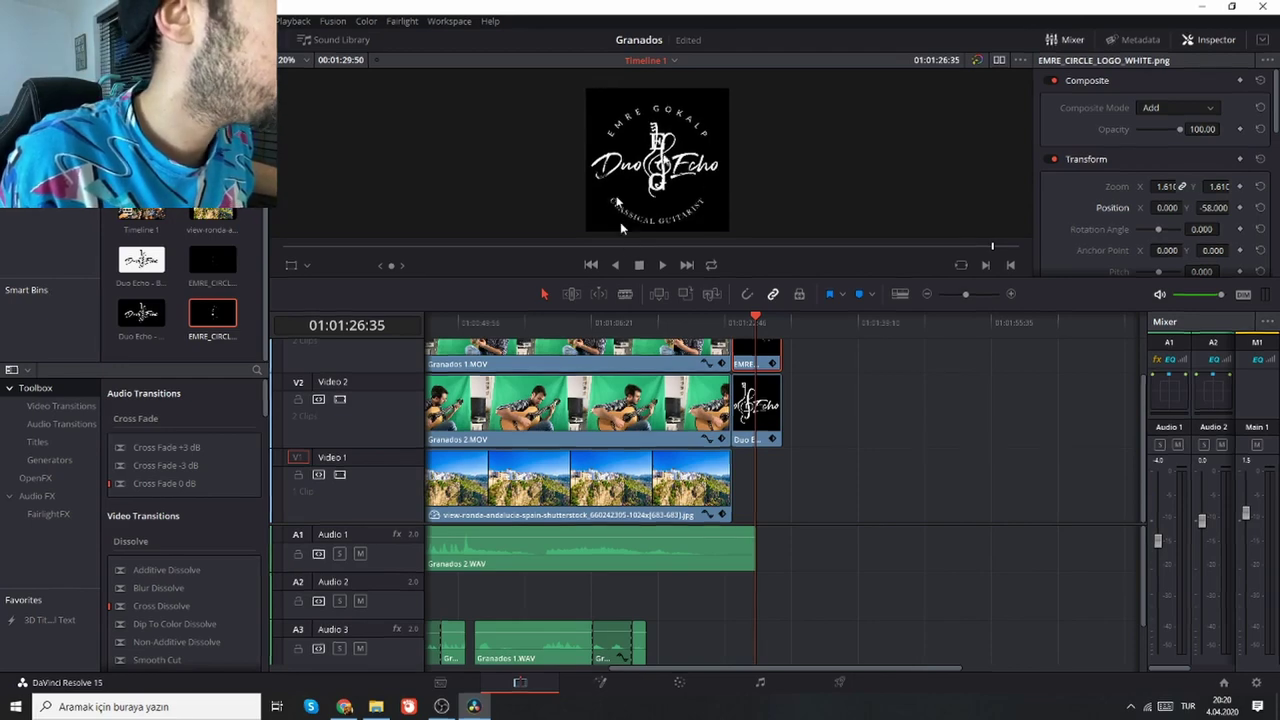
click(685, 690)
Step: Add a rectangular window and fit its edges around the circle logo's central emblem
click(299, 457)
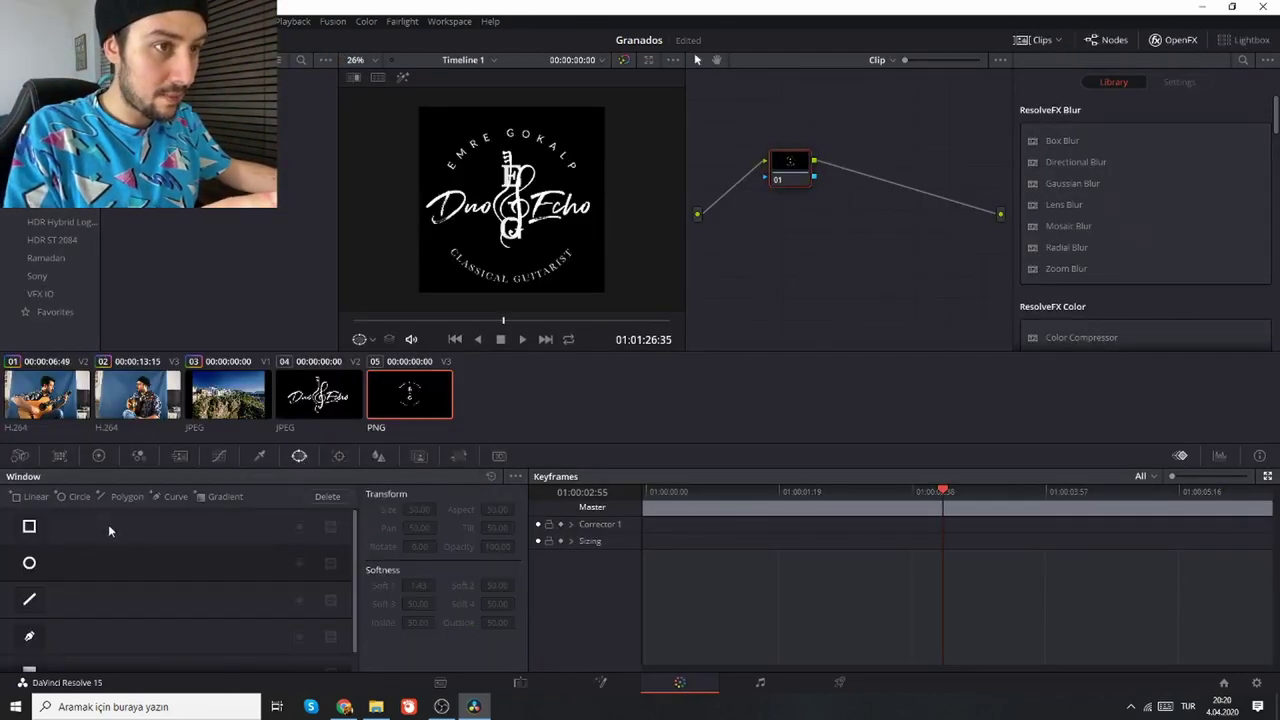
click(29, 526)
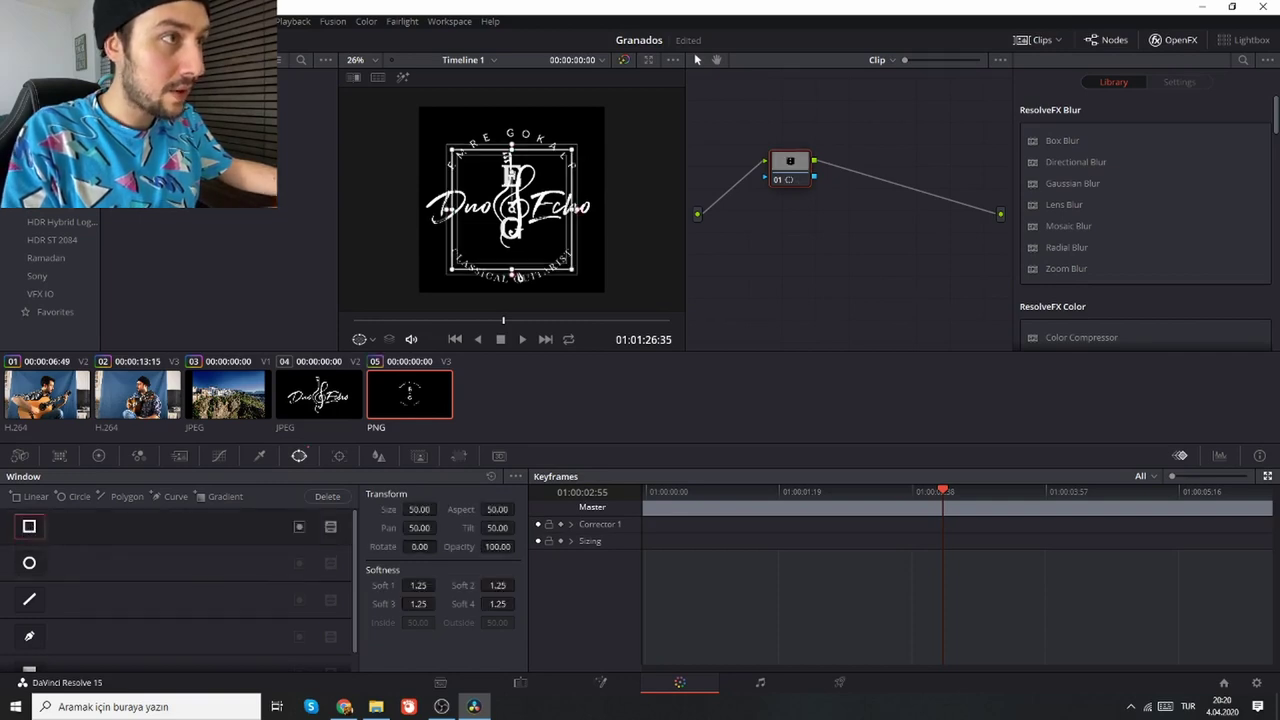
drag(512, 272, 512, 240)
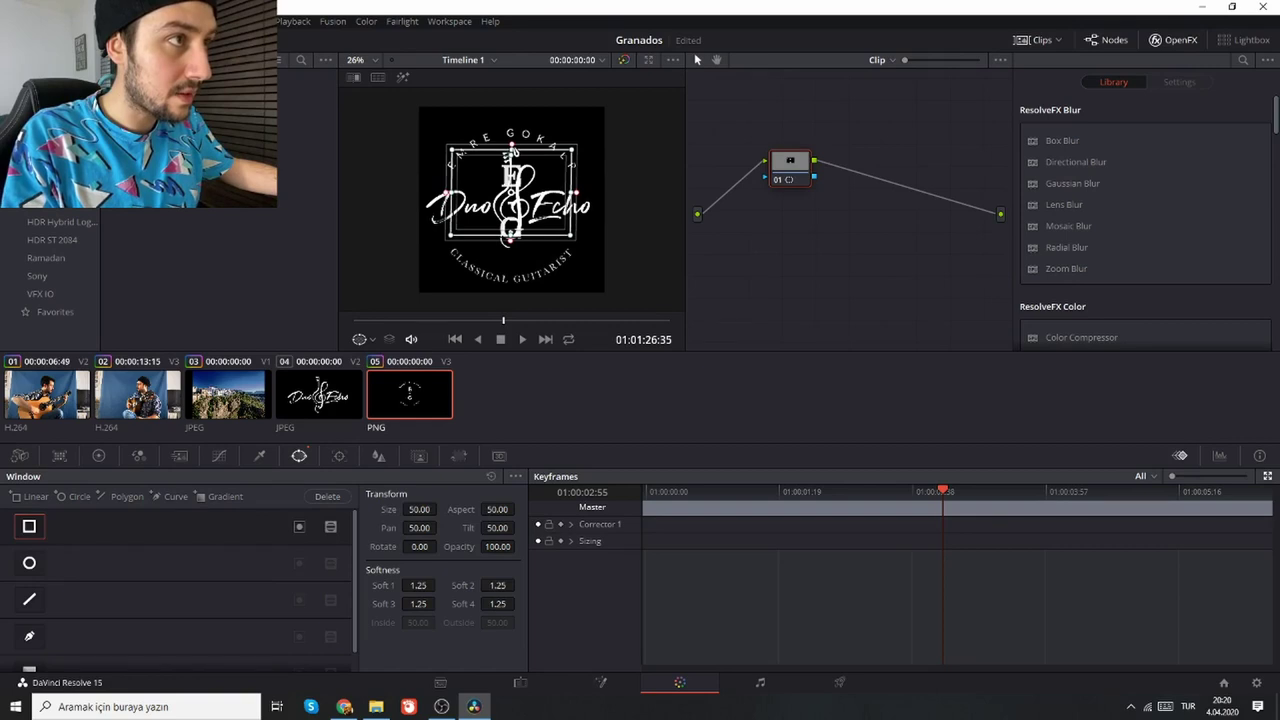
drag(512, 150, 512, 160)
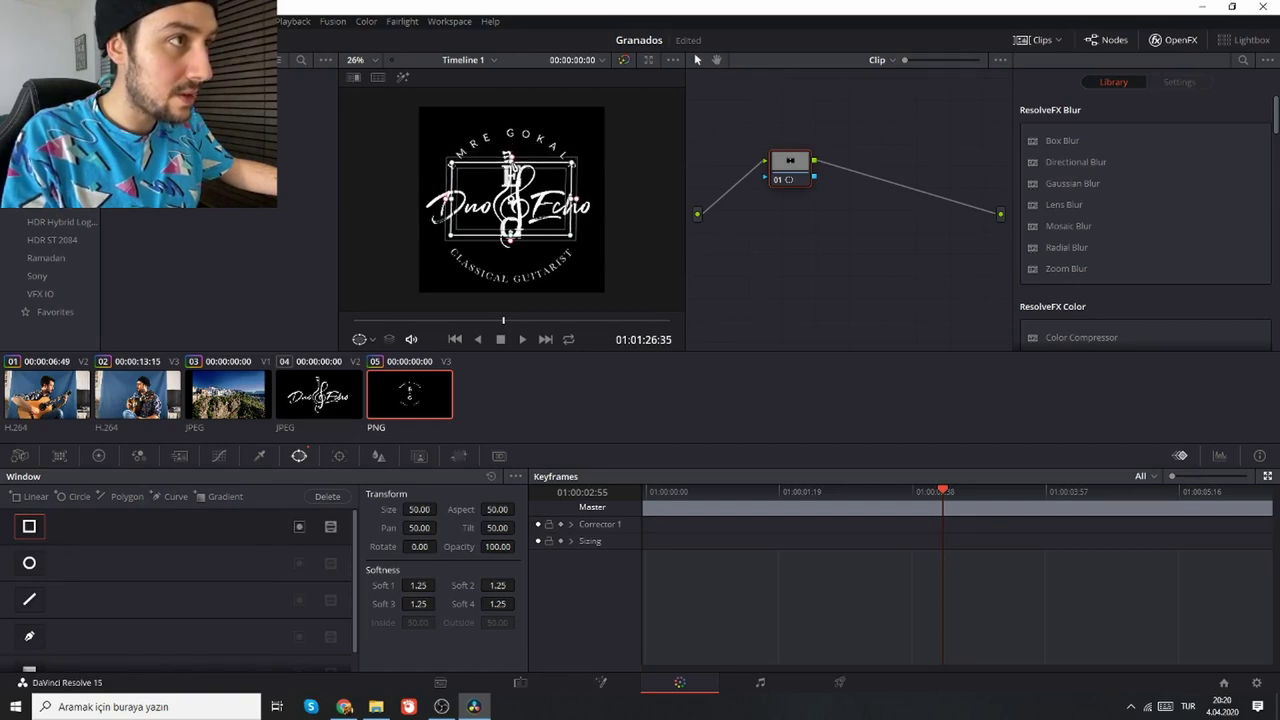
drag(574, 198, 541, 198)
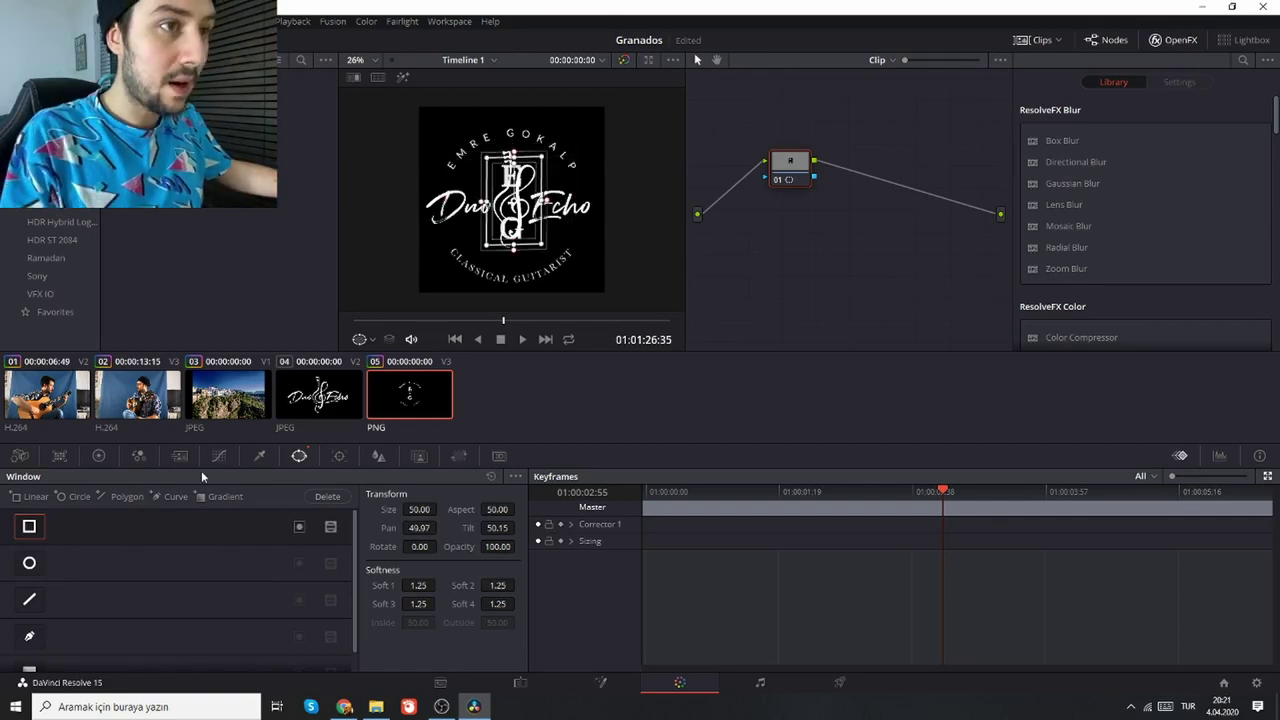
Step: Pull the Curves white point down to zero to black out the windowed centre
click(99, 456)
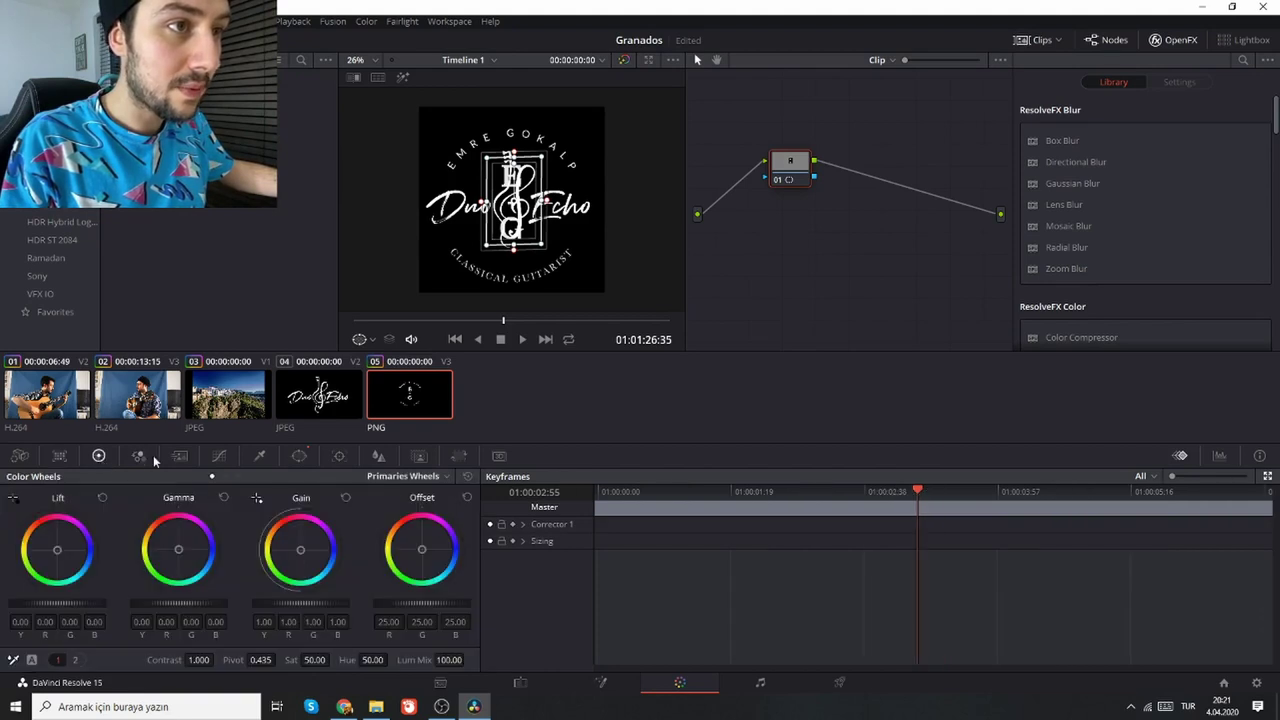
click(180, 456)
click(234, 459)
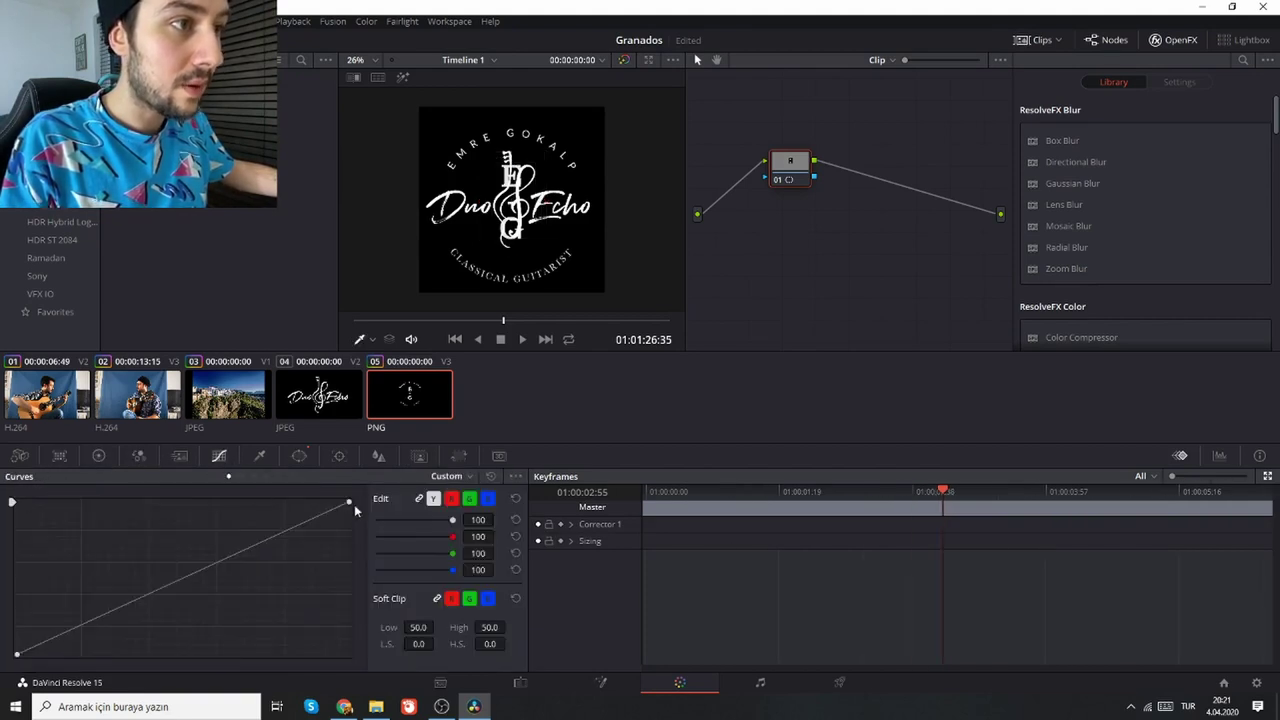
drag(349, 502, 348, 654)
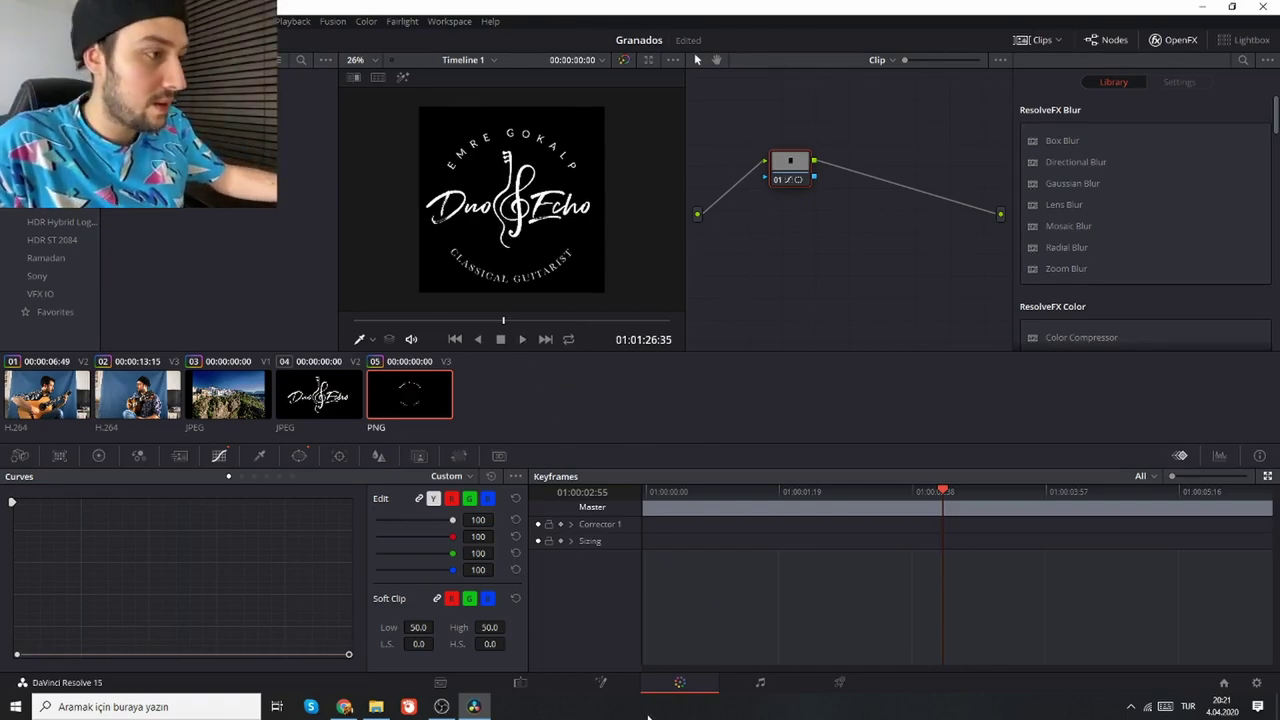
Step: Add blur dissolves at the V3, V2 and landscape cuts into the logo, and preview them
click(520, 682)
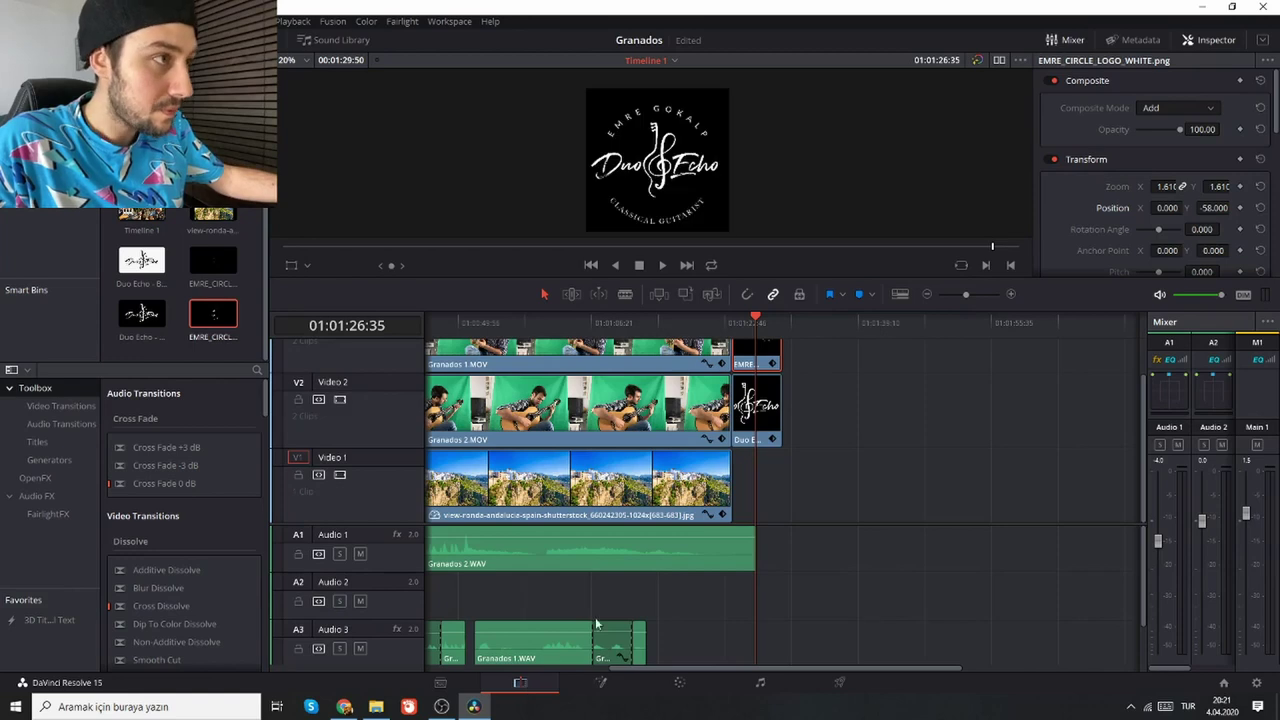
click(708, 322)
scroll(763, 421, up, 1)
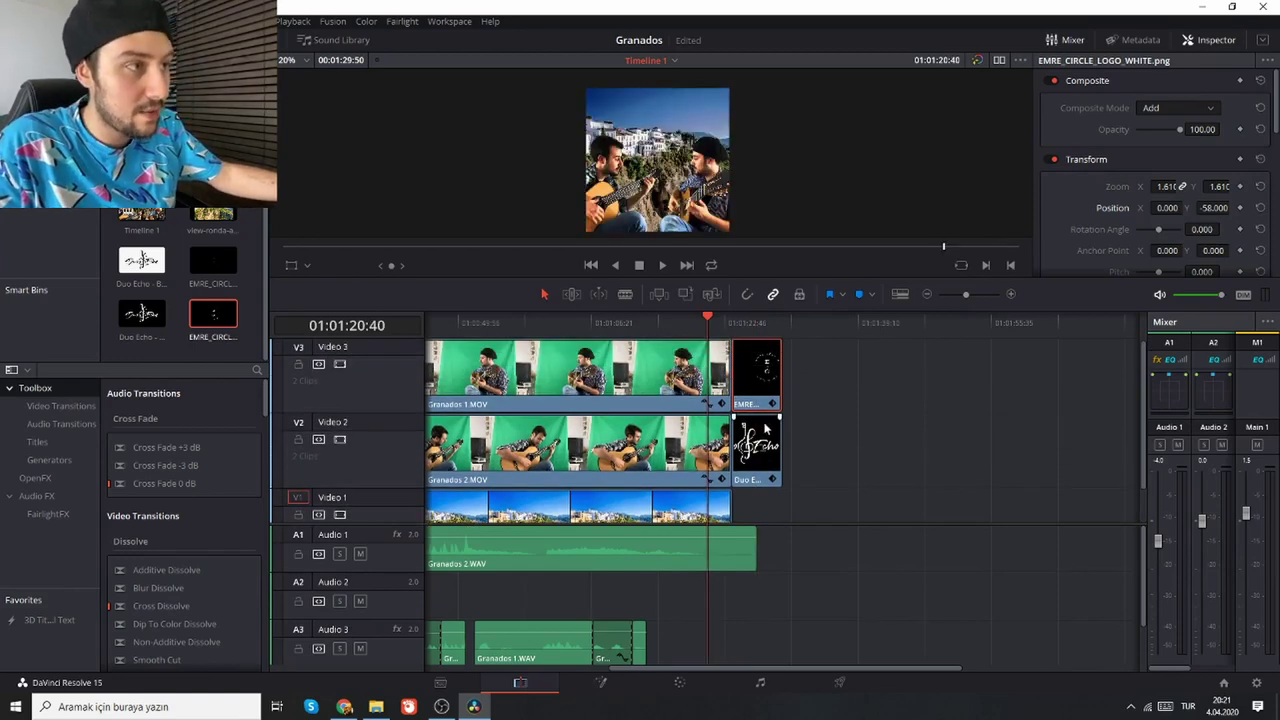
drag(158, 588, 733, 390)
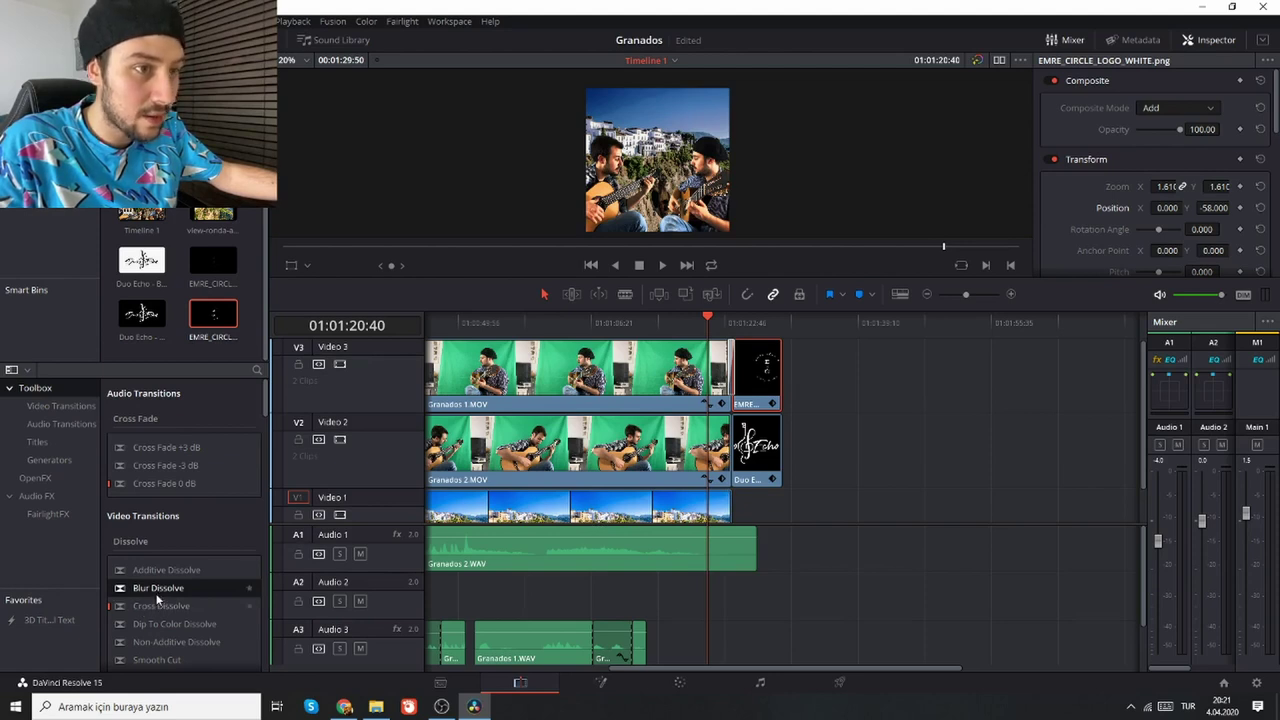
drag(150, 590, 750, 445)
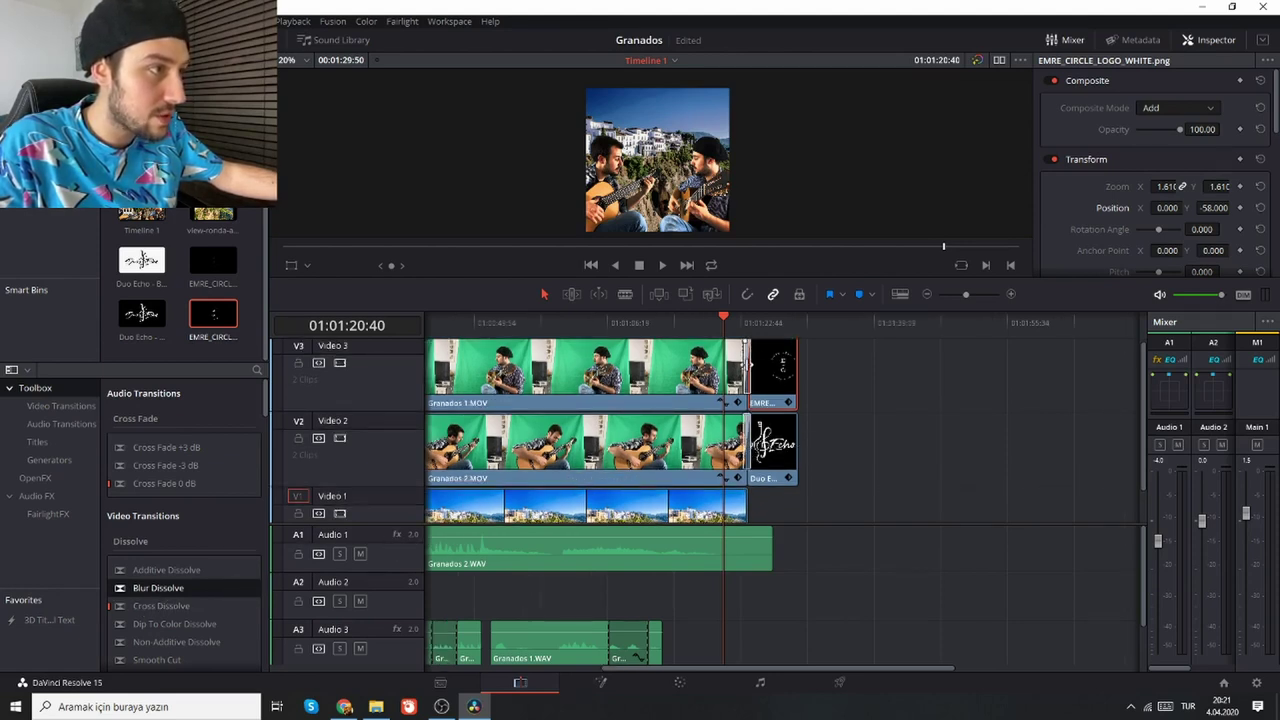
drag(150, 588, 750, 512)
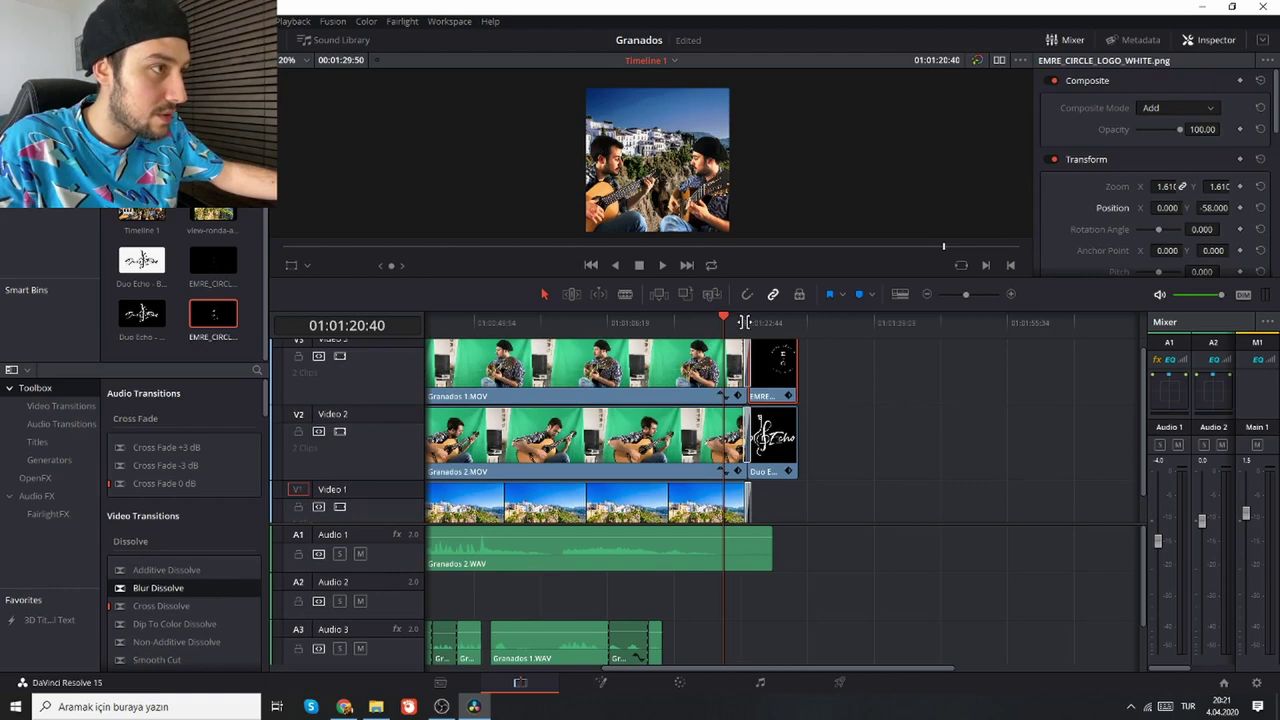
drag(724, 318, 773, 318)
Step: Trim the end of the V3 logo clip and fade out the Granados 2 audio
scroll(958, 355, up, 5)
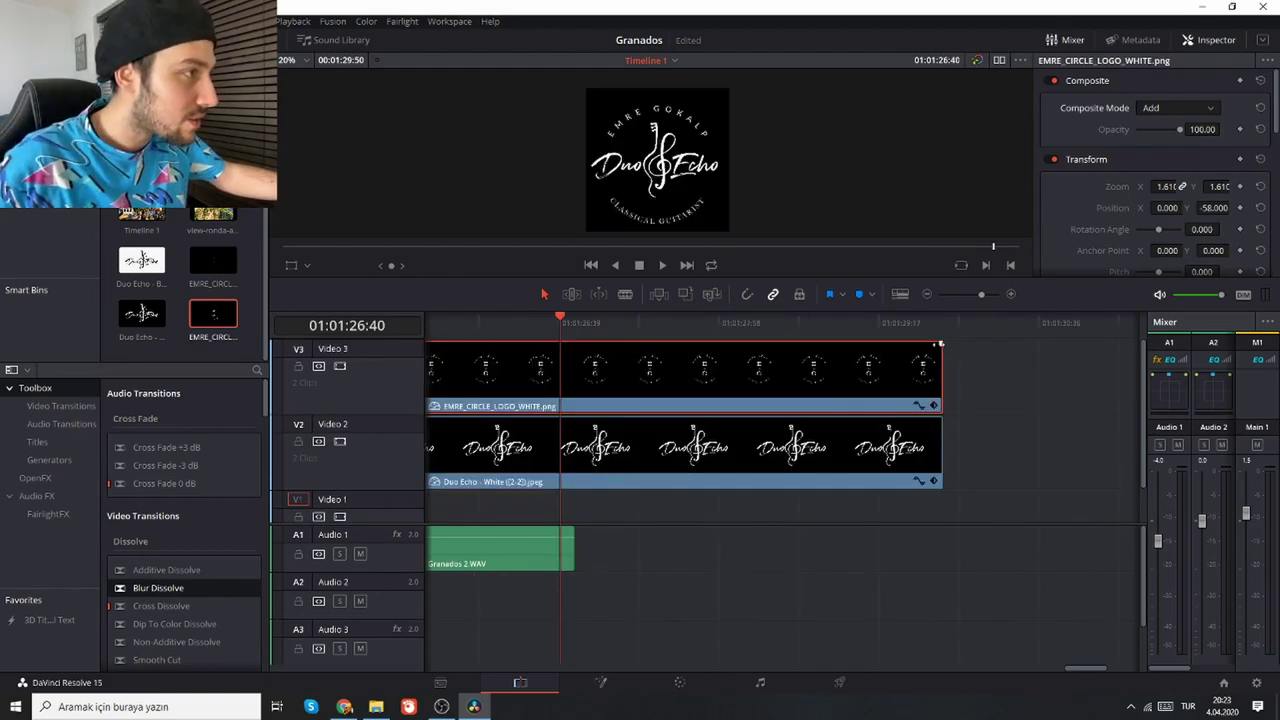
mouse_move(940, 344)
mouse_down()
mouse_move(888, 360)
mouse_move(940, 360)
mouse_up()
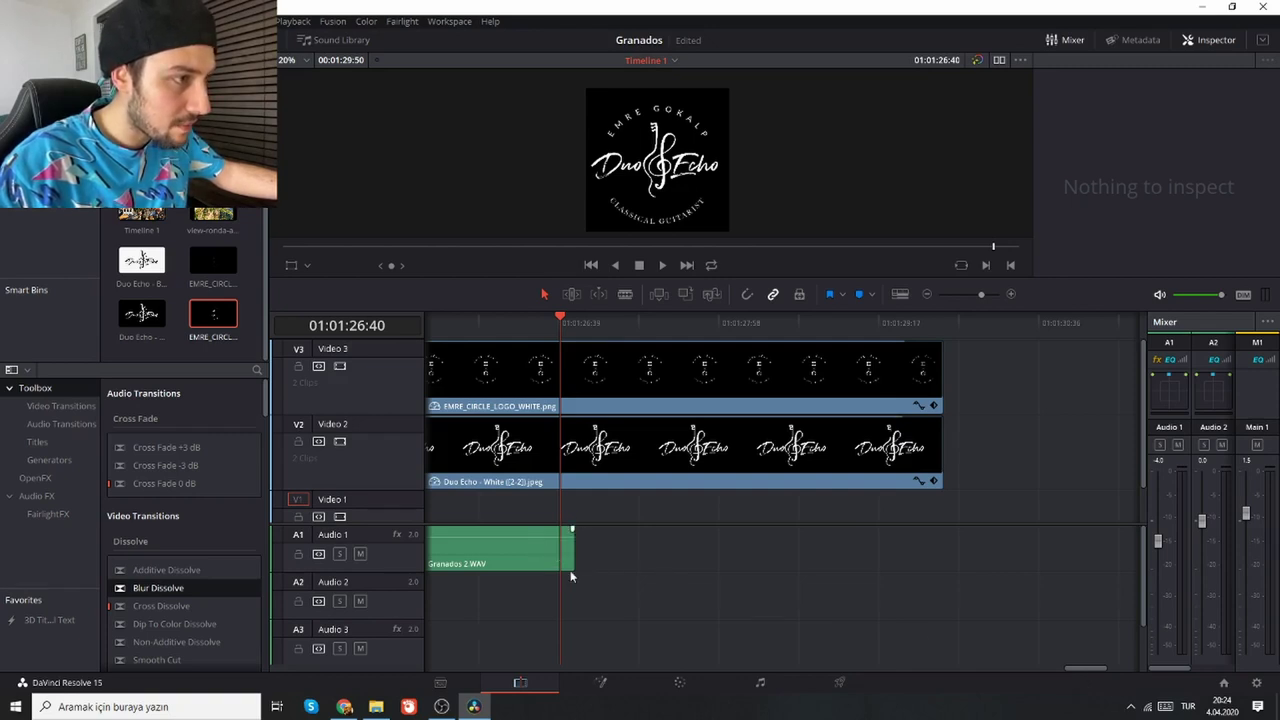
drag(572, 529, 468, 546)
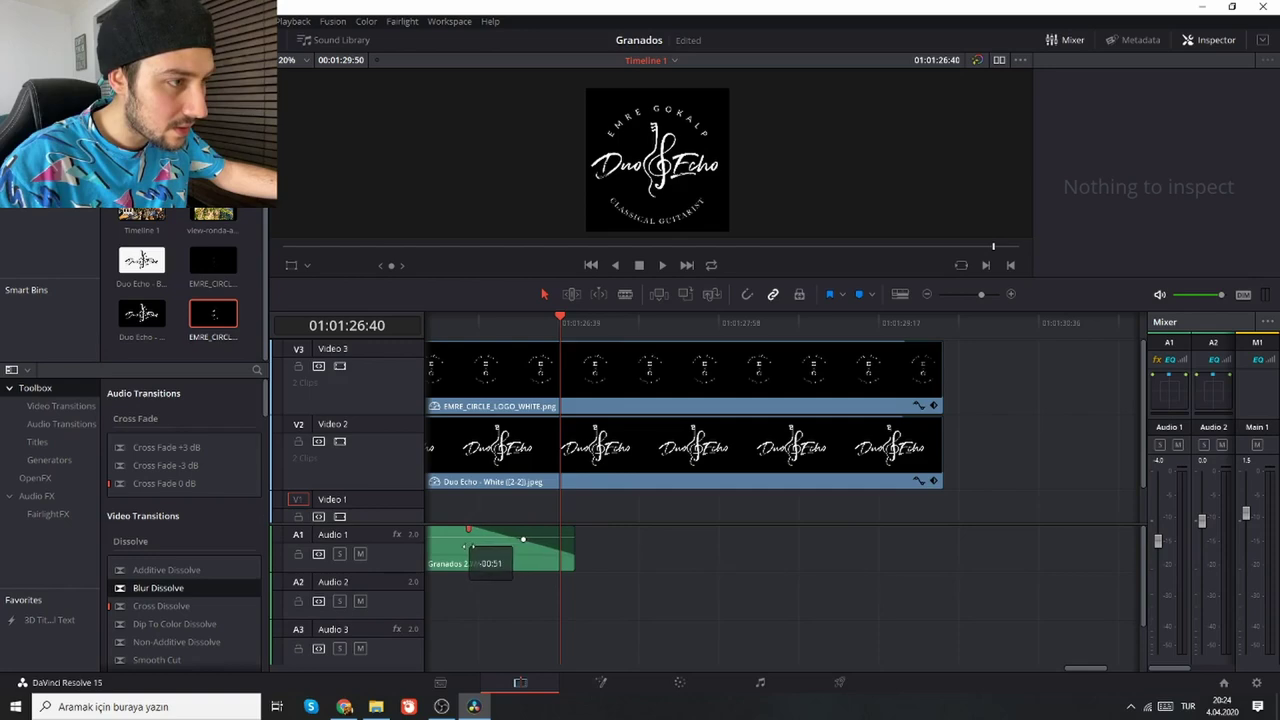
Step: On the Deliver page, choose the output format for a Custom 1080x1080, 60 fps render
key(shift+z)
key(Home)
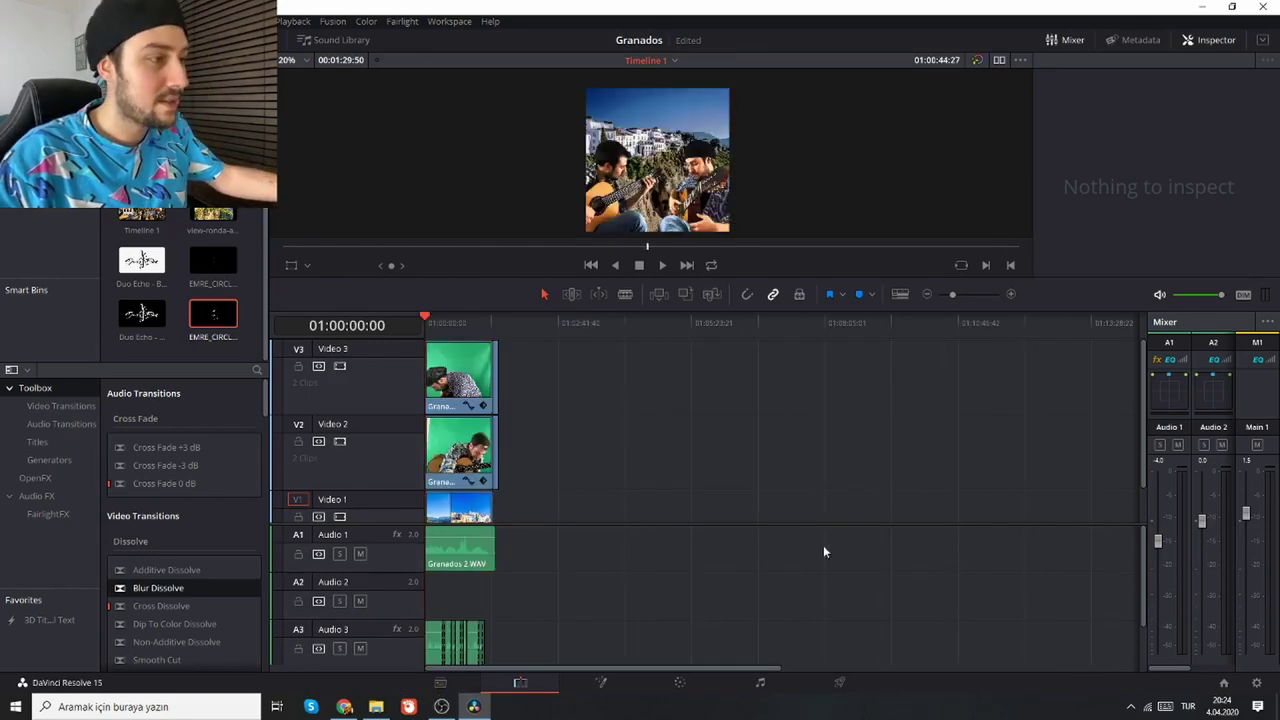
click(839, 682)
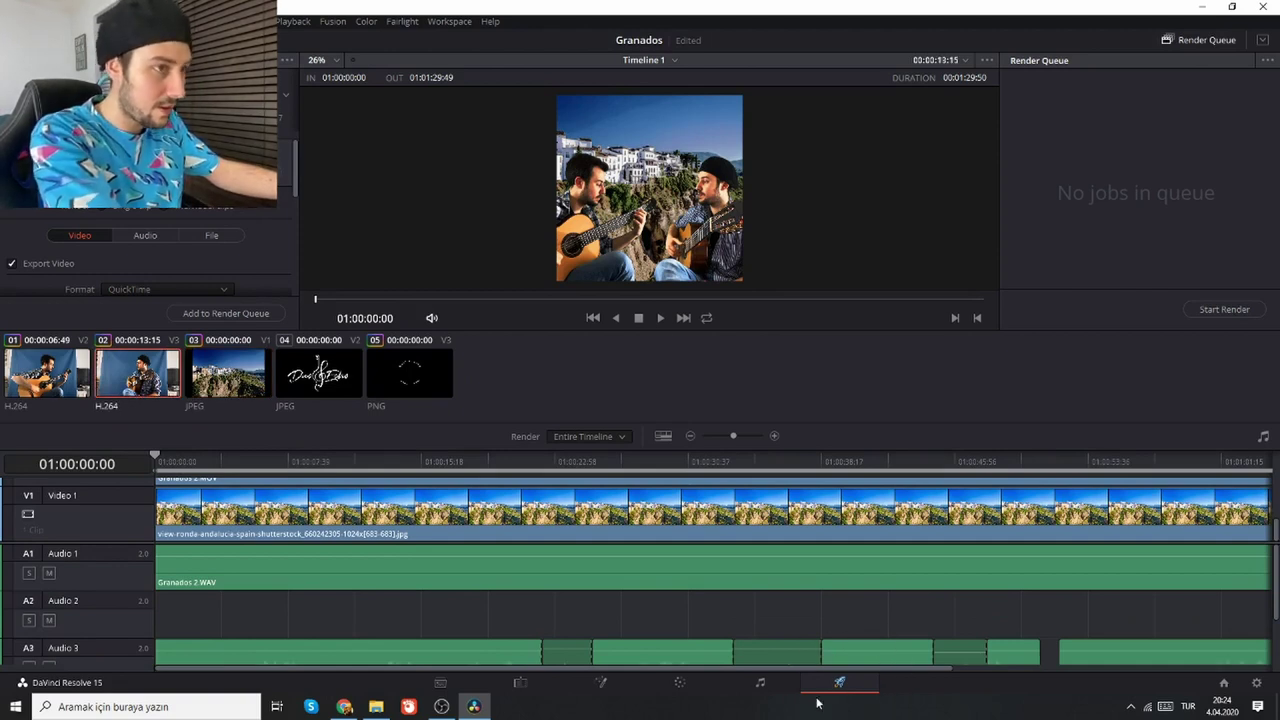
scroll(150, 255, down, 4)
click(165, 195)
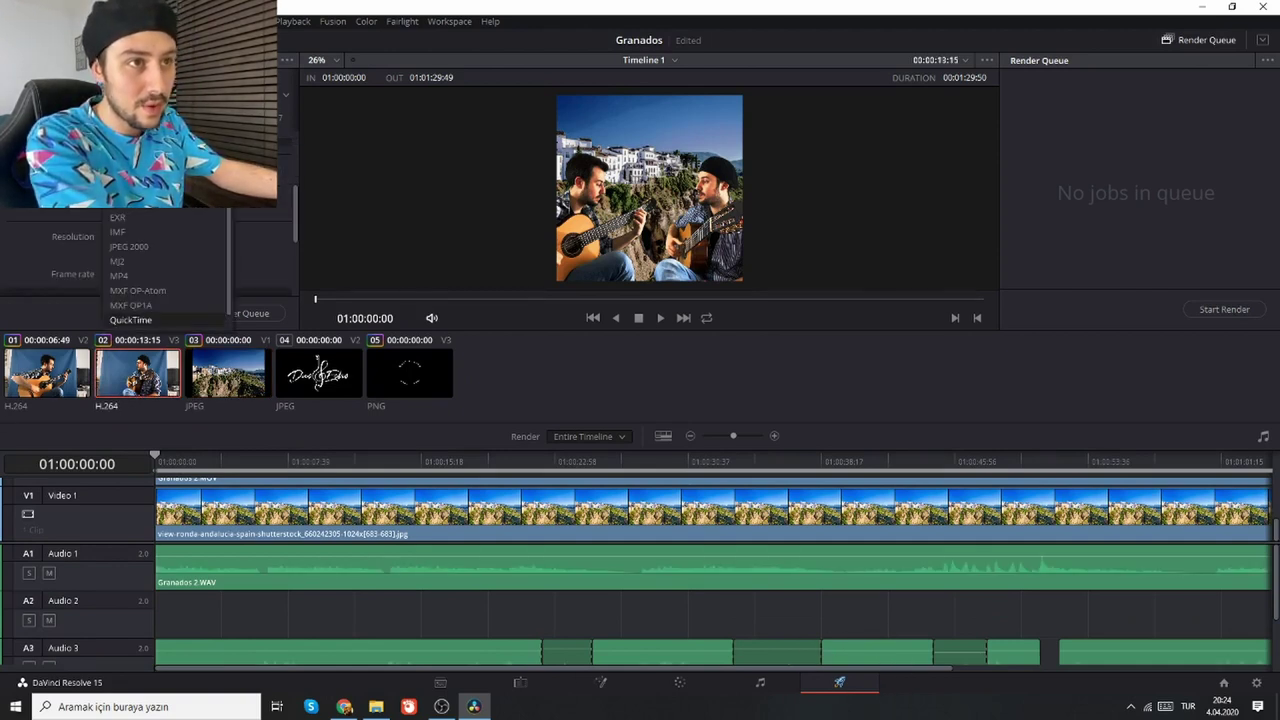
click(155, 272)
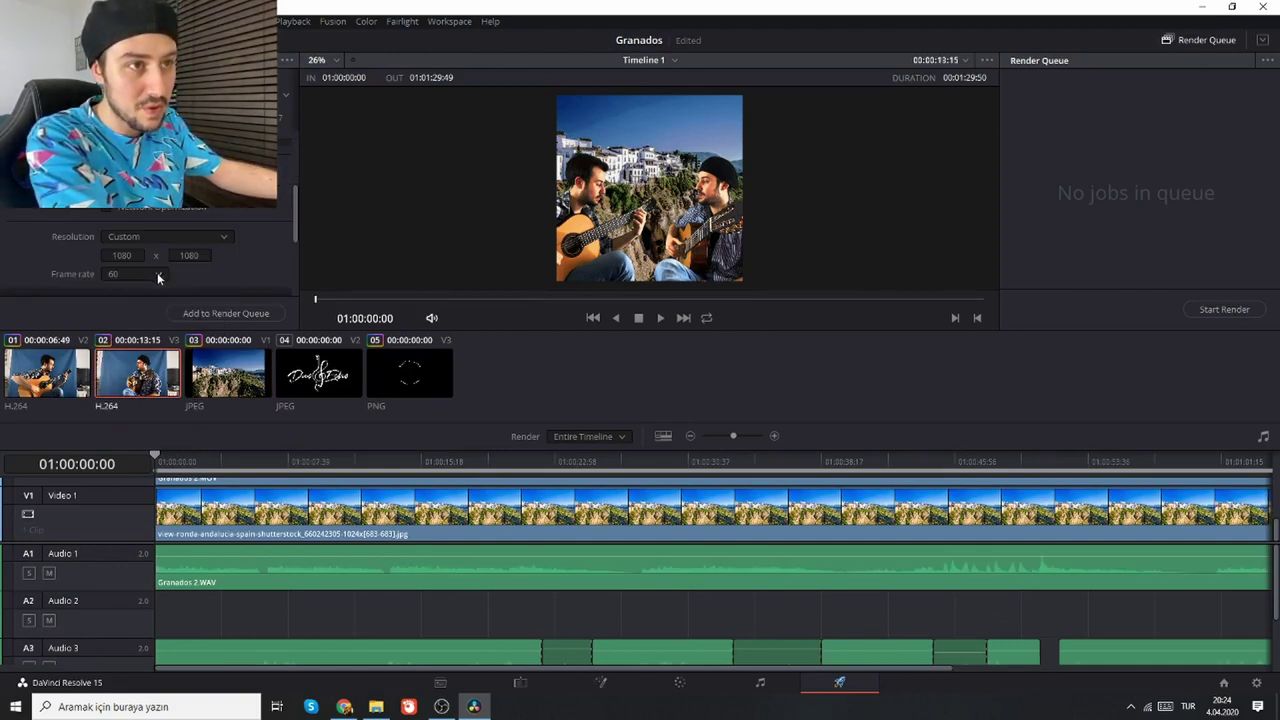
Step: Queue the Granados render job saving to the Videos folder and run it
click(241, 318)
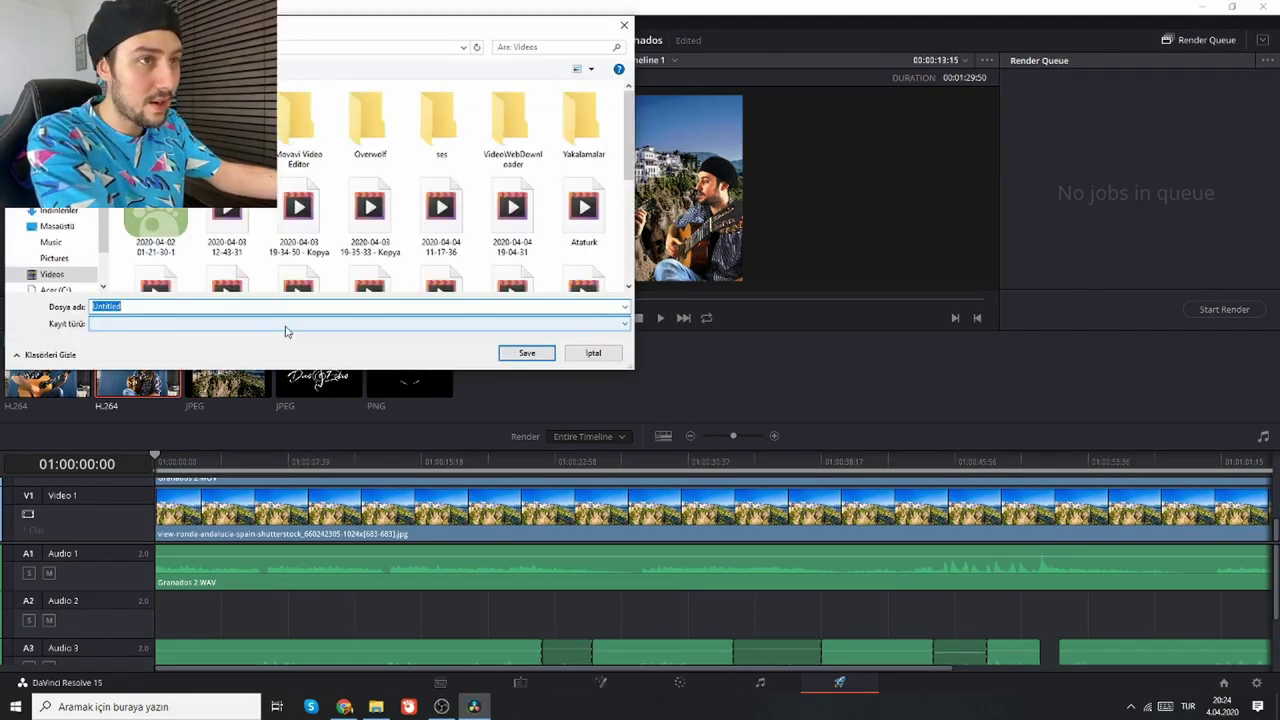
click(524, 354)
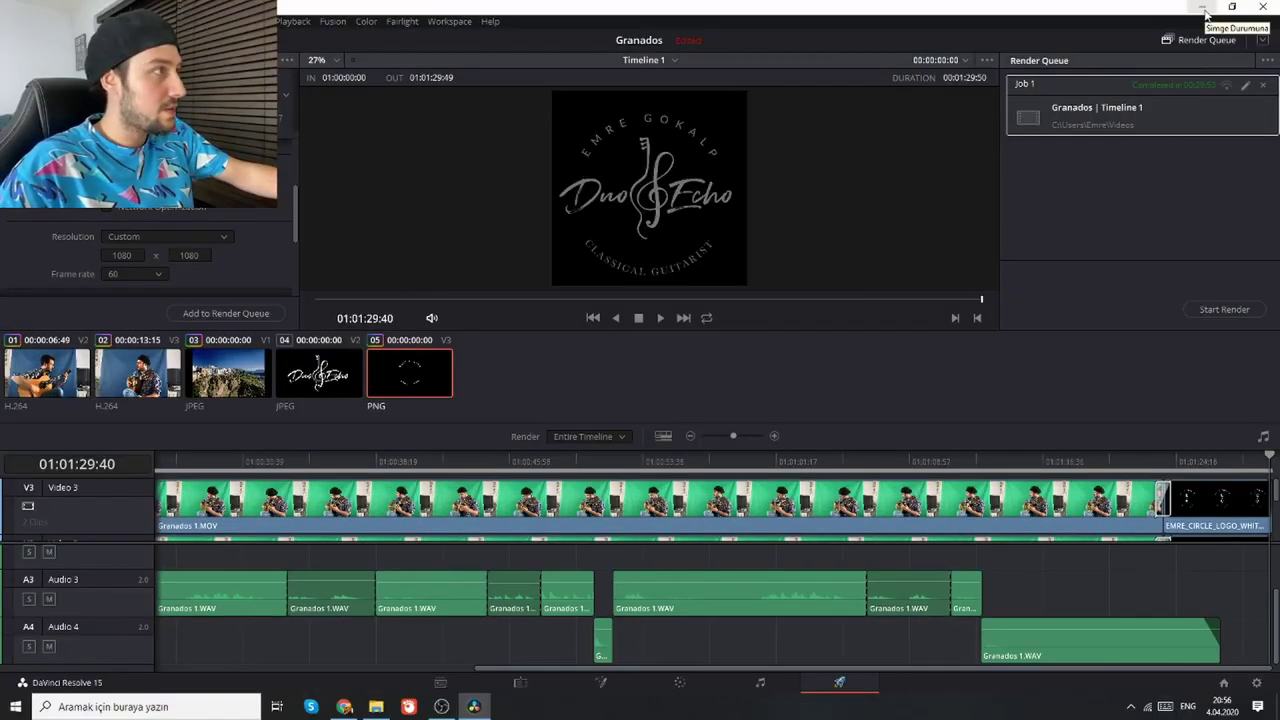
click(1206, 13)
Step: Open the rendered Granados video from the Videos folder in File Explorer and play it
click(1038, 221)
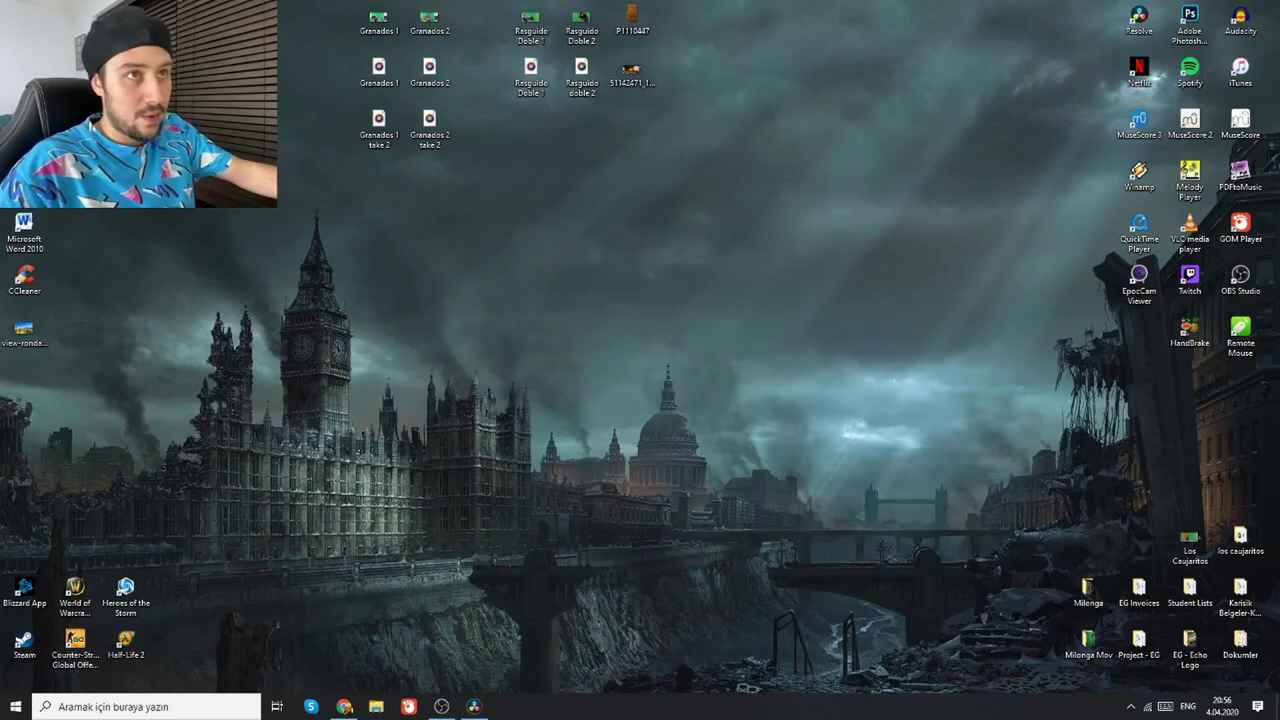
key(super+e)
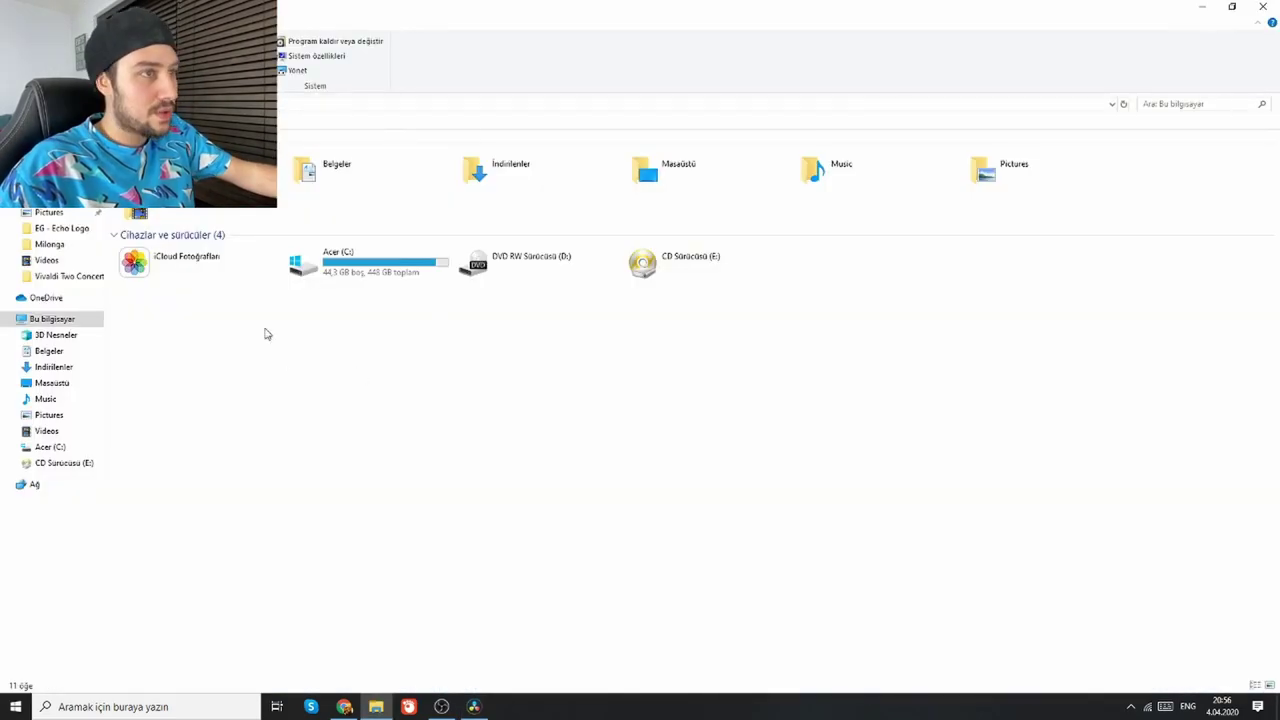
double_click(185, 215)
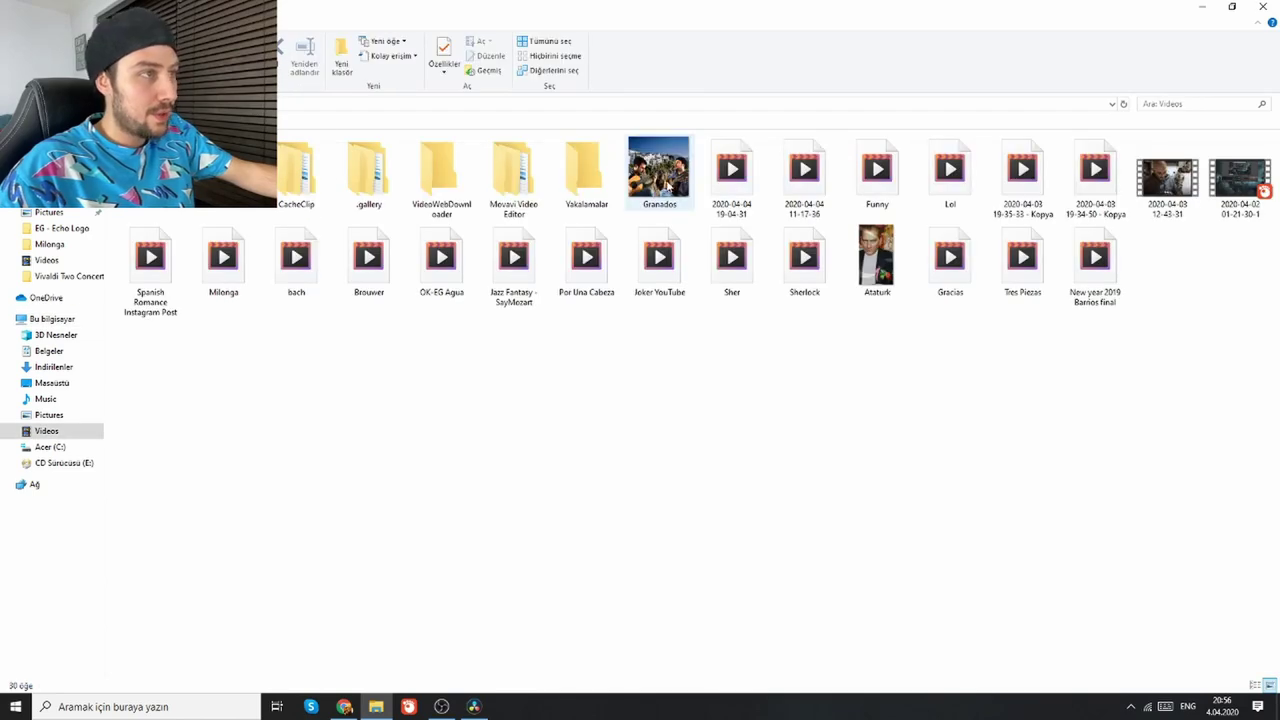
click(675, 195)
key(Return)
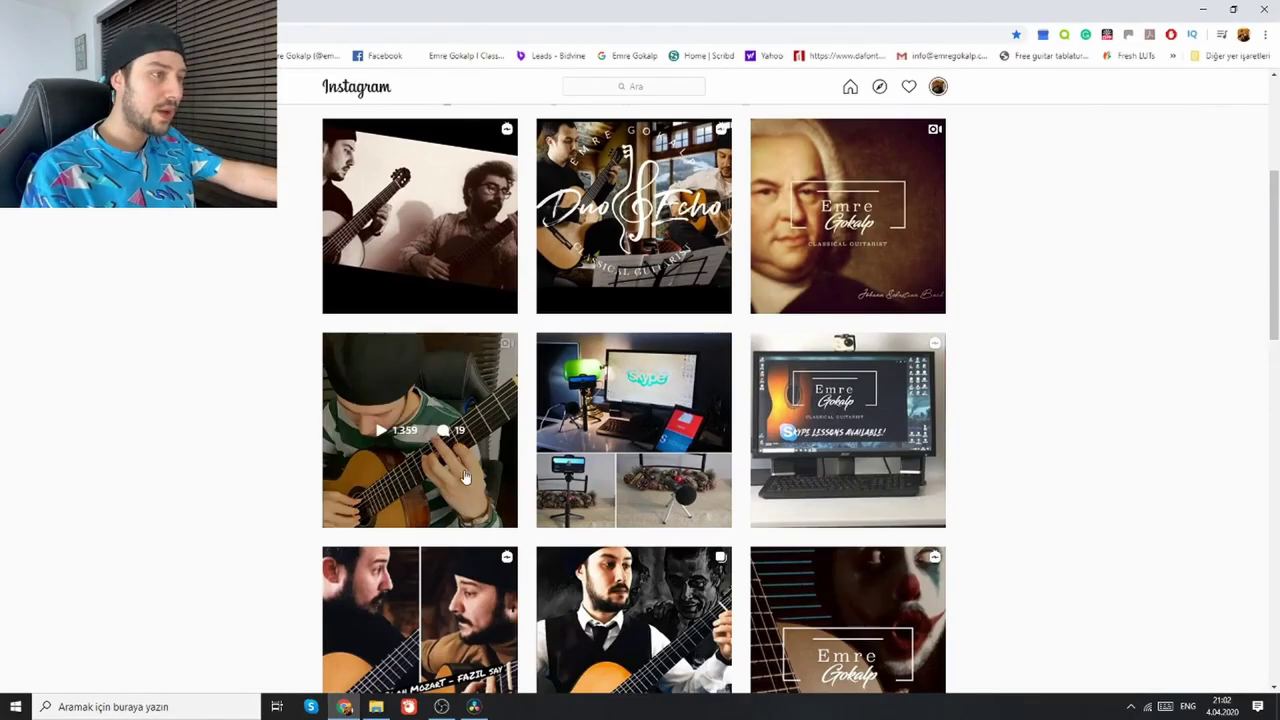
Step: Open a video post from the profile grid and start it playing
scroll(704, 485, down, 2)
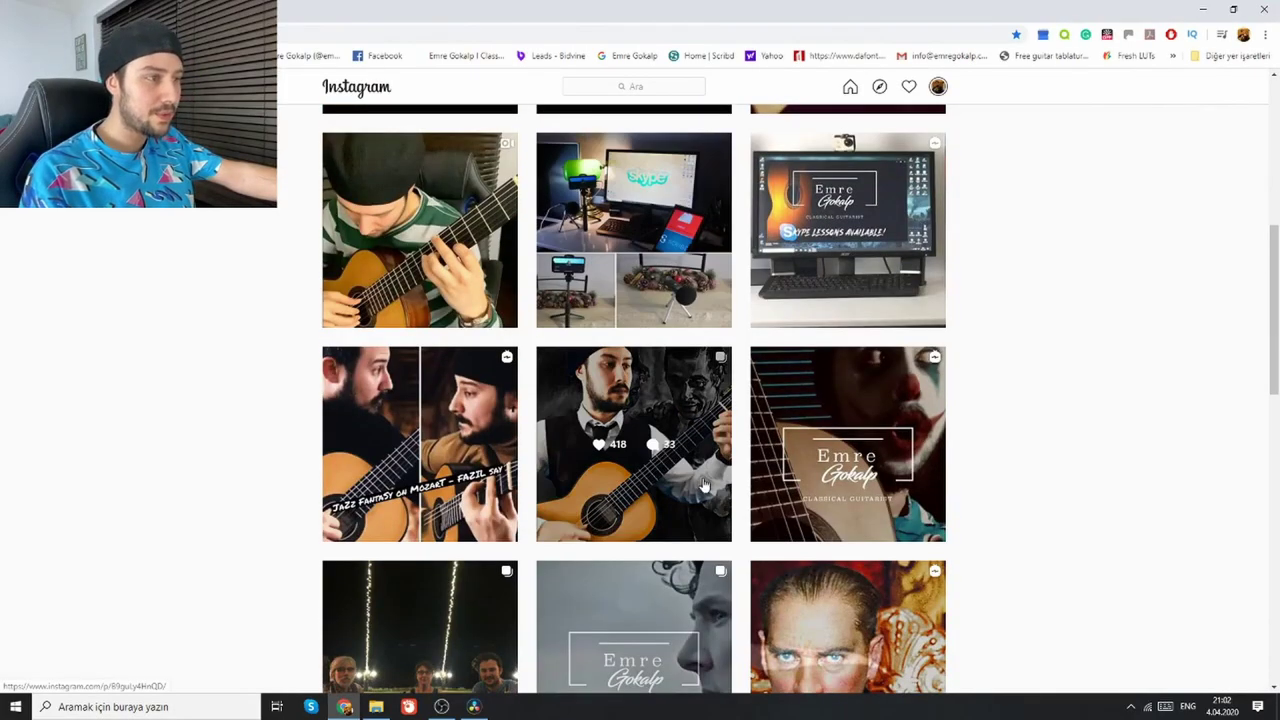
scroll(648, 481, down, 1)
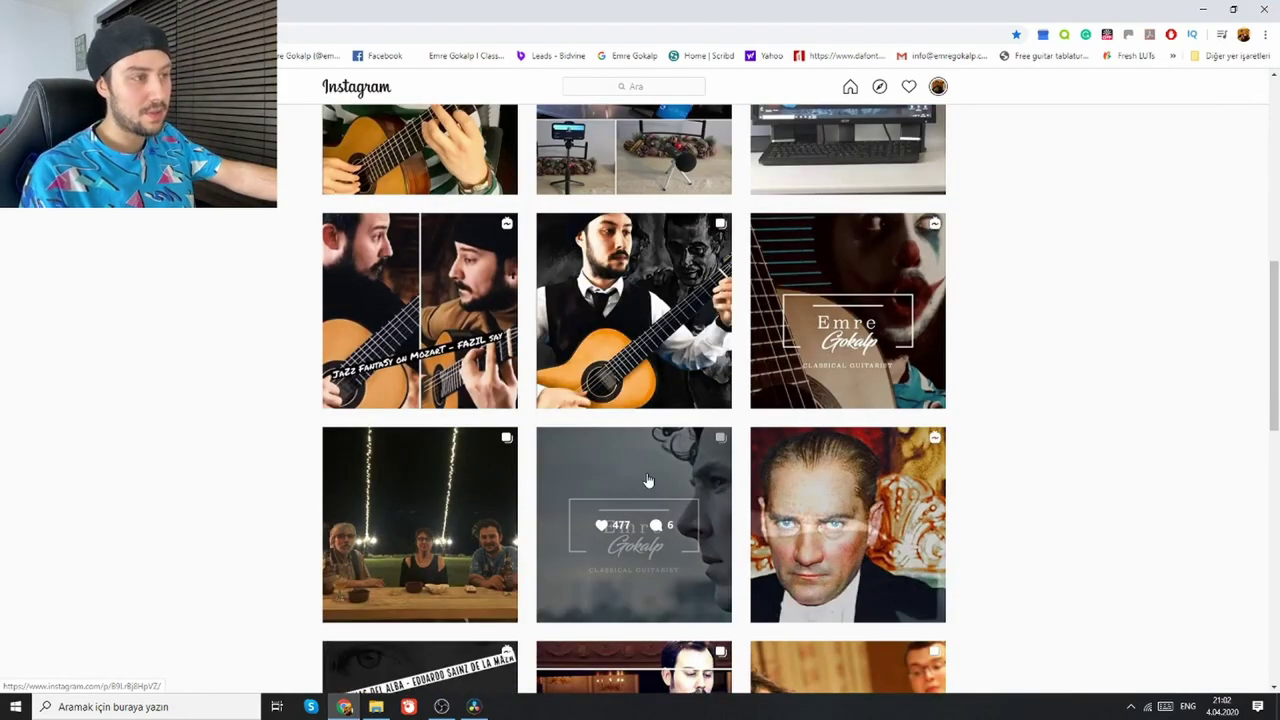
click(648, 481)
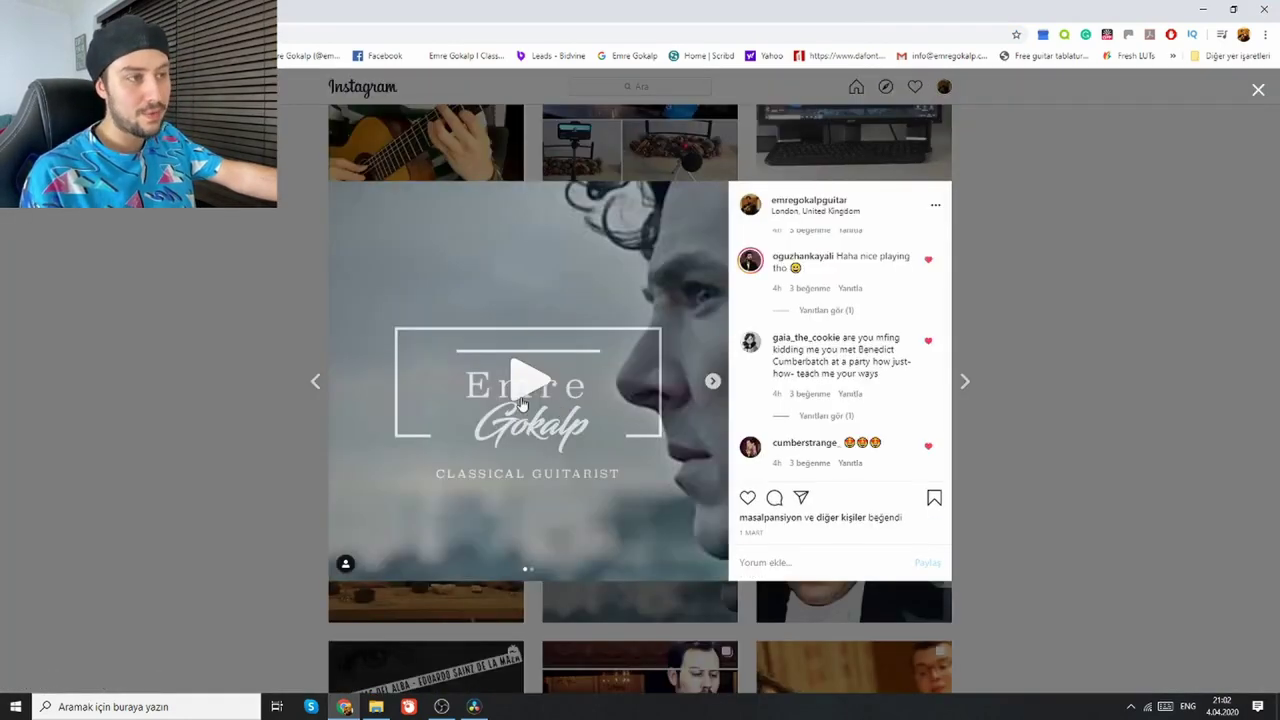
click(545, 392)
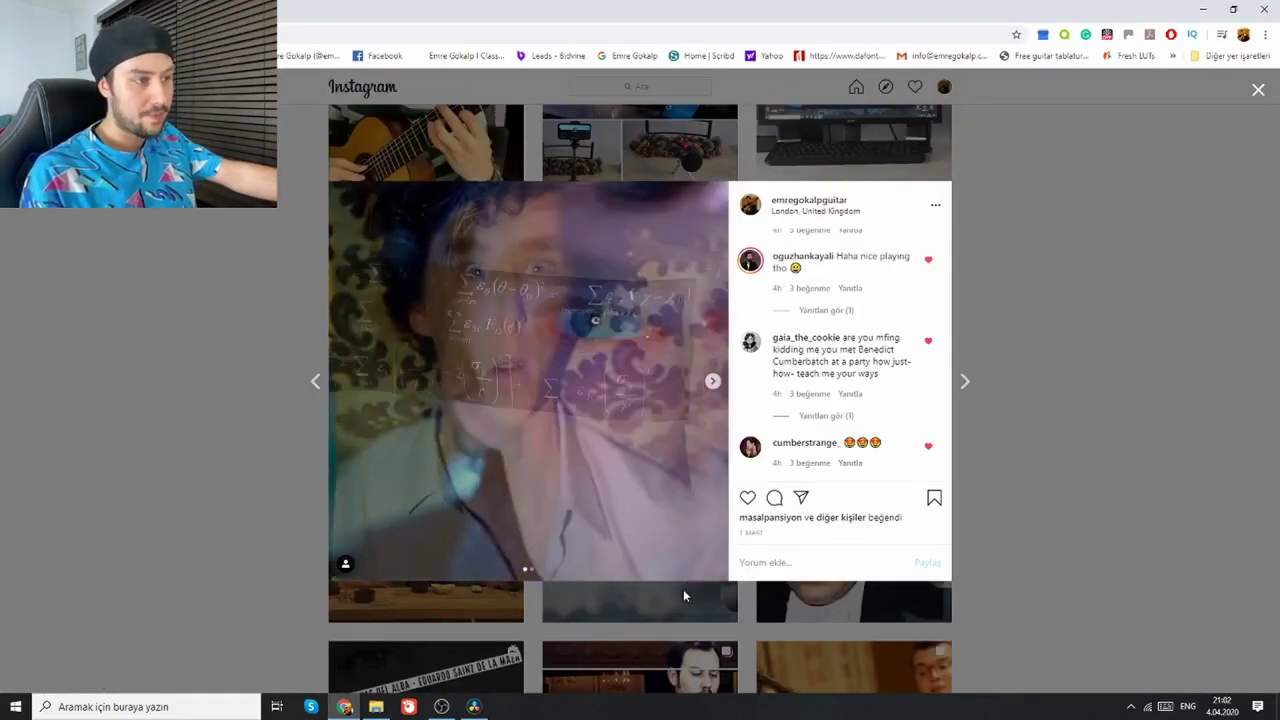
Step: Lower the computer's speaker volume from 100 to 54
click(1131, 706)
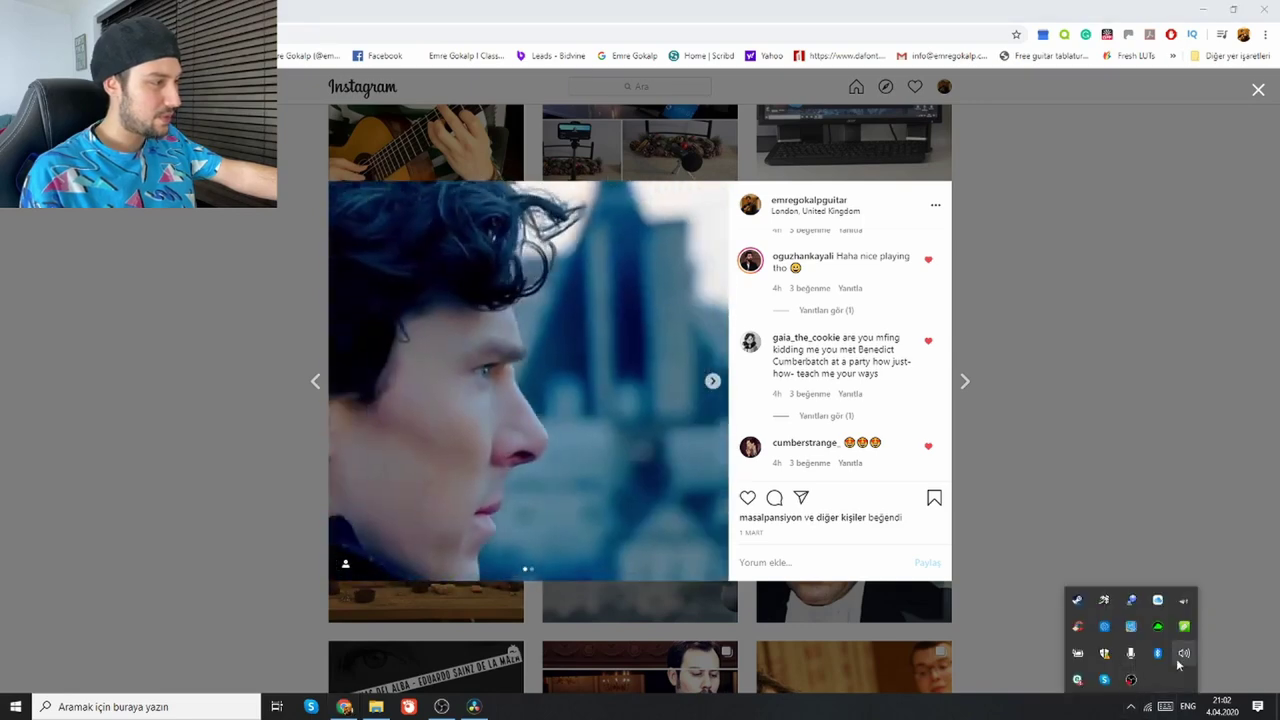
click(1184, 653)
drag(1238, 675, 1166, 675)
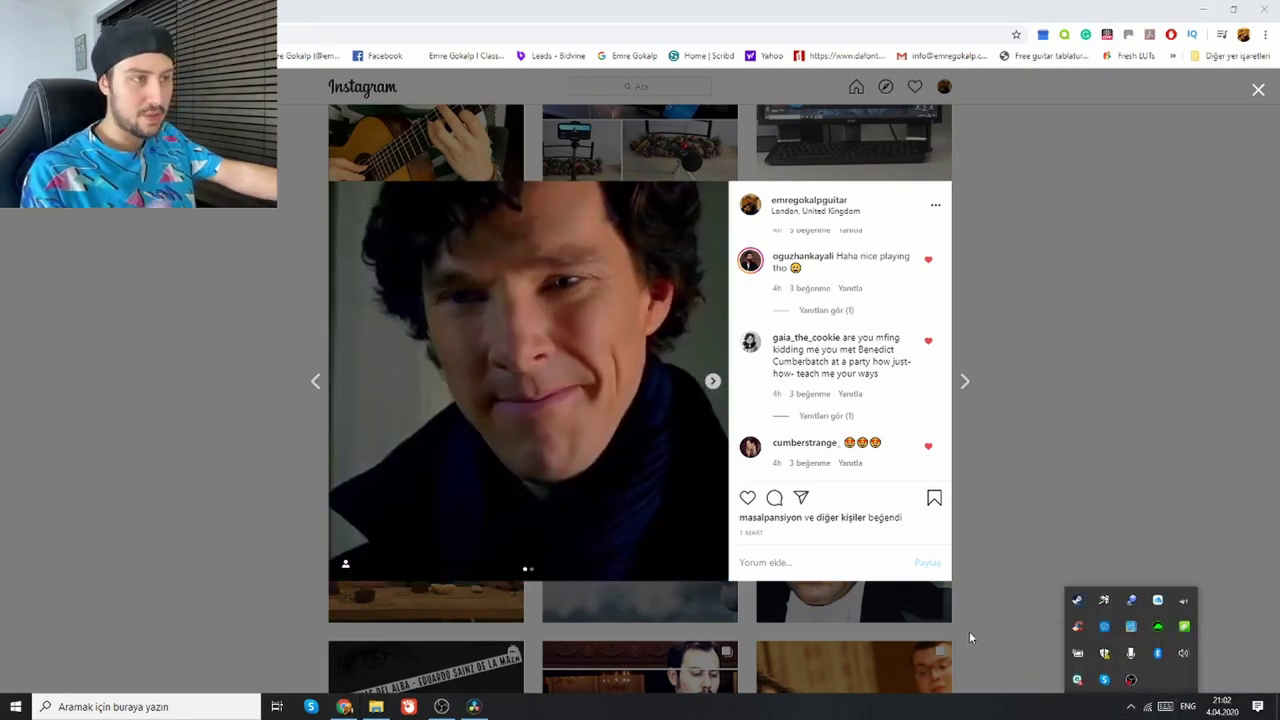
click(970, 640)
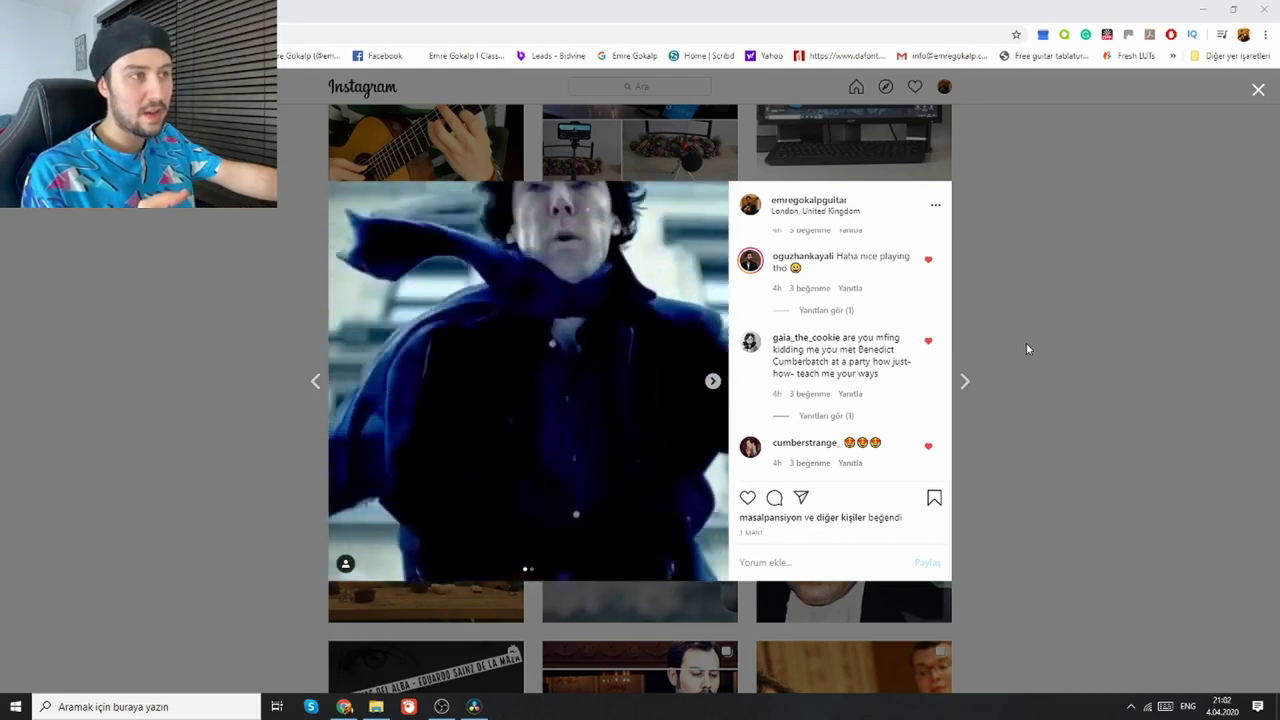
Step: Advance the carousel to the group photo, then play another guitar video post
click(712, 380)
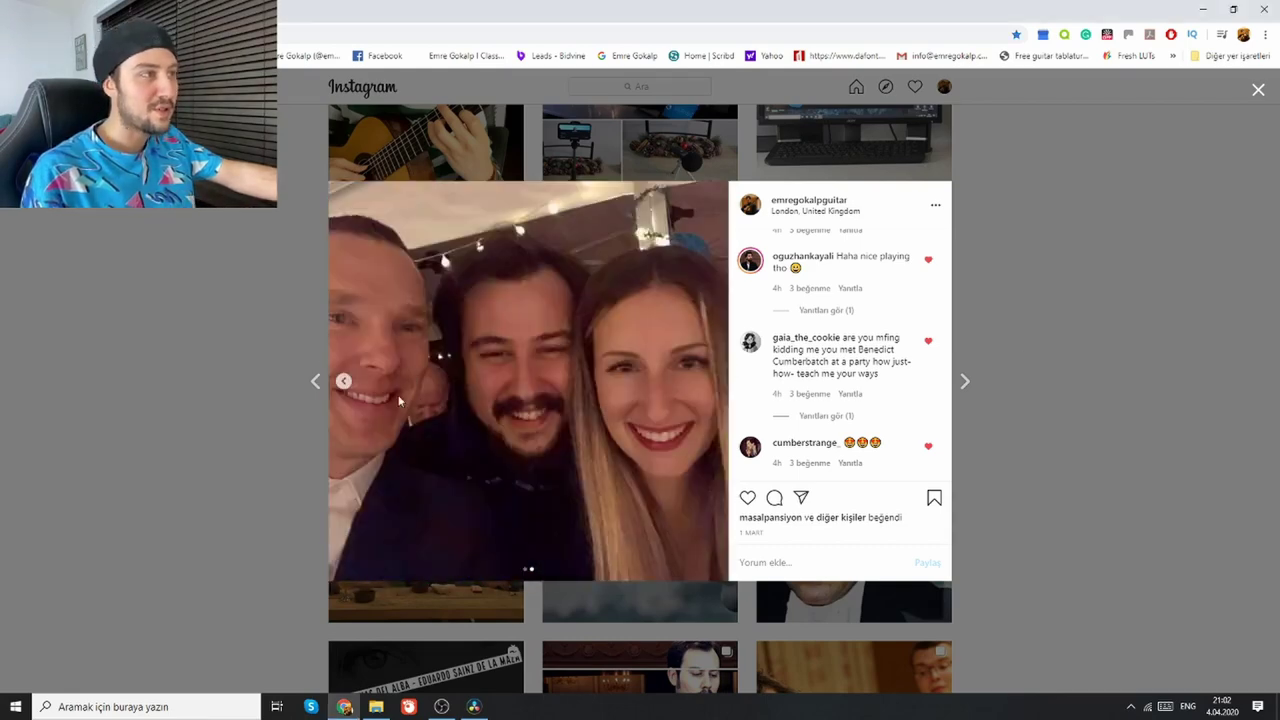
key(Escape)
click(636, 282)
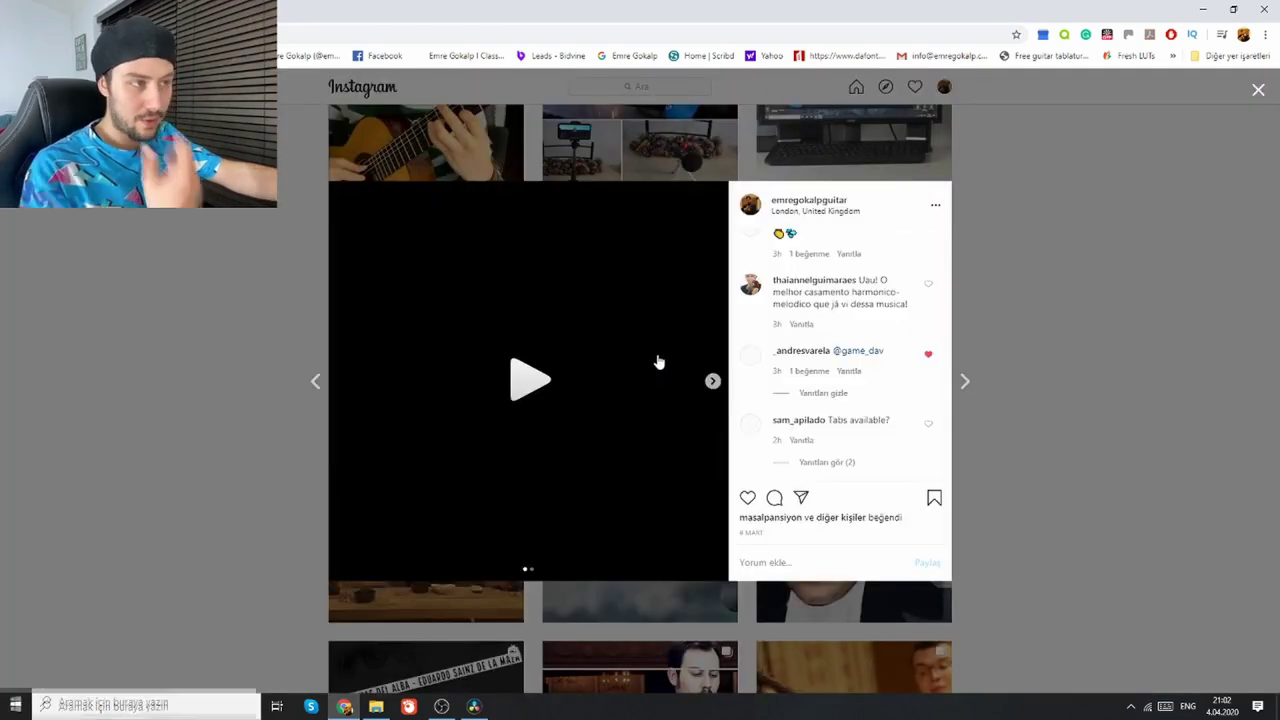
click(551, 368)
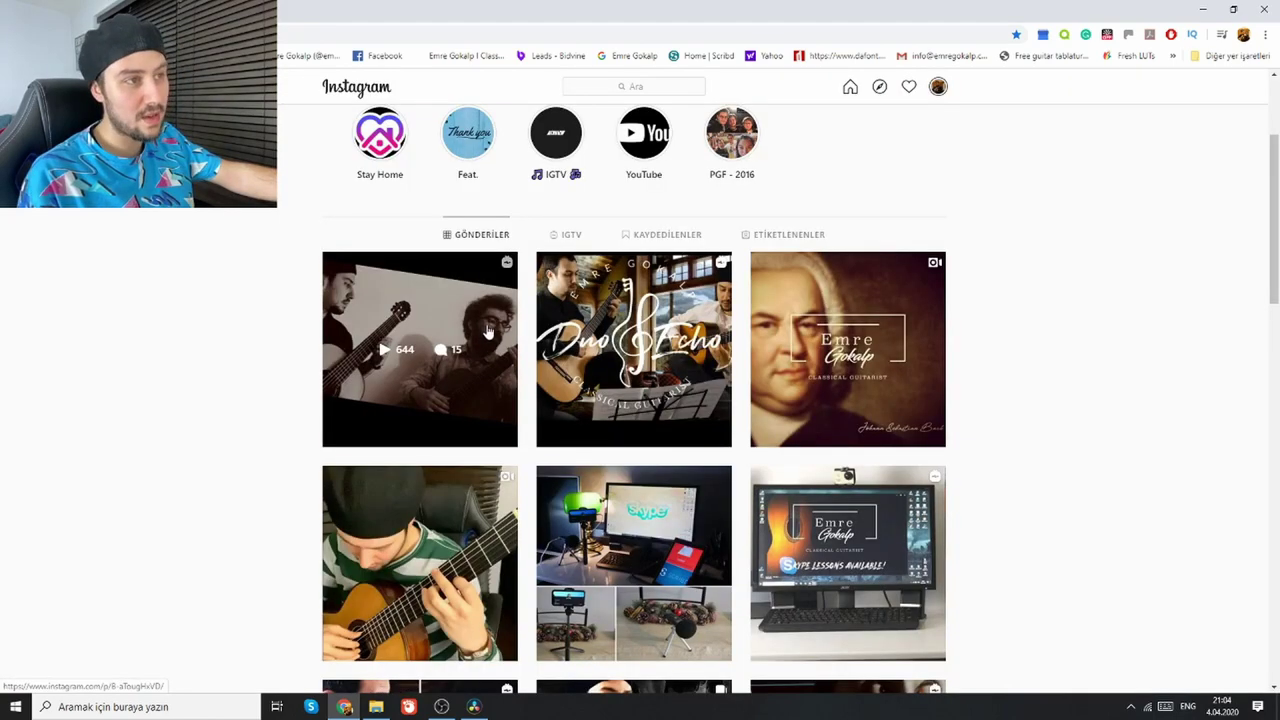
click(488, 332)
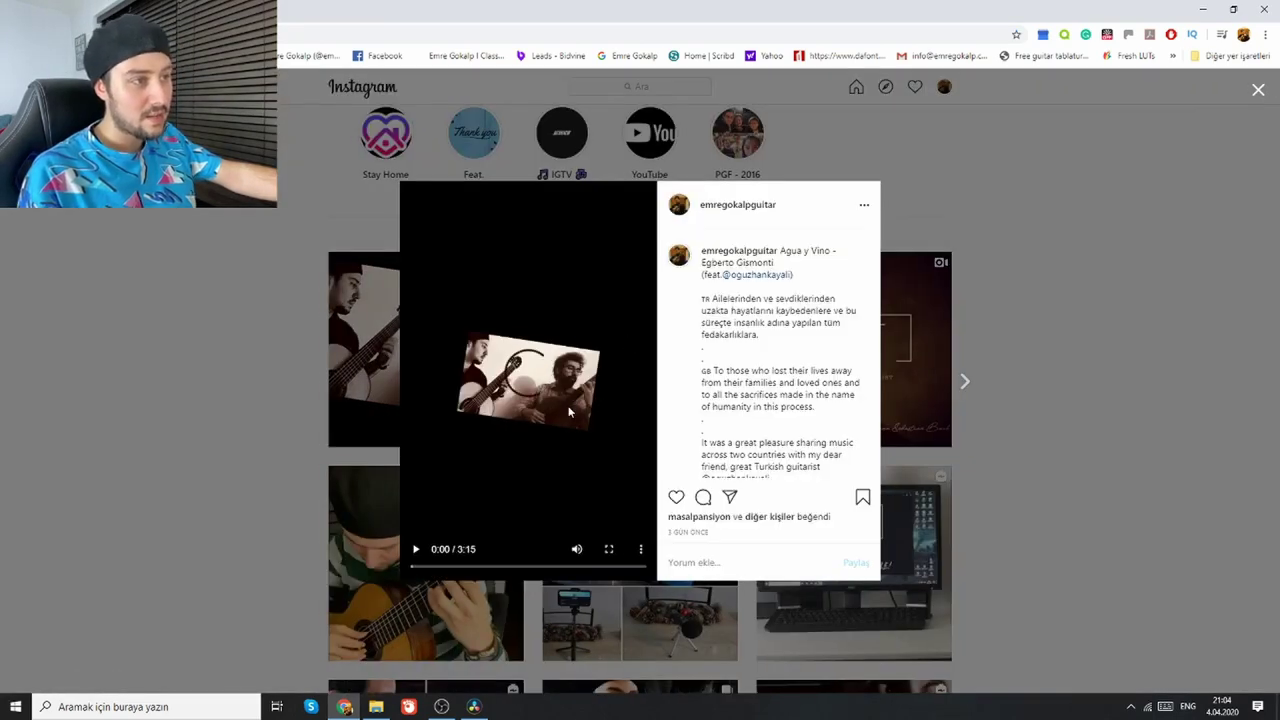
Step: Play and skip through the Agua y Vino video, then pause the Milonga post
click(415, 549)
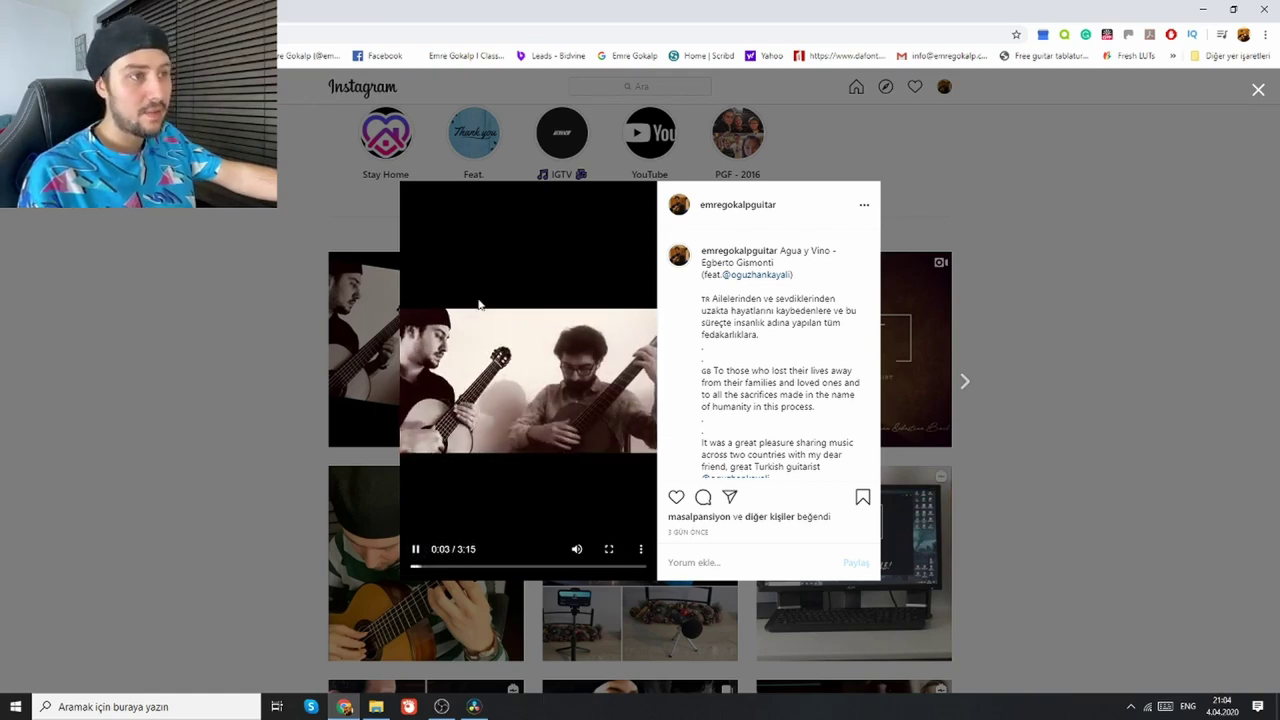
click(571, 566)
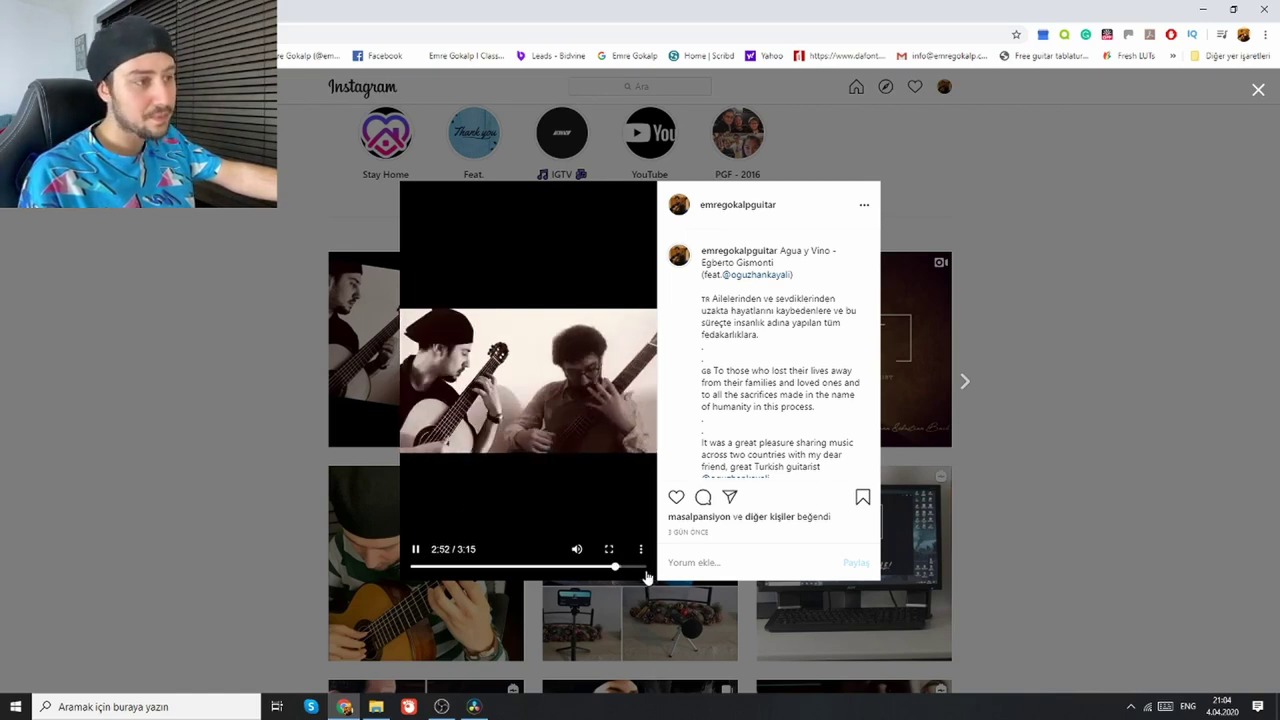
key(Right)
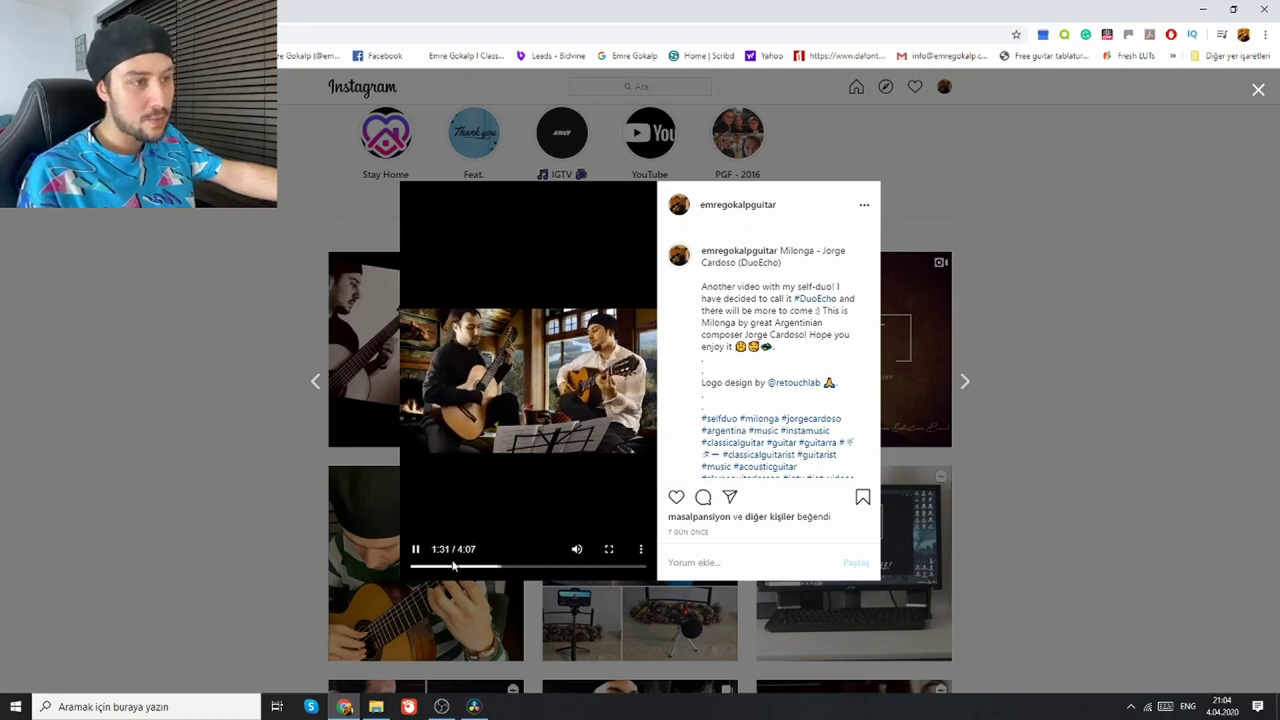
click(417, 550)
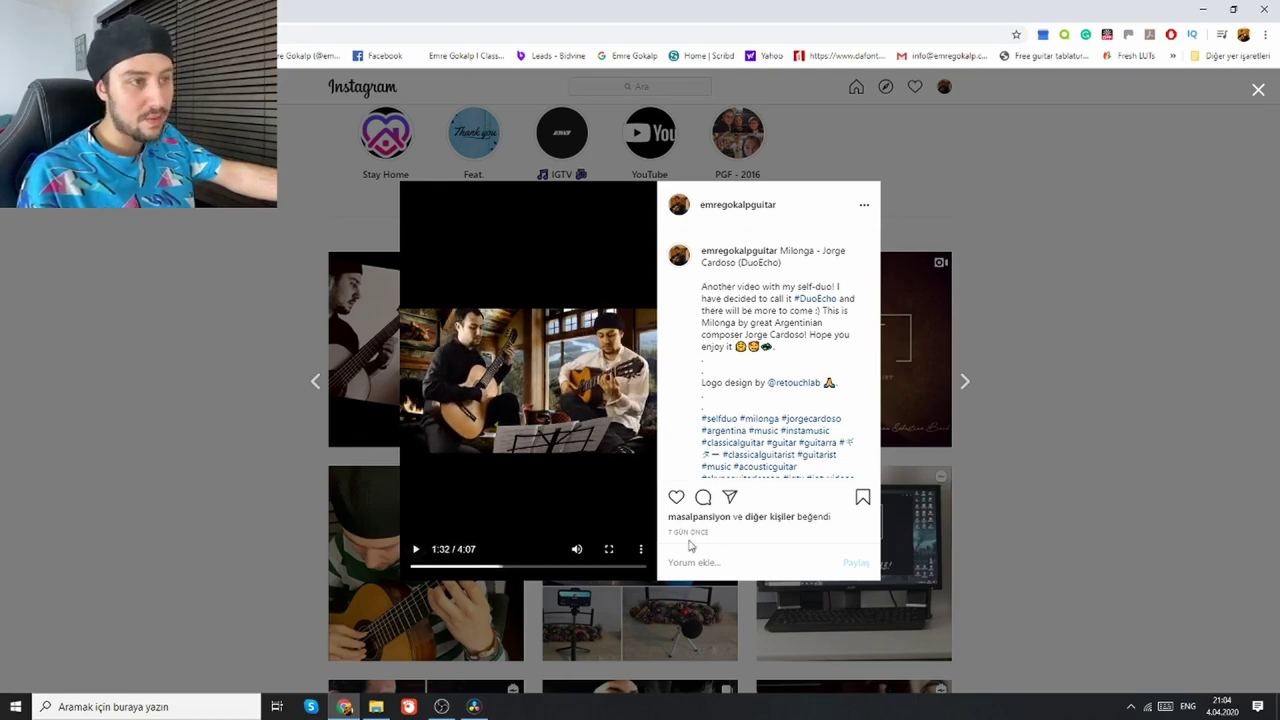
Step: Open the Skype-lesson video post and mute its sound
click(1259, 90)
click(870, 560)
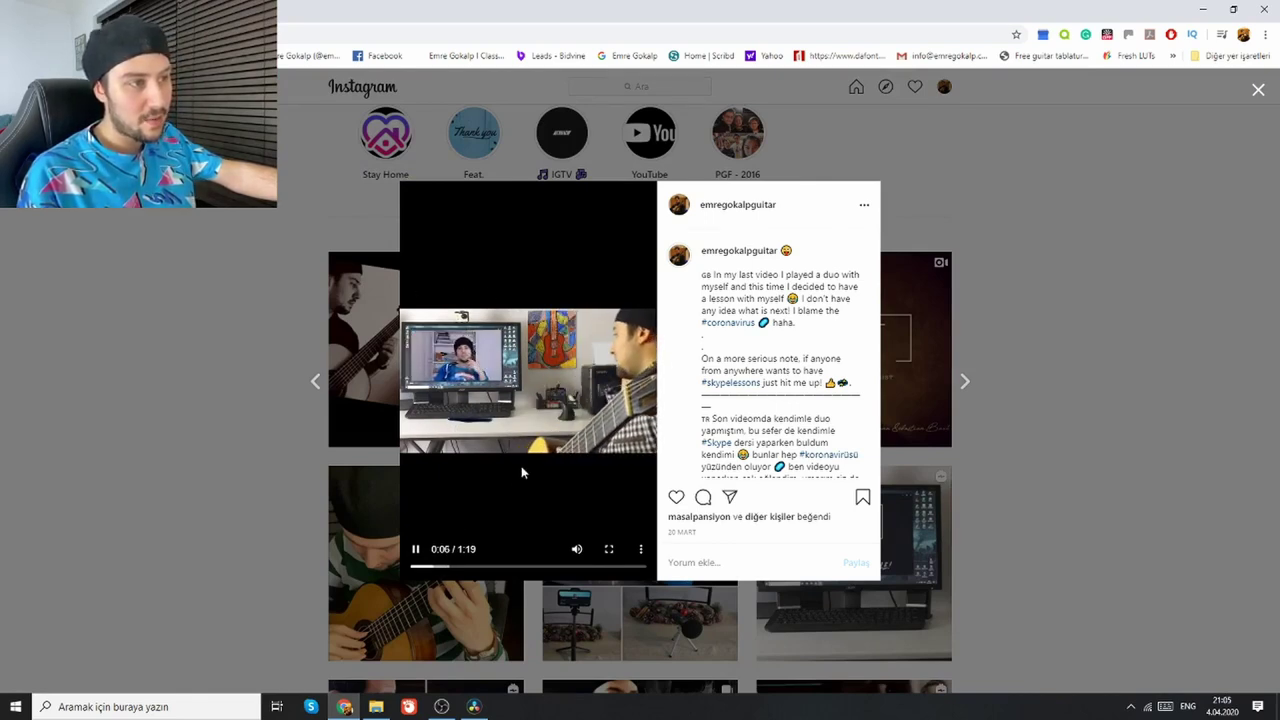
click(579, 551)
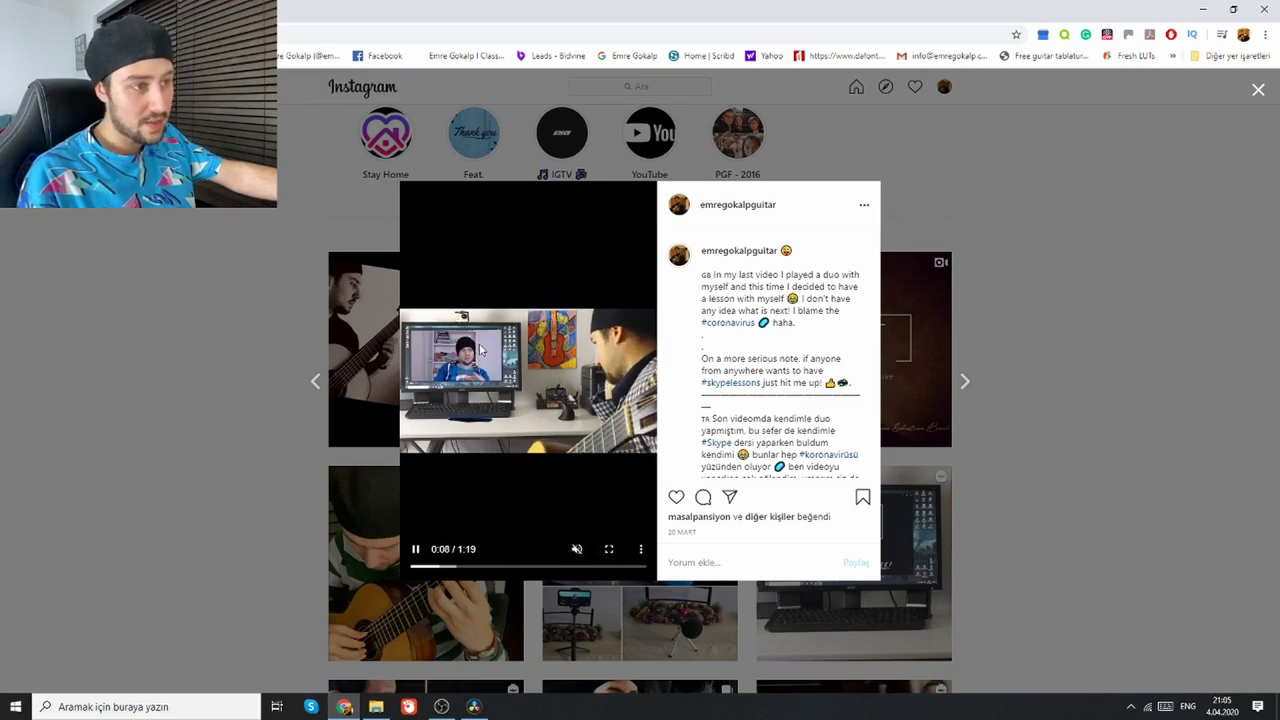